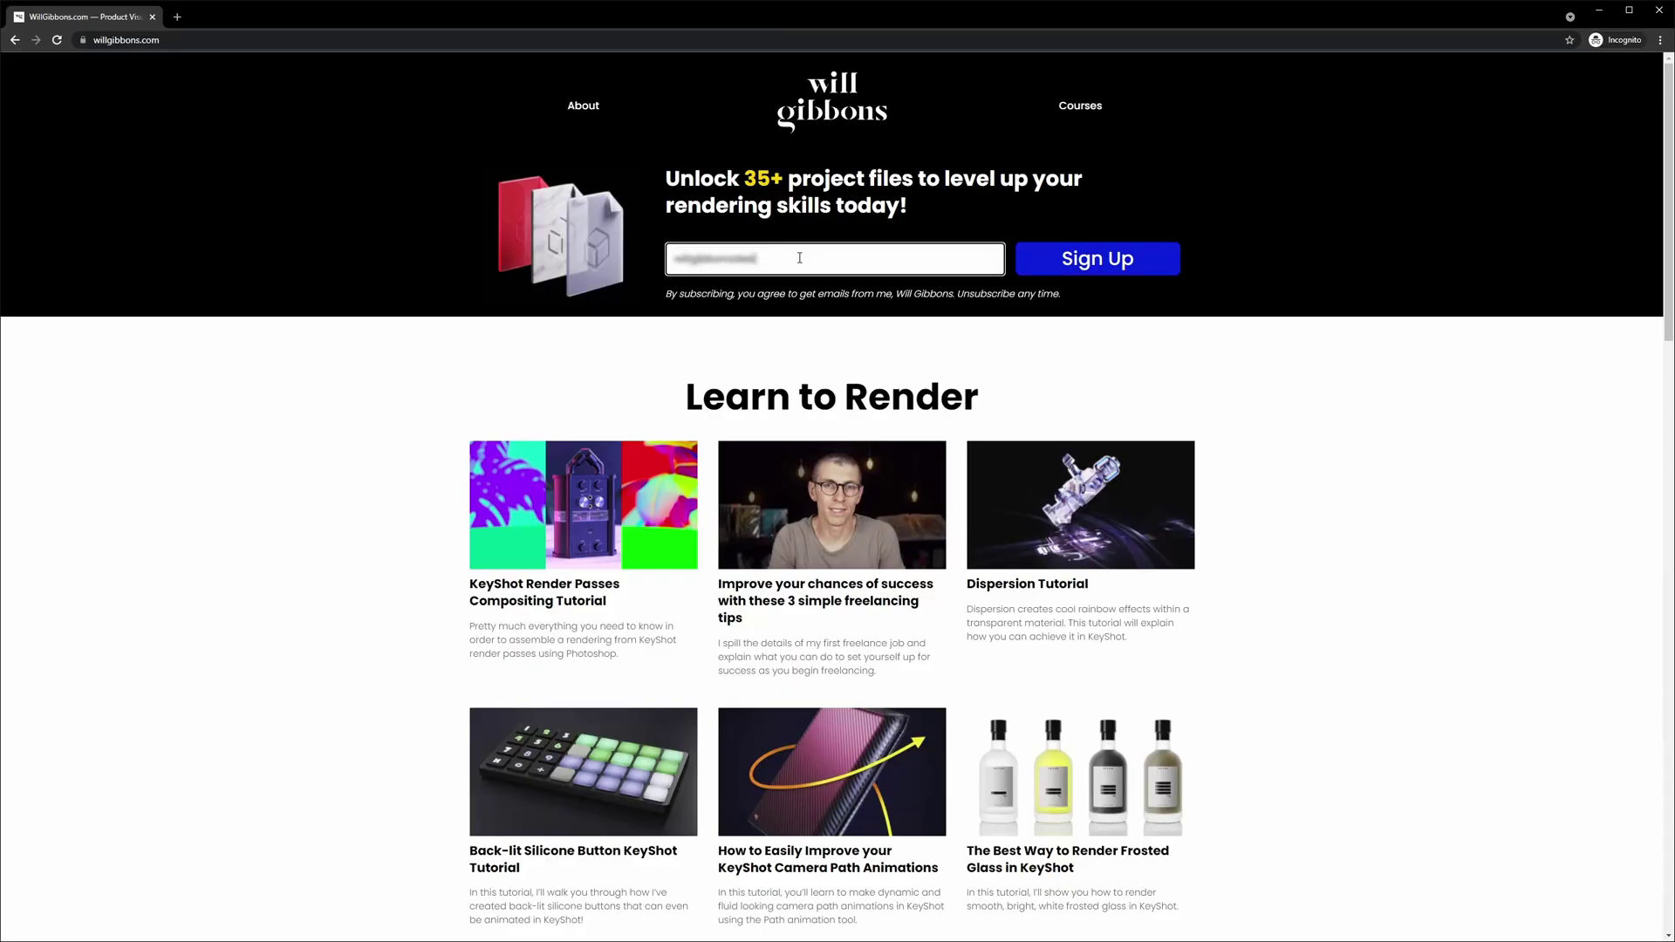
- Submit an e-mail address on the sign-up form and scroll through the File Vault page
left_click(1125, 264)
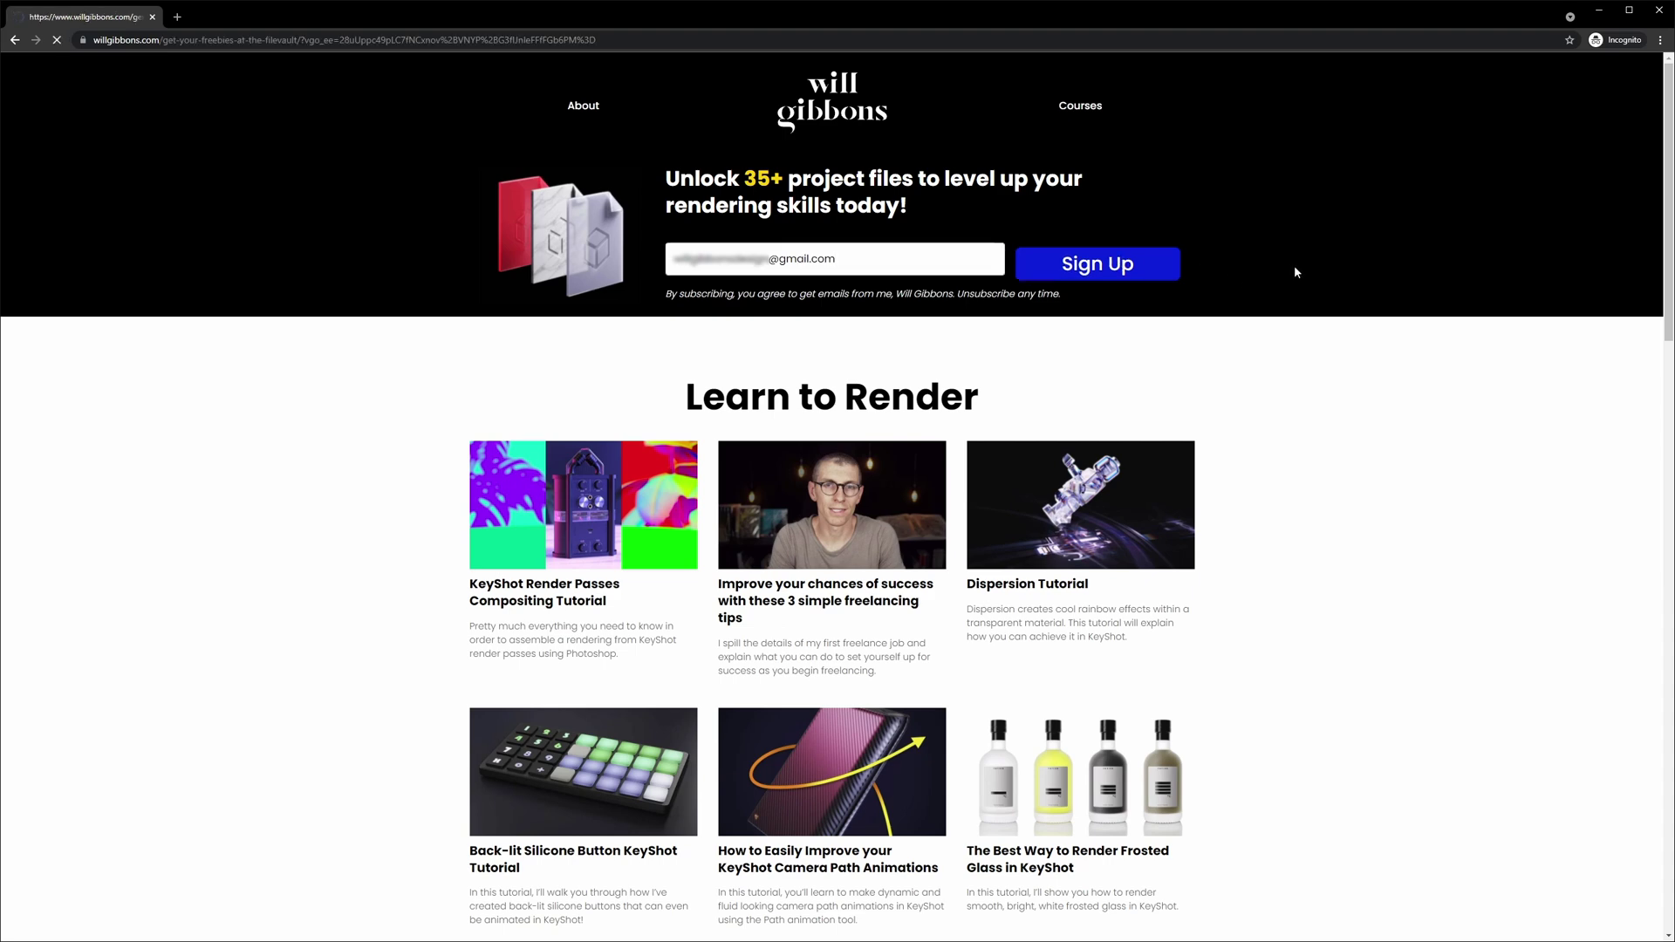
scroll(1296, 270, "down", 13)
scroll(1295, 272, "down", 20)
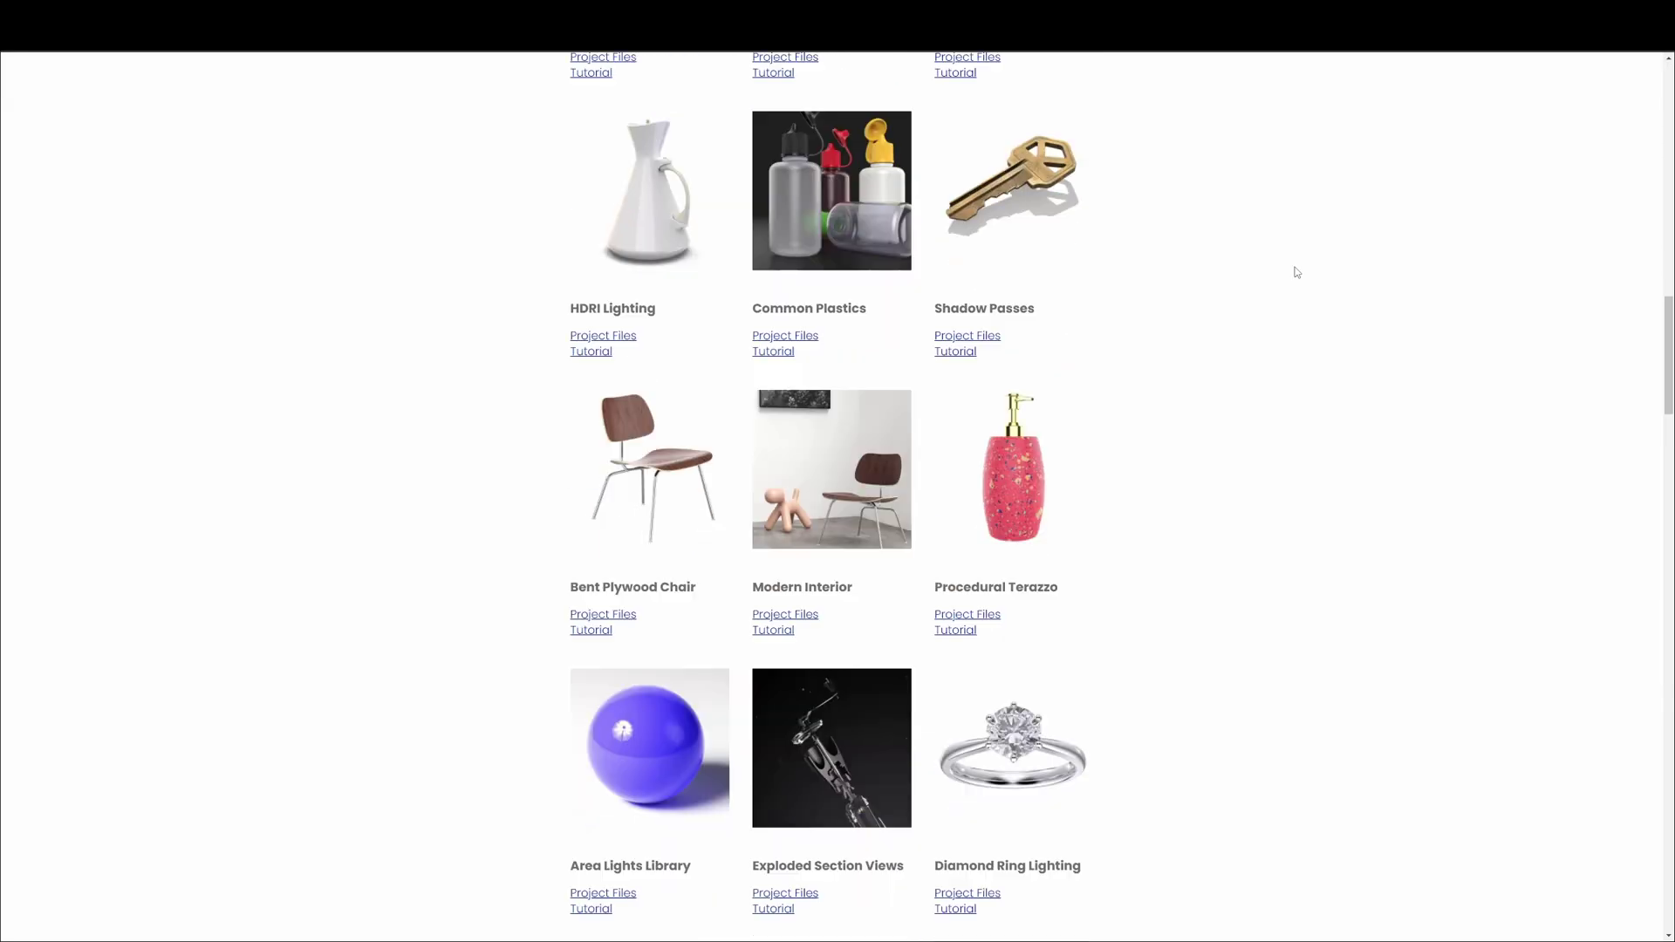
scroll(1296, 272, "down", 5)
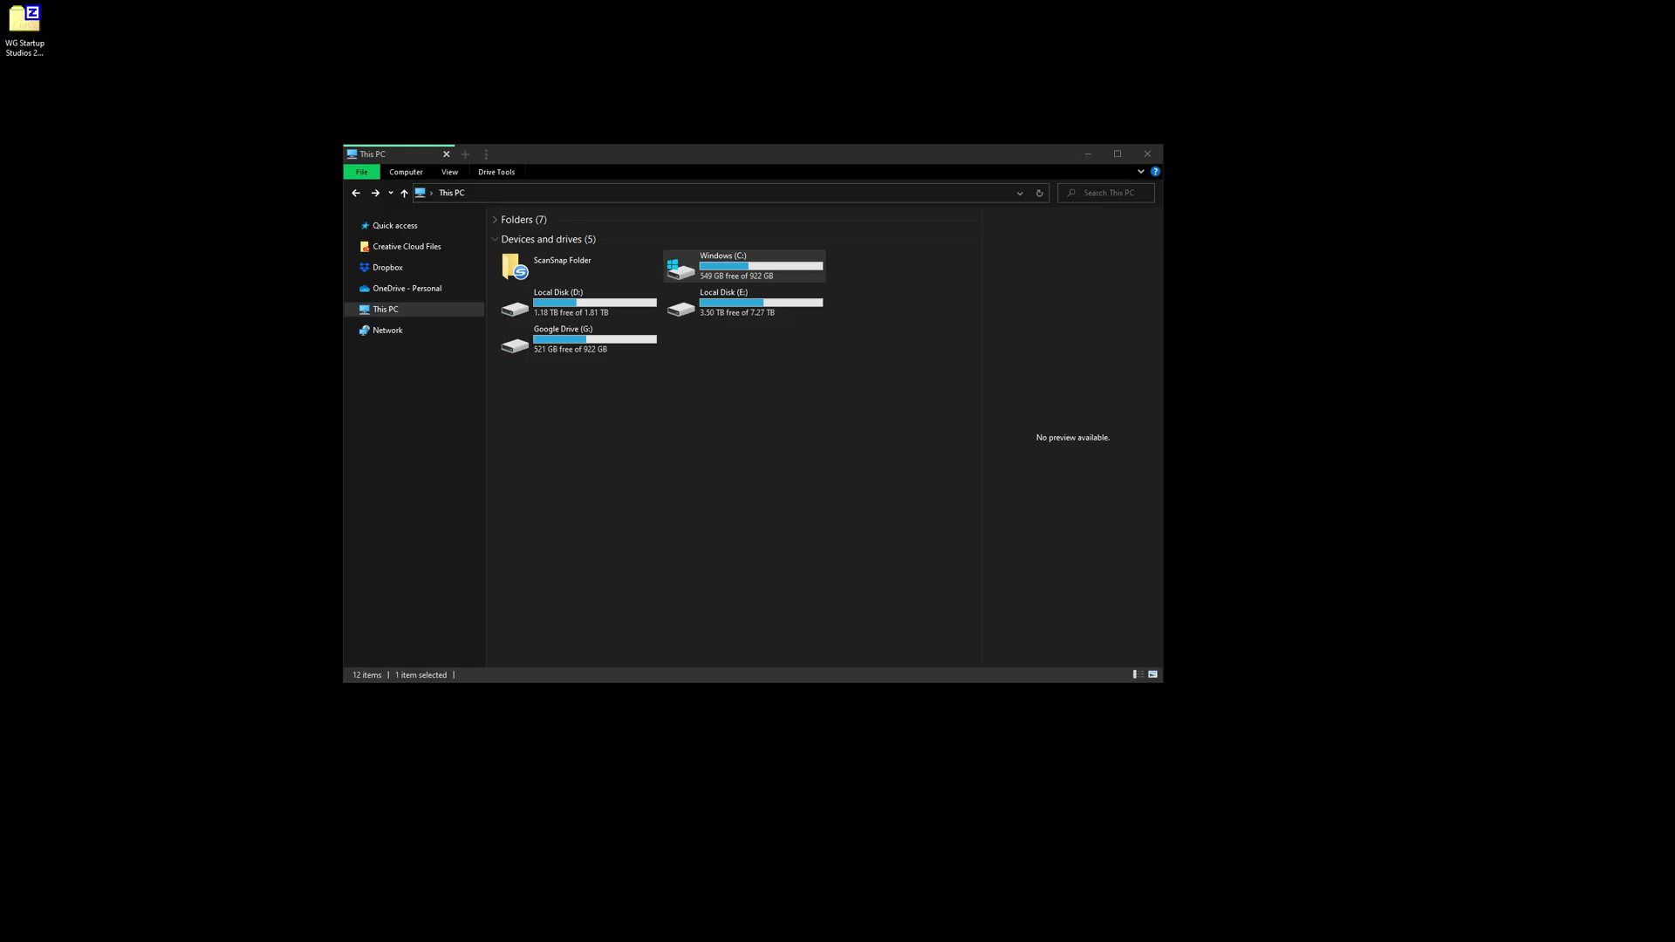
- Open the downloaded zip in 7-Zip, drag WG Startup Studios 2022.bip onto the desktop, and close 7-Zip
double_click(21, 43)
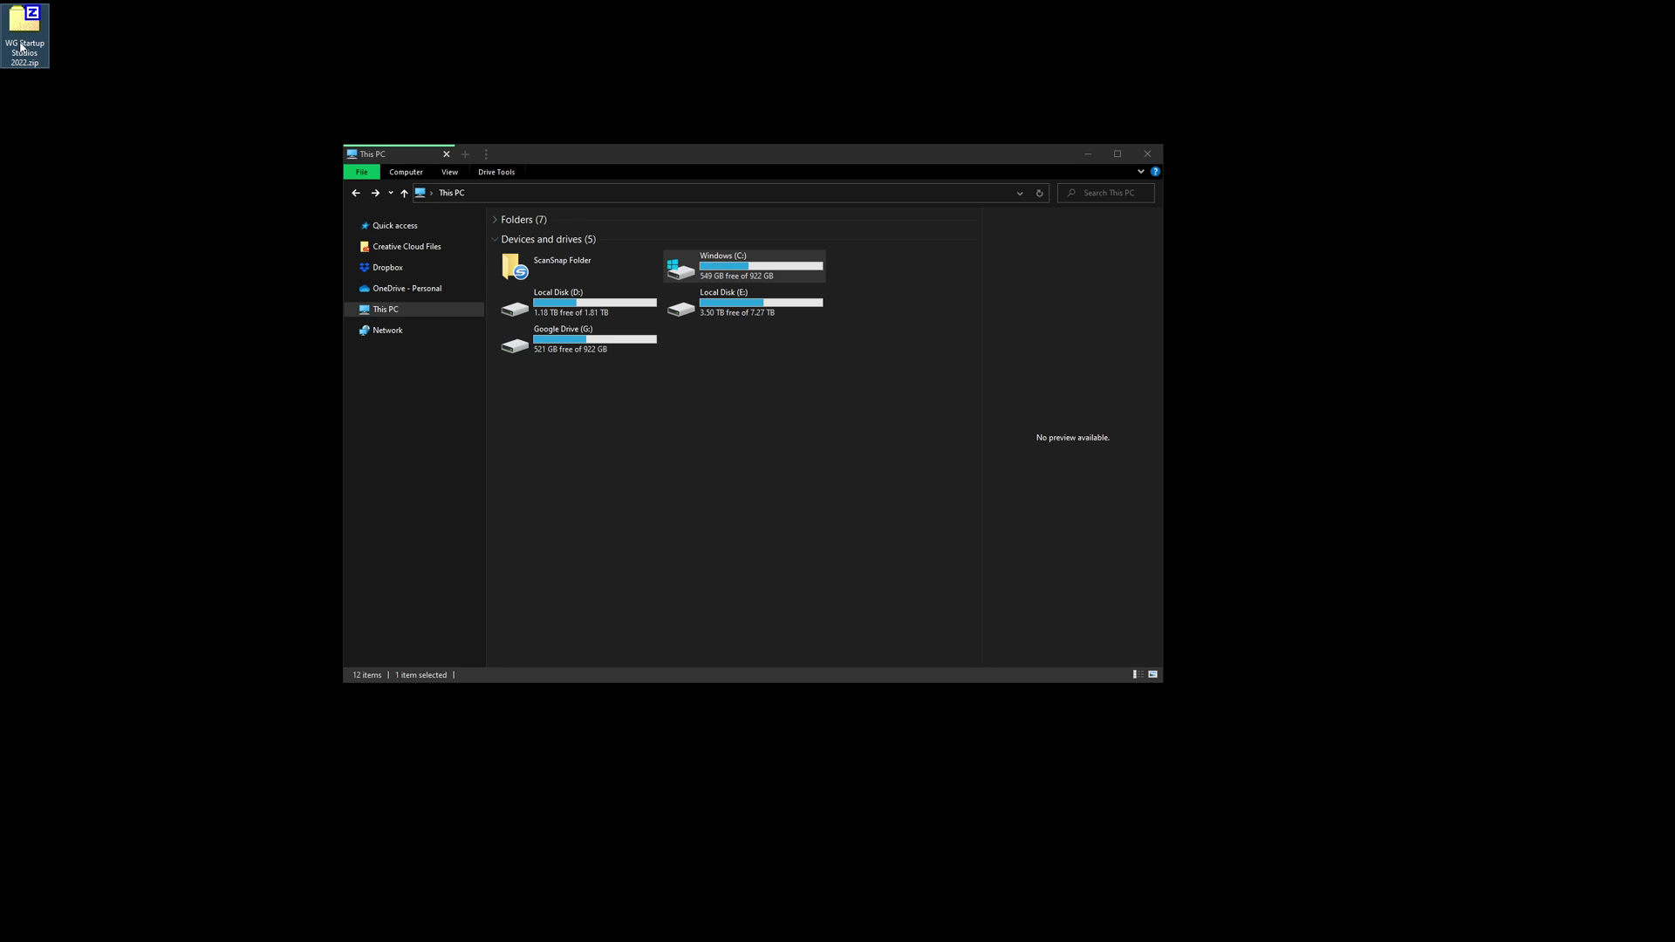
left_click(626, 251)
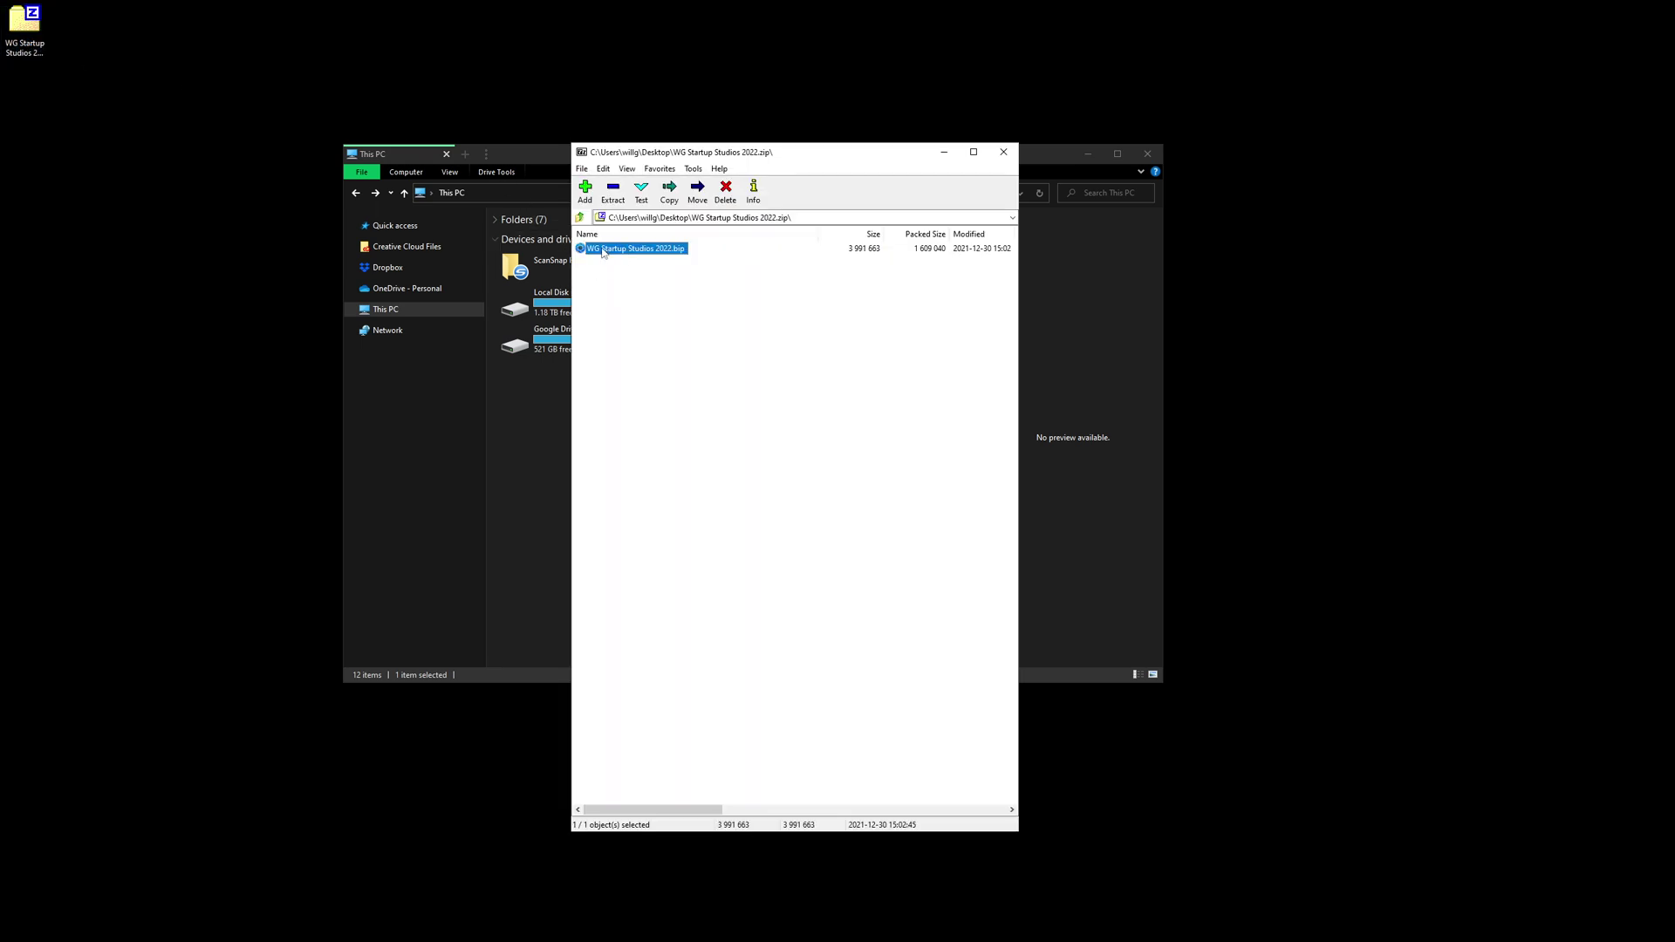
left_click_drag(580, 247, 123, 162)
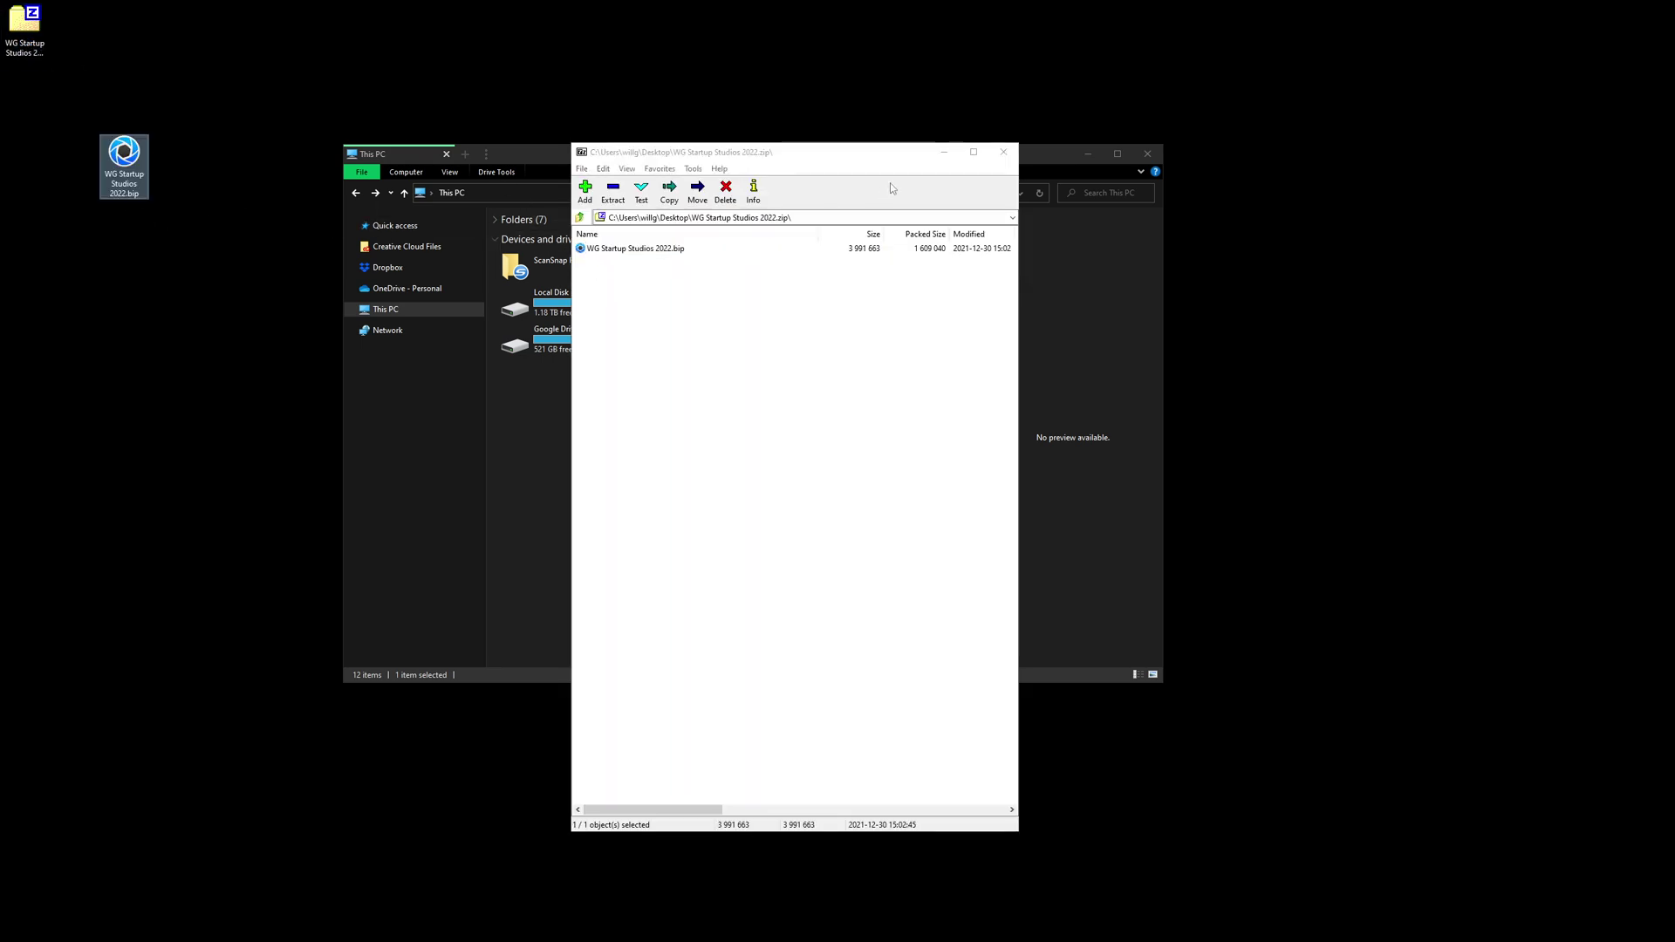
left_click(1003, 152)
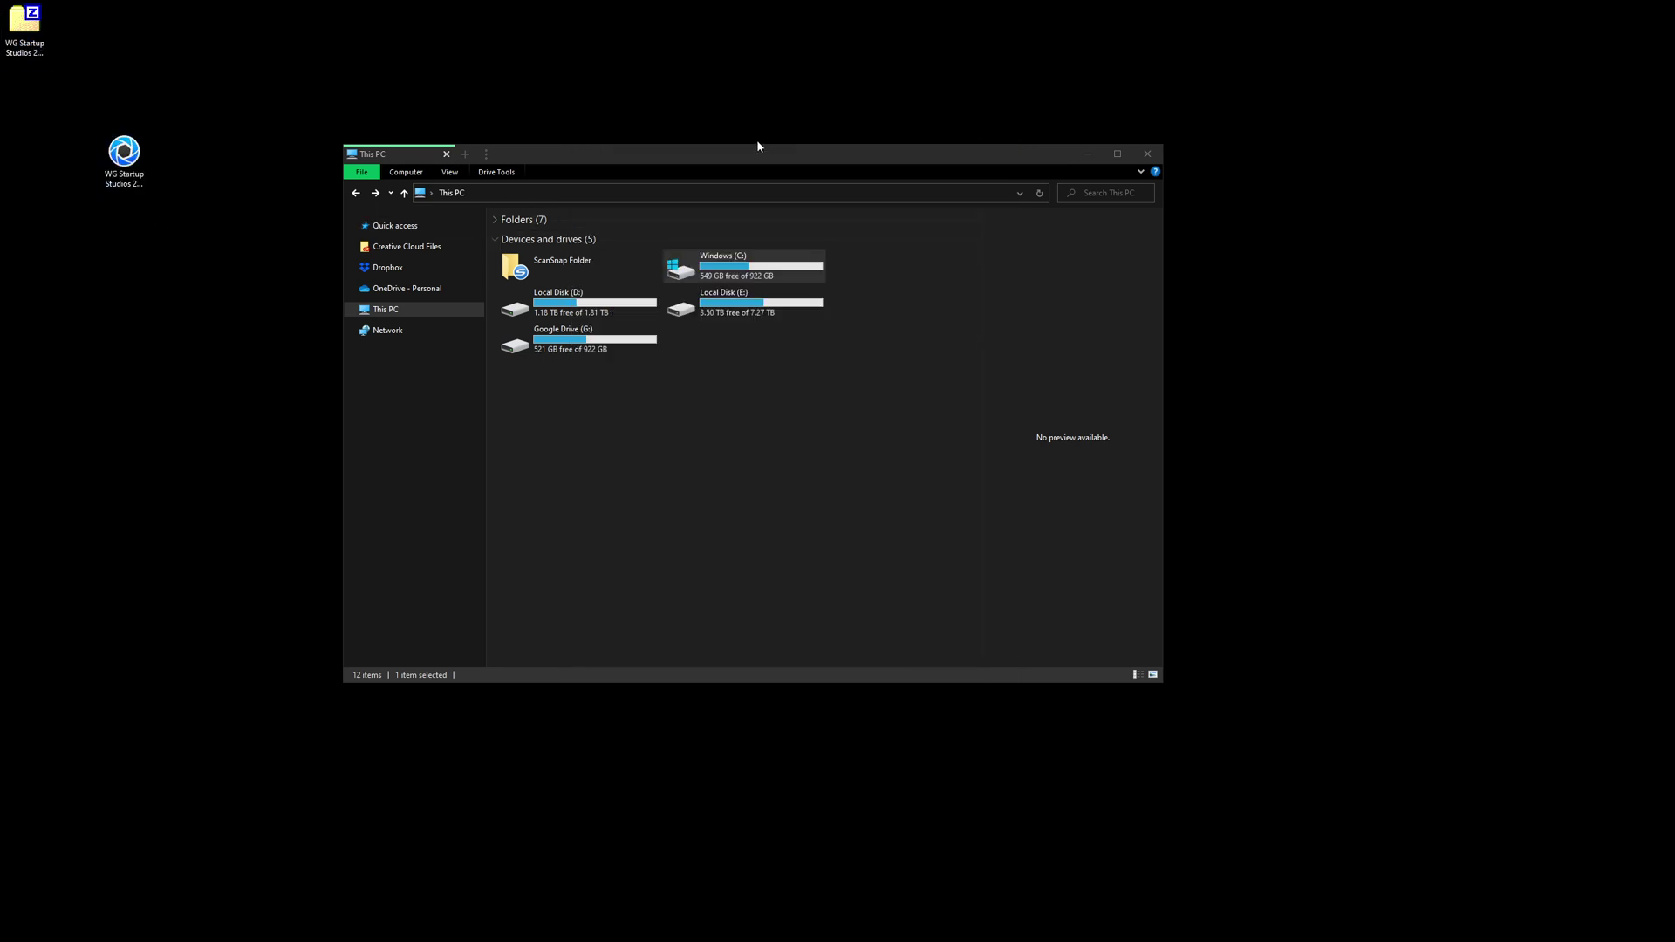
- Browse File Explorer to C:\Users\<user>\Documents and locate the KeyShot 10 folder
left_click(655, 159)
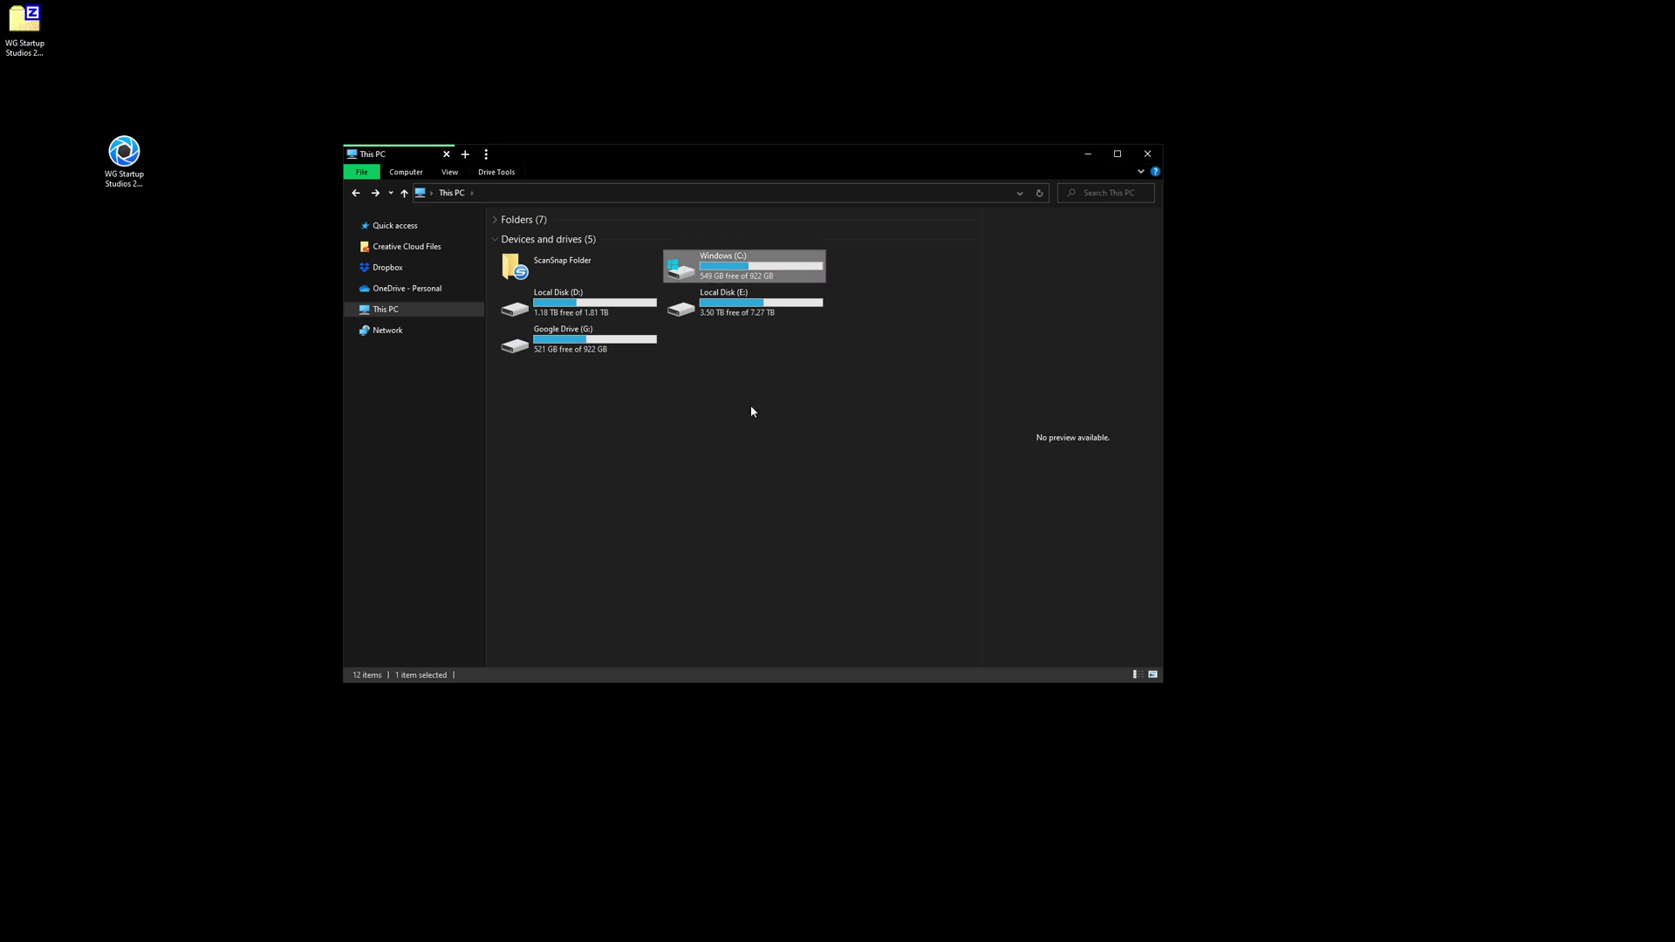
double_click(721, 267)
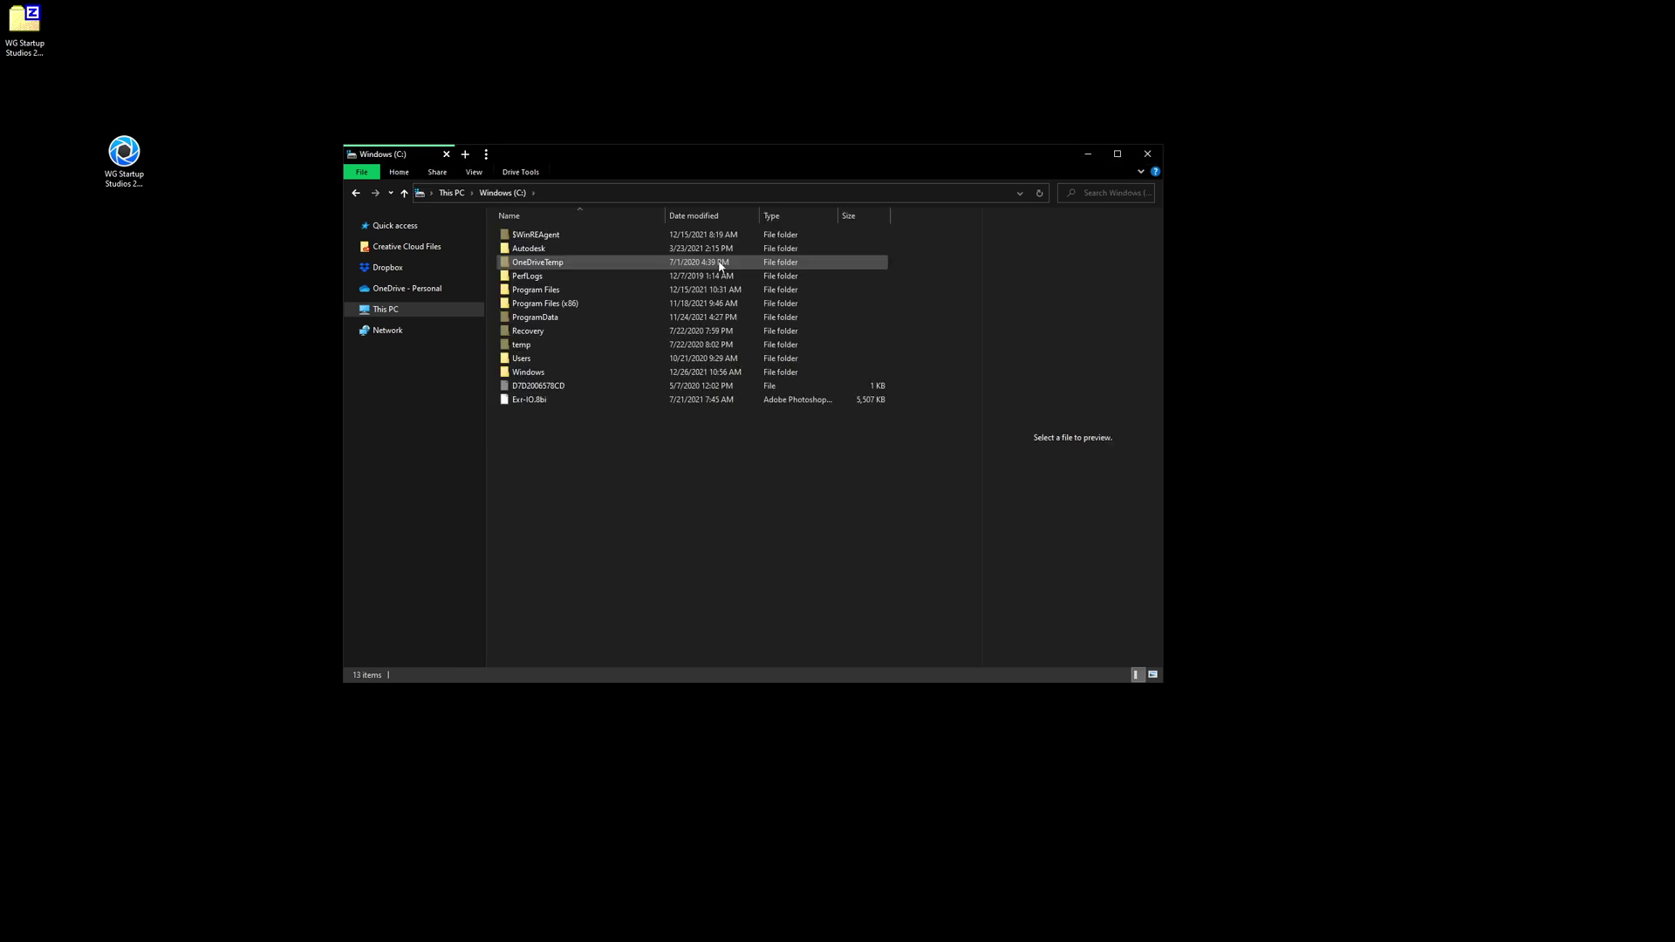
double_click(561, 362)
double_click(519, 277)
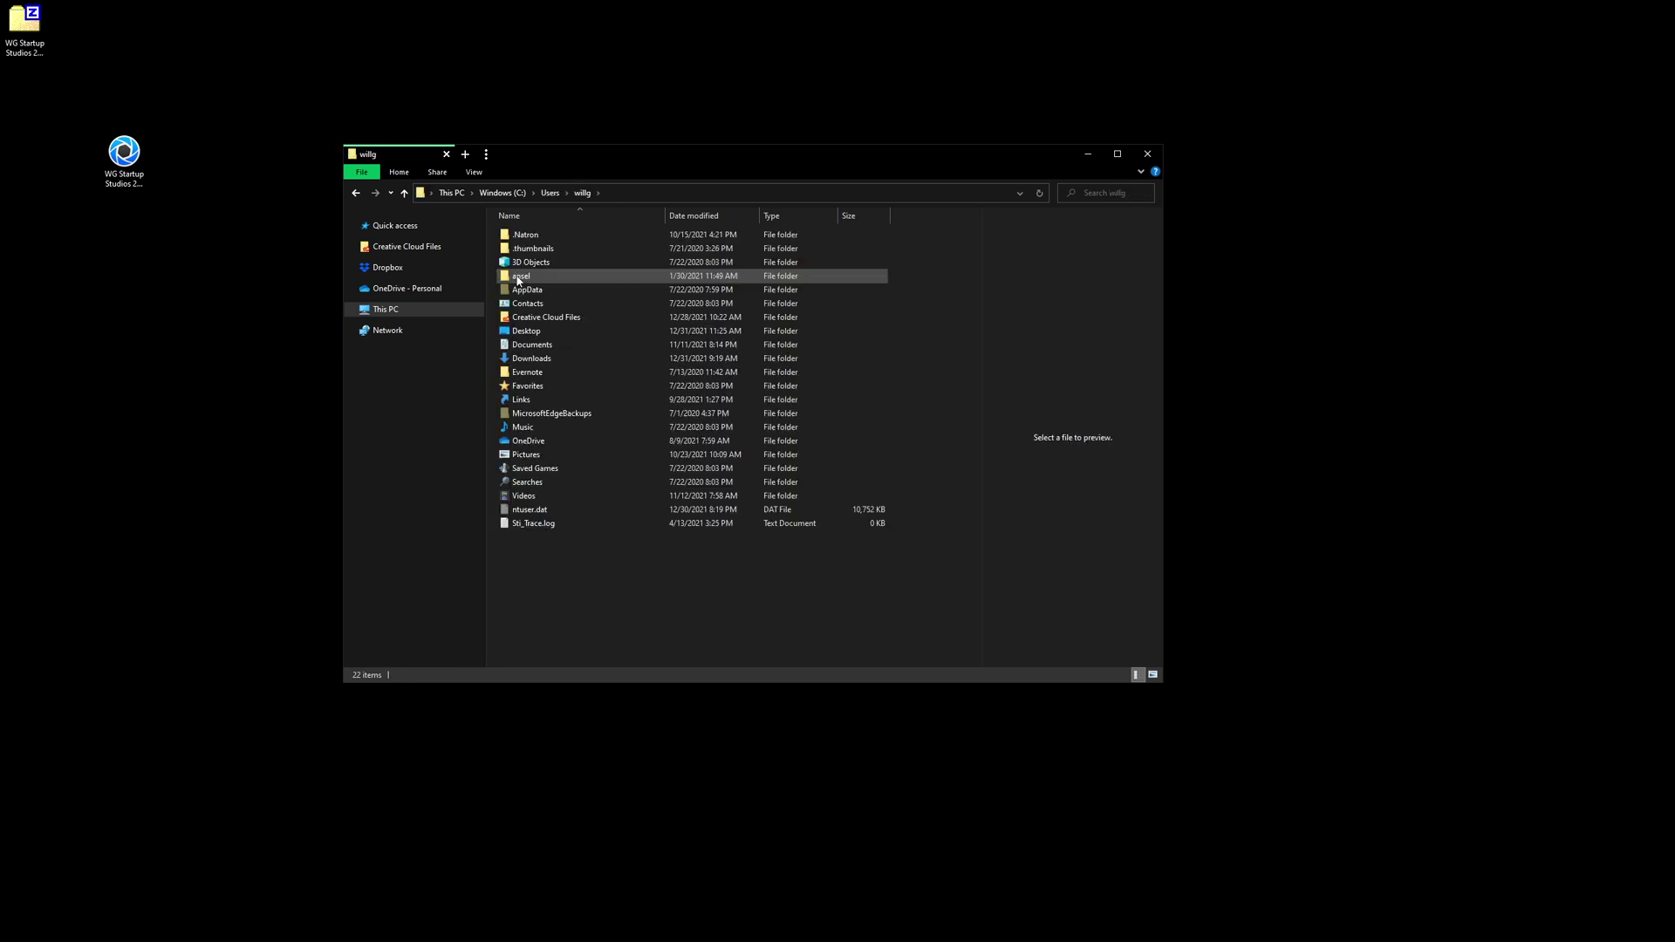
double_click(533, 346)
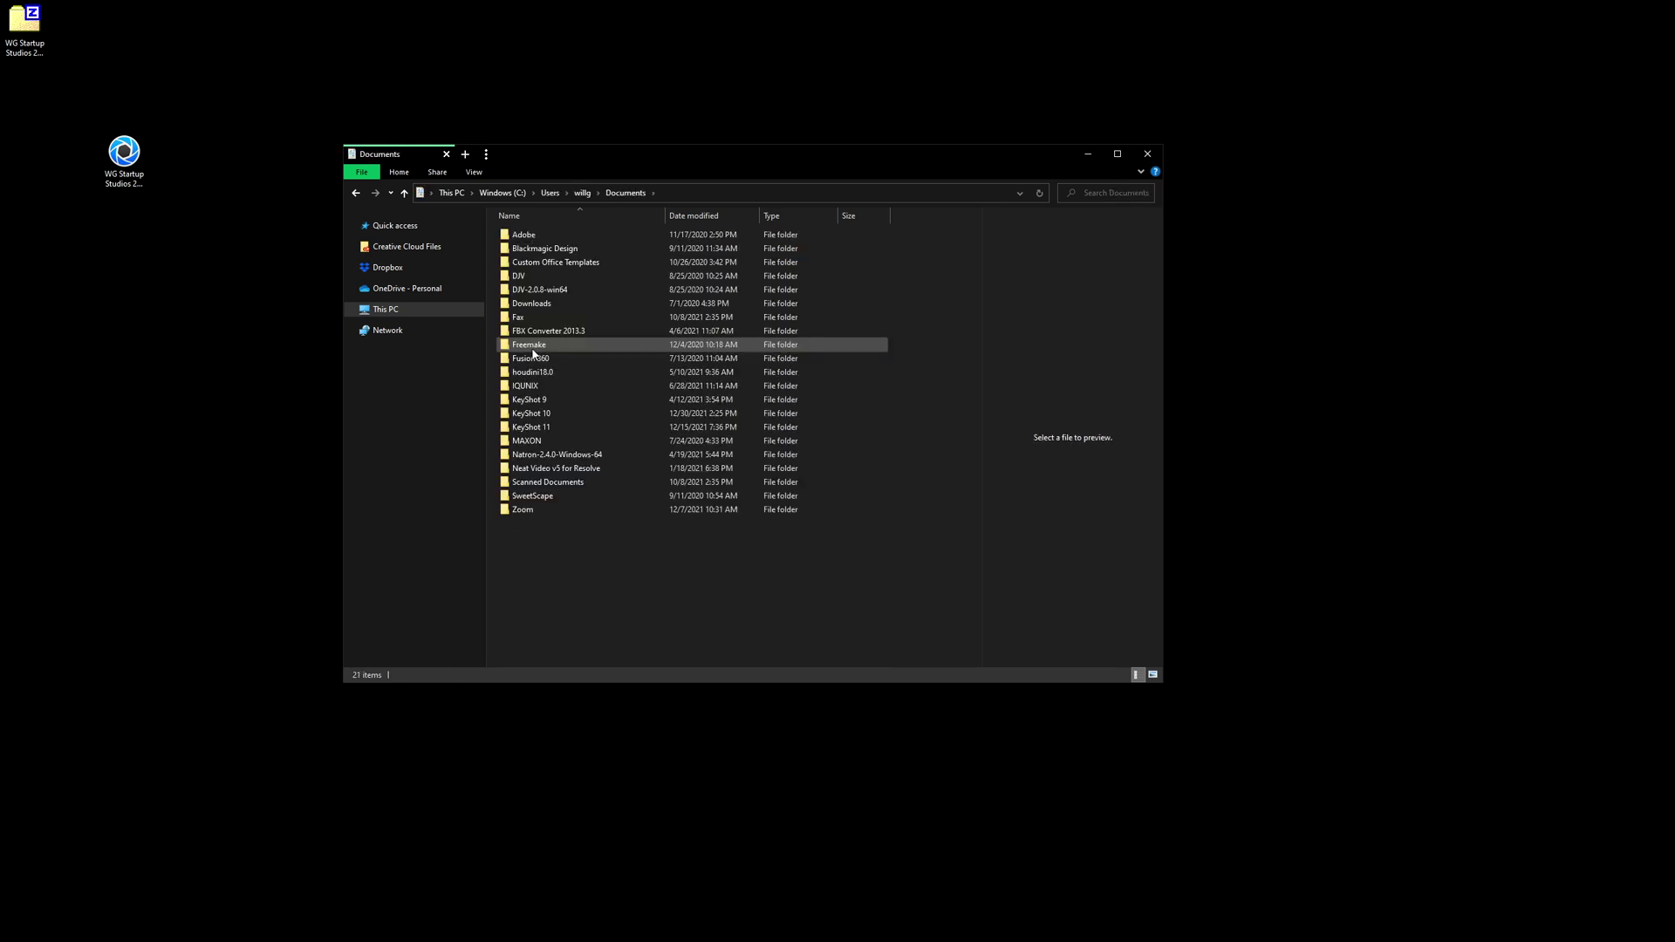
left_click(541, 405)
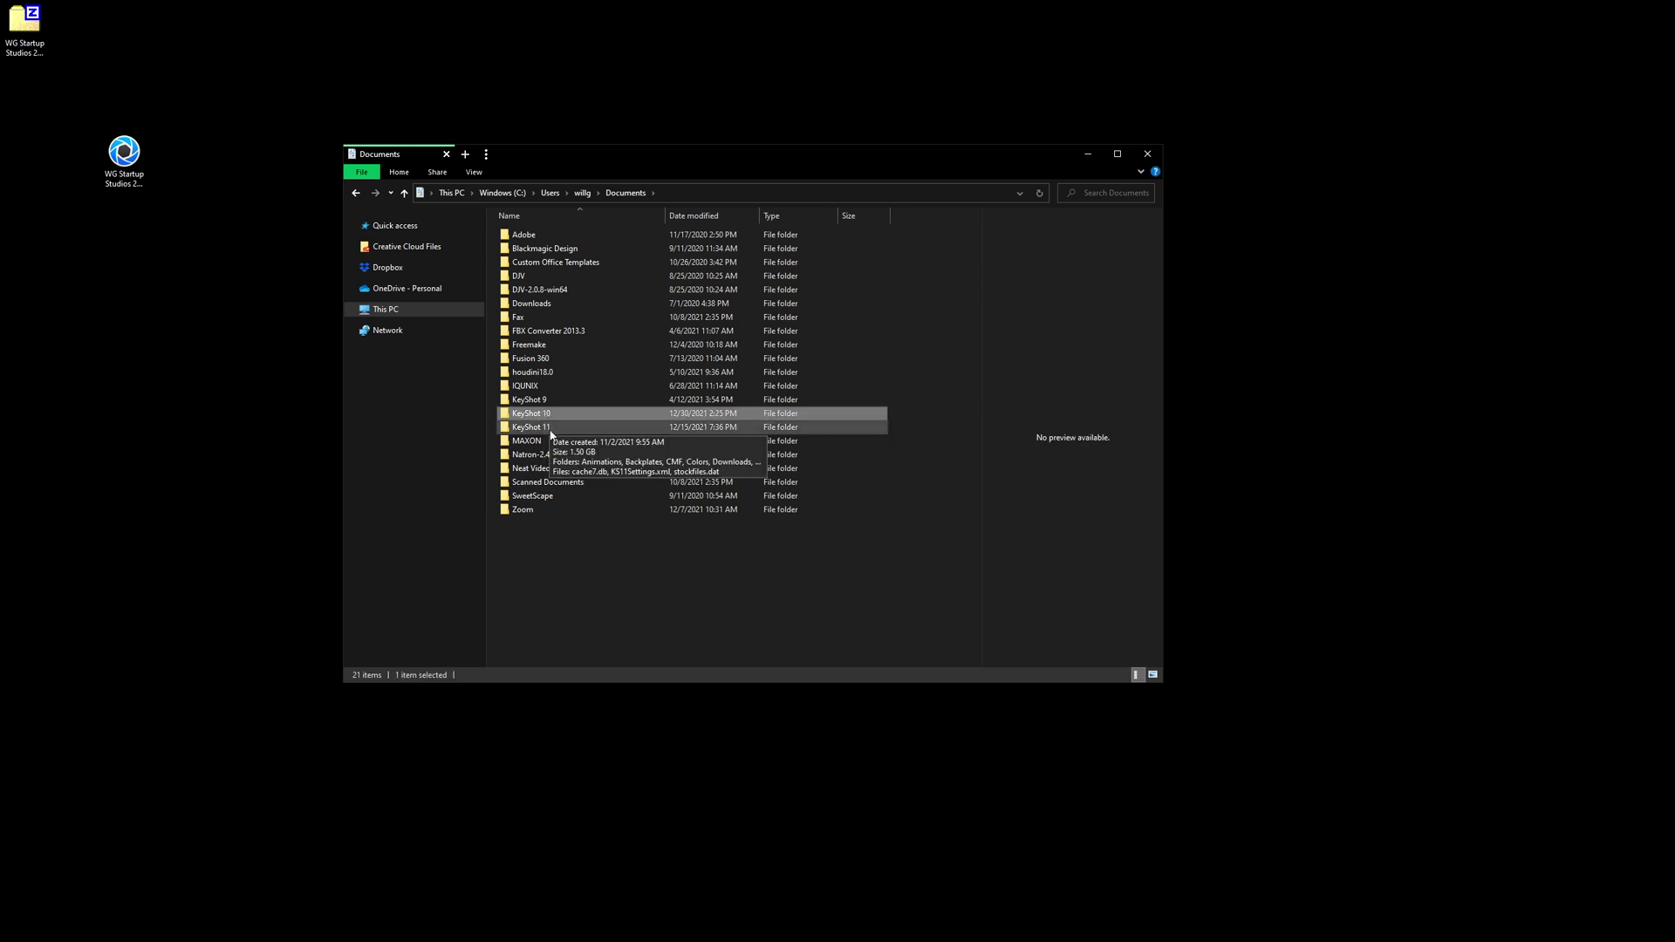
left_click(600, 411)
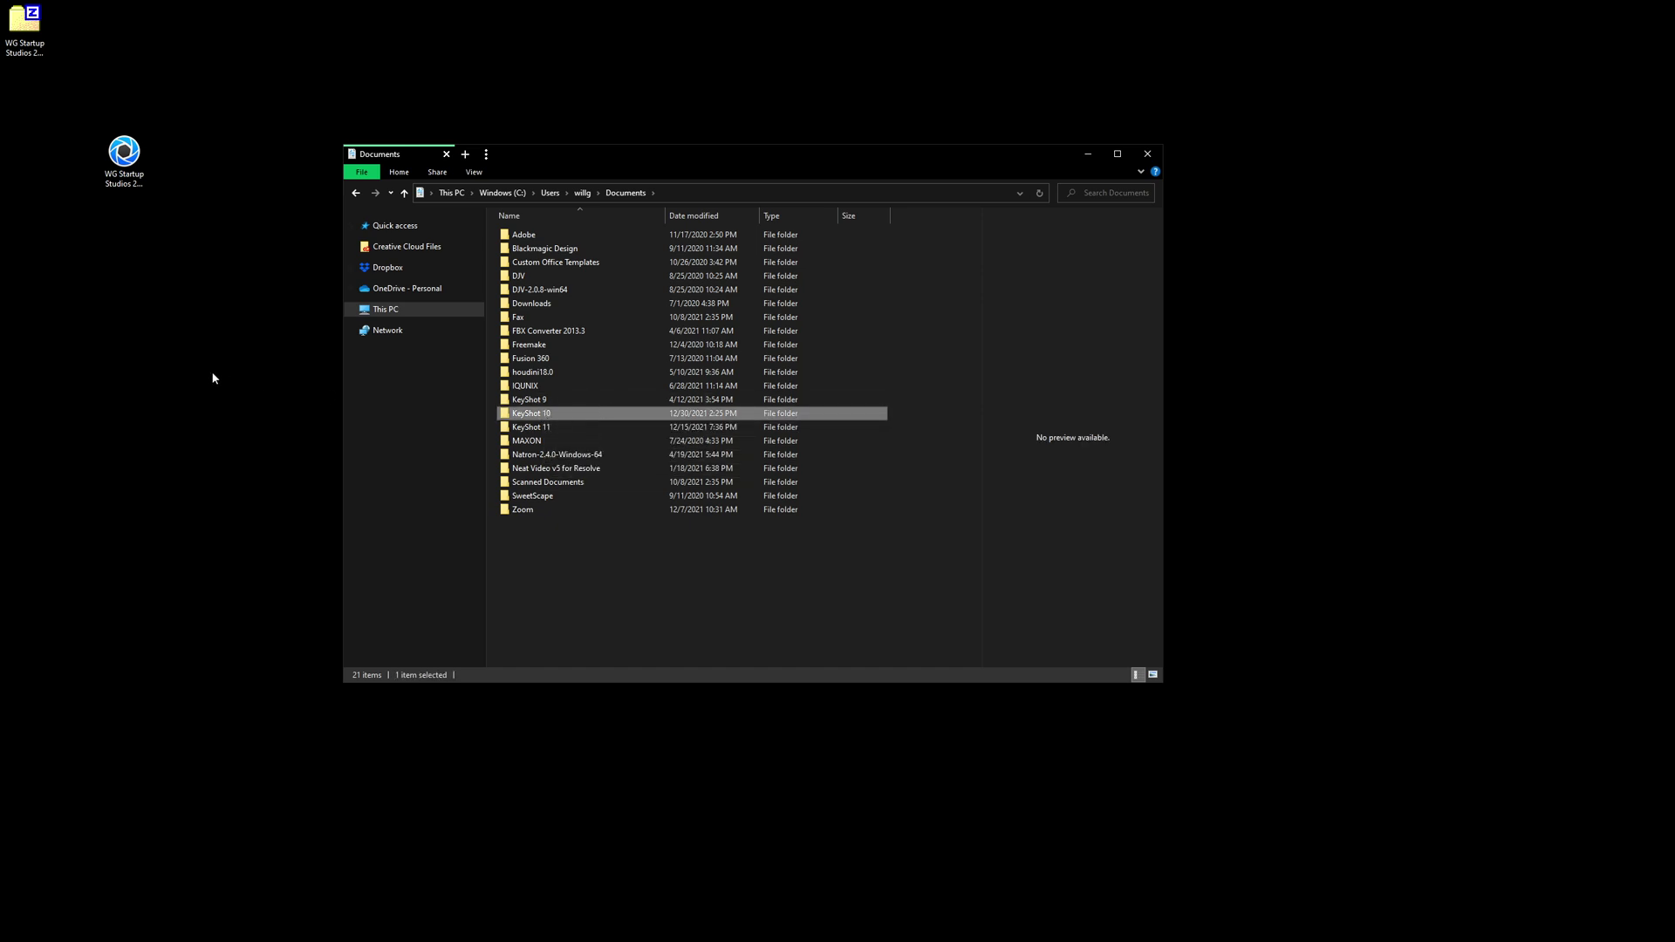
left_click(121, 194)
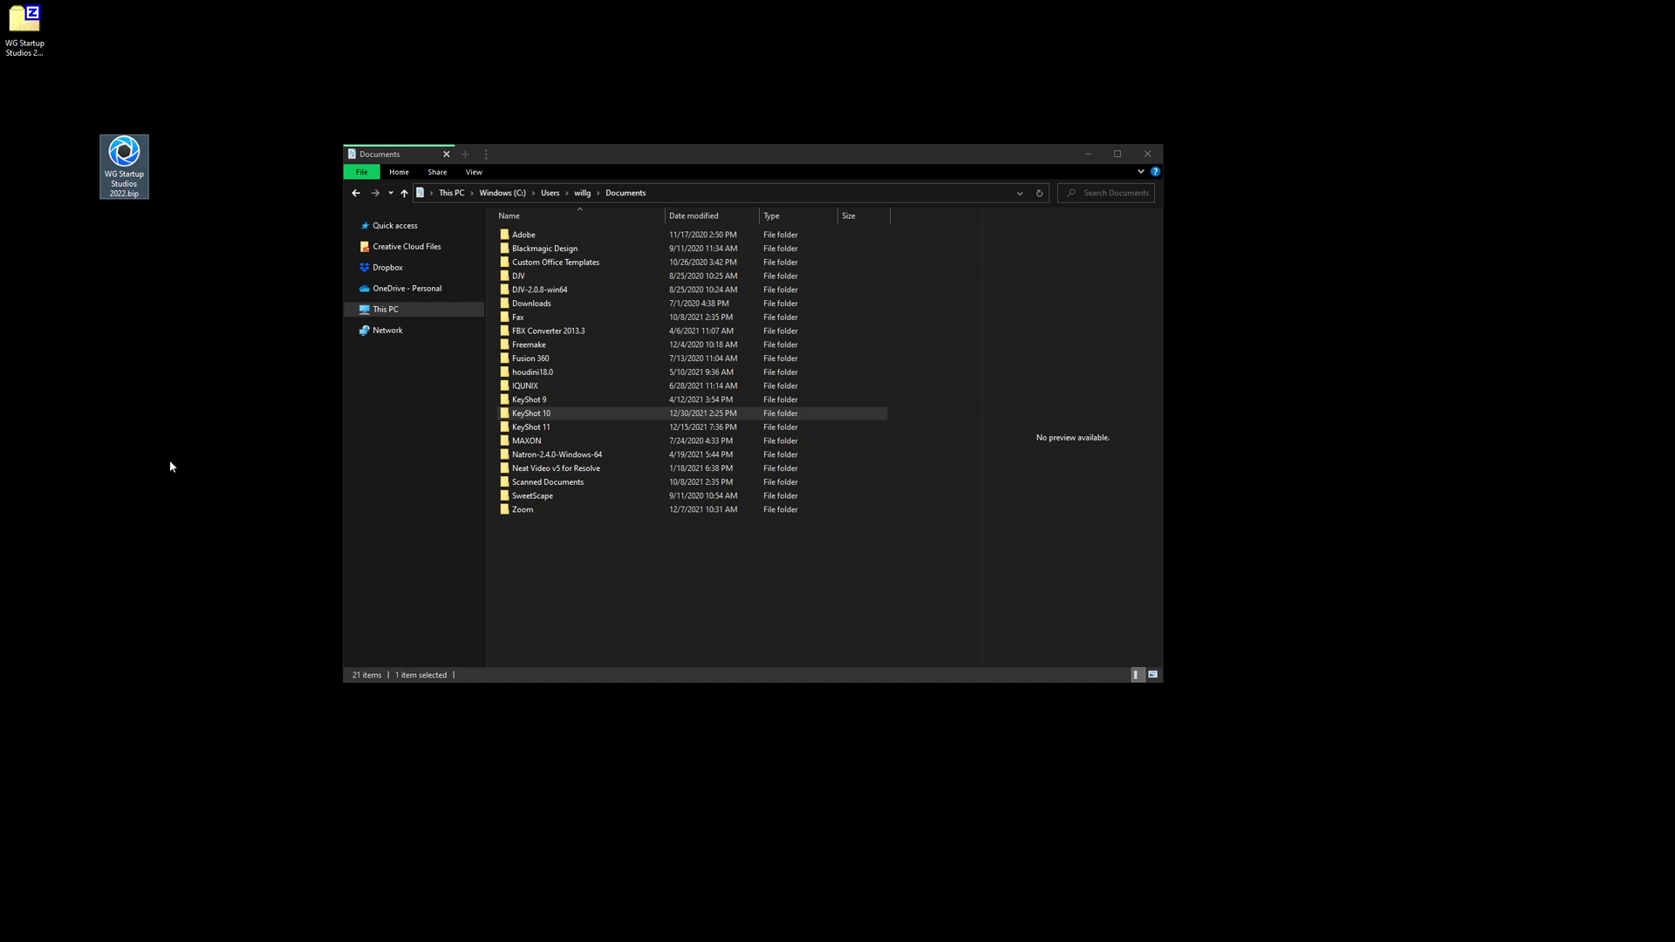
- Move WG Startup Studios 2022.bip from the desktop into KeyShot 10\Scenes
double_click(582, 414)
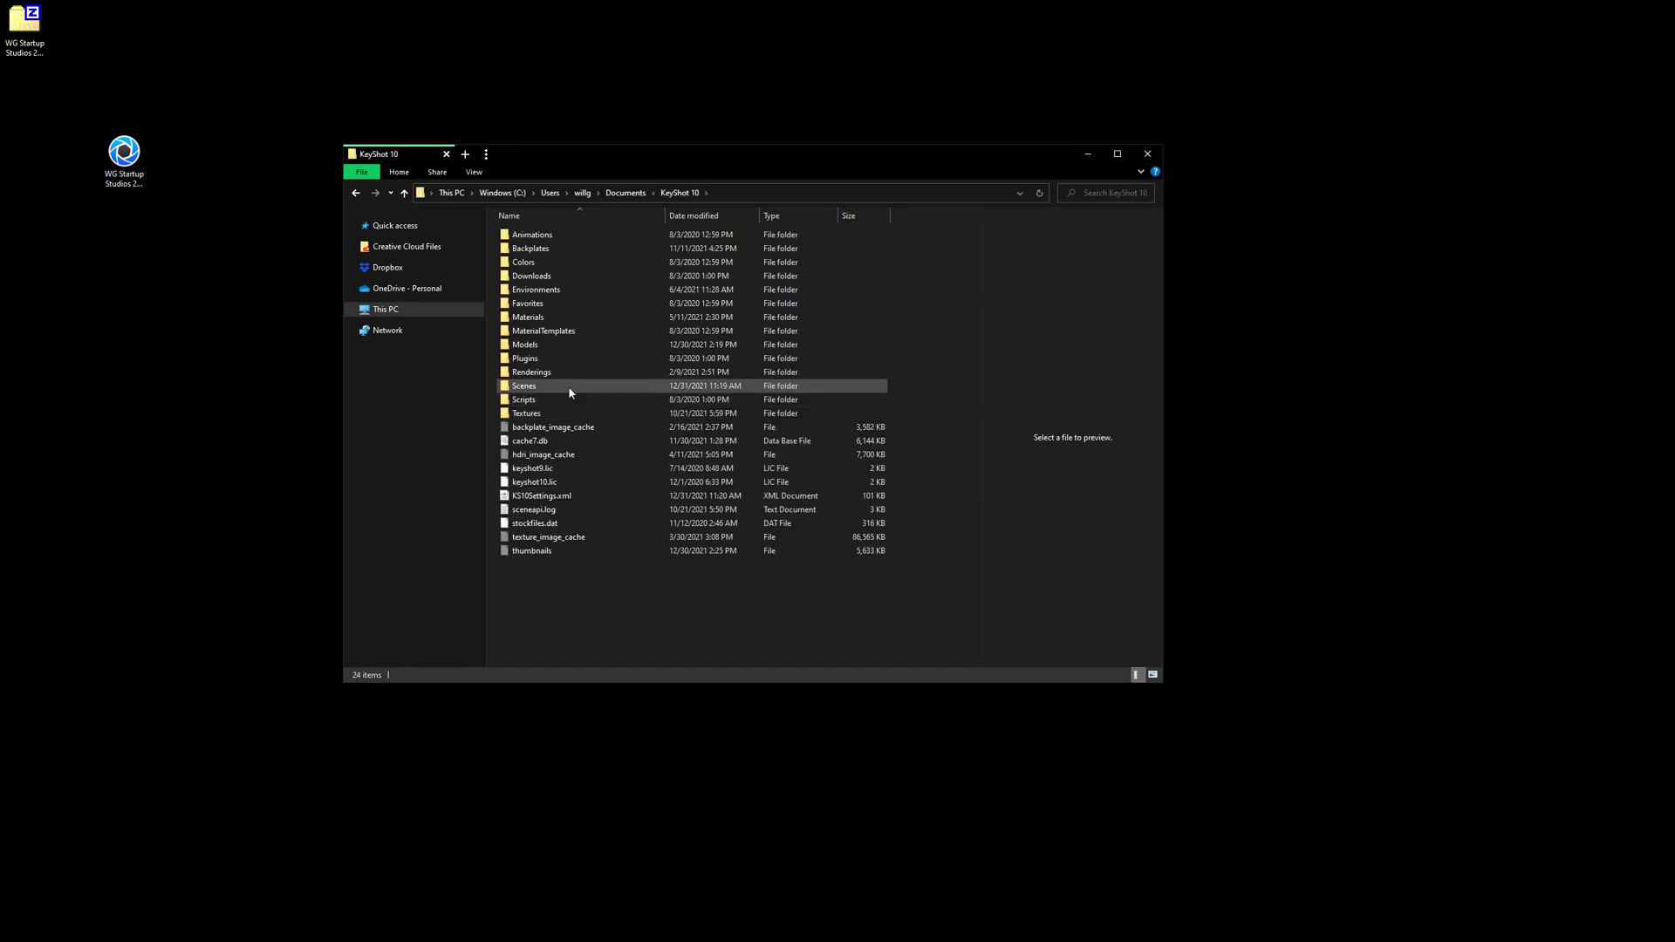
double_click(569, 386)
left_click(135, 156)
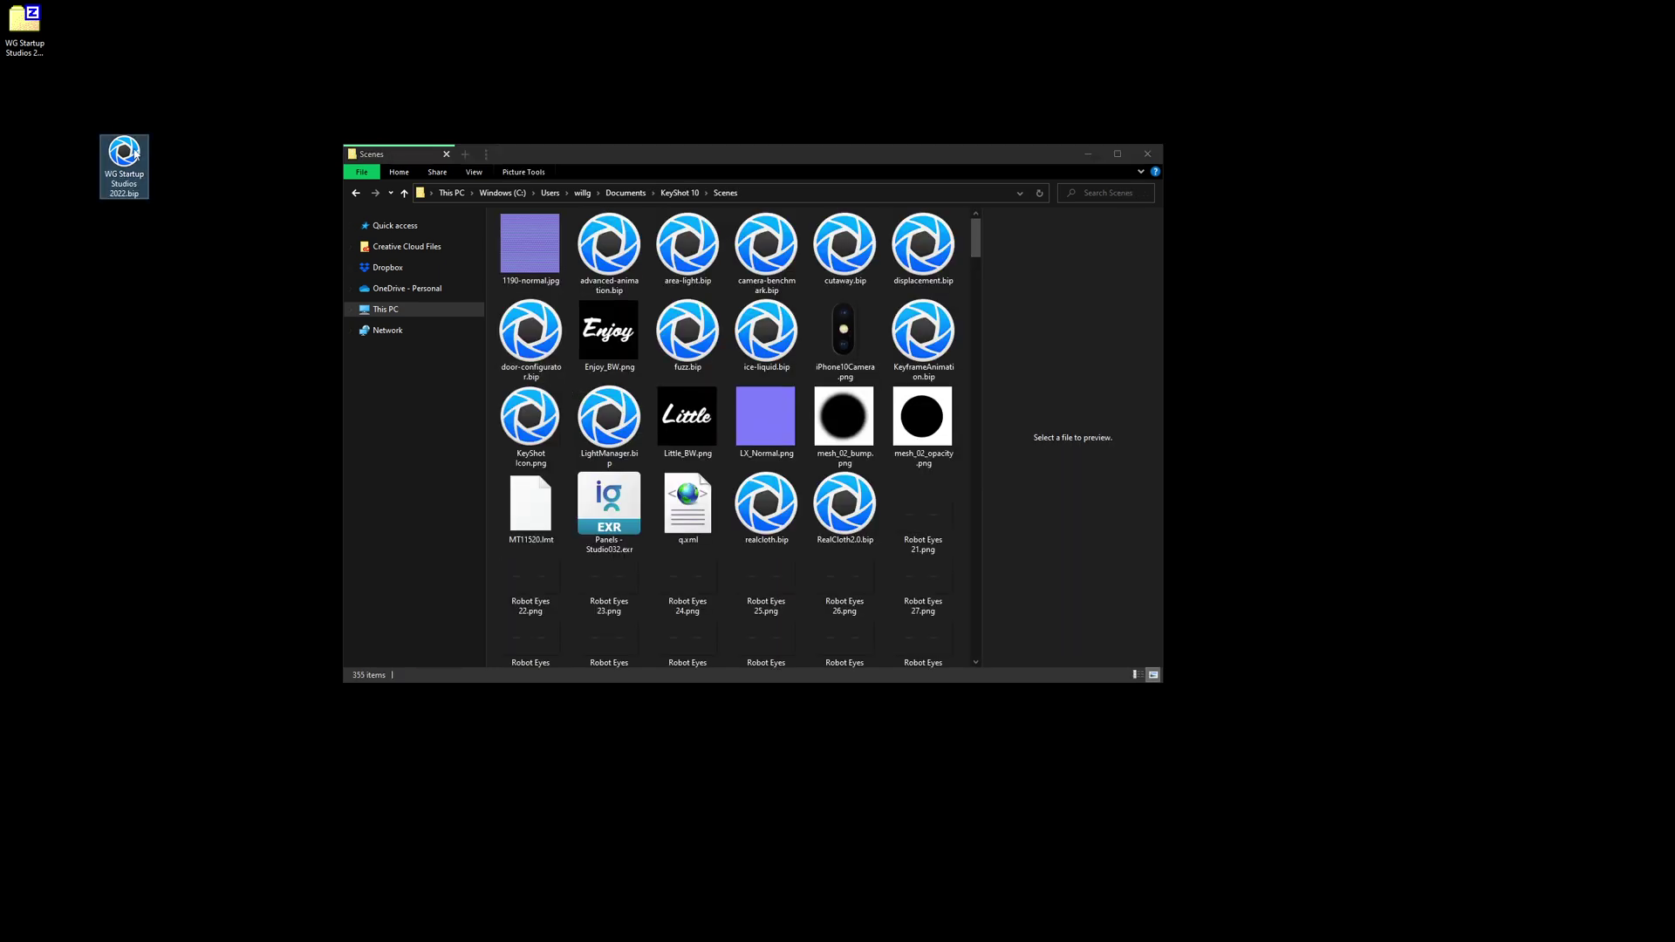
left_click_drag(136, 153, 814, 573)
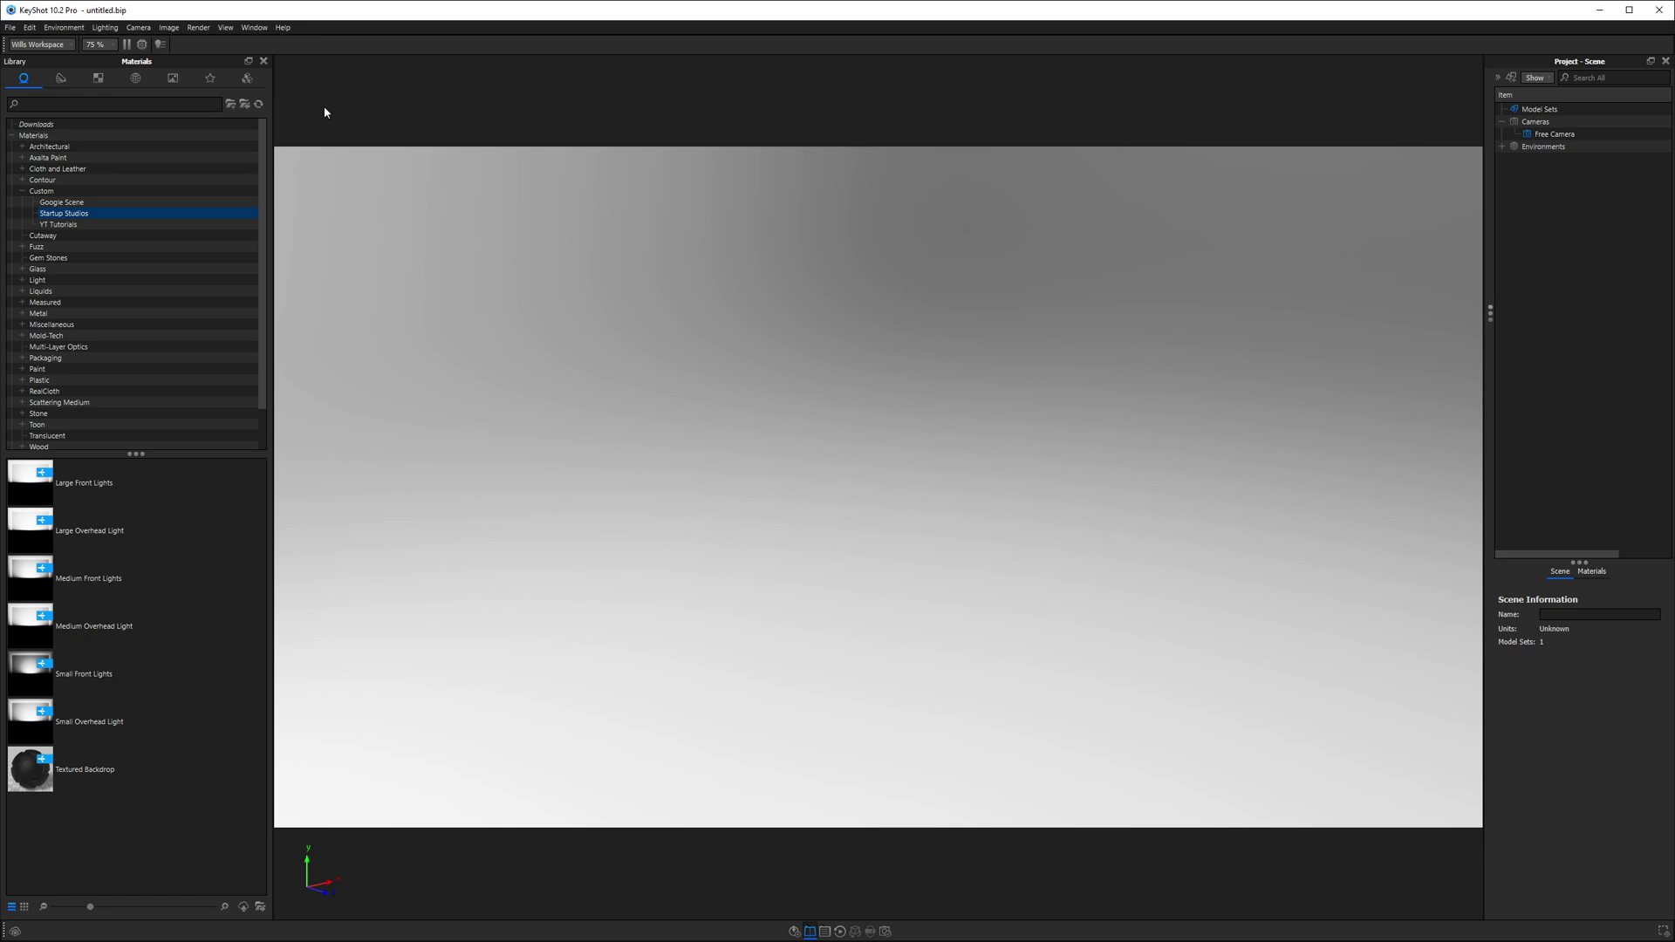
- Set the General preferences' Default Startup Scene to WG Startup Studios 2022.bip, save, and quit KeyShot
left_click(30, 27)
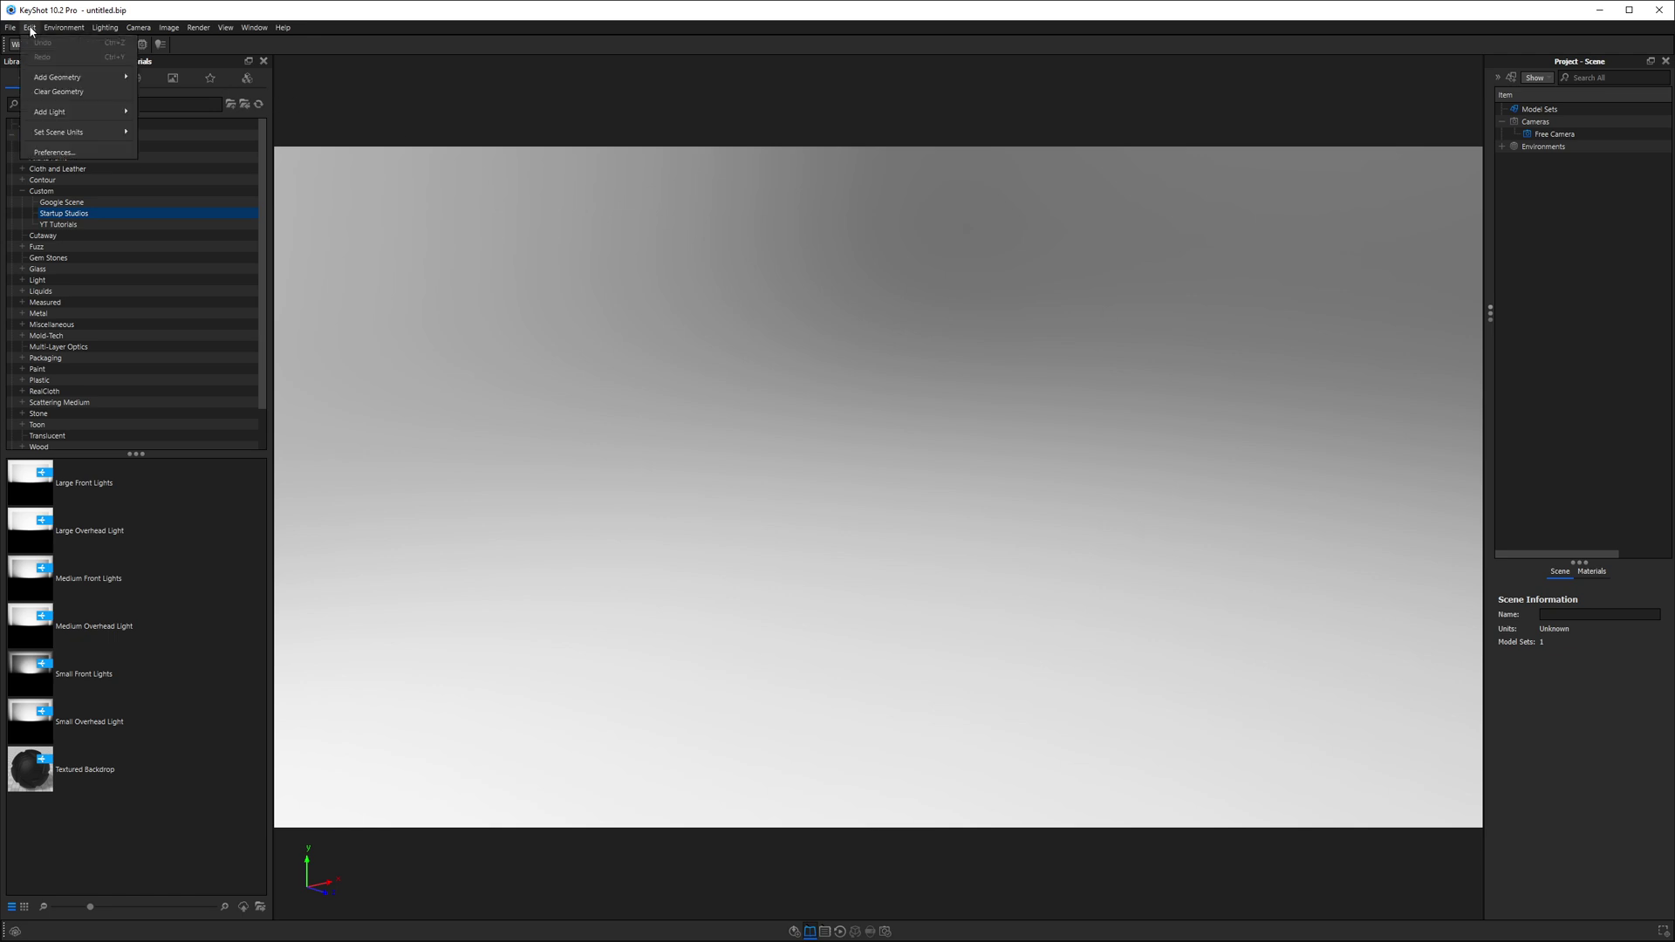
left_click(54, 153)
left_click(605, 192)
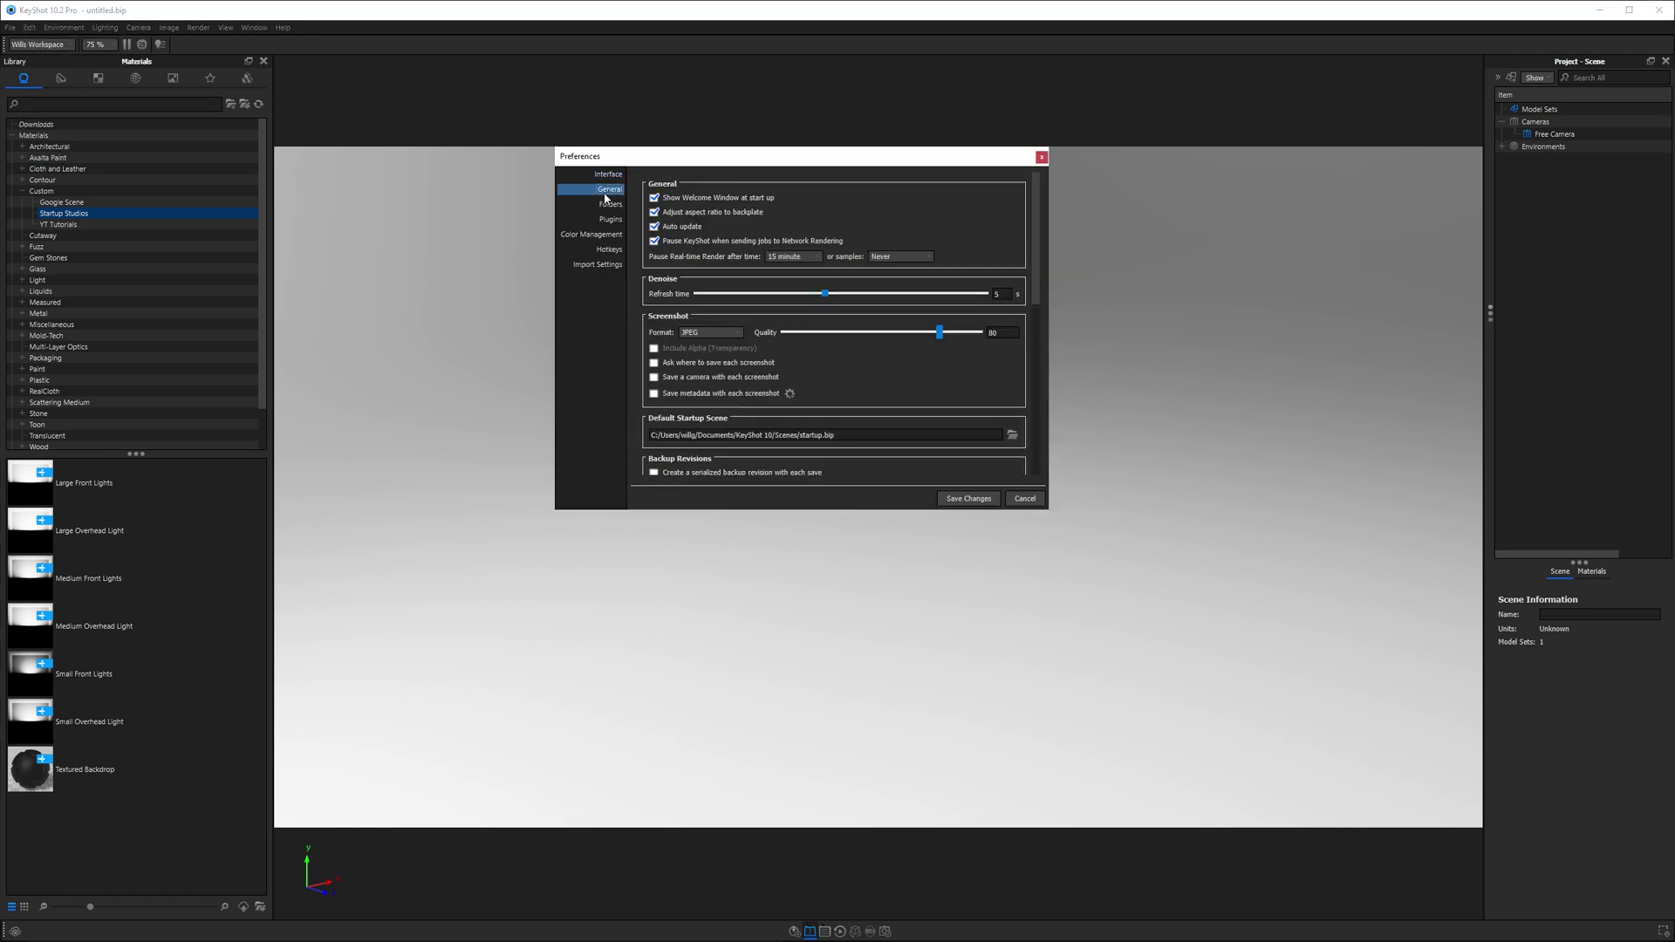
left_click(1012, 436)
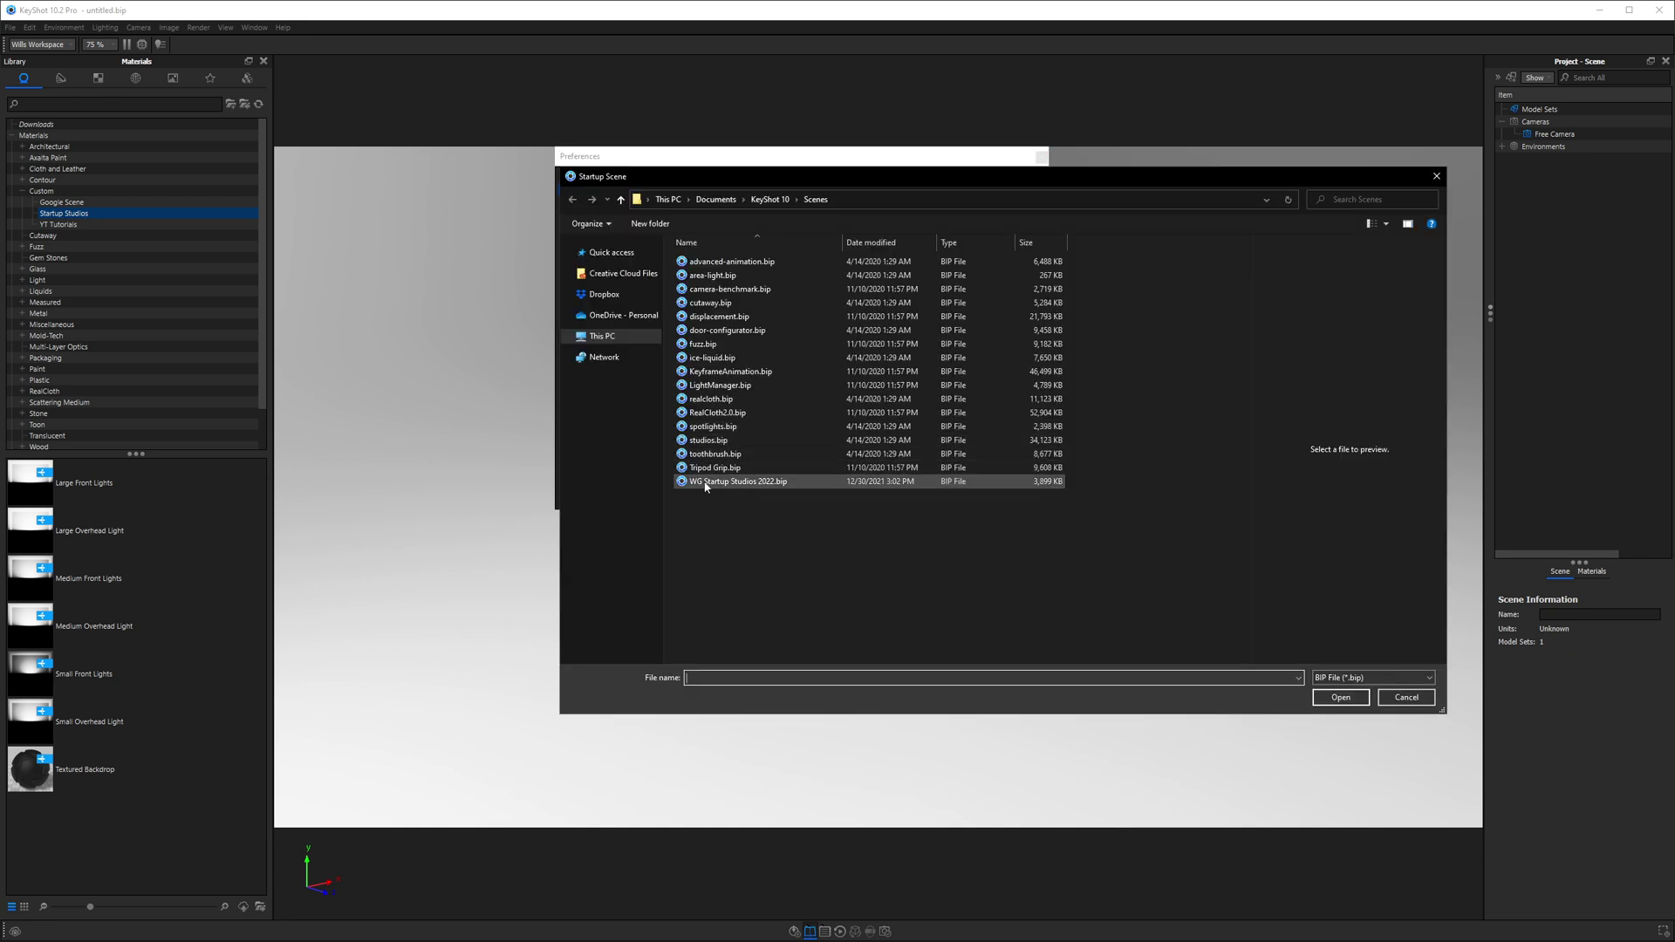
left_click(755, 482)
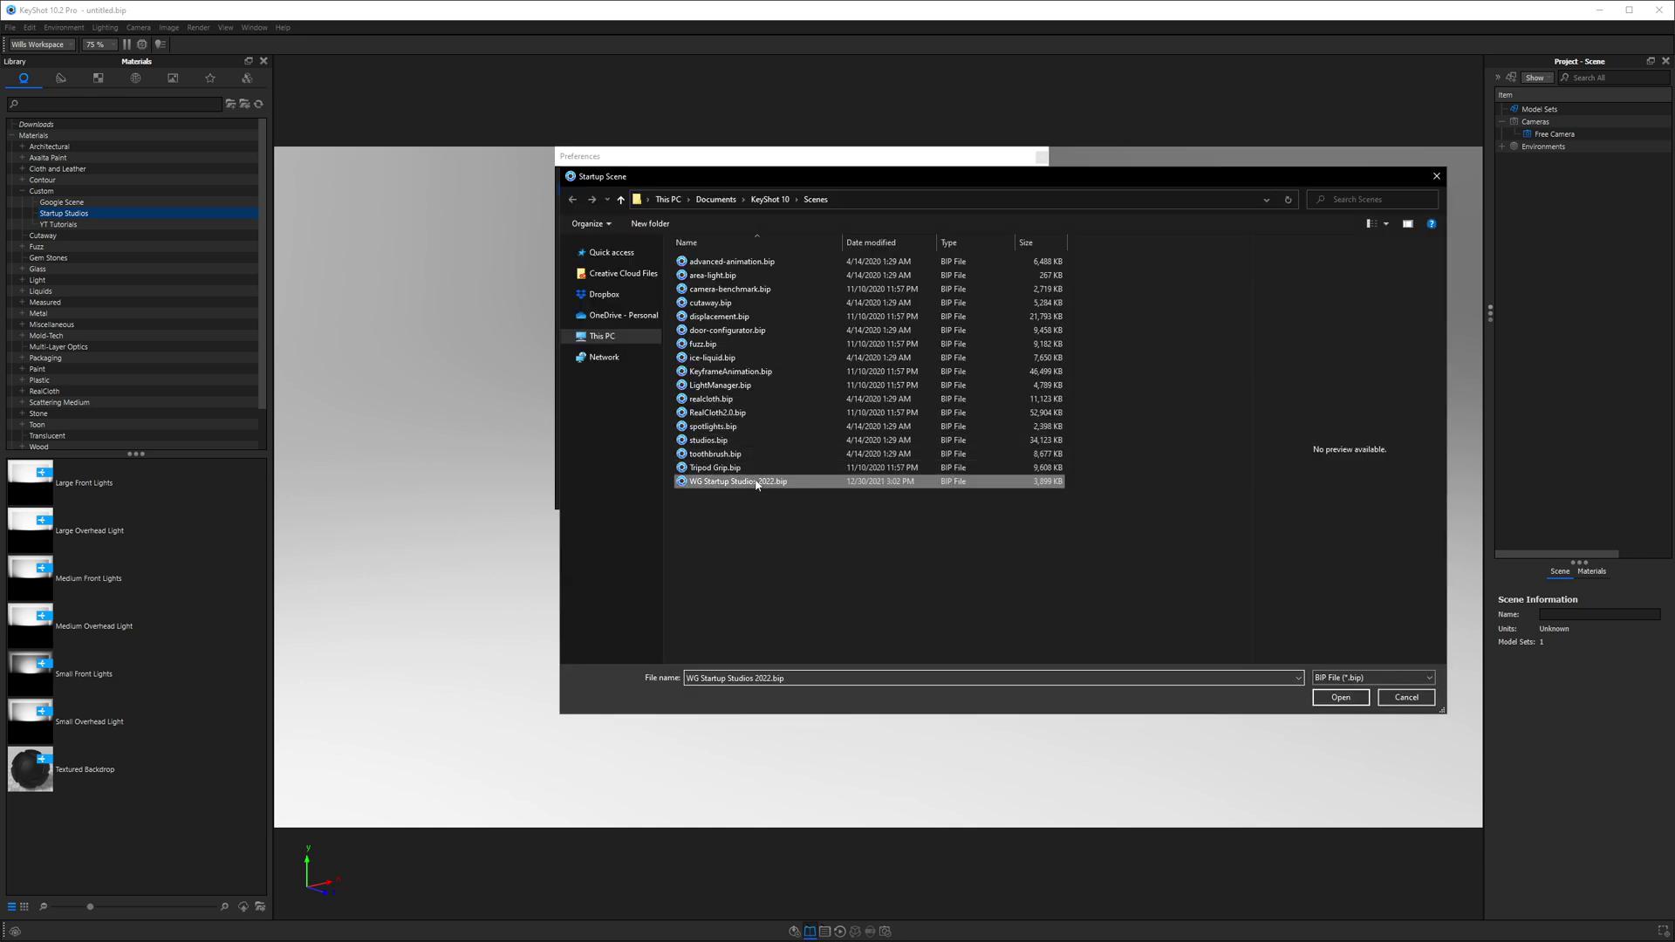
left_click(1341, 698)
left_click(970, 500)
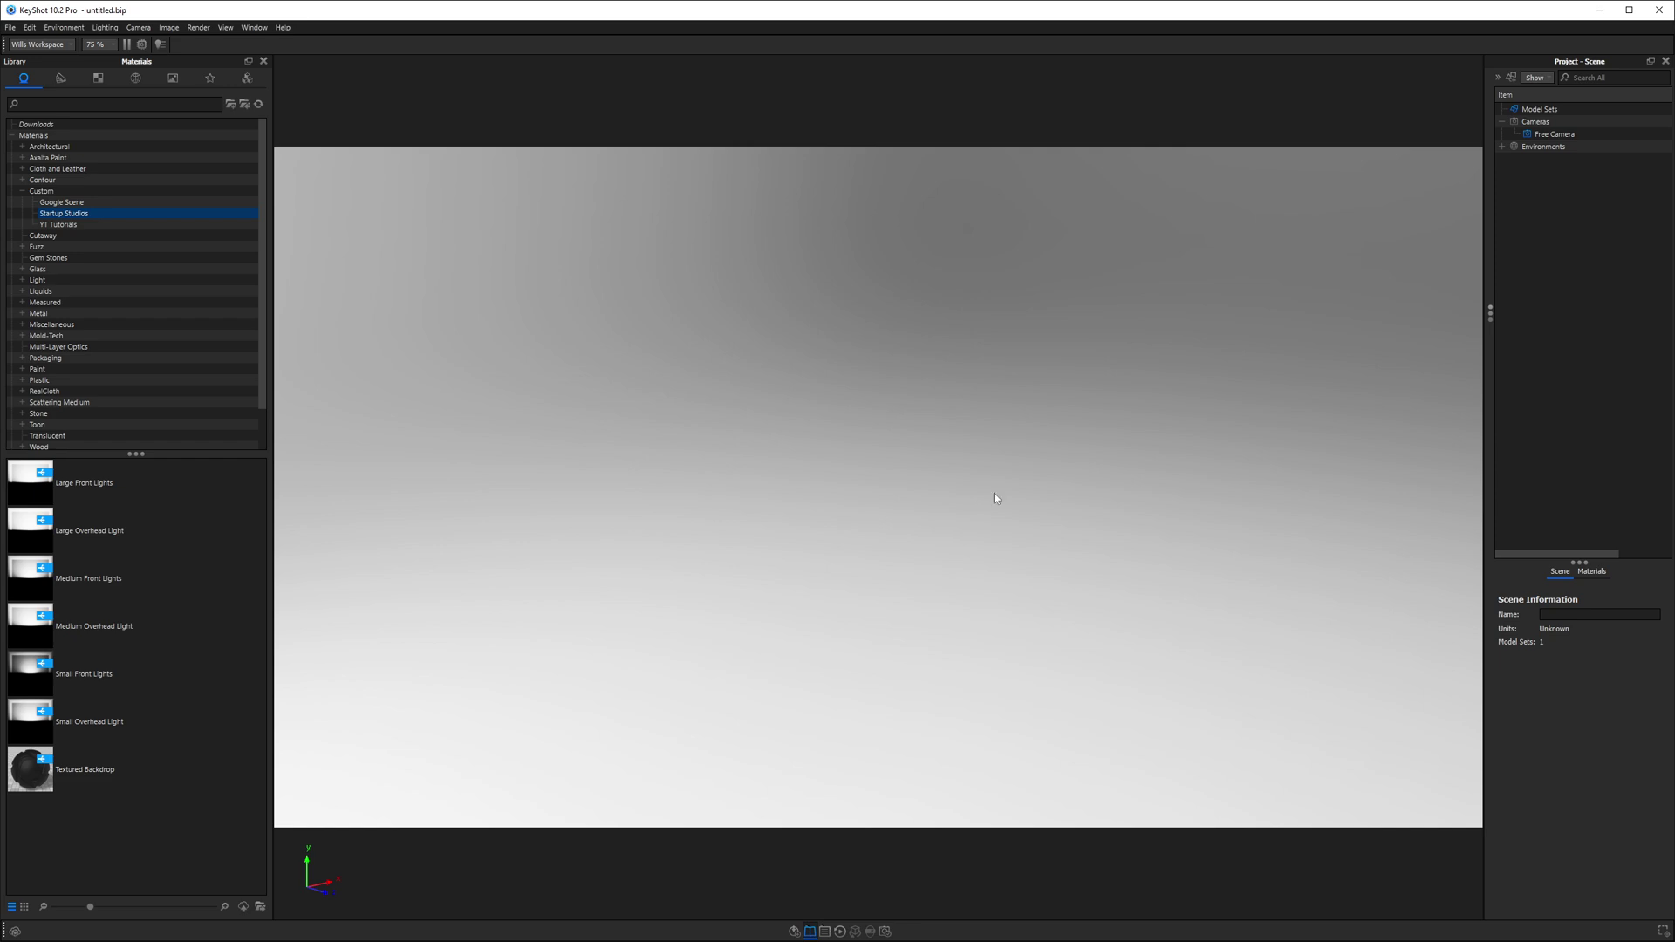
left_click(1661, 11)
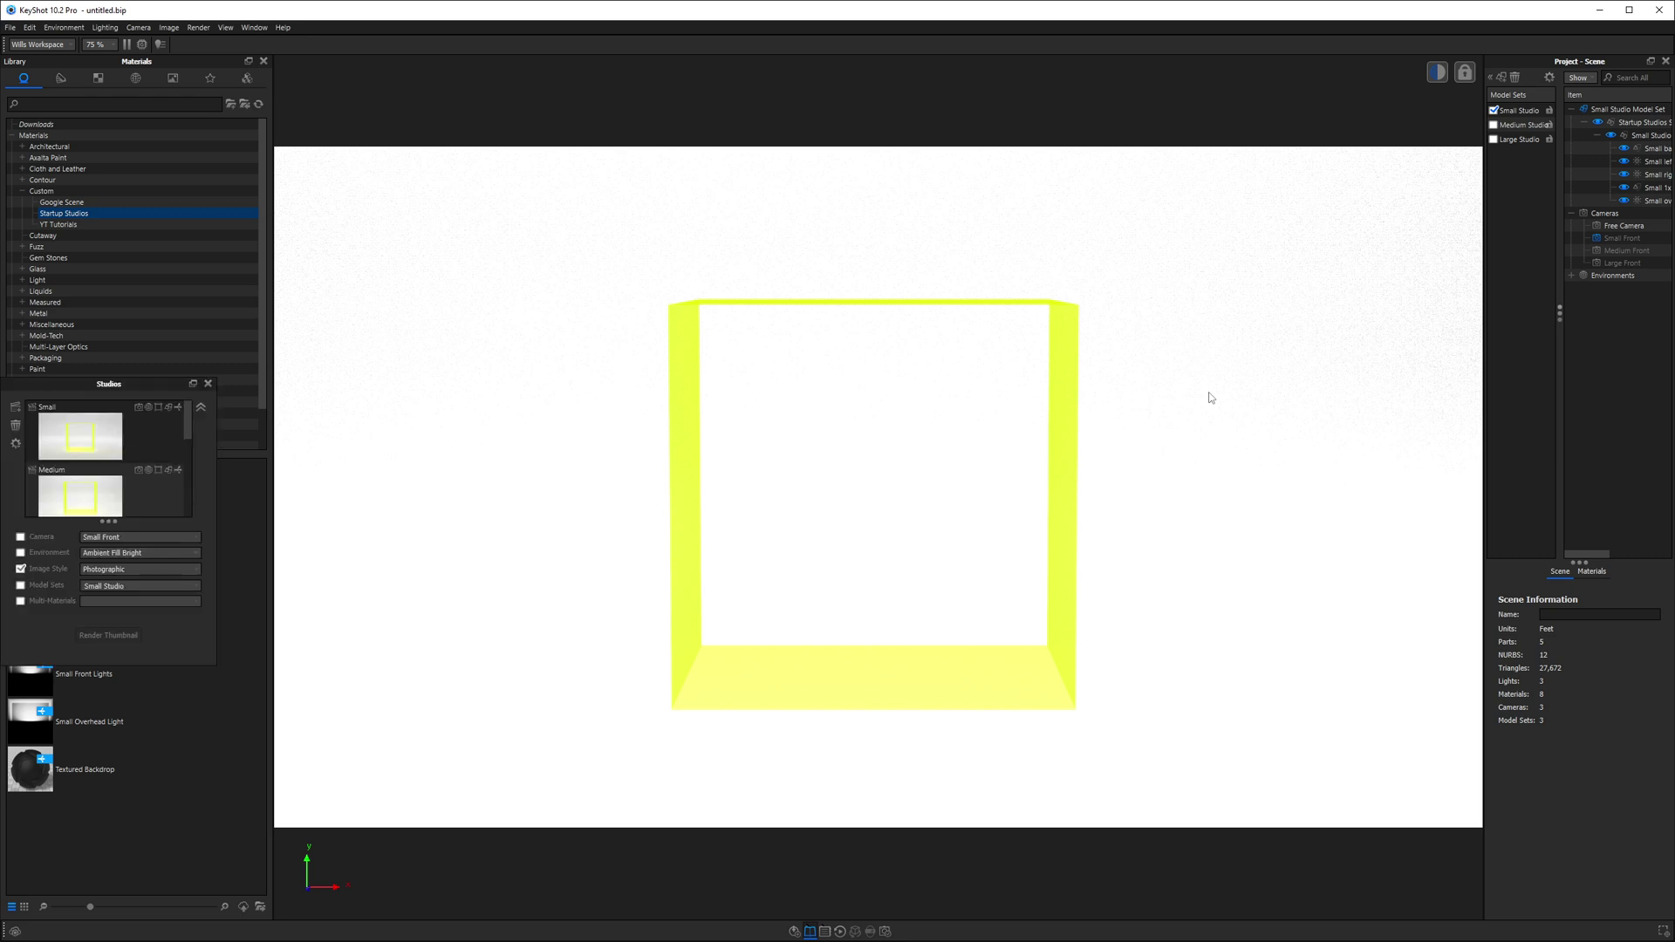
- Dock Studios on the right and Geometry View on the left, then switch to the Large studio
left_click_drag(98, 377, 1570, 296)
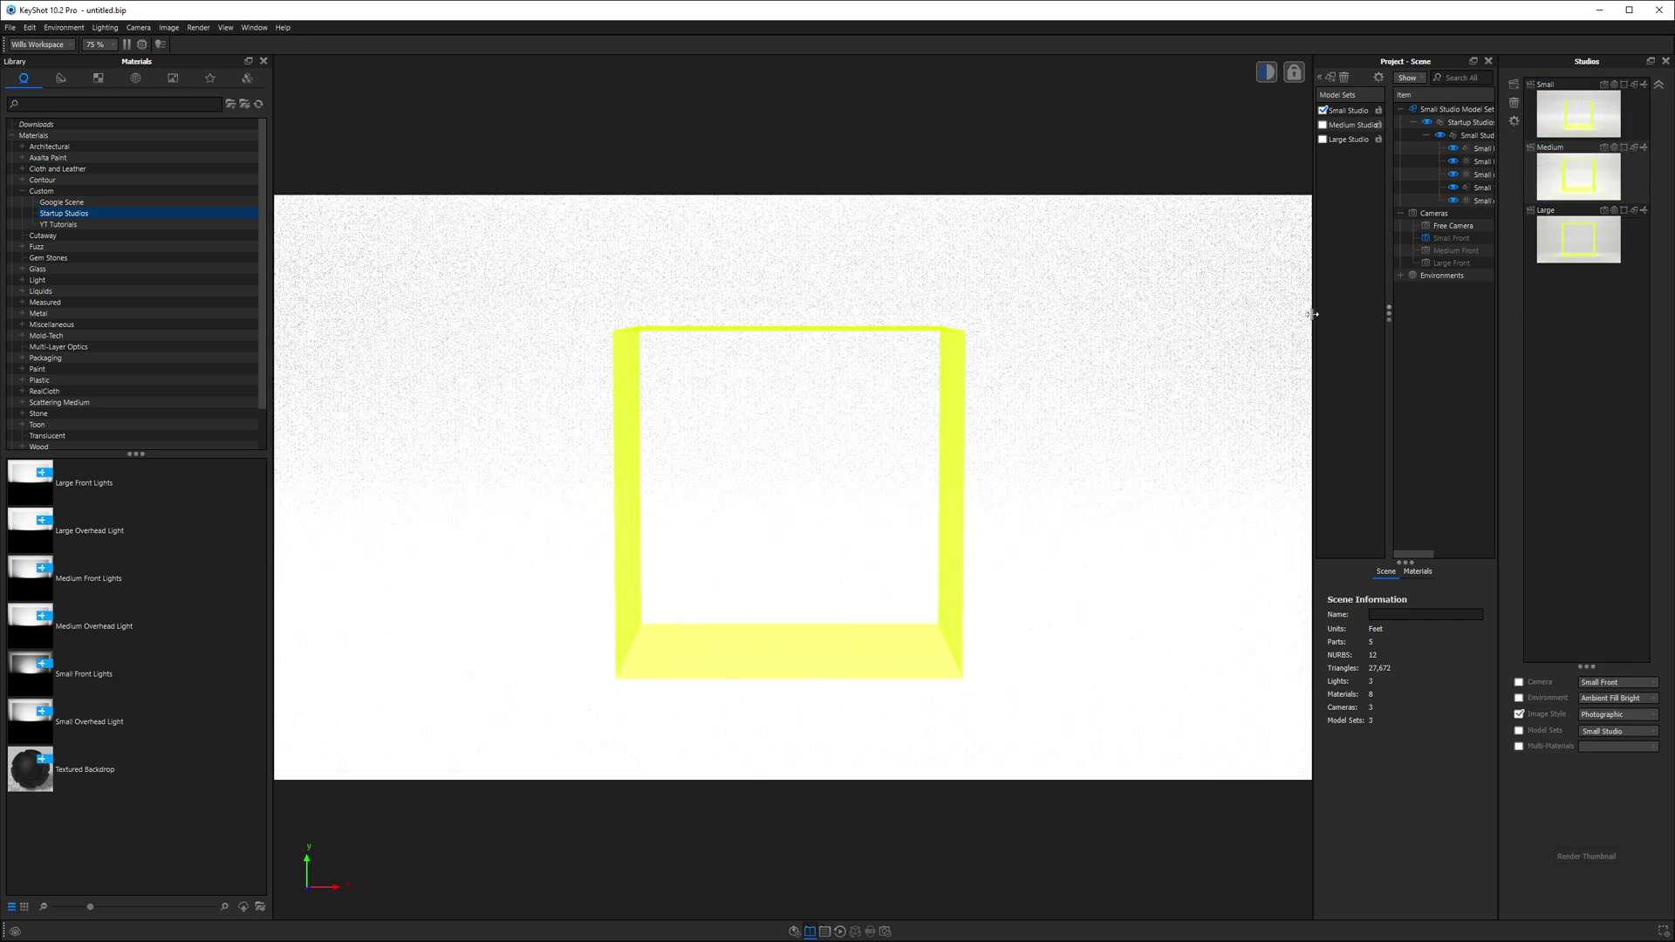
left_click_drag(1311, 314, 1207, 312)
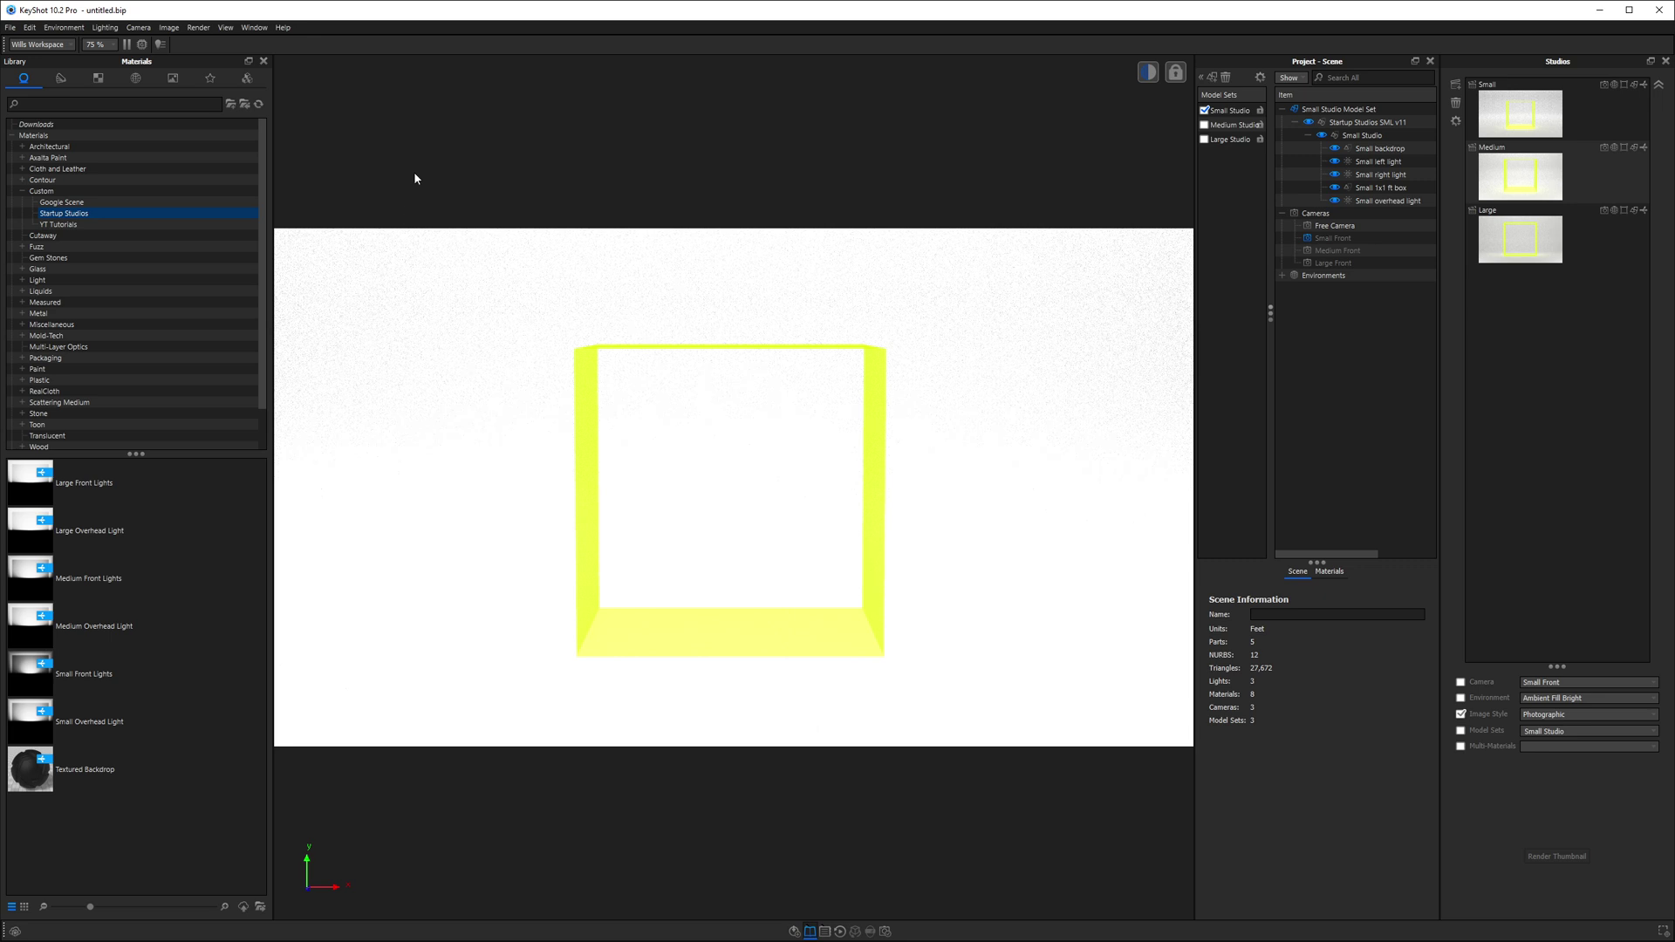
key("o")
left_click_drag(123, 379, 96, 71)
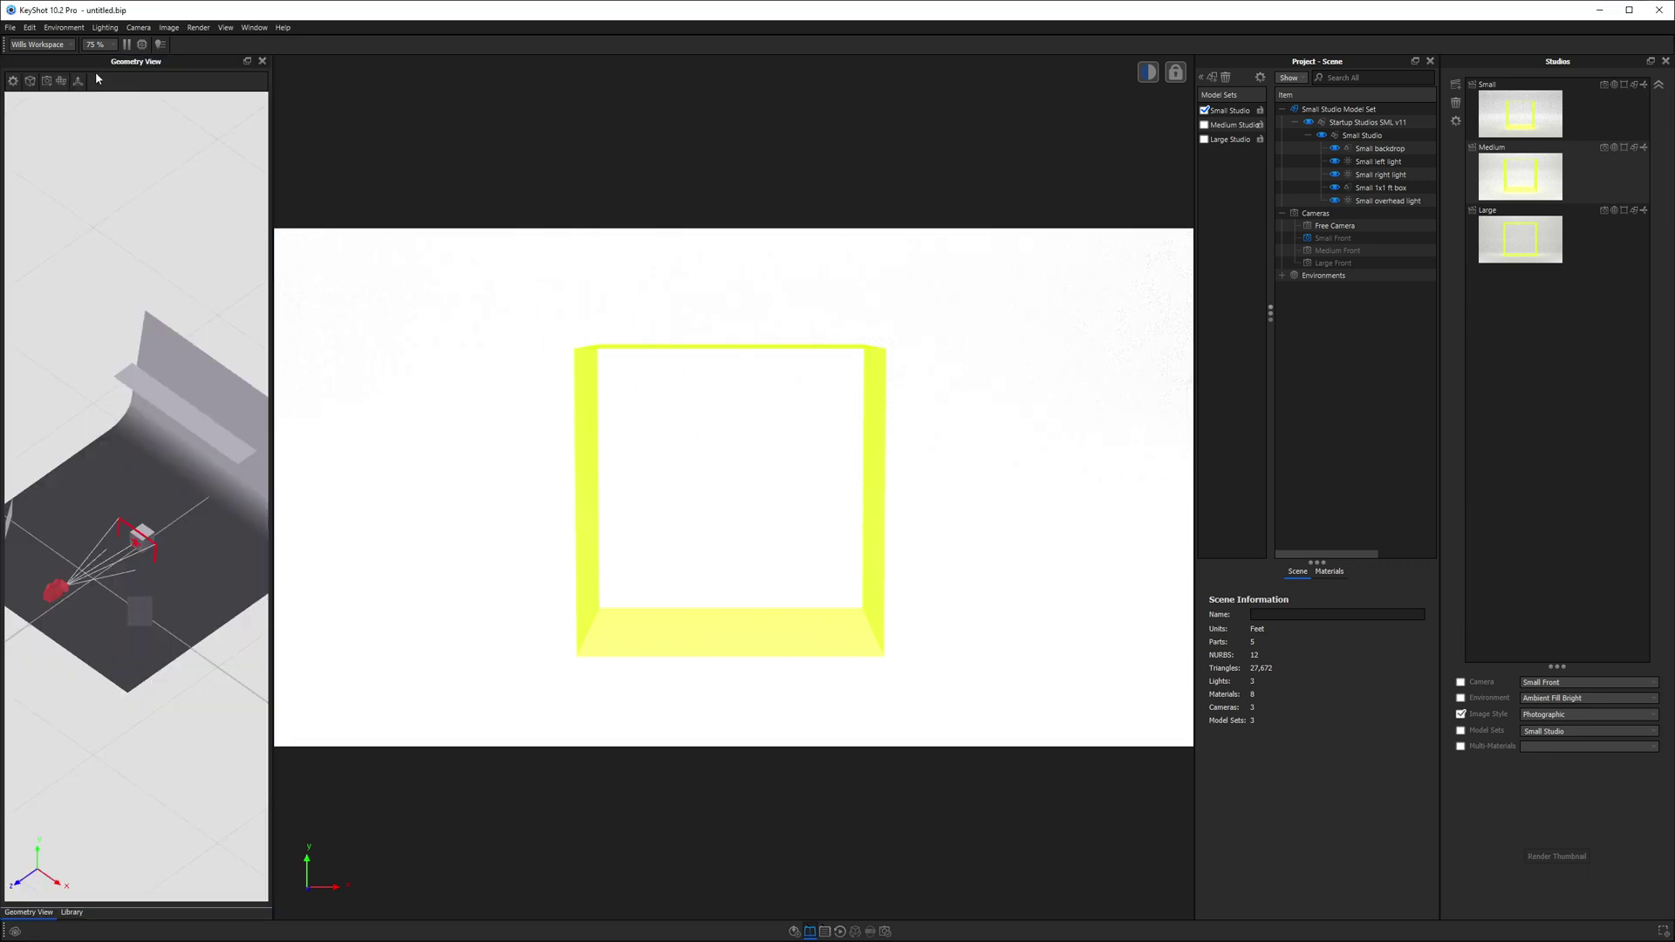
left_click_drag(272, 137, 347, 137)
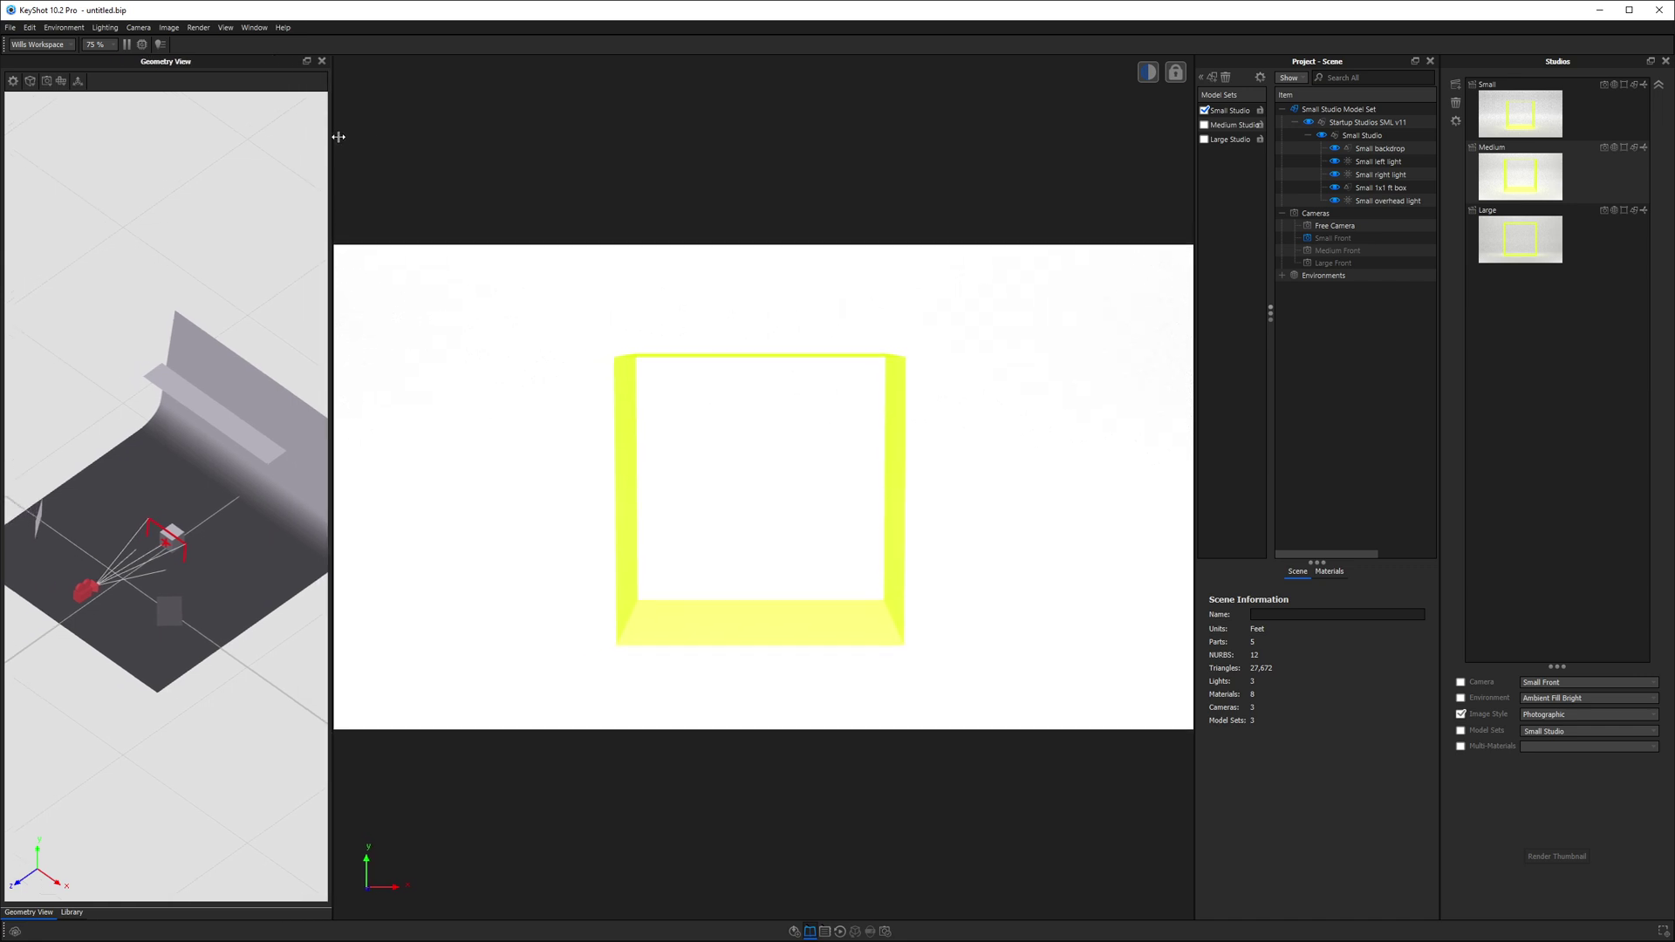
left_click(1515, 102)
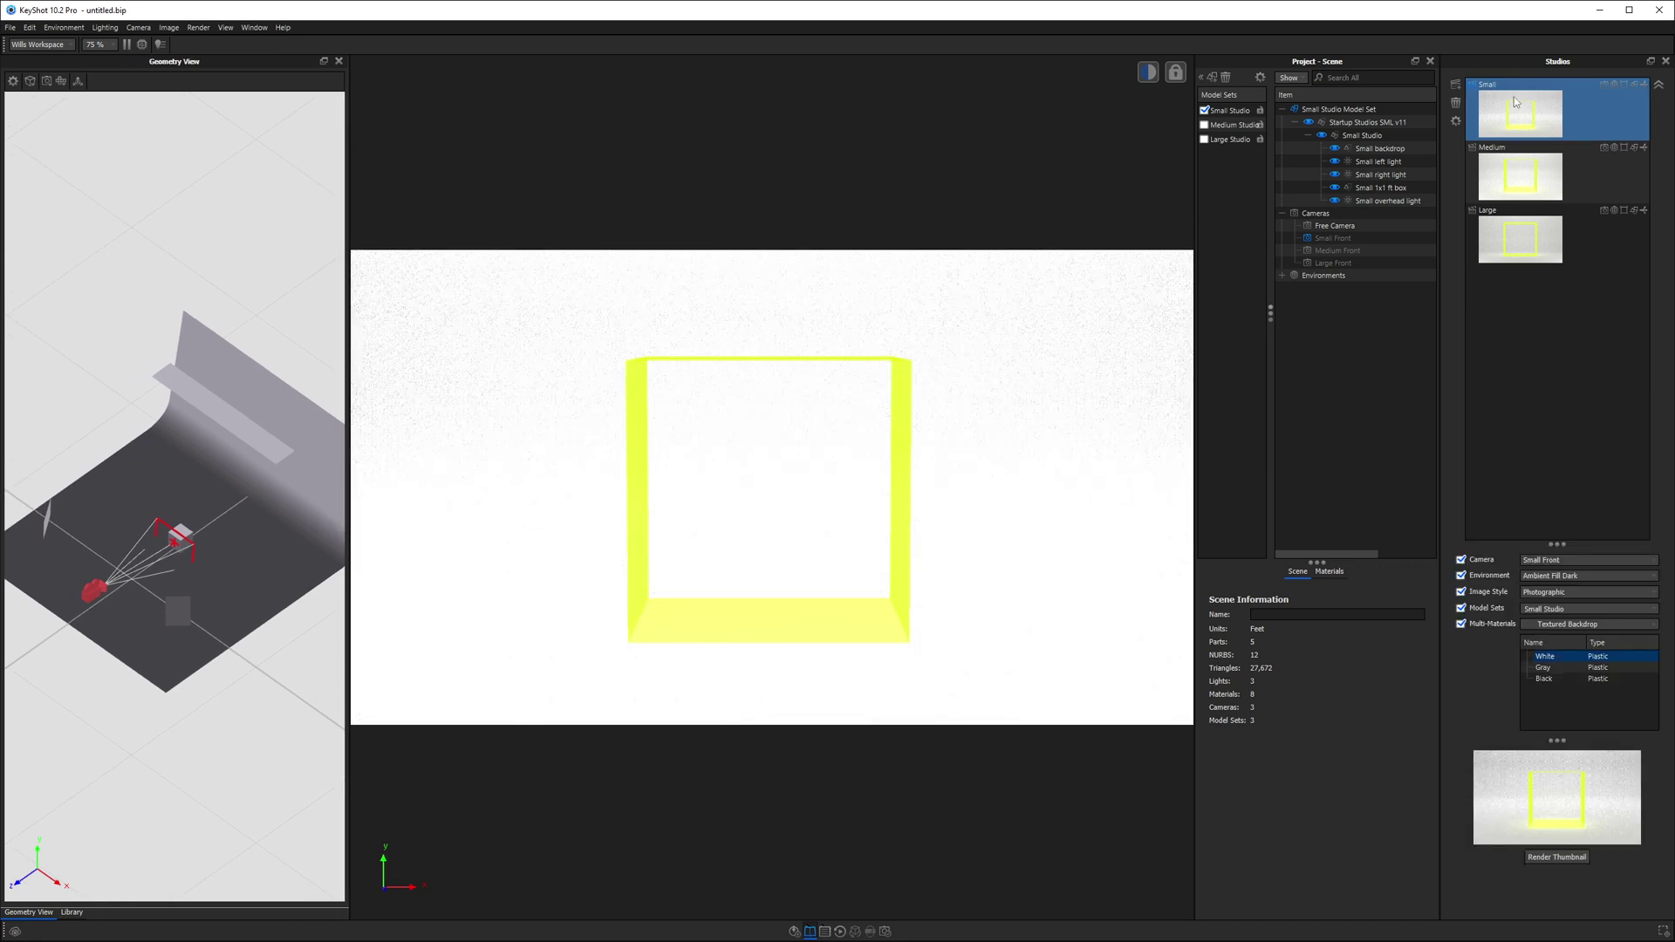
left_click(1528, 234)
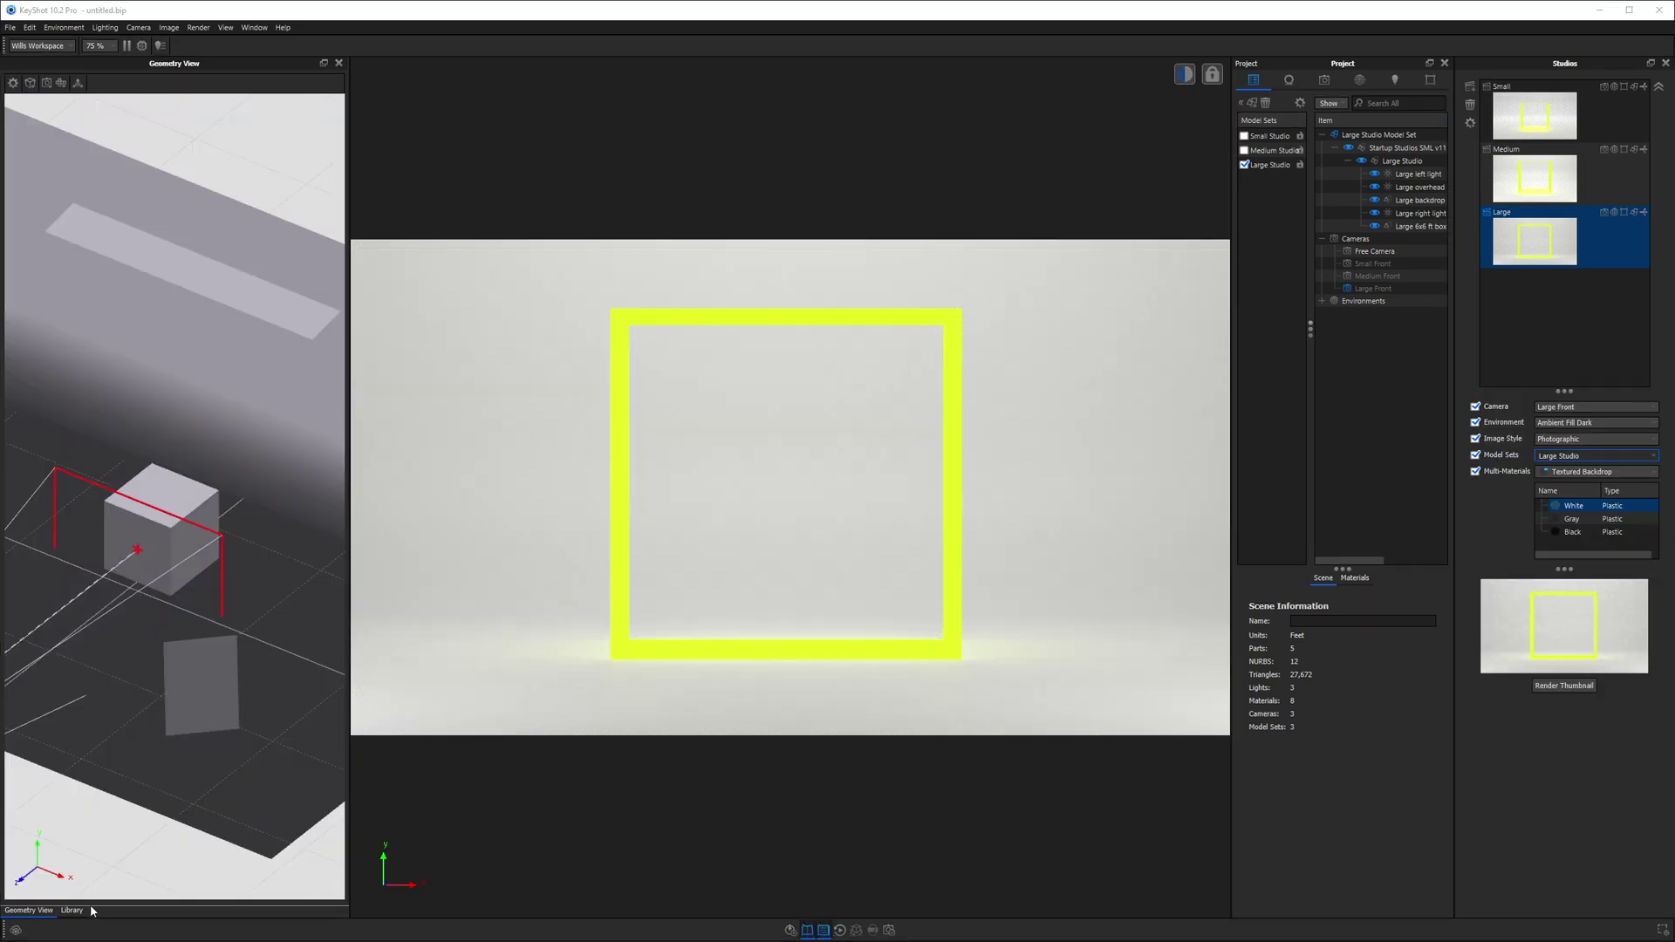
- Return the left panel to the Models library and set the studio back to Small
left_click(72, 911)
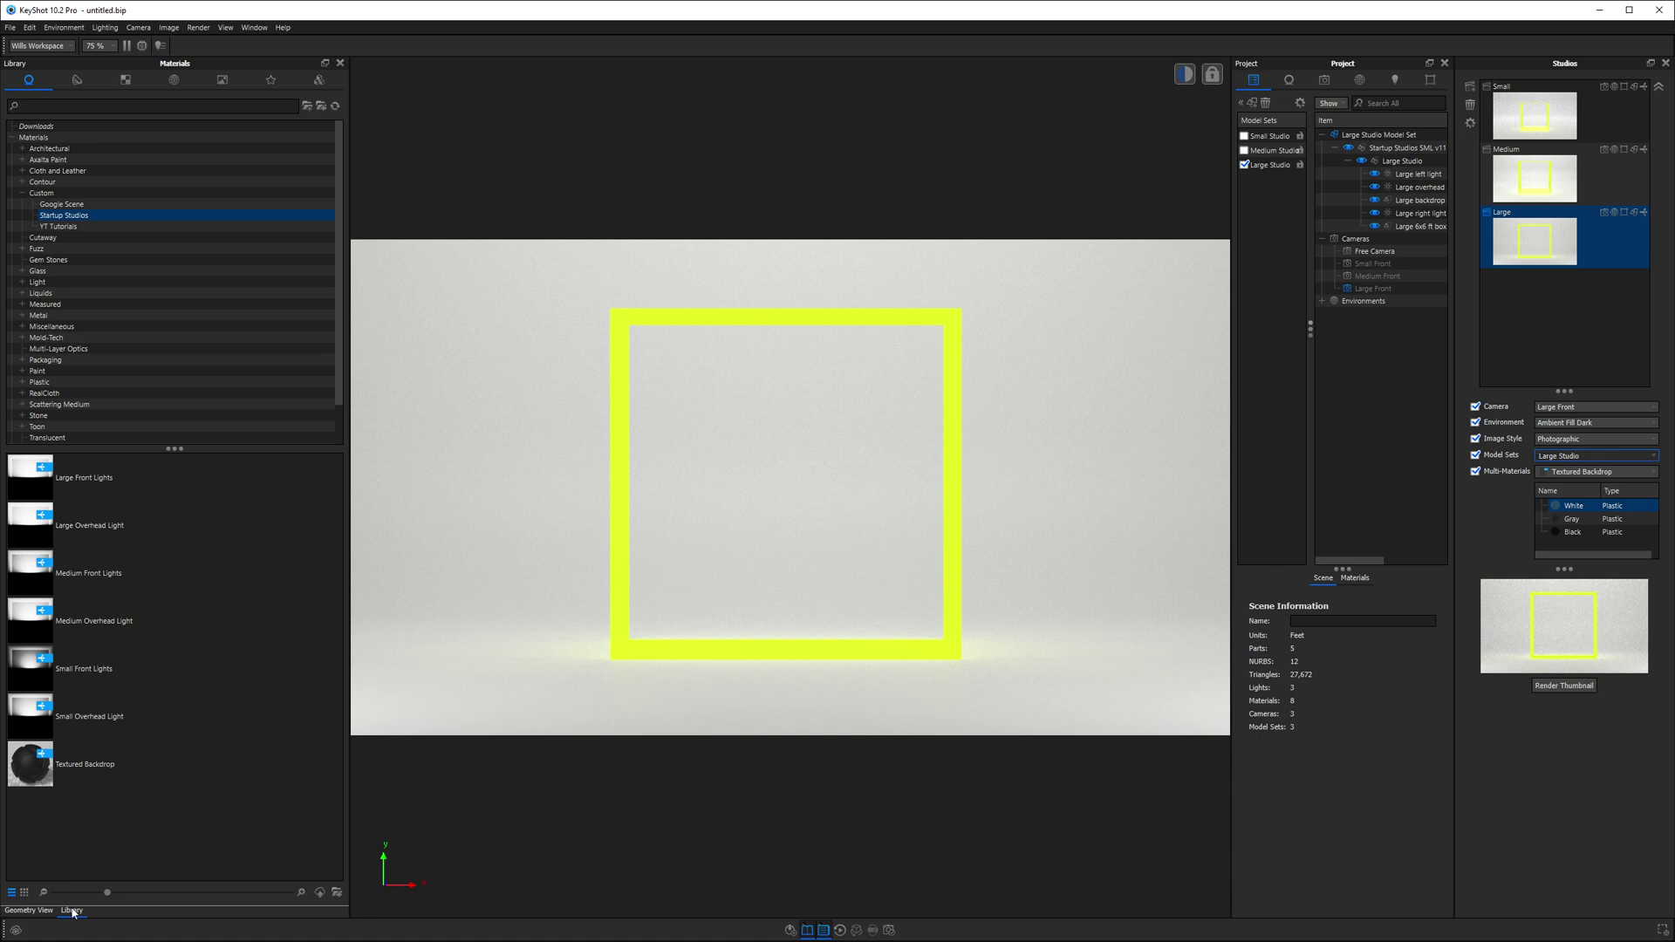
left_click(321, 80)
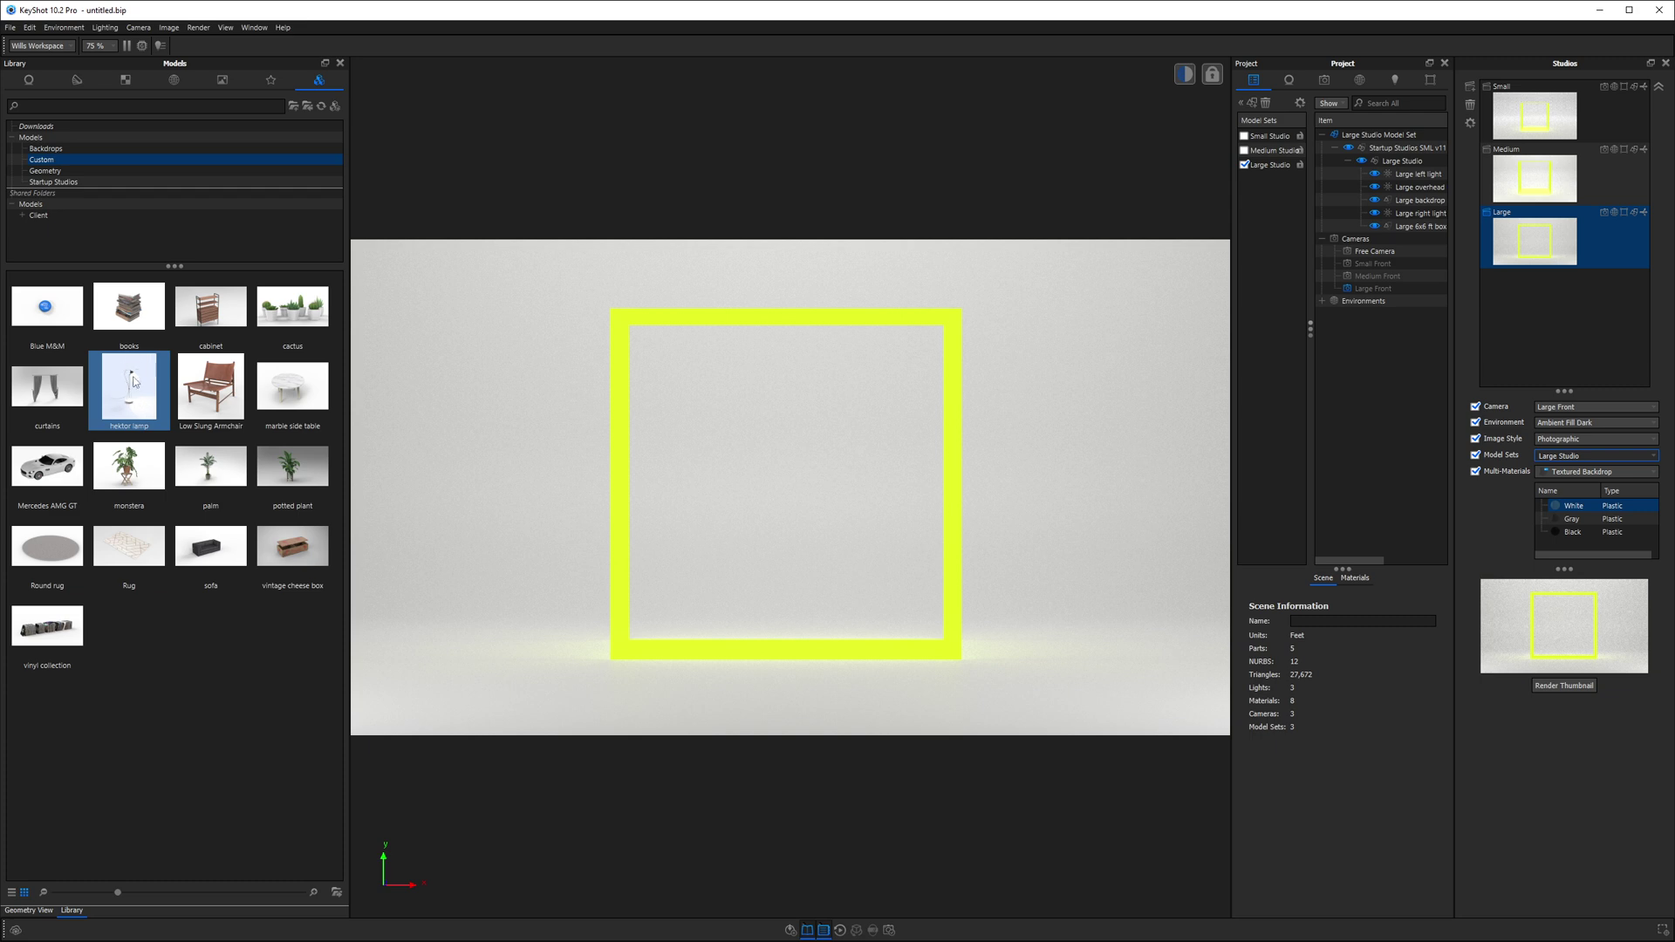
left_click(1532, 116)
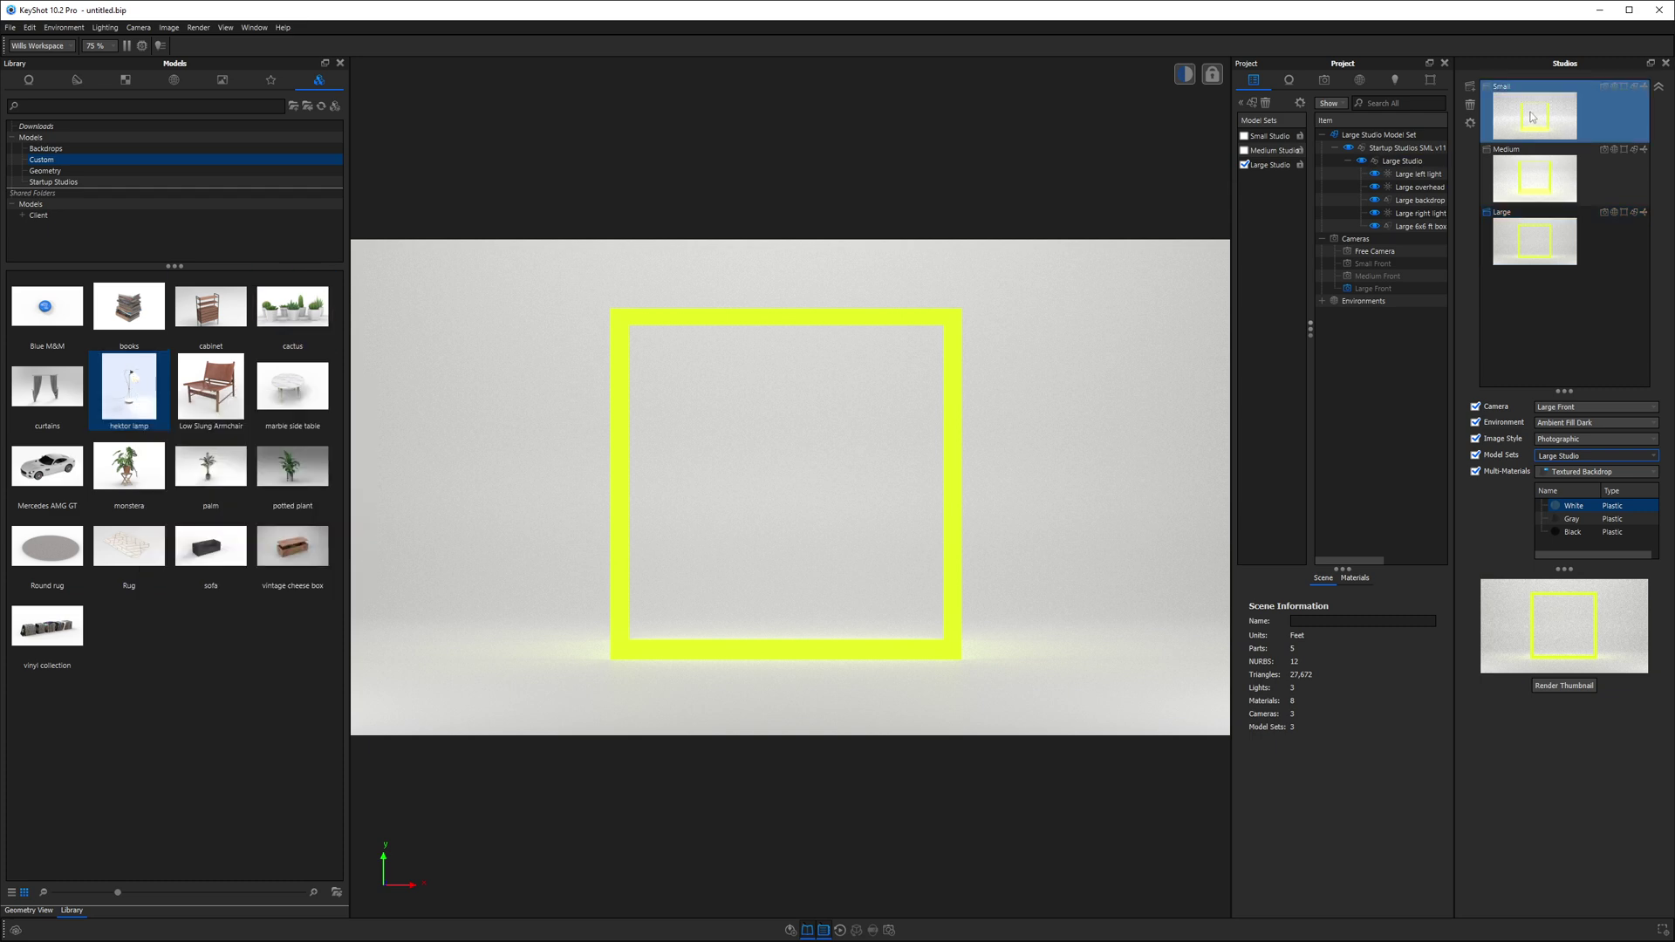
left_click(1535, 240)
left_click(1538, 111)
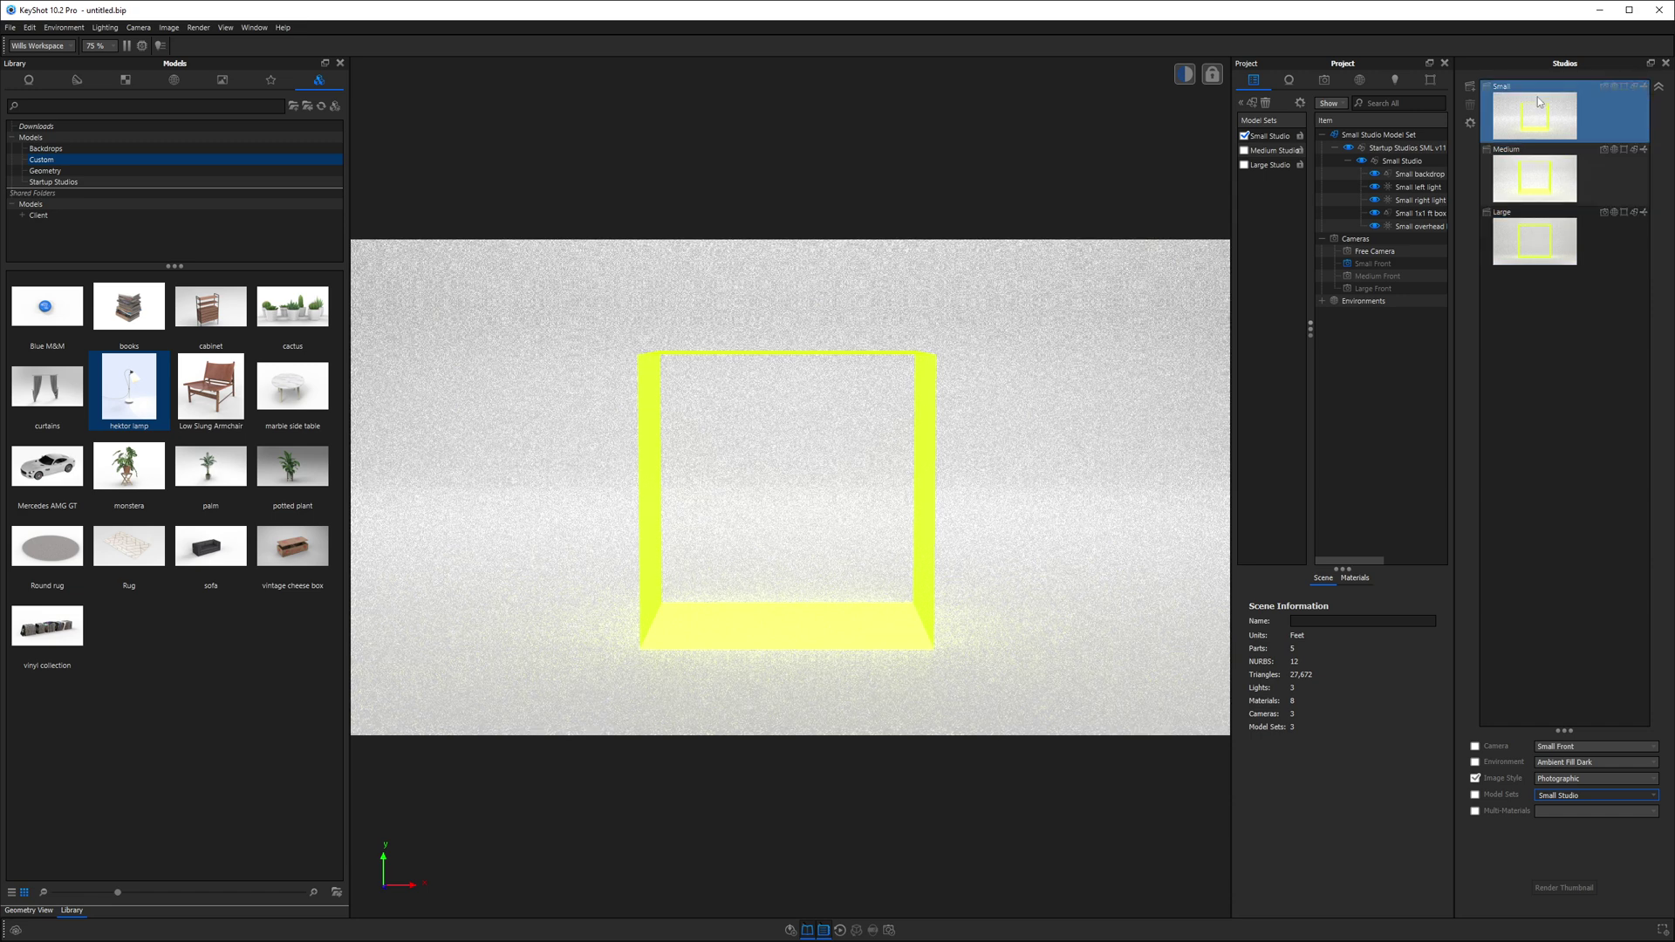
left_click(1537, 242)
left_click(1564, 320)
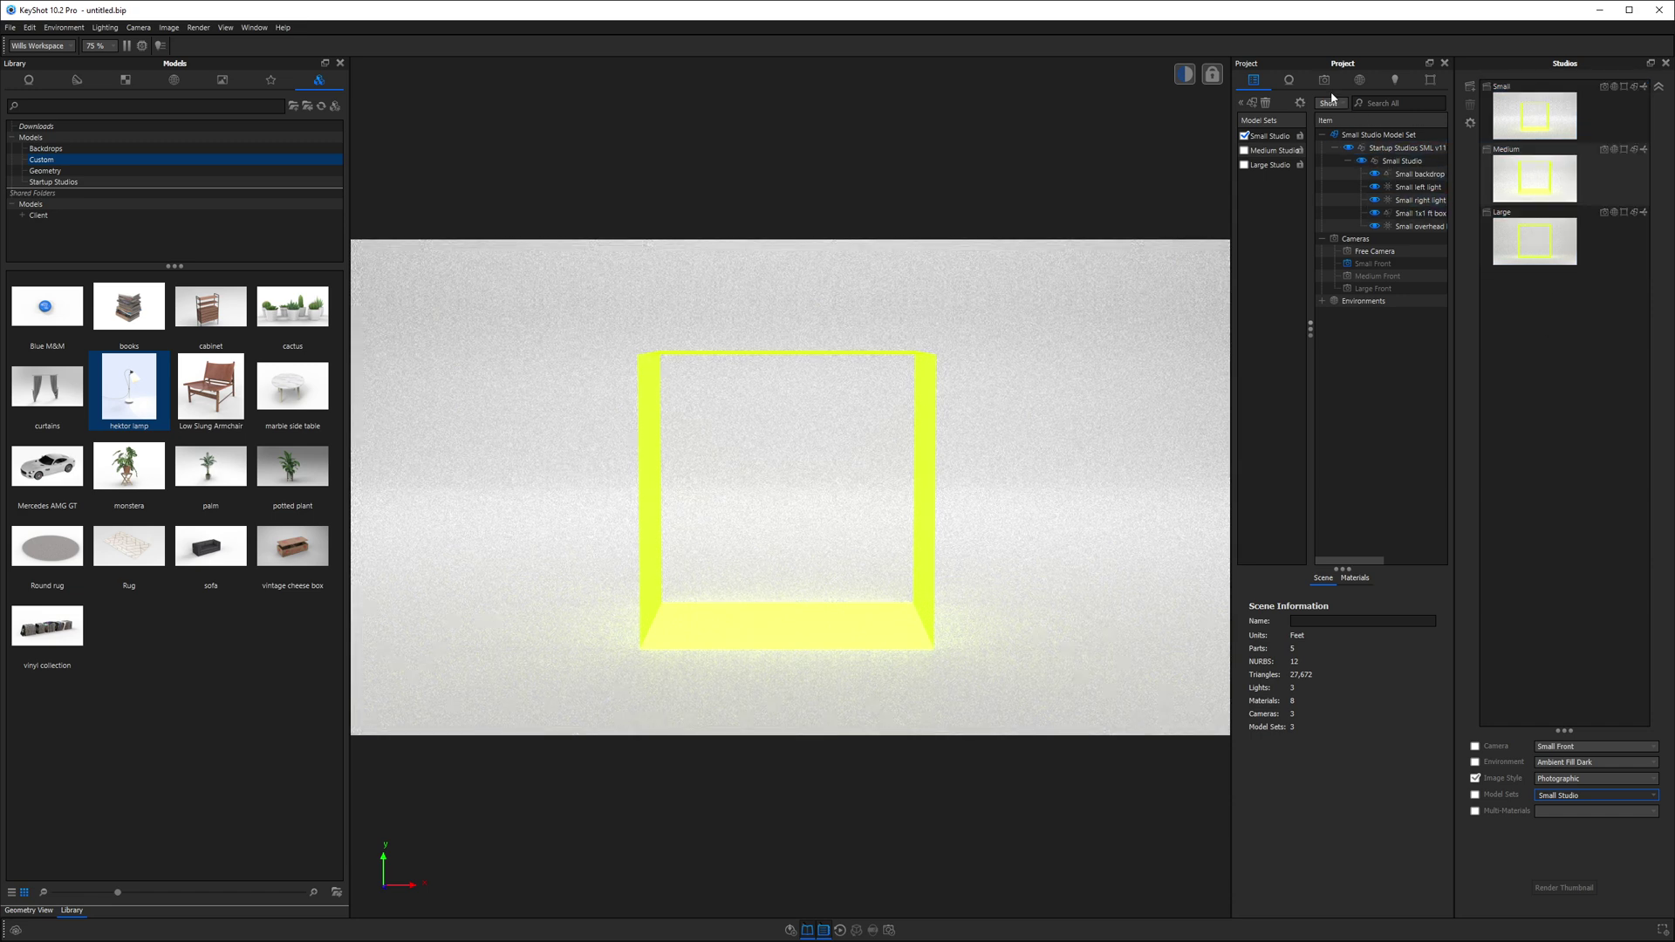
- Inspect the Small backdrop and Small 1x1 ft box parts in the scene tree
left_click(1411, 174)
left_click(1413, 213)
left_click(1511, 129)
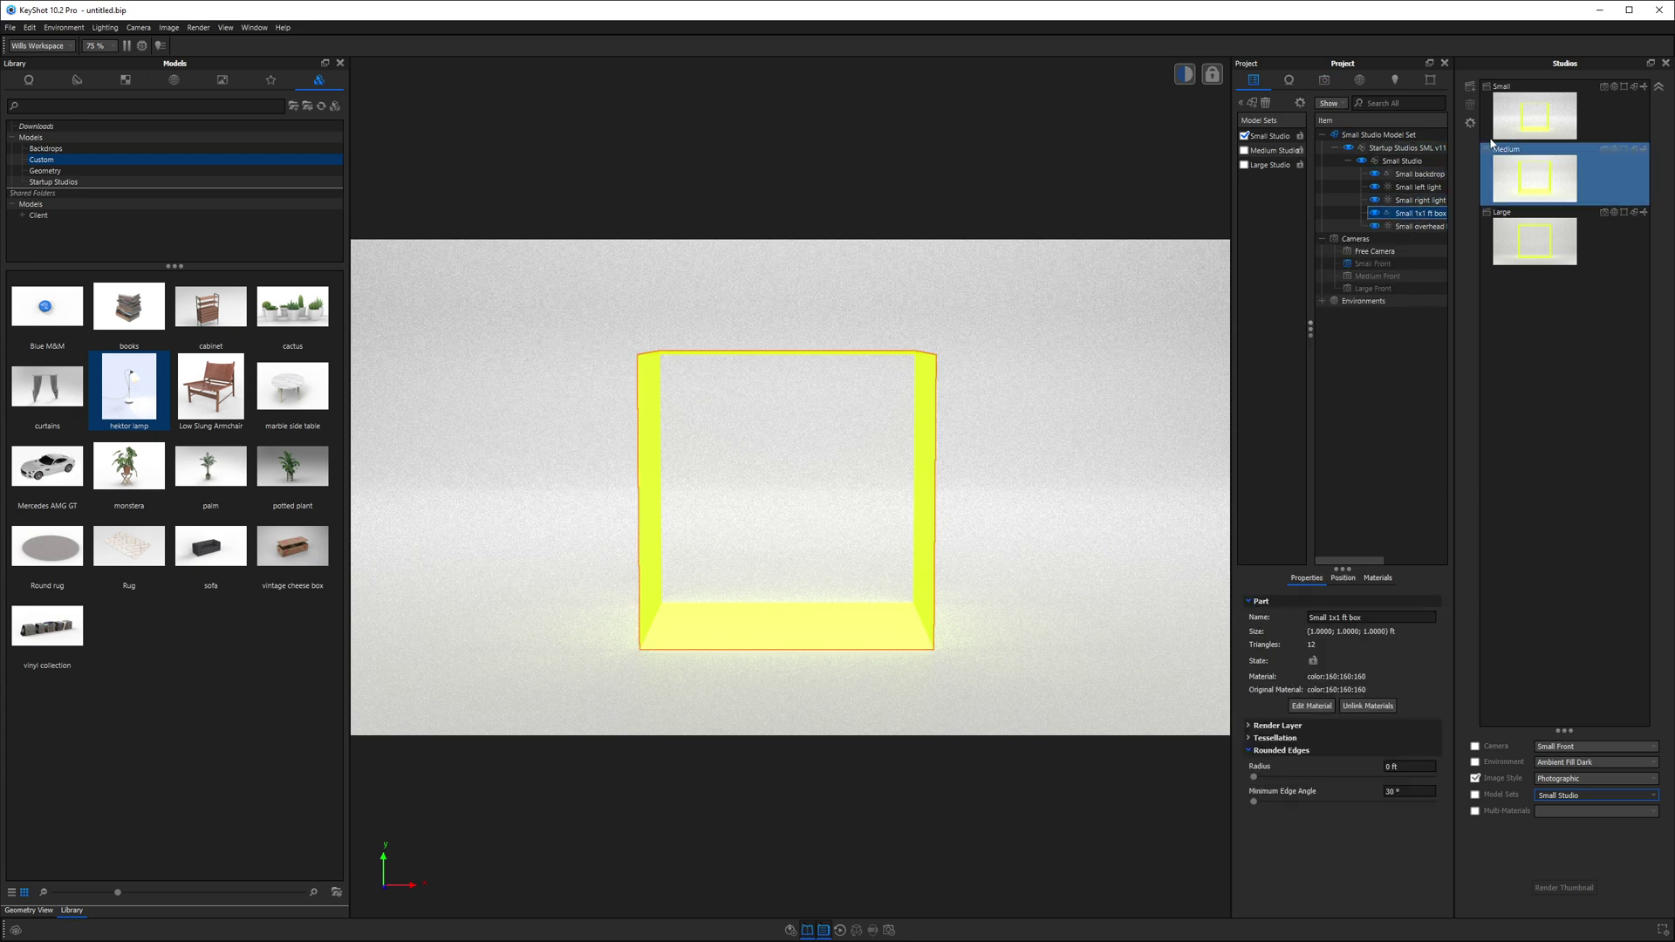
left_click(1391, 217)
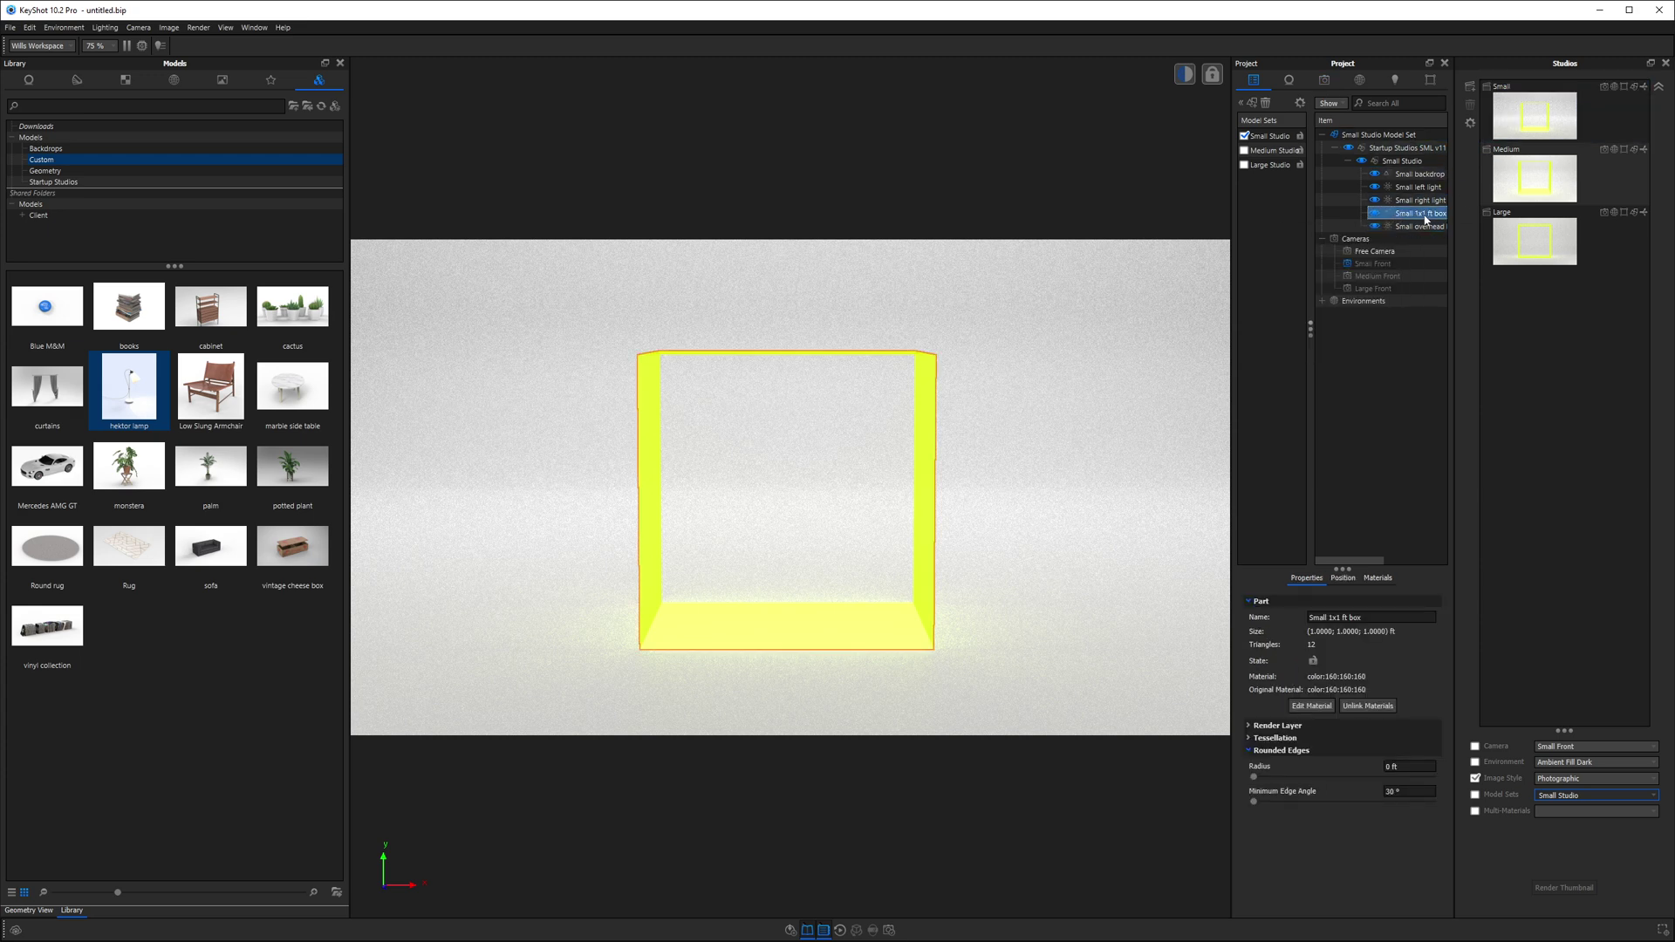
mouse_move(1420, 207)
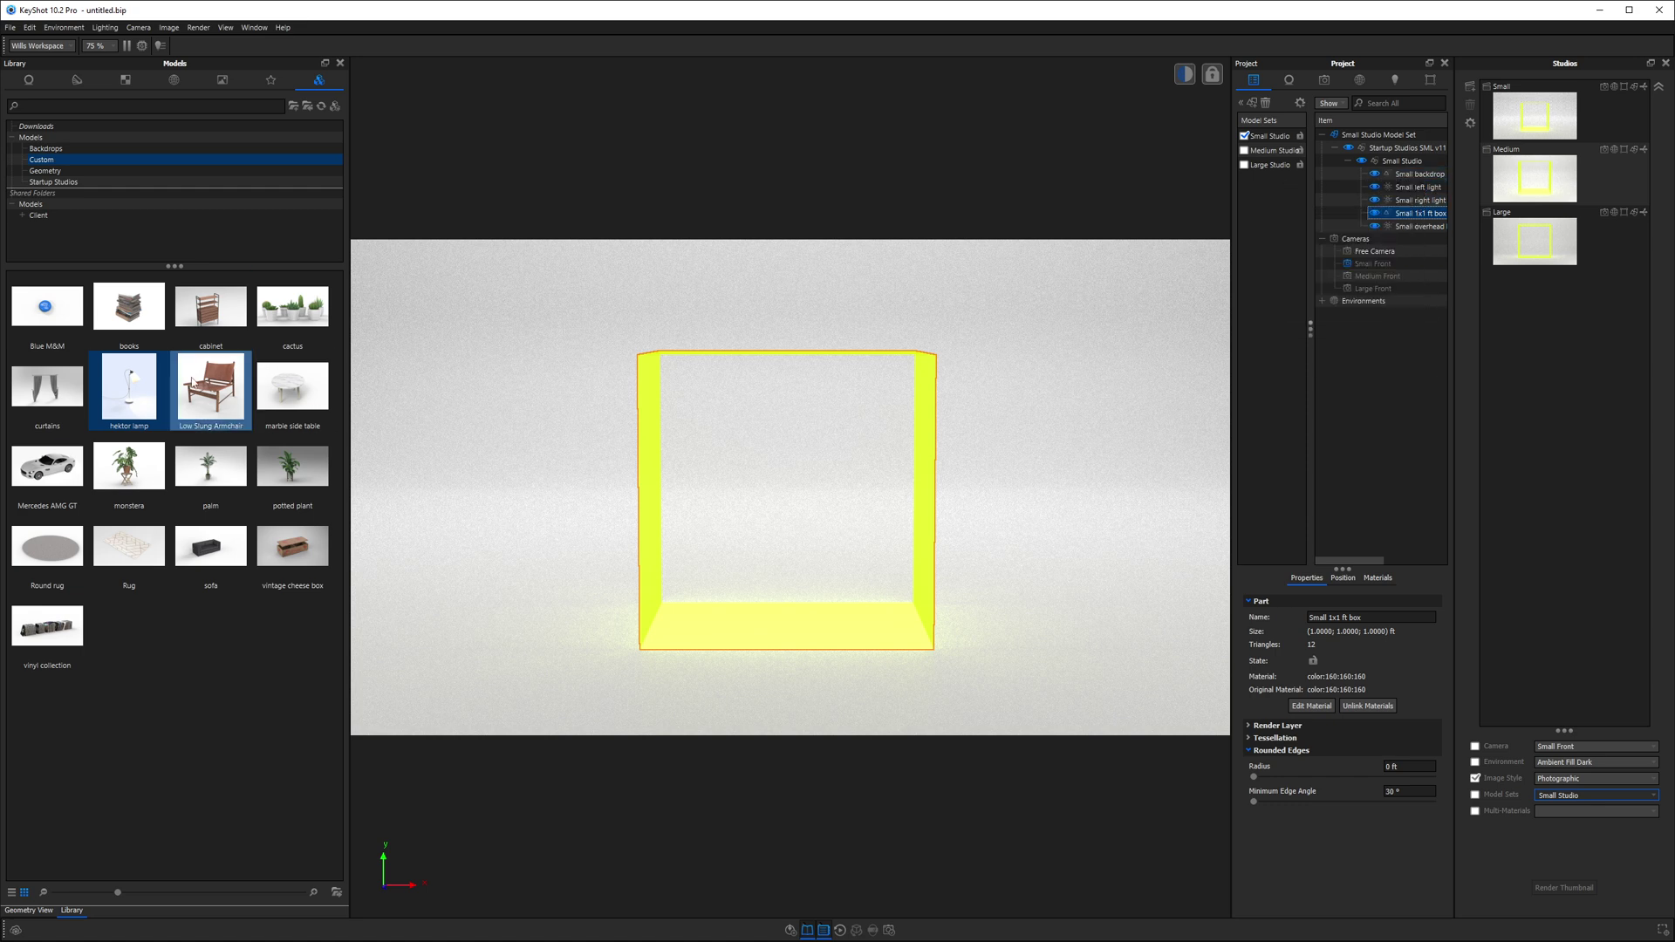
mouse_move(132, 394)
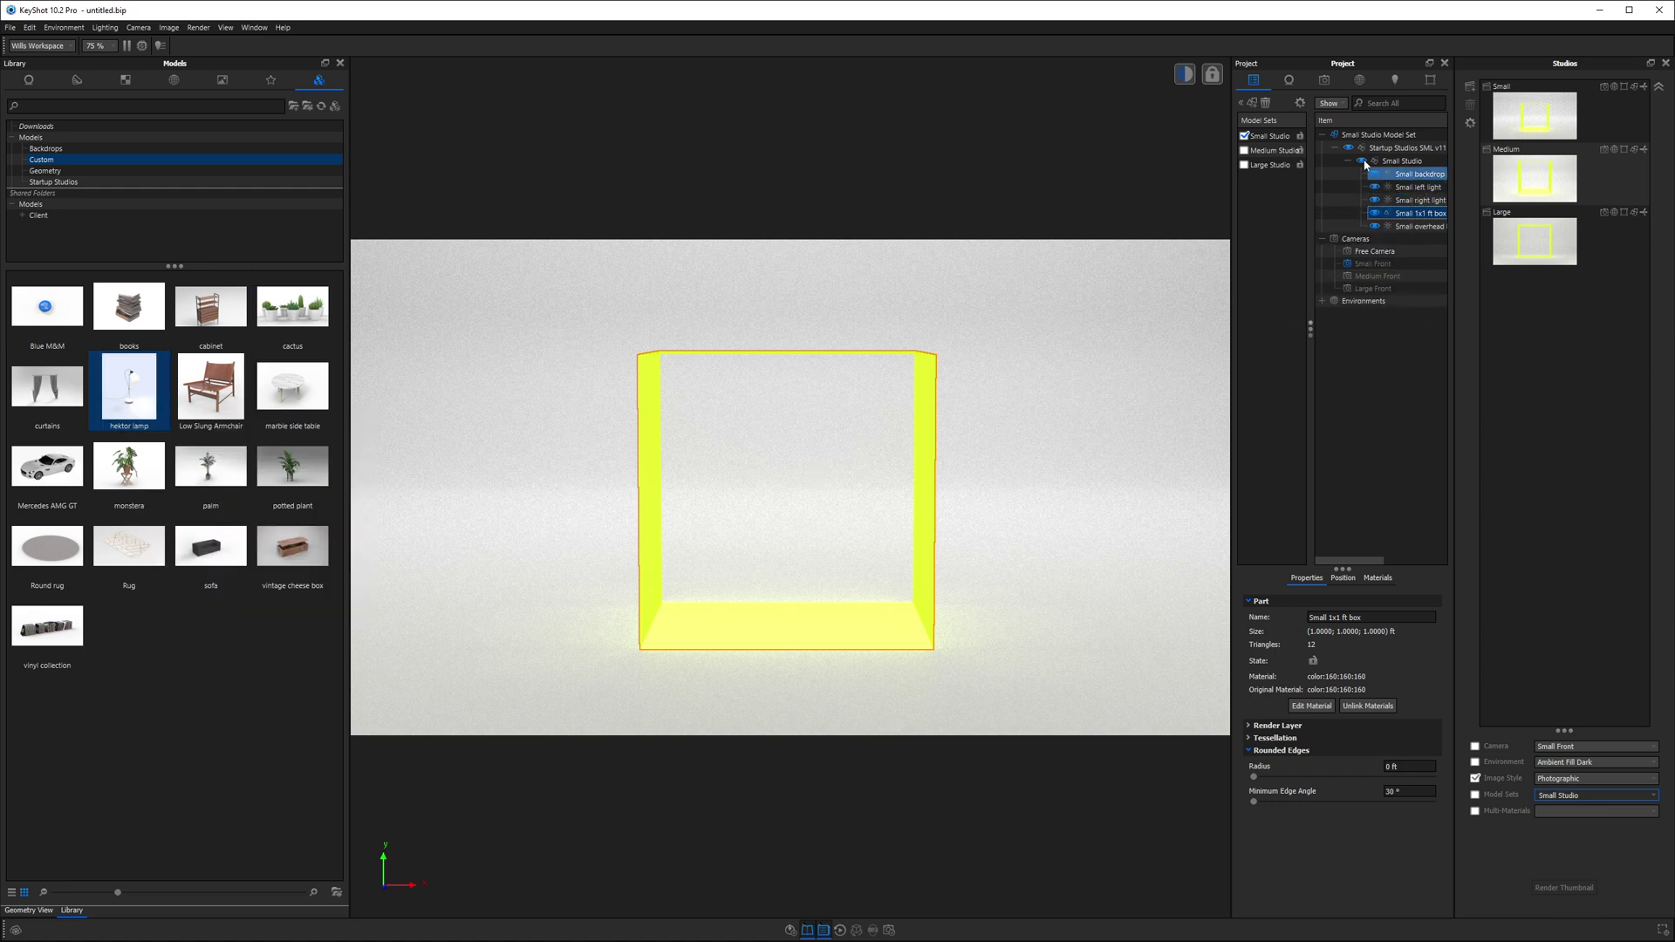
- Add an empty model set called lamp, with the Small Studio models left unchecked
left_click(1252, 104)
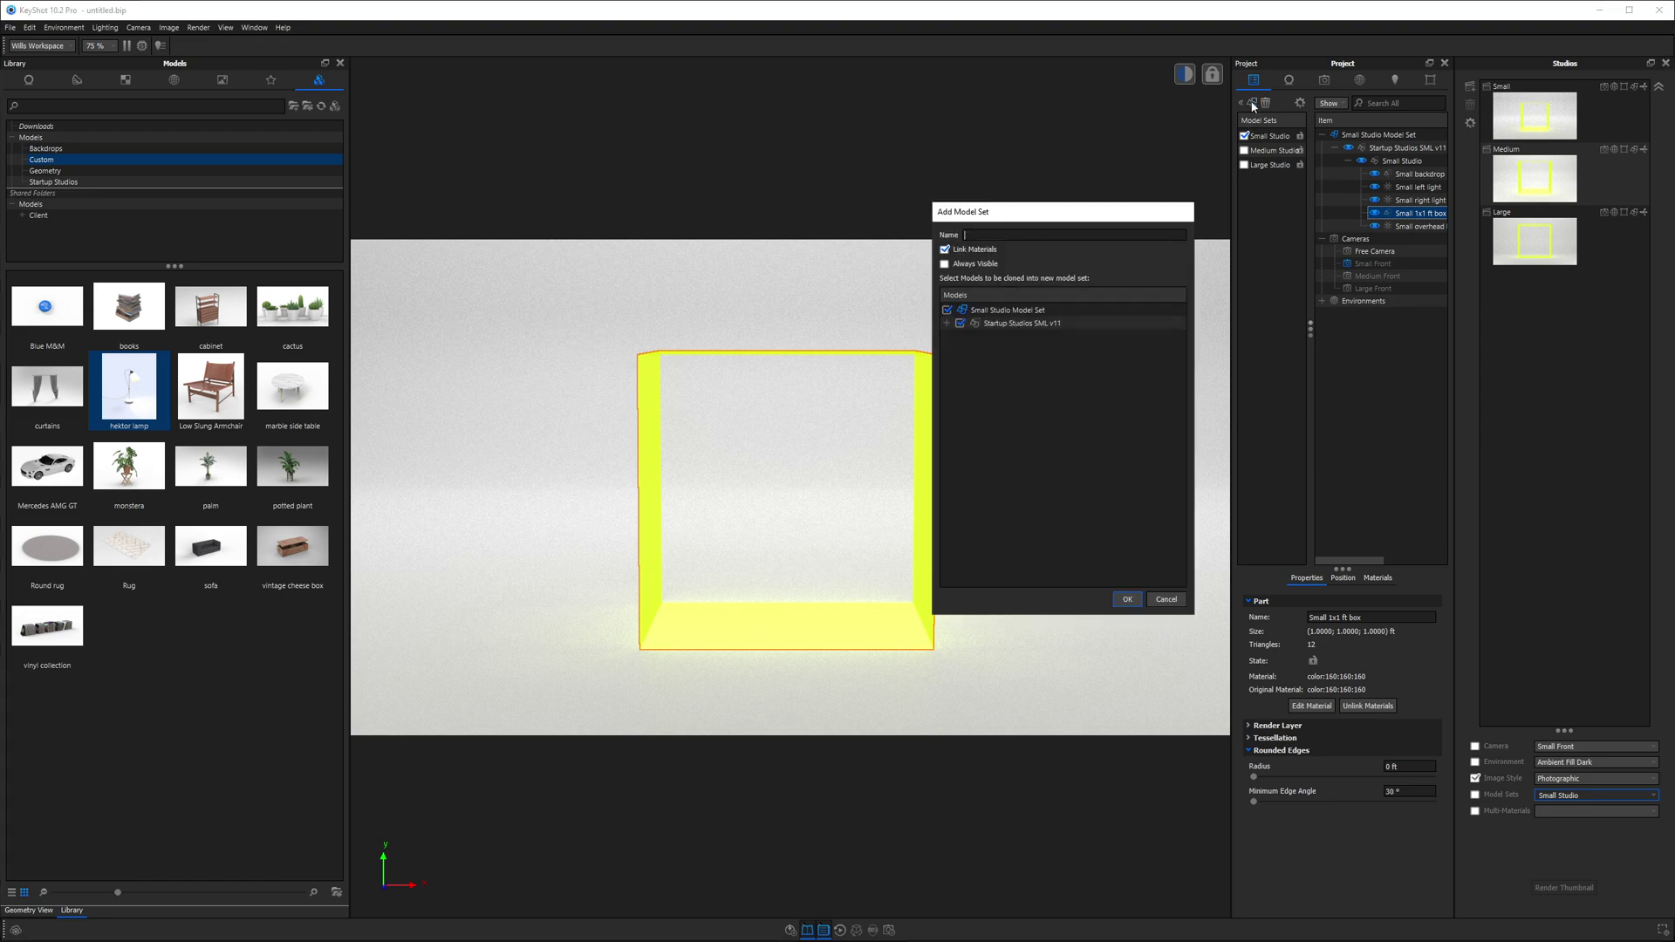
left_click(1169, 600)
left_click_drag(1312, 328, 1310, 327)
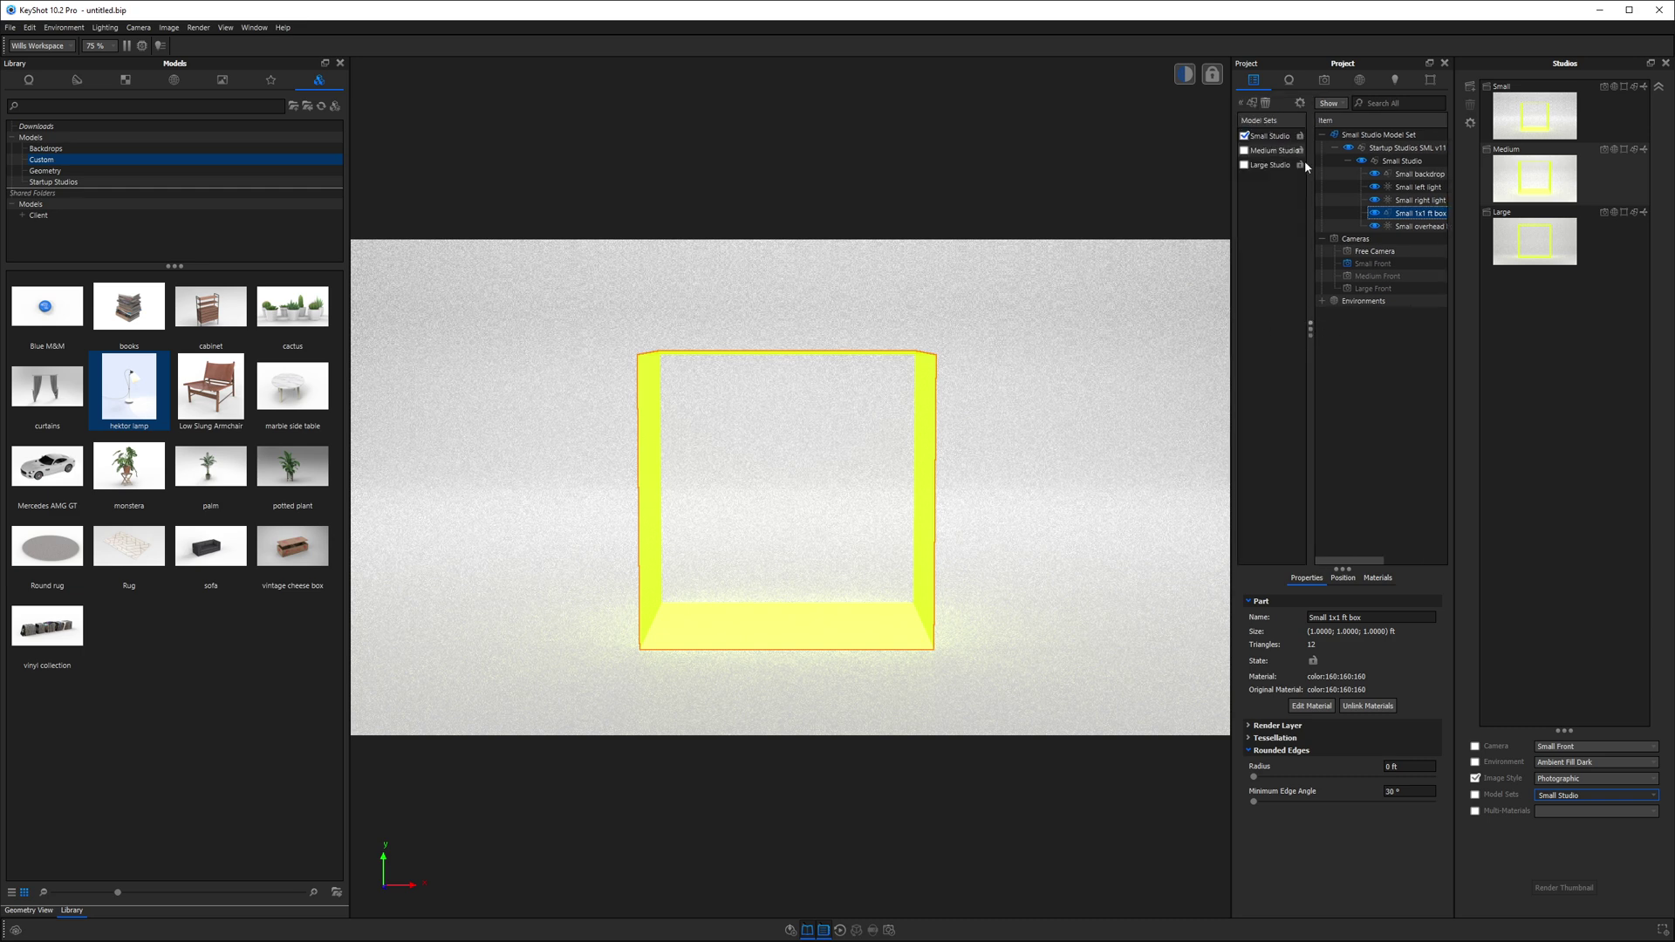
left_click(1252, 102)
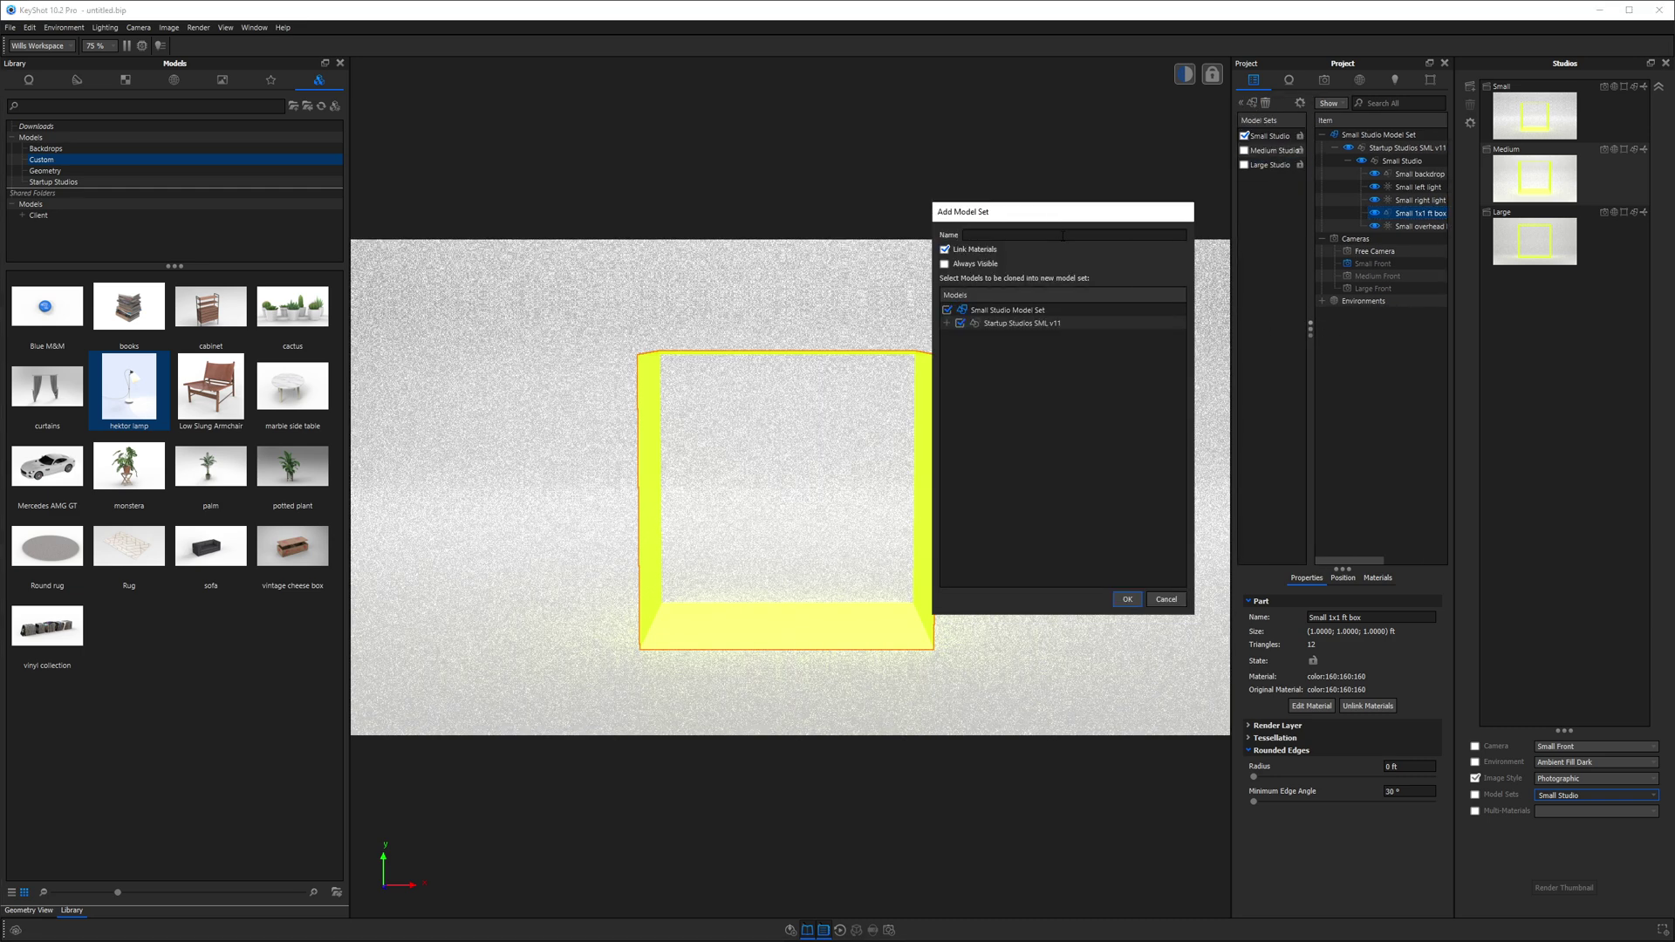
left_click(946, 310)
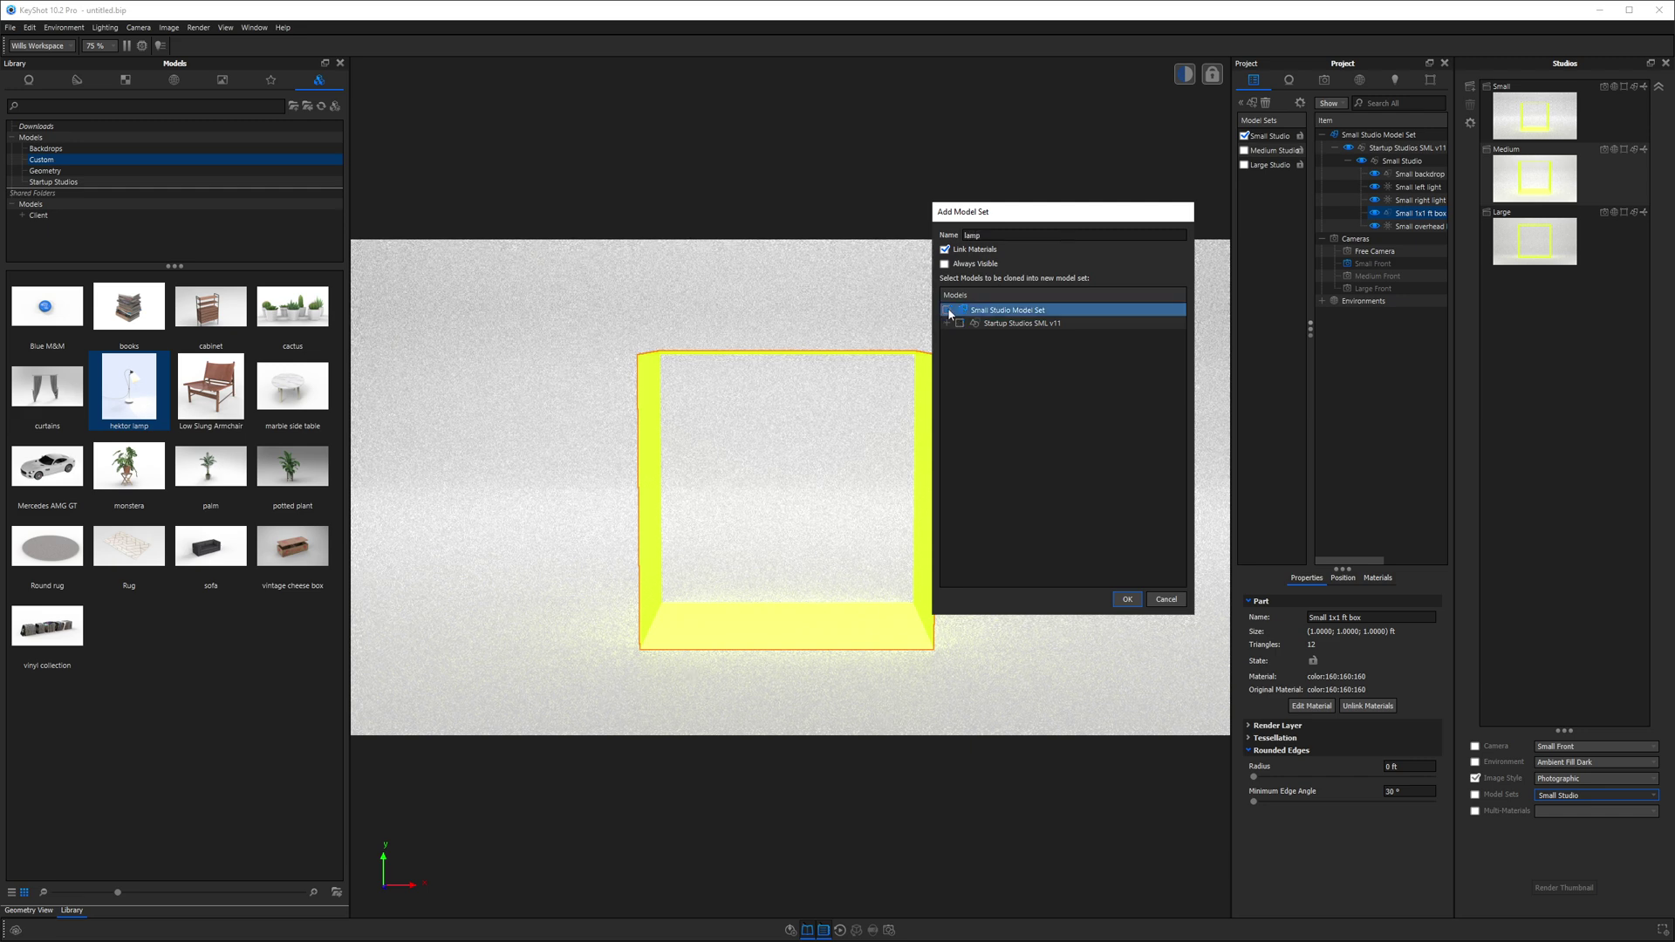
left_click(1003, 323)
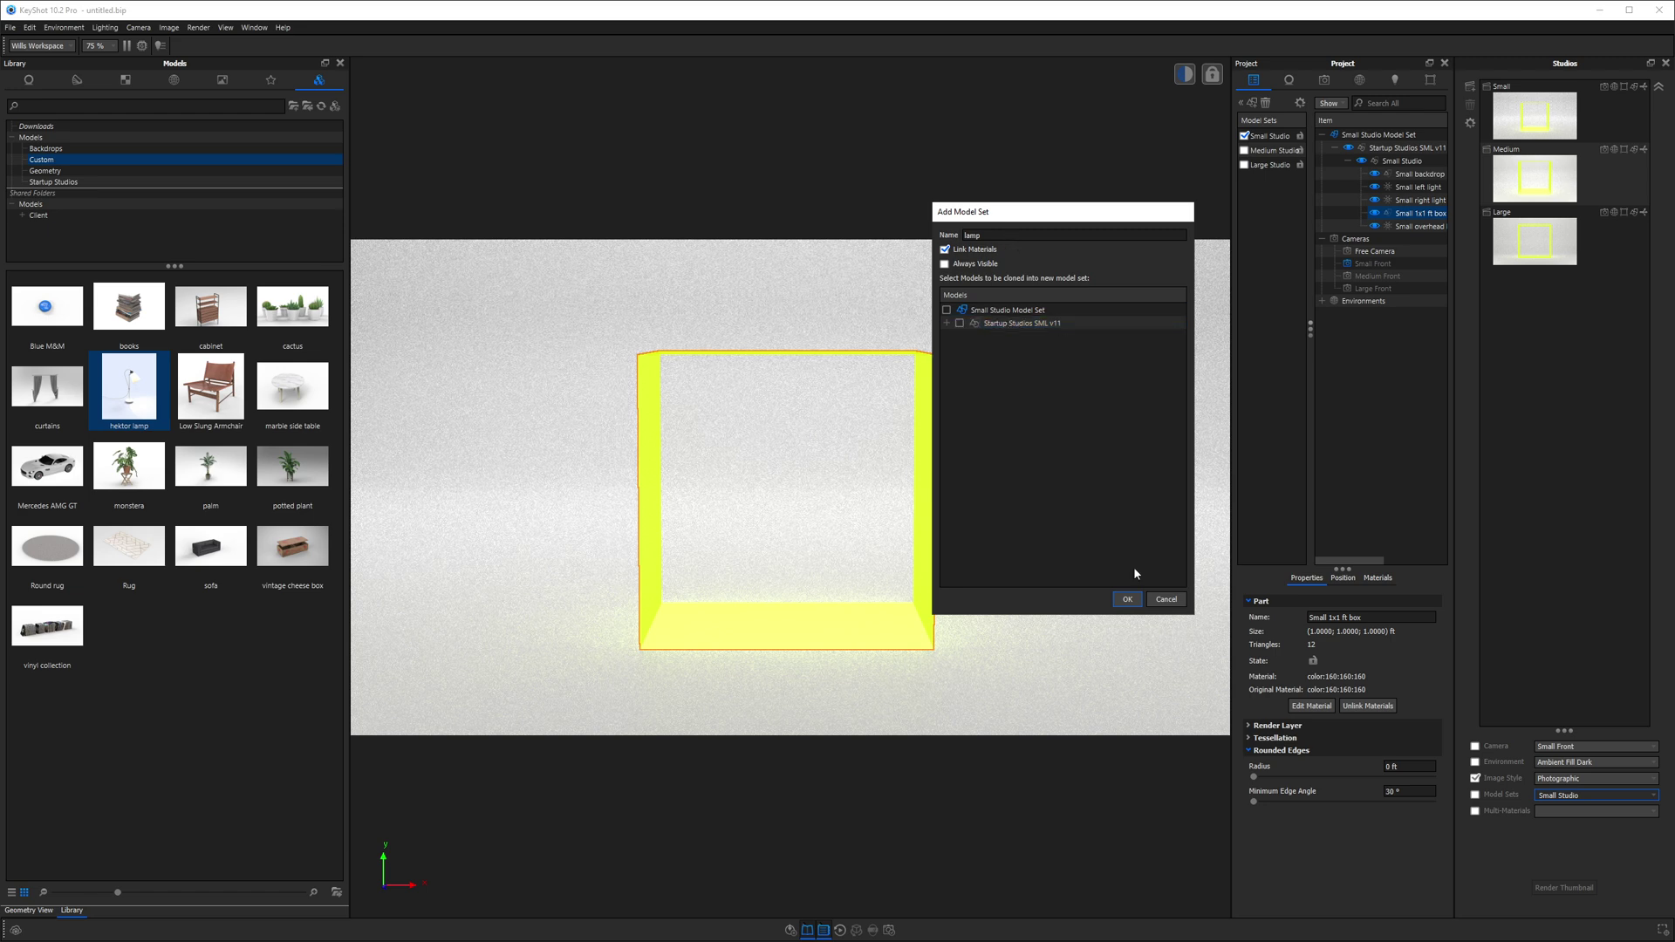
left_click(1126, 598)
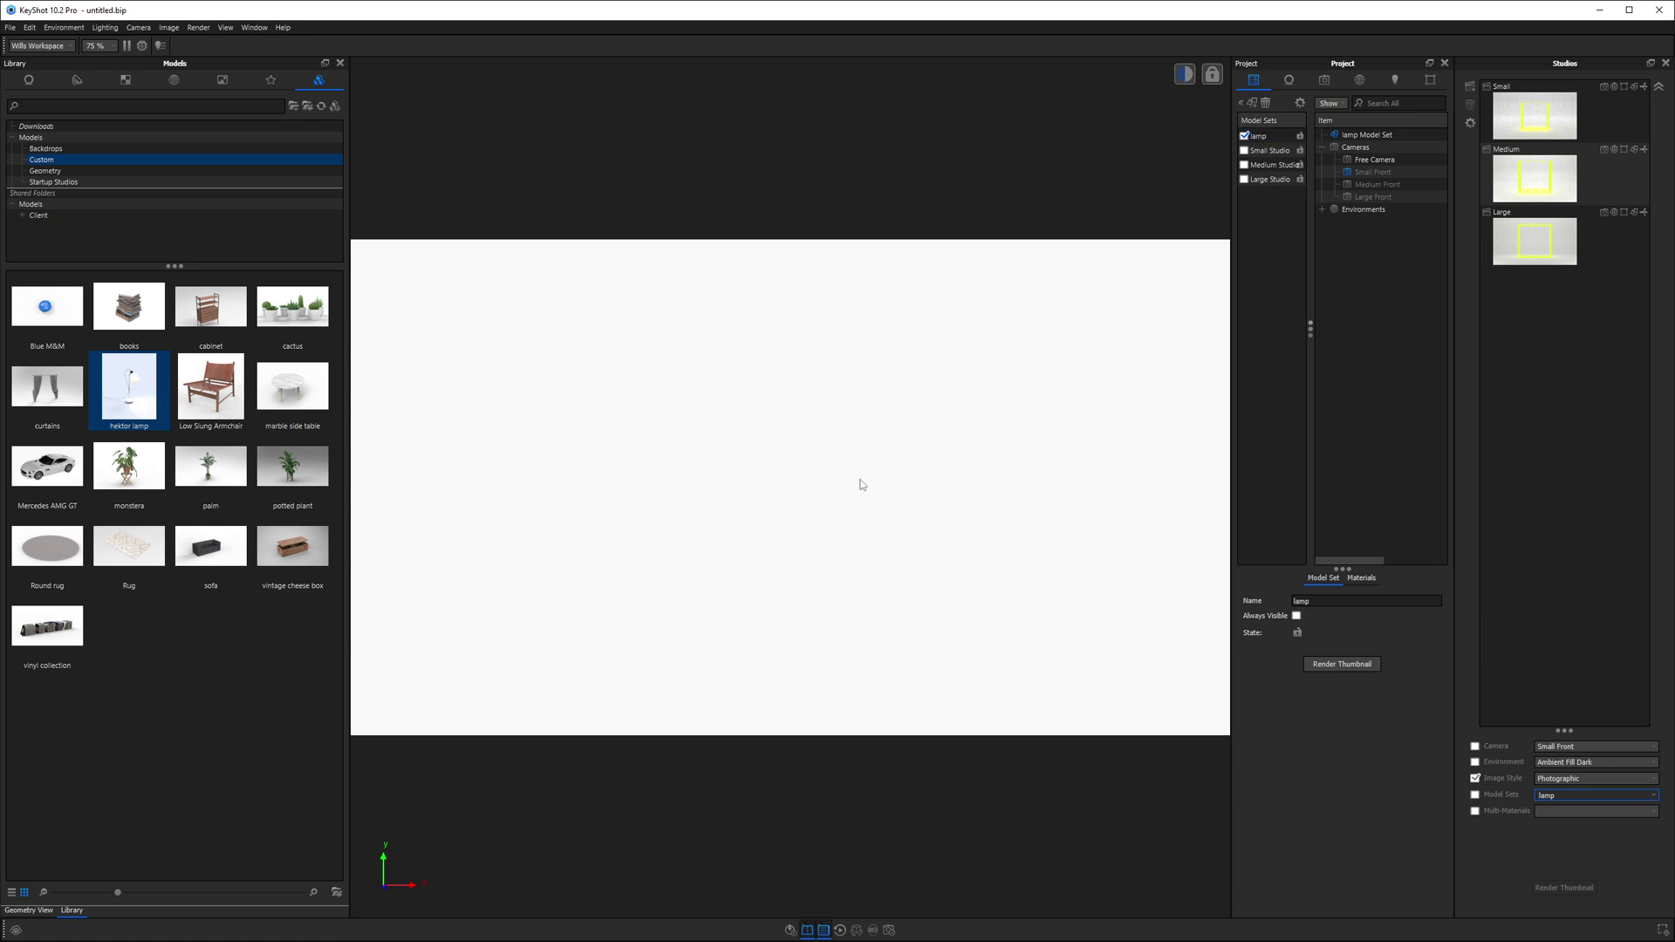
- Drag the hektor lamp into the scene, keep its default placement, and enable Small Studio too
left_click_drag(129, 389, 758, 480)
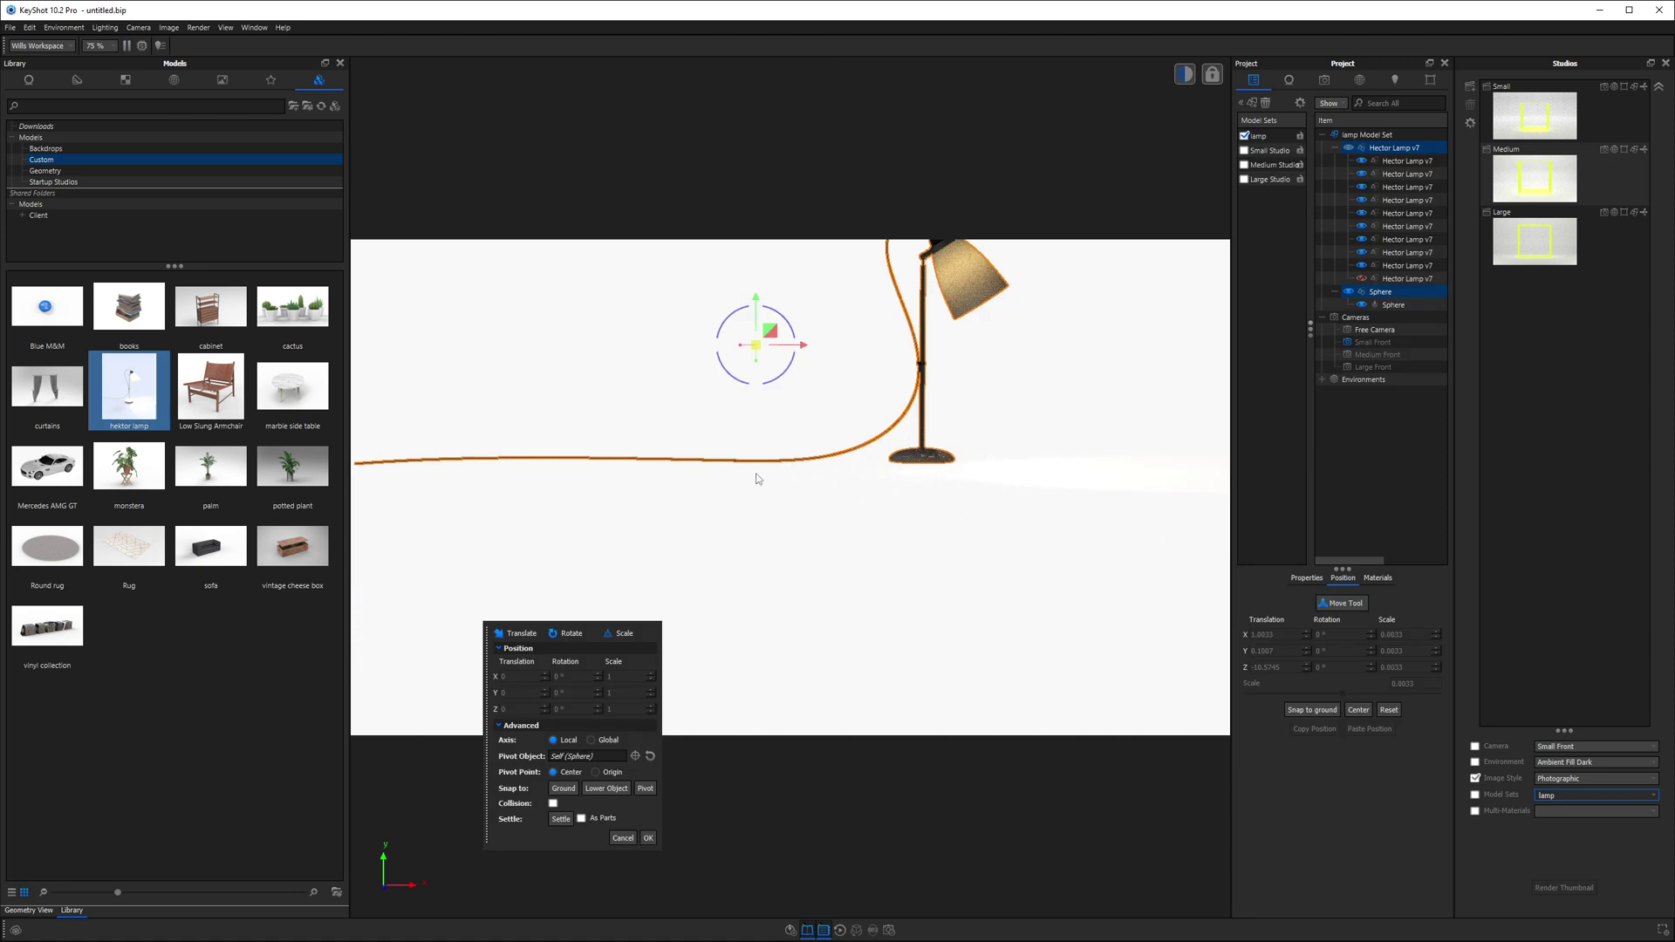
left_click(648, 839)
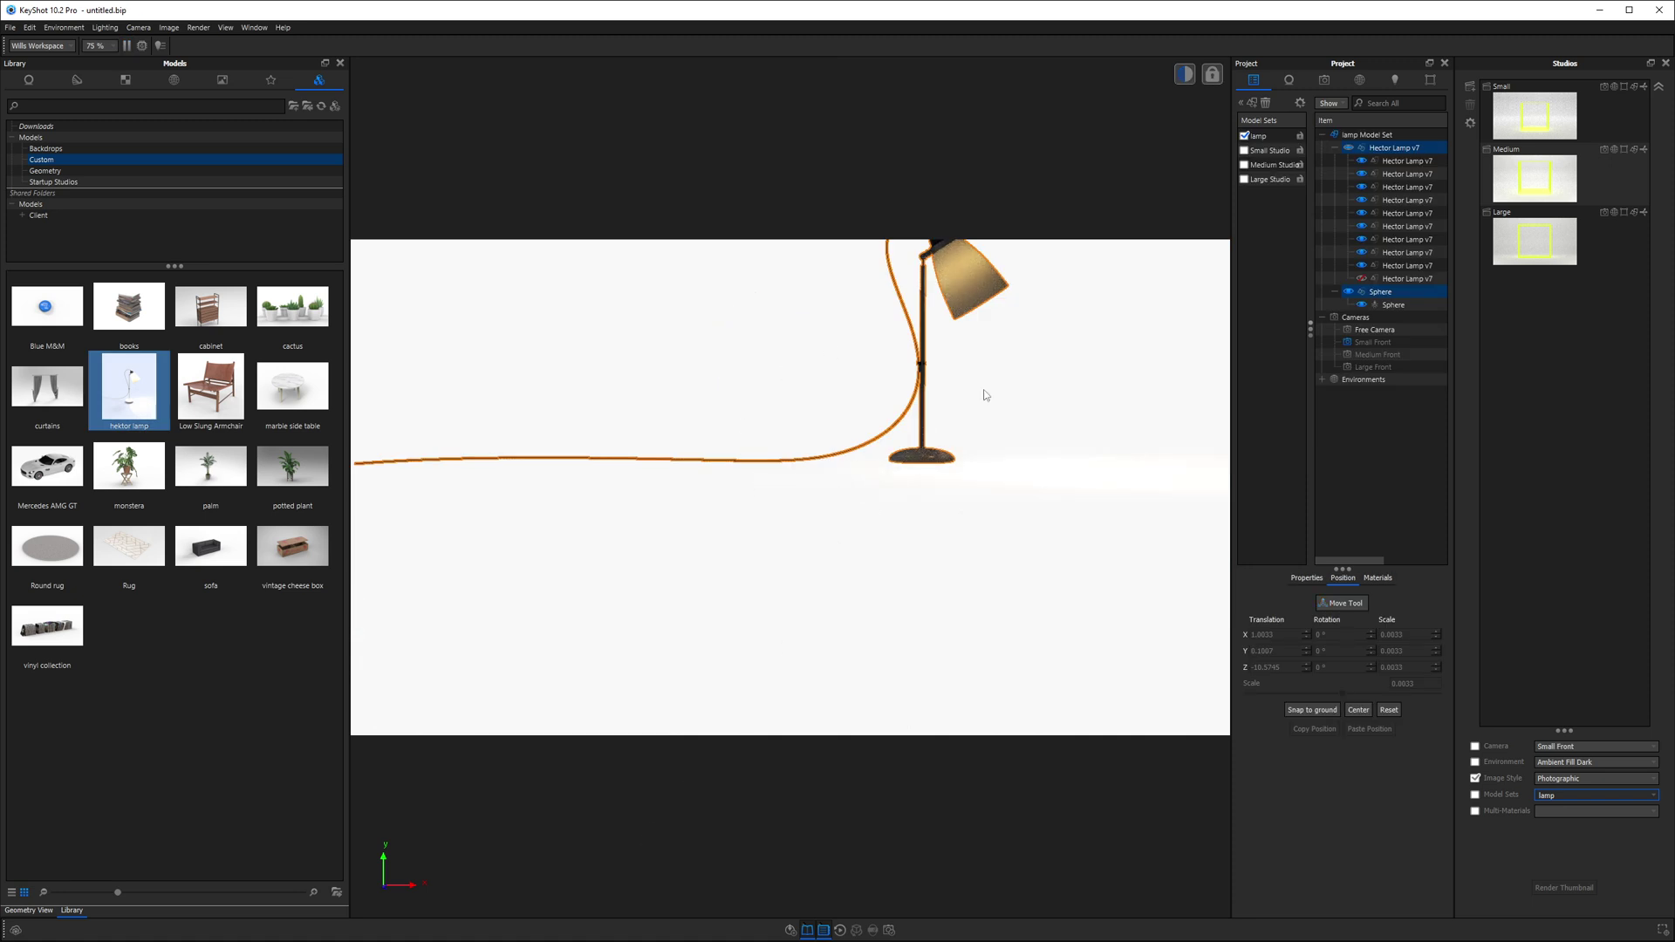
left_click(1244, 151)
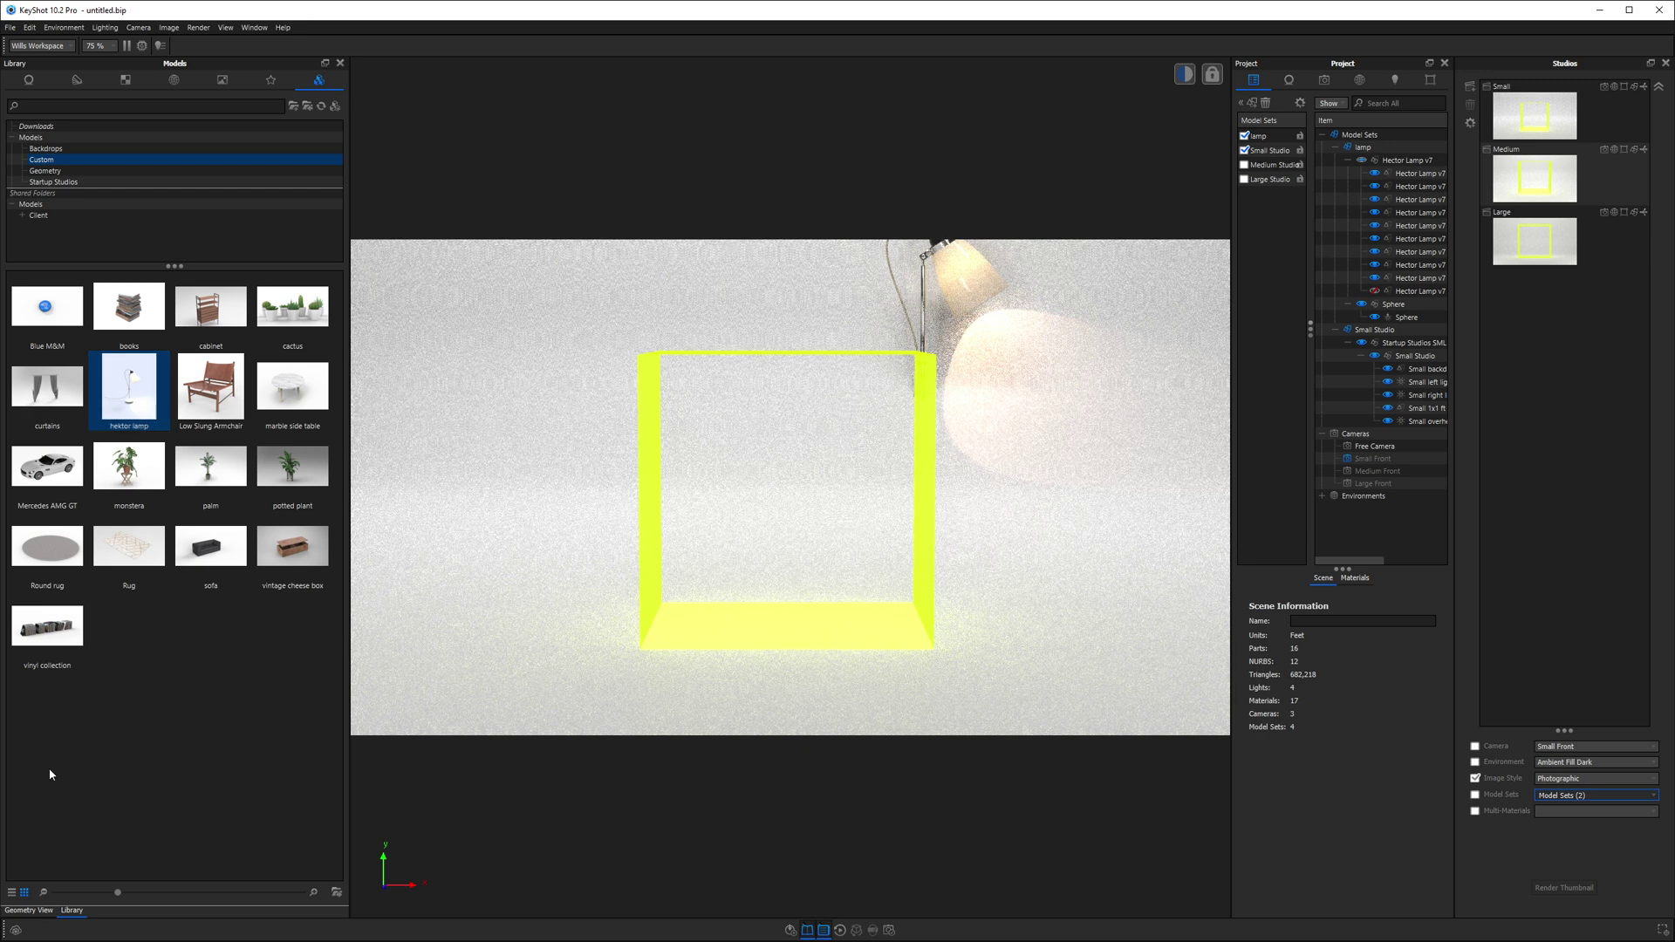
- Select the whole lamp in Geometry View and start Move Selection on it
left_click(28, 910)
left_click(1364, 147)
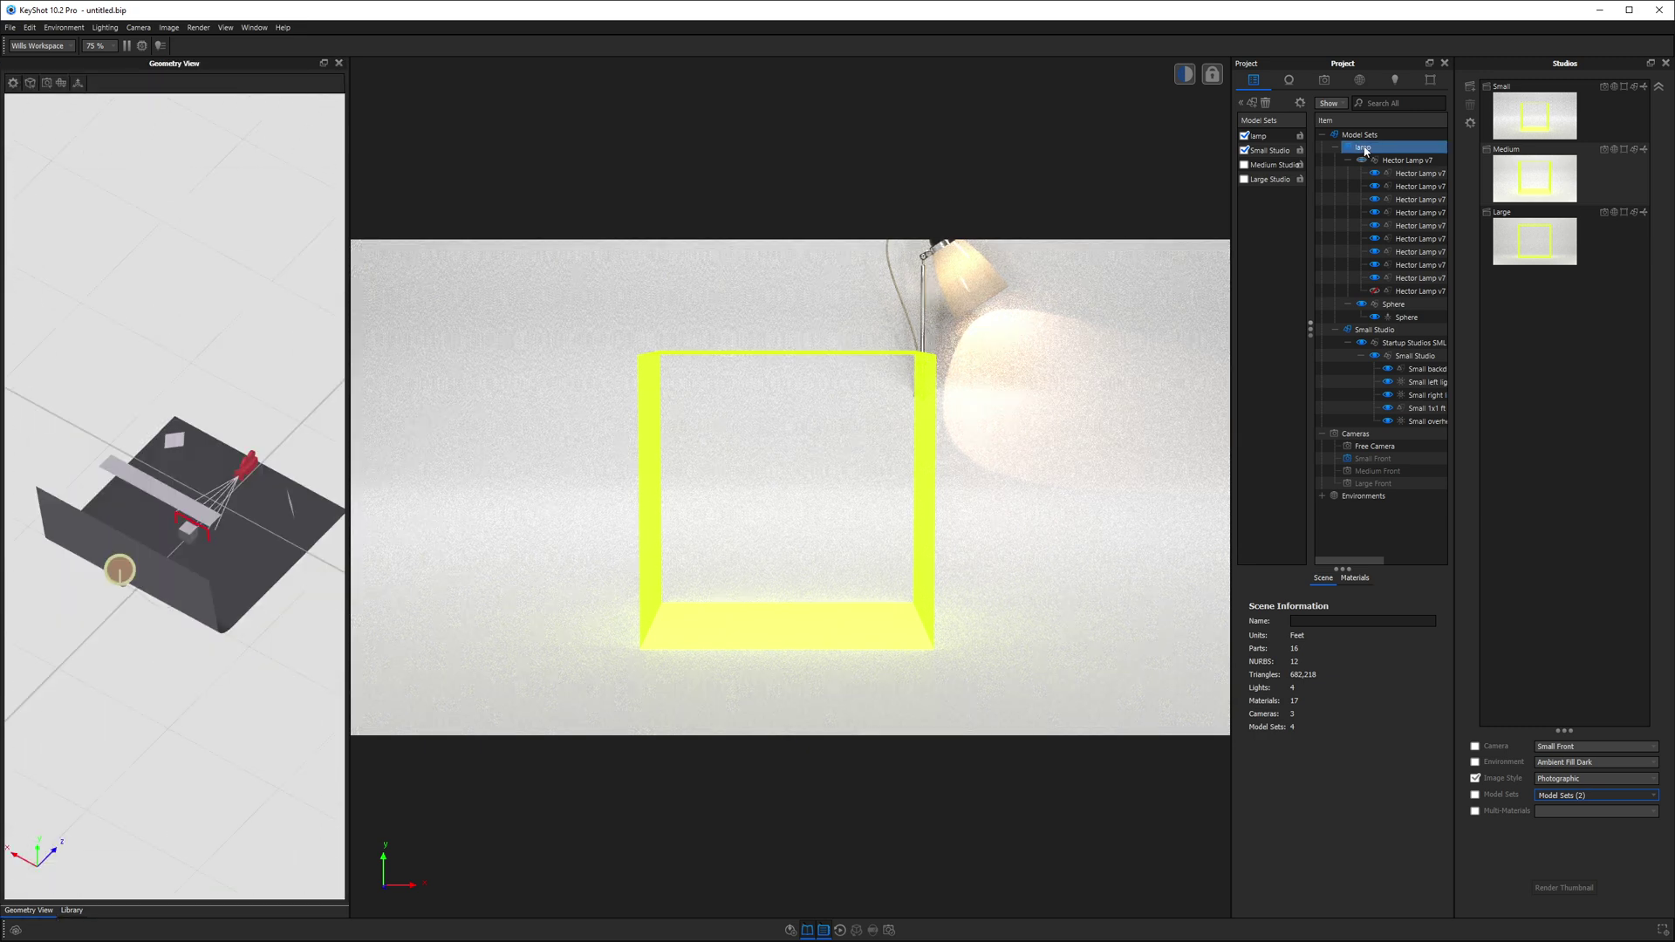
double_click(1365, 148)
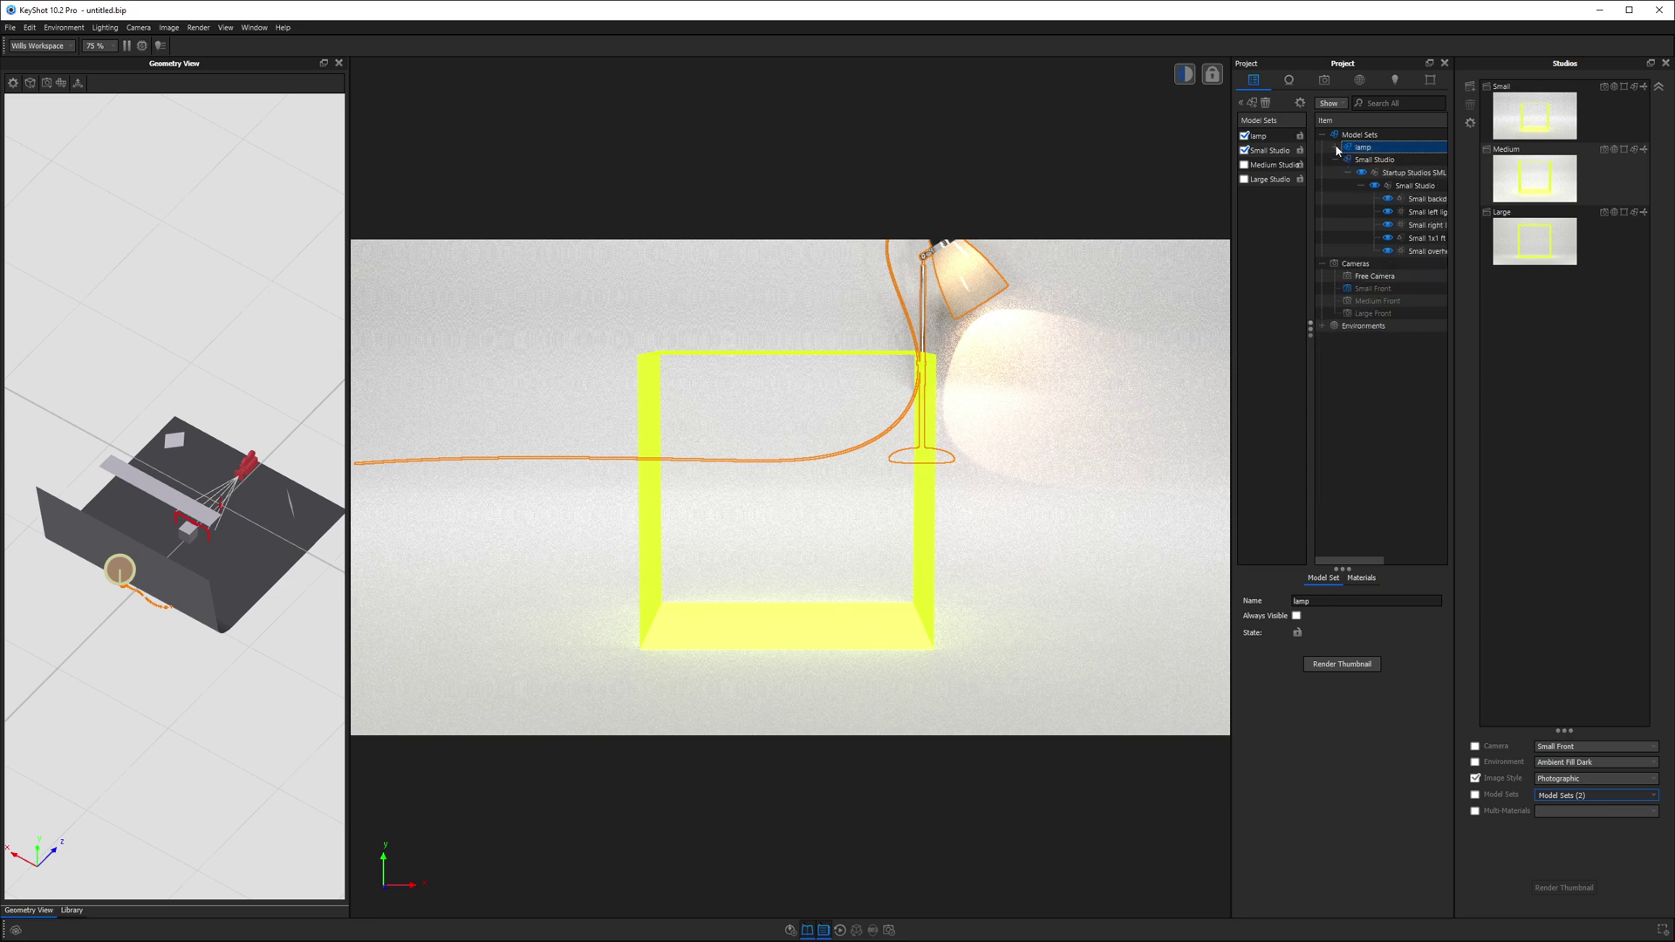
right_click(170, 335)
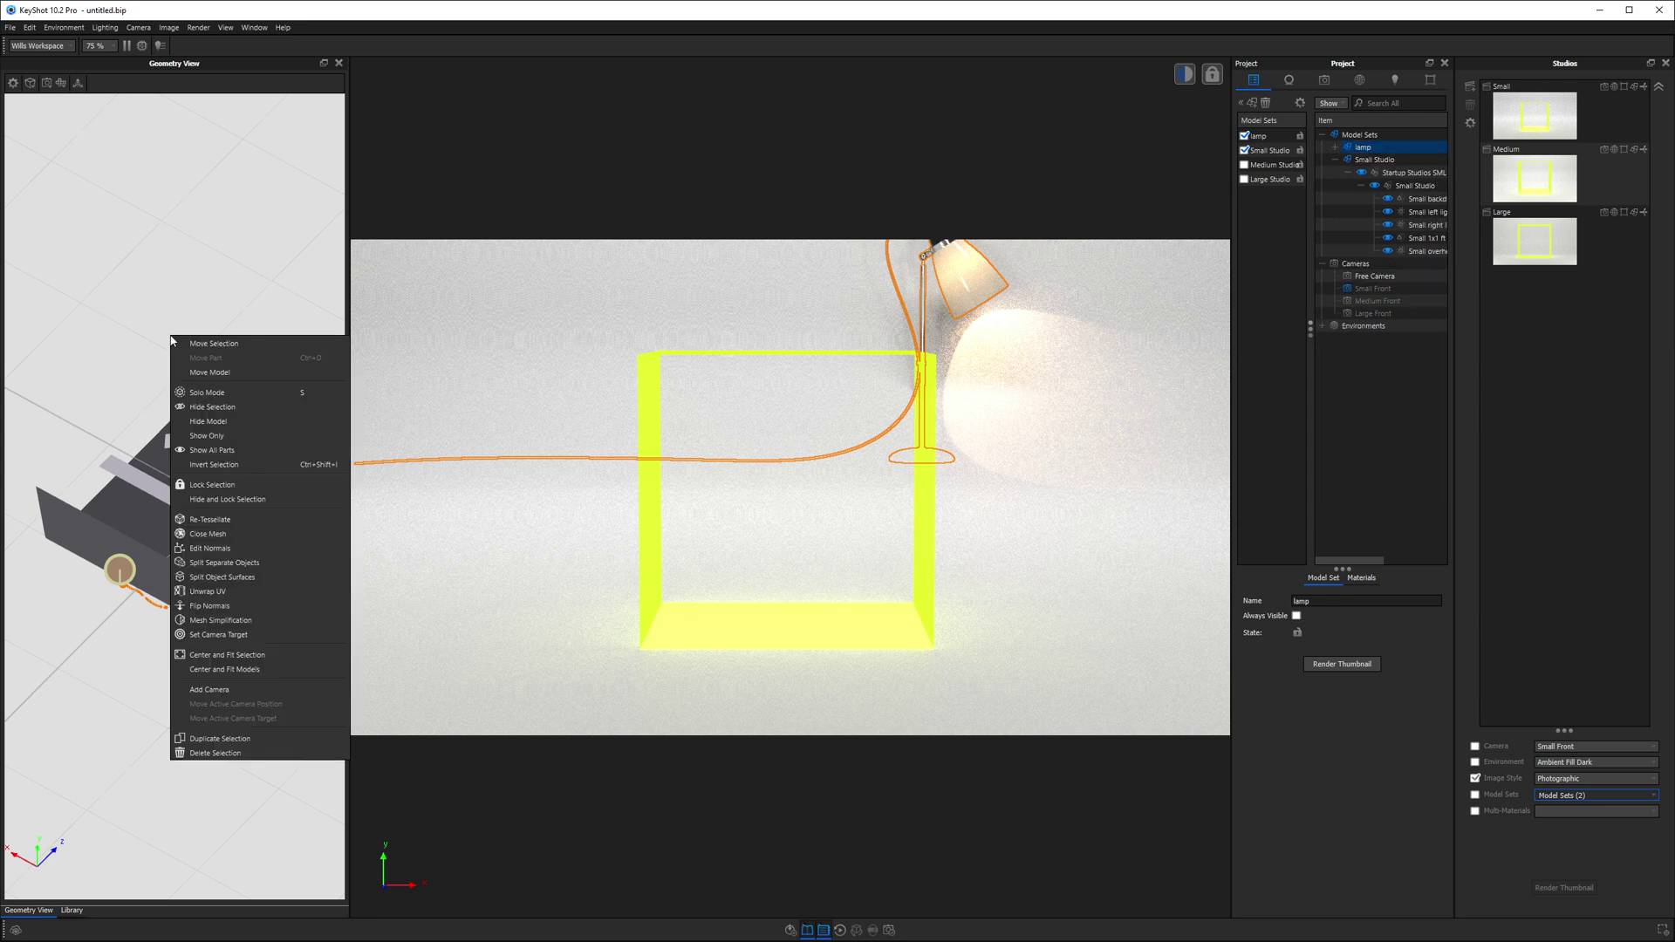
left_click(193, 343)
left_click_drag(206, 337, 194, 518)
scroll(186, 520, "up", 4)
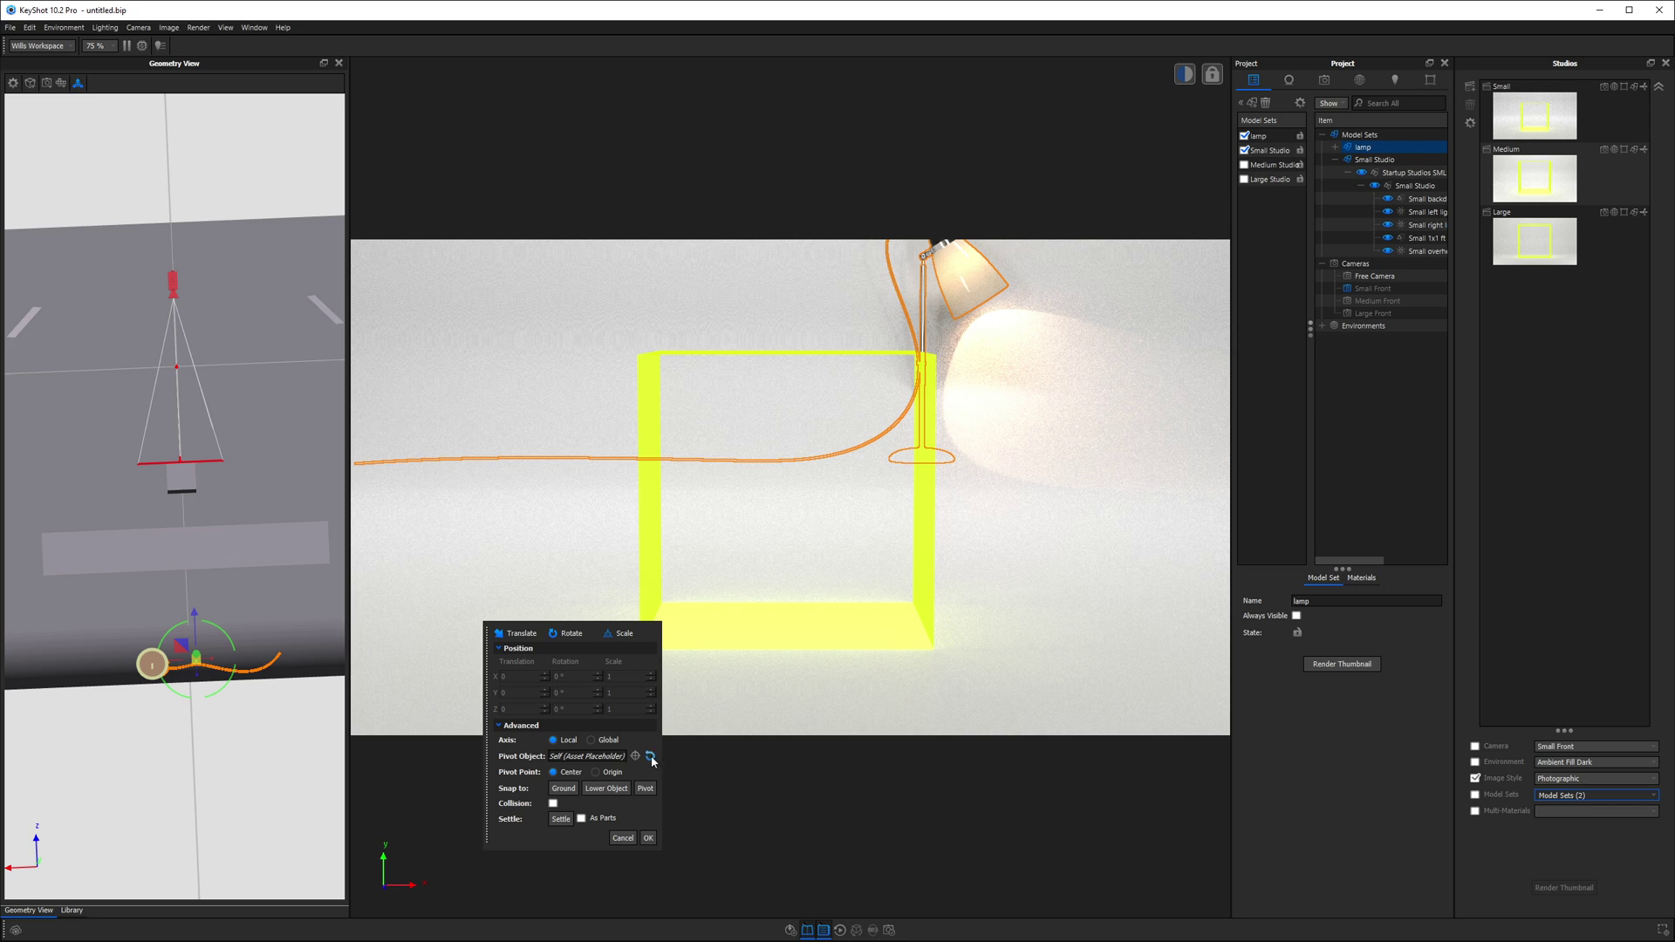
- Make the Small 1x1 ft box the pivot and slide the lamp -1.442 ft along X into it
left_click(635, 756)
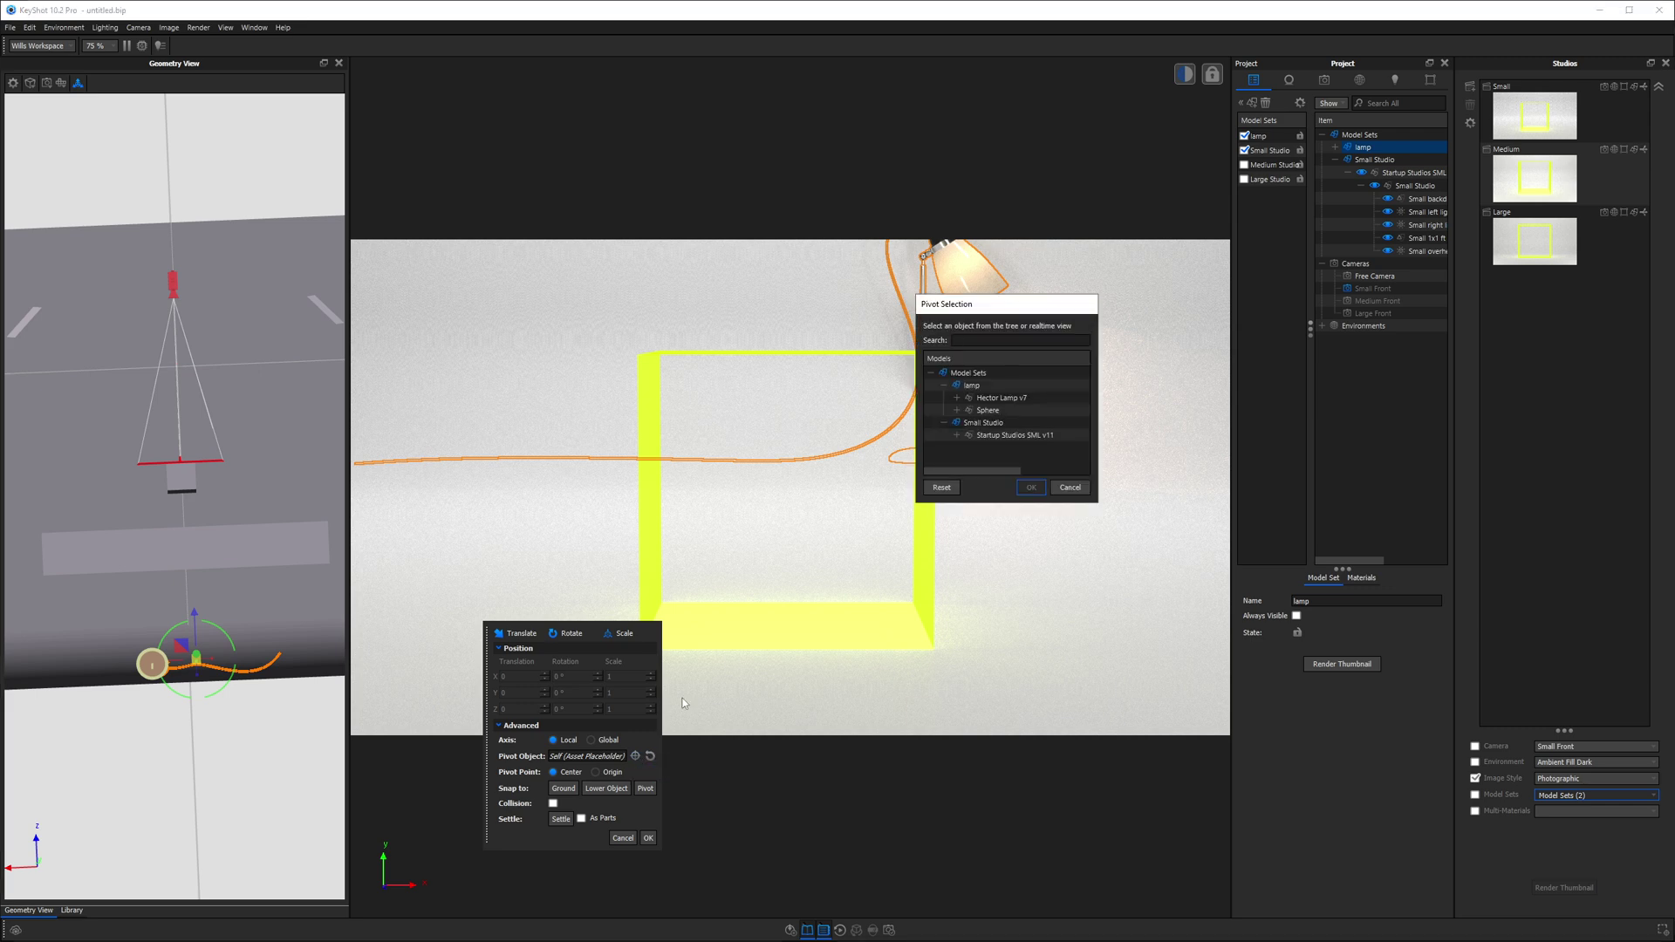
left_click(186, 480)
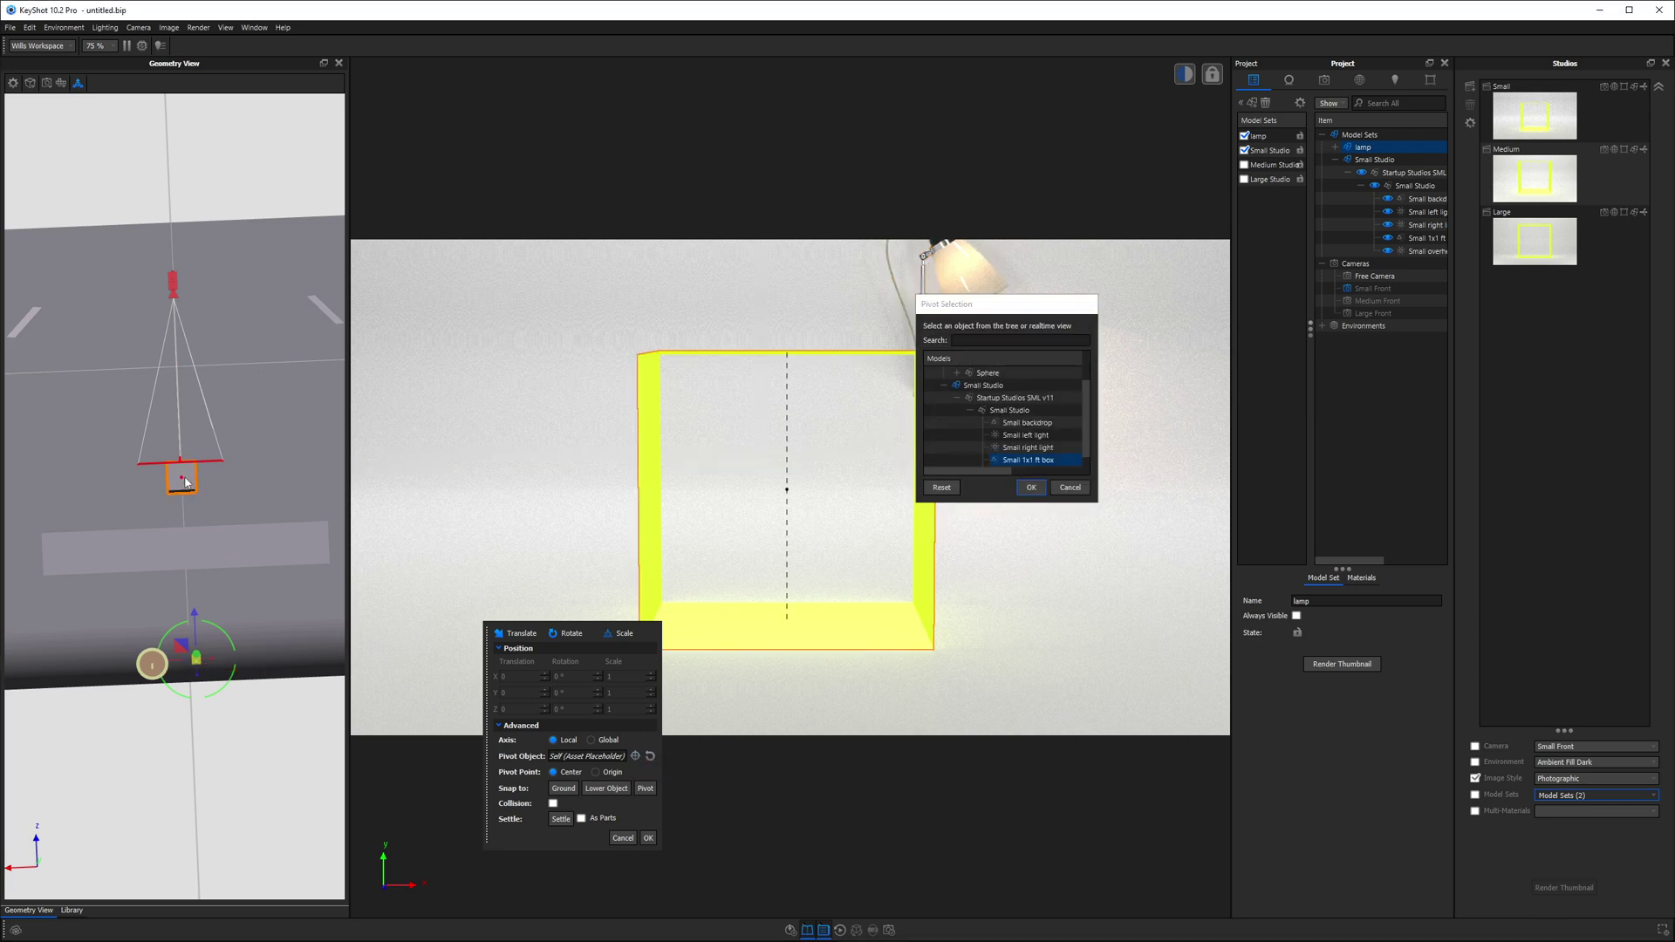
left_click(1030, 487)
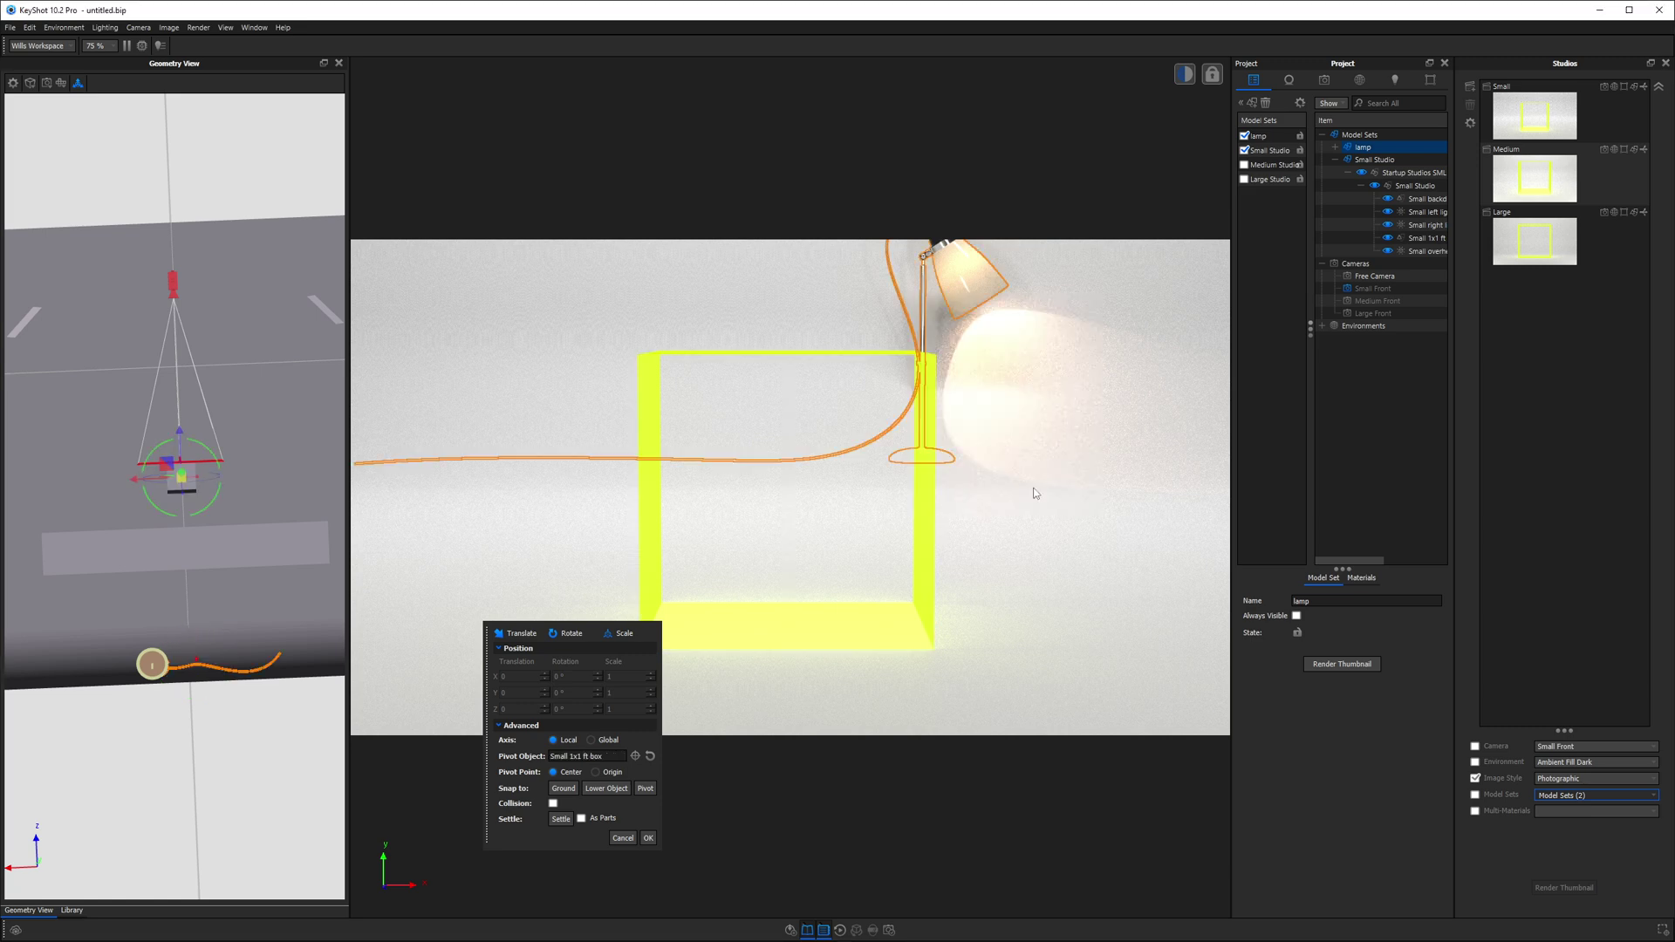
left_click(647, 789)
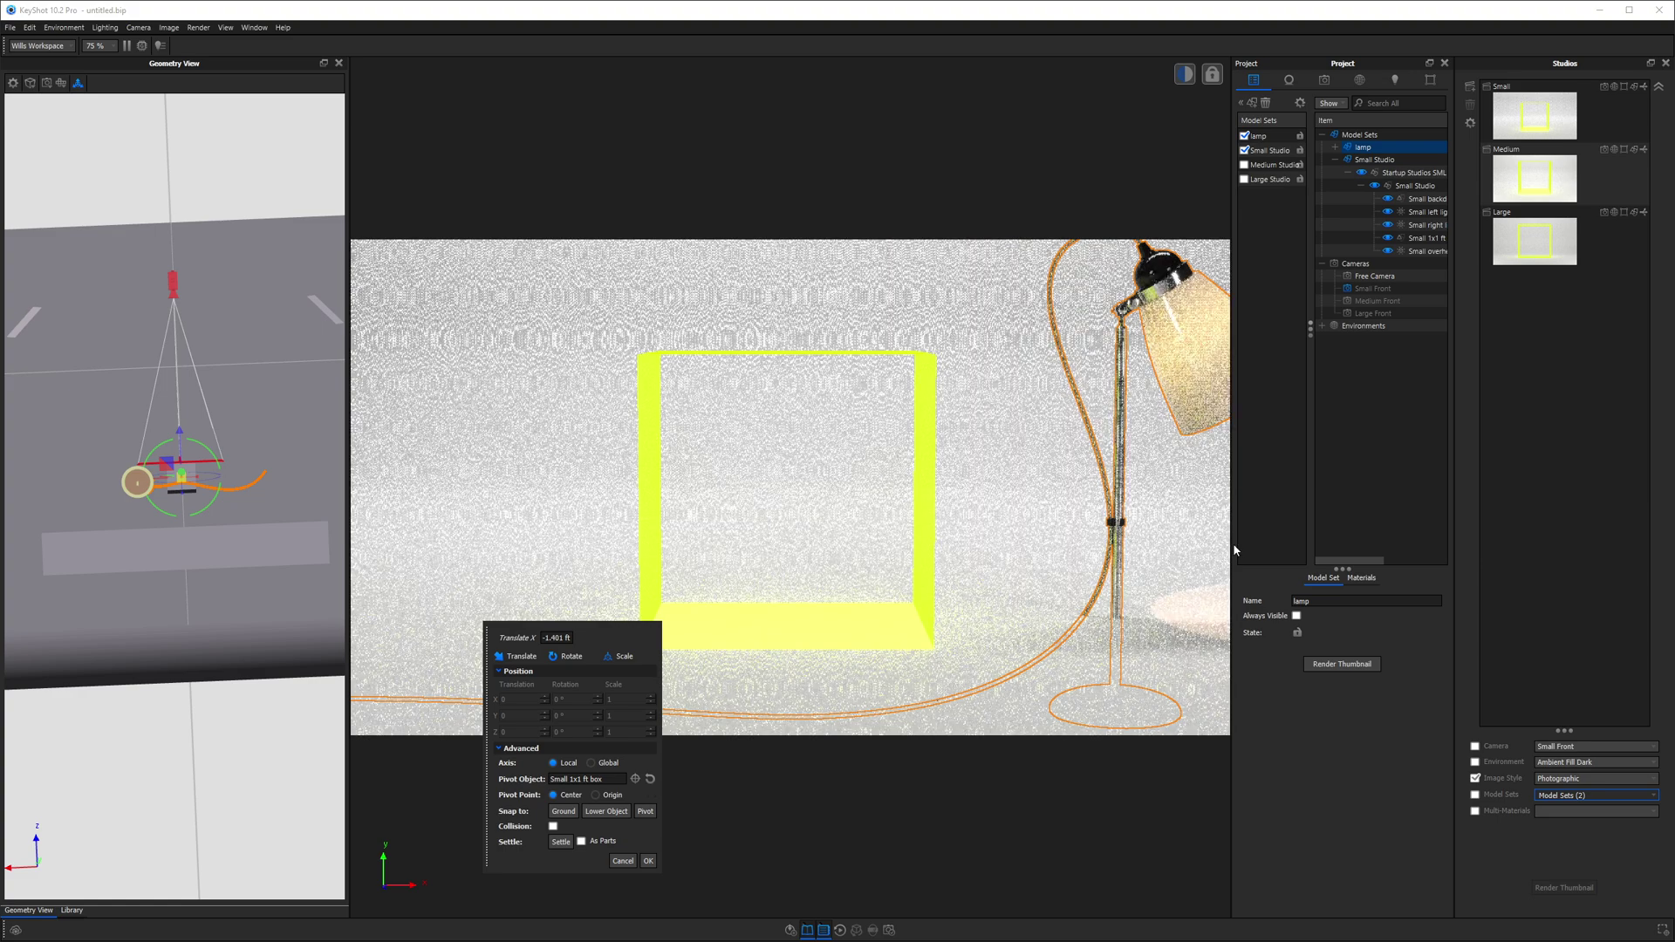
scroll(225, 485, "up", 5)
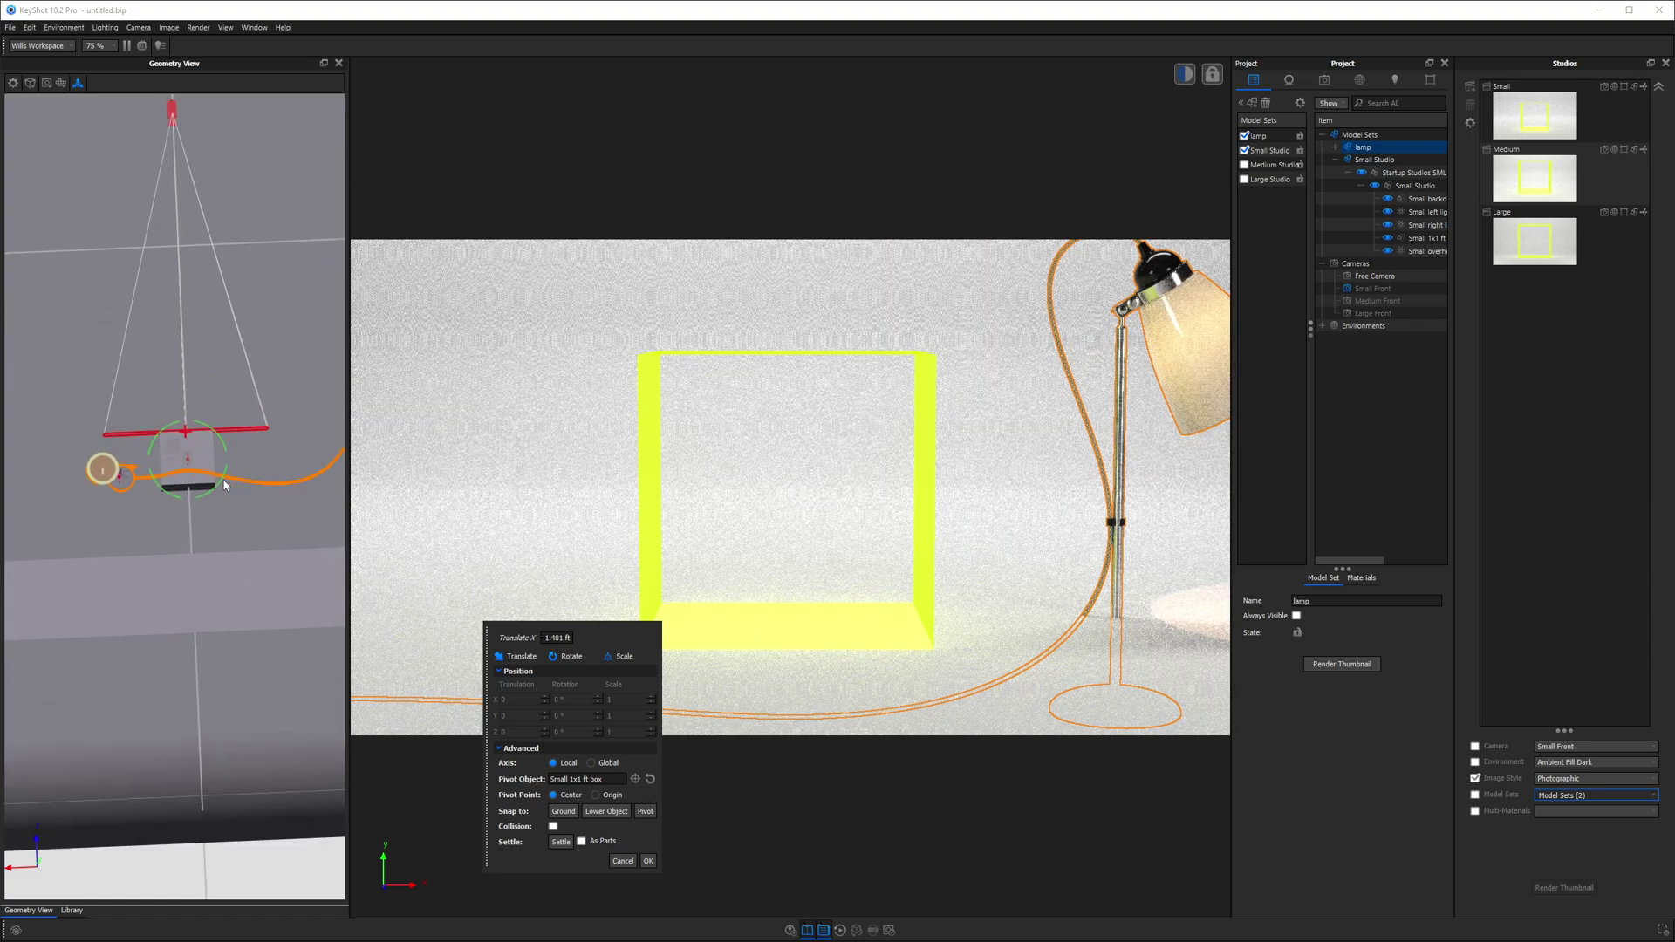
scroll(224, 485, "up", 2)
left_click_drag(147, 438, 274, 443)
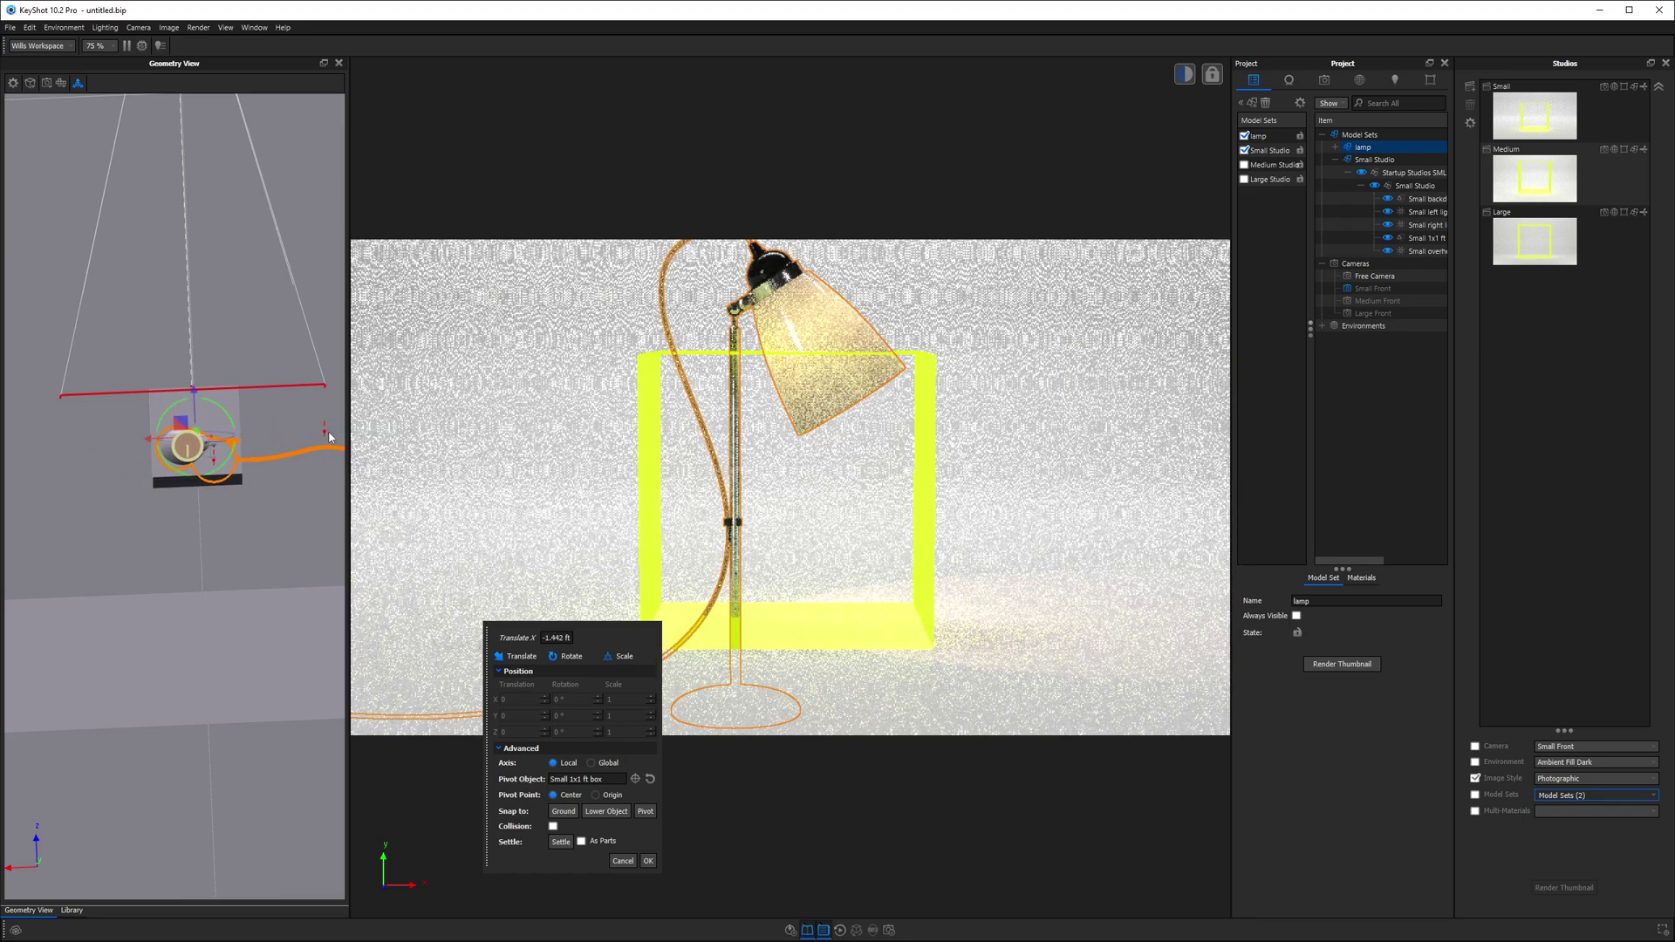
left_click_drag(337, 437, 171, 170)
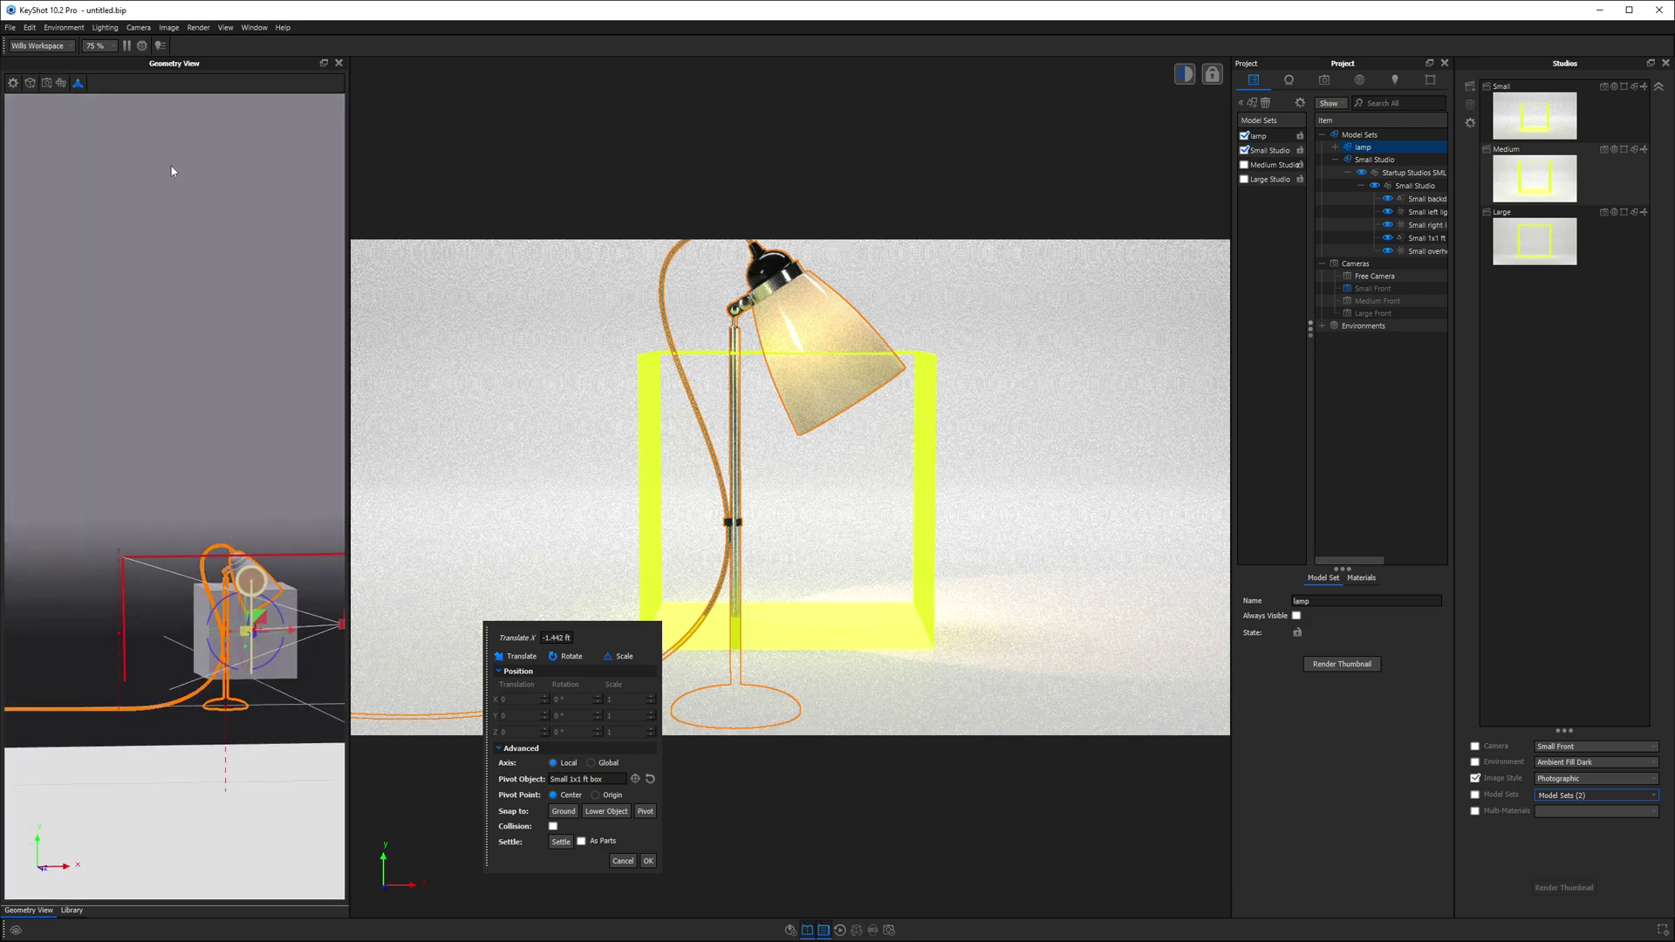
- In the Right view, shift the lamp 0.347 ft along Z to centre it in the box
left_click(65, 83)
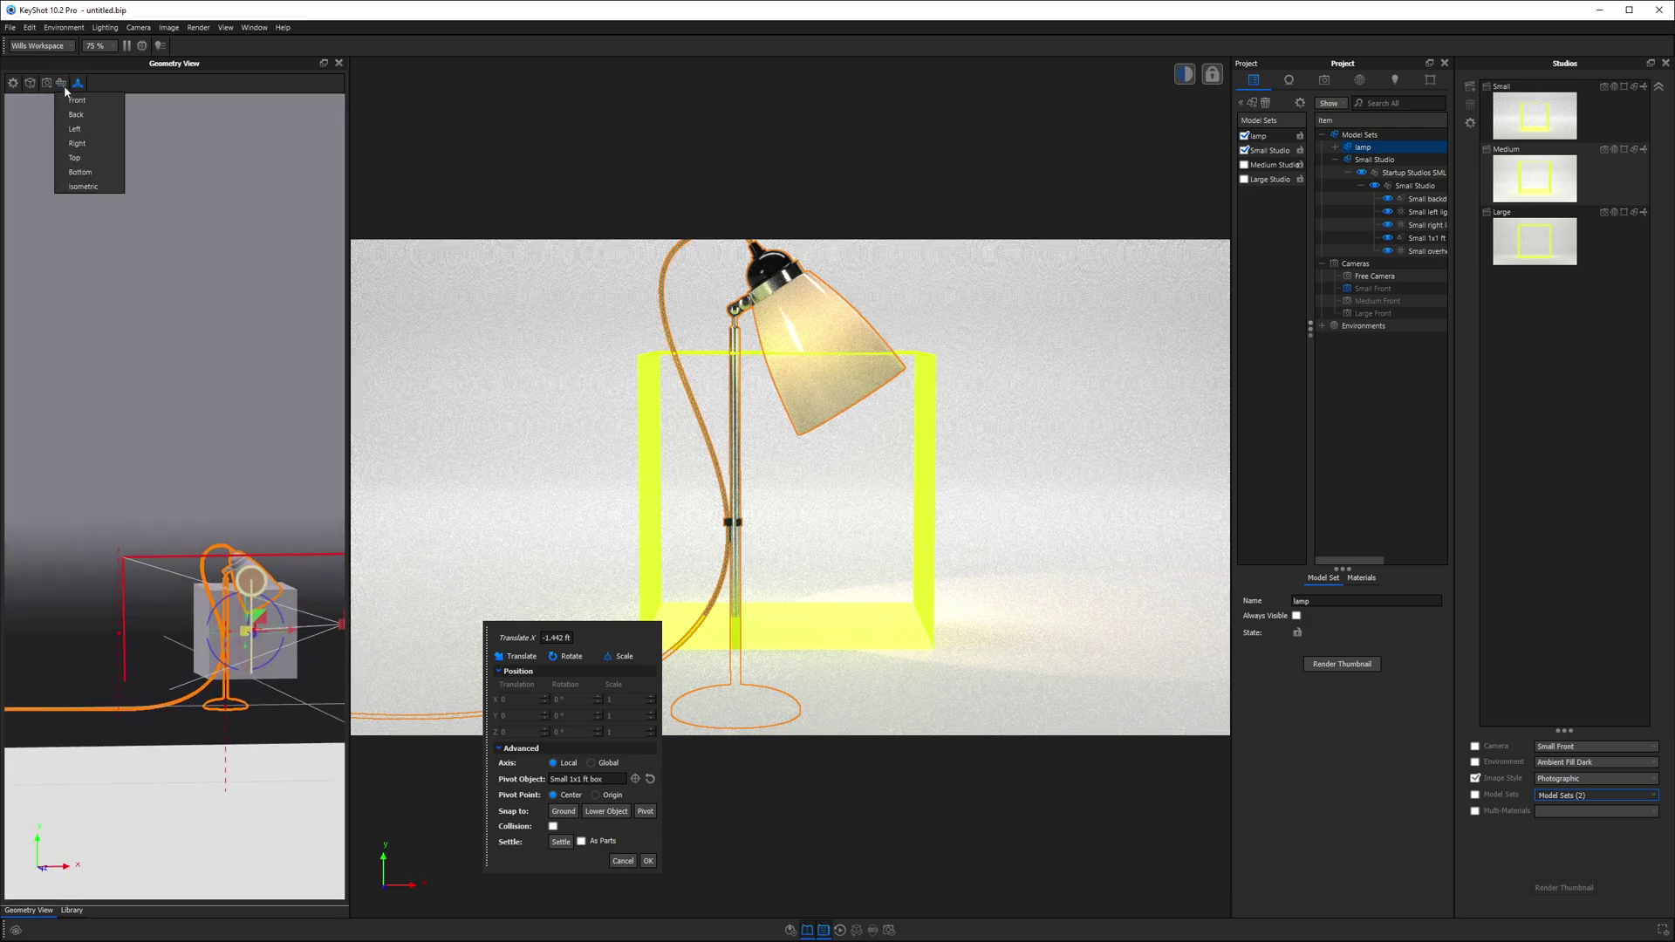
left_click(91, 139)
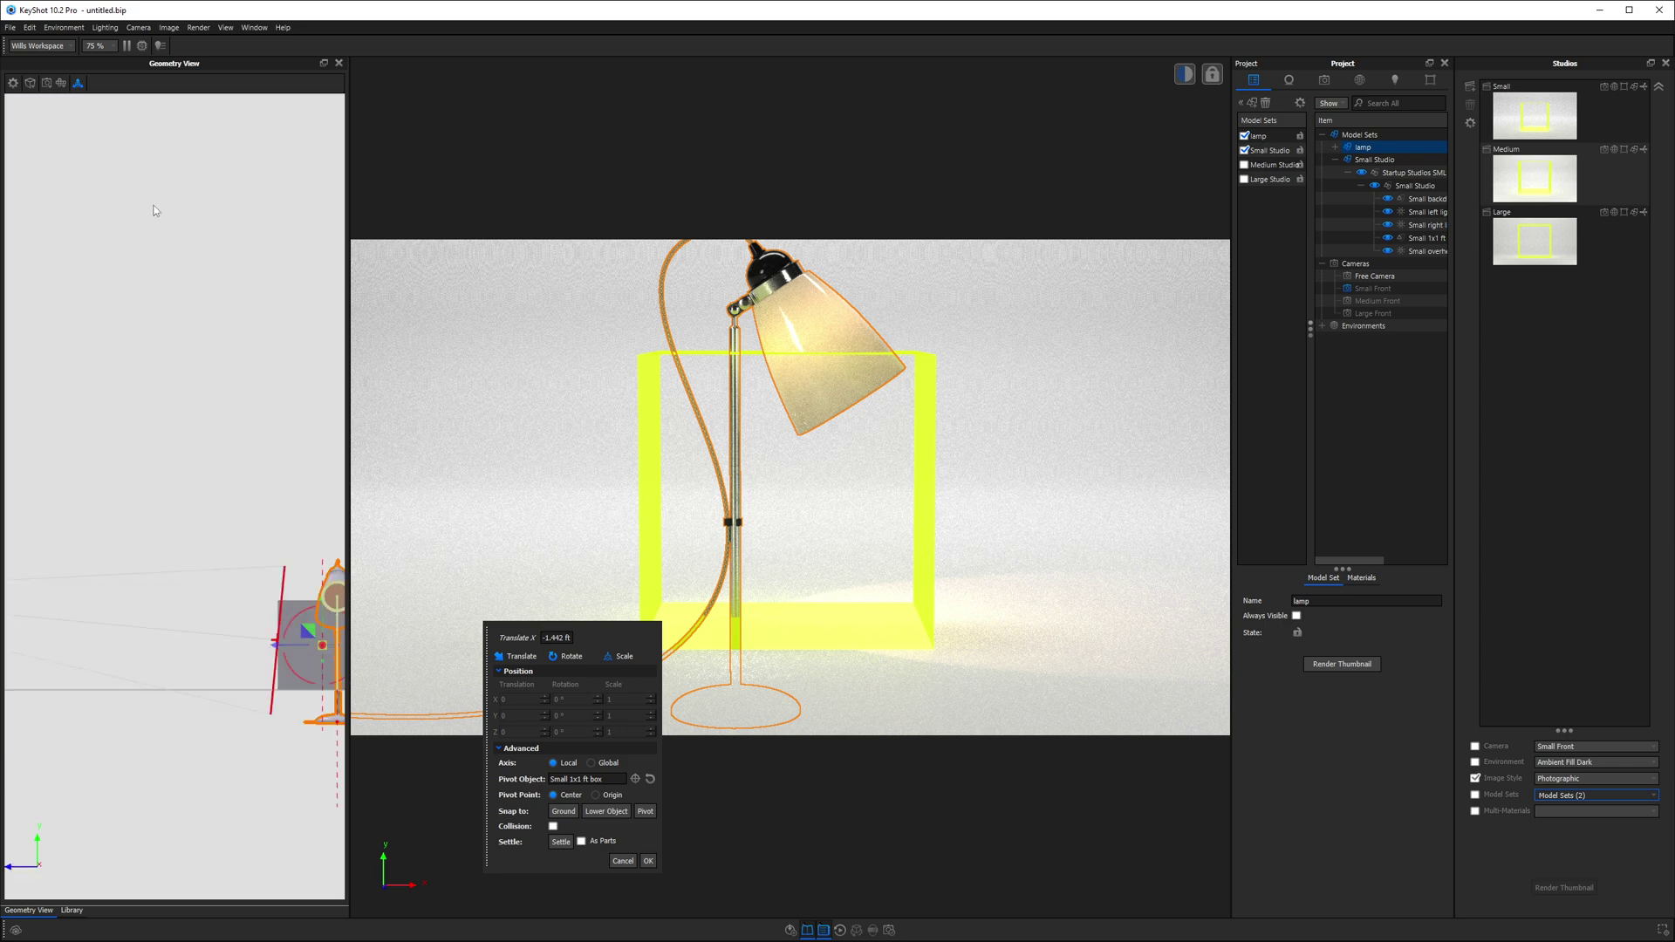
middle_click_drag(154, 211, 225, 591)
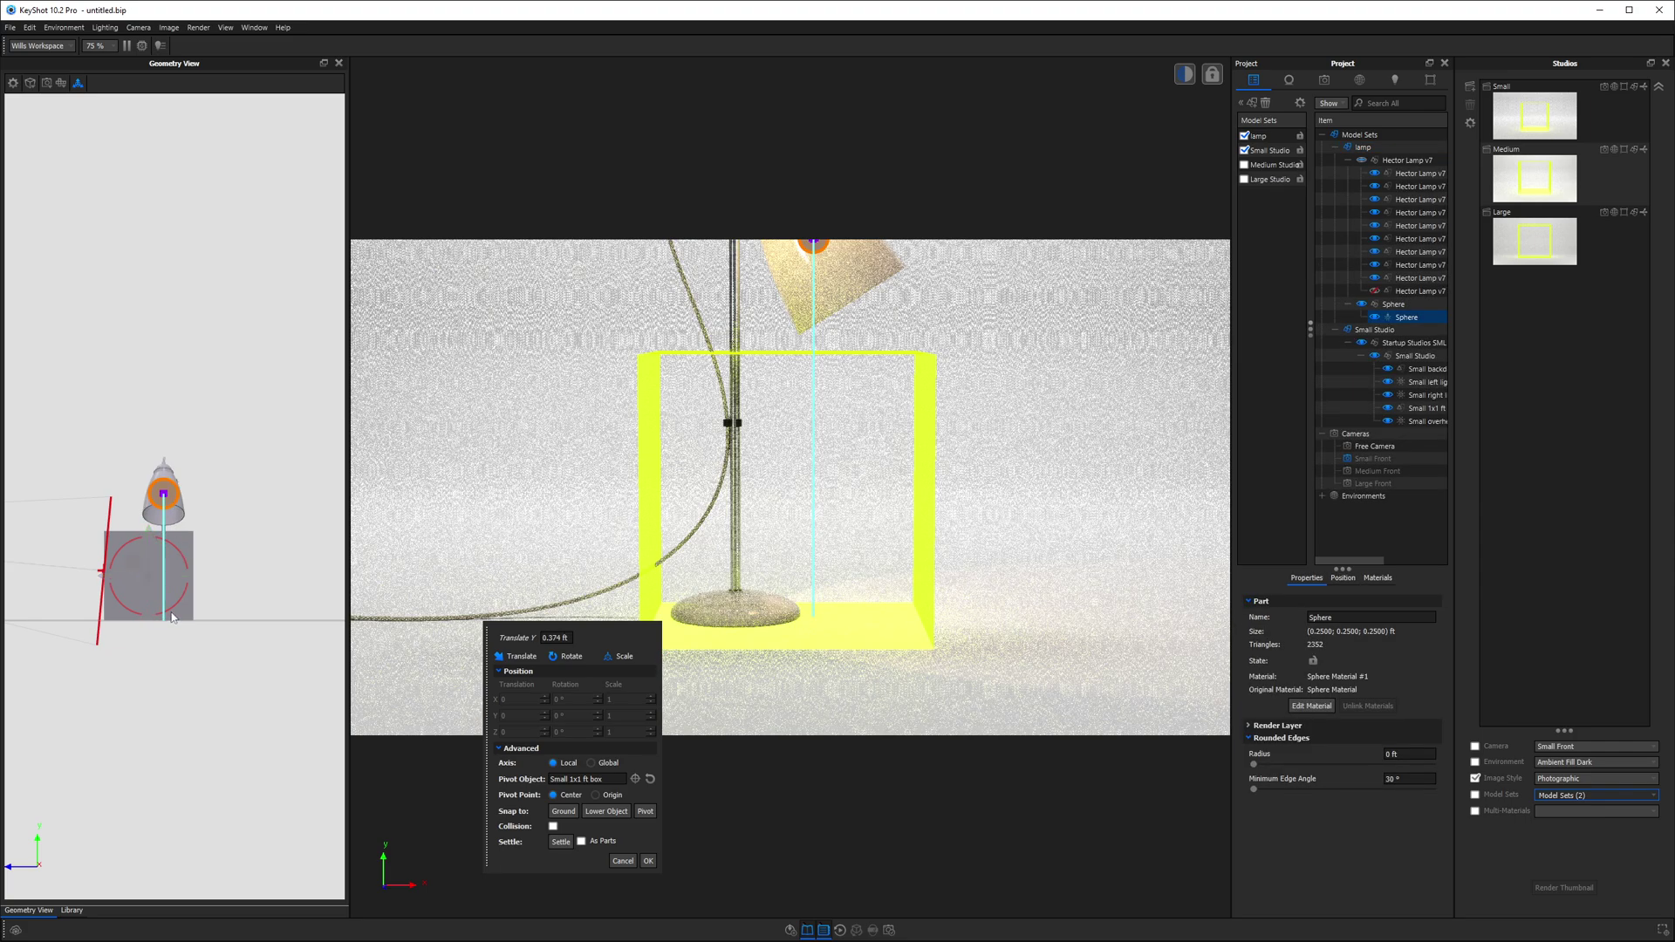
left_click_drag(129, 600, 90, 575)
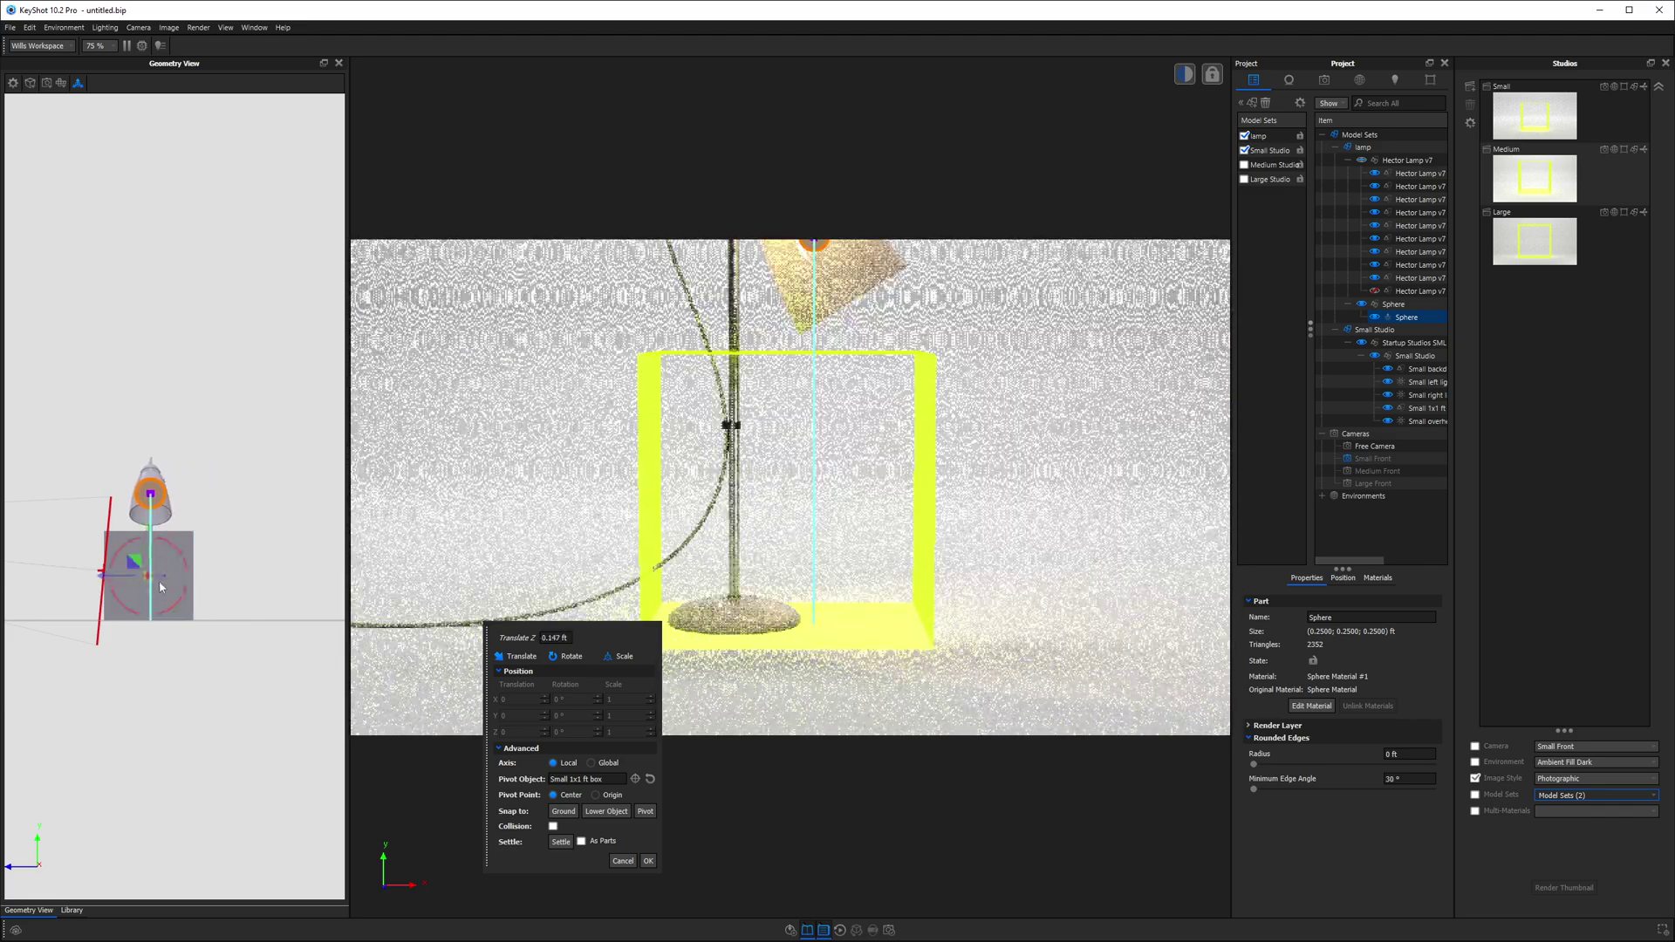
left_click(648, 861)
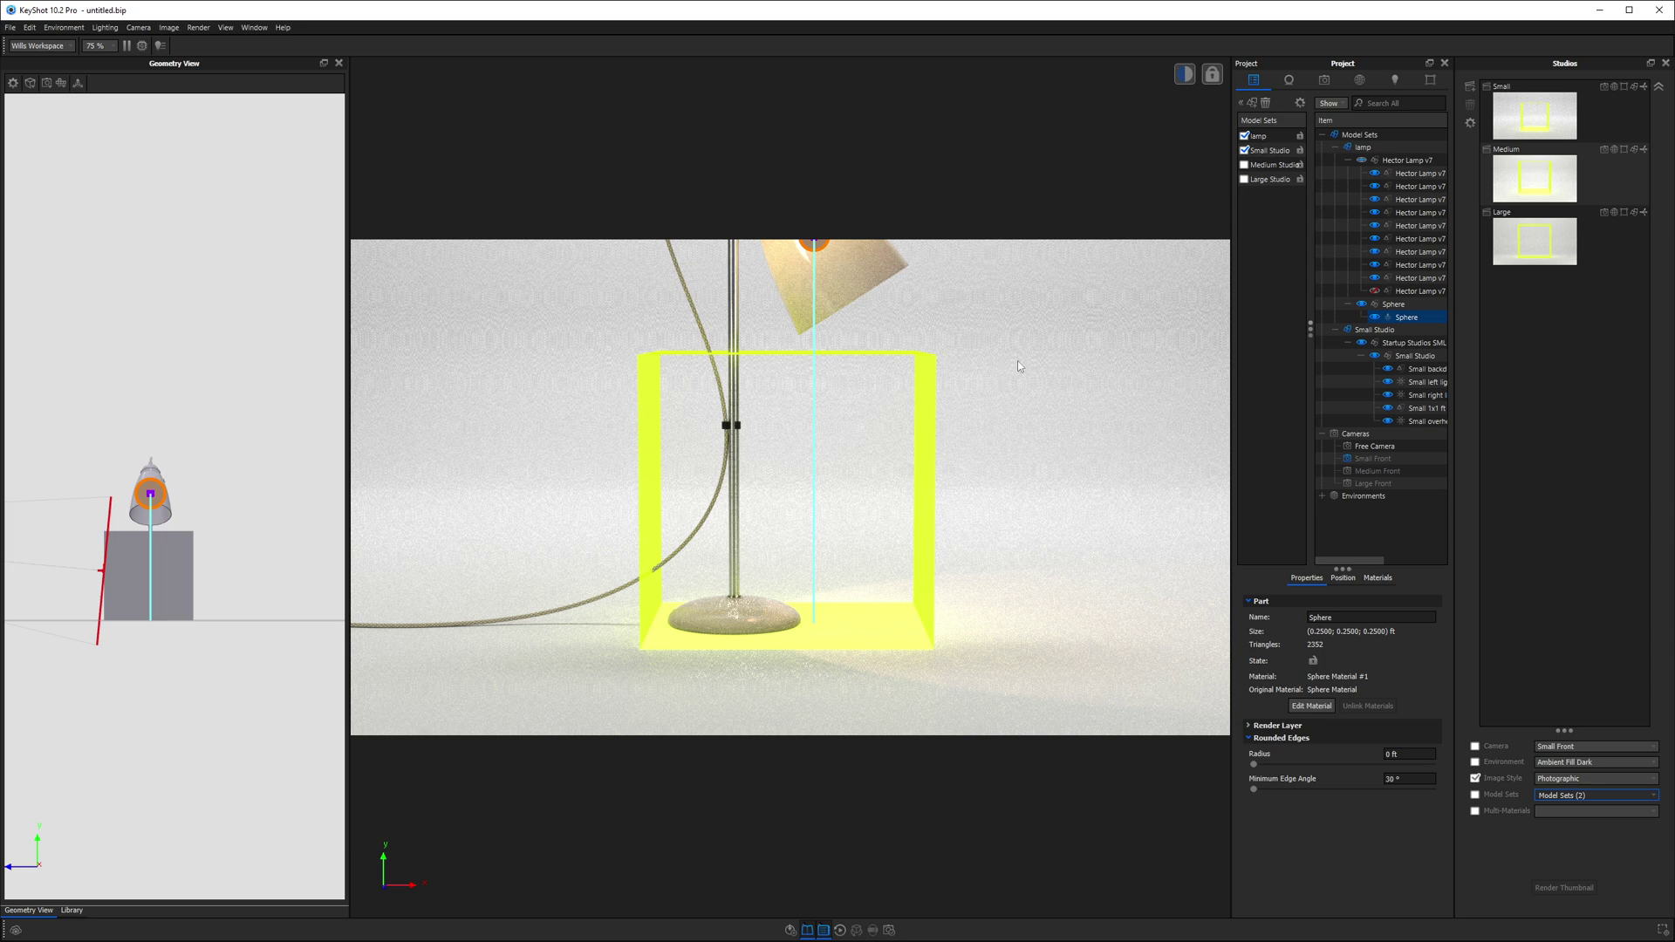
- Reframe the Small Front camera at 8.06 ft around the whole lamp, then save and lock it
left_click(1324, 80)
left_click(1303, 114)
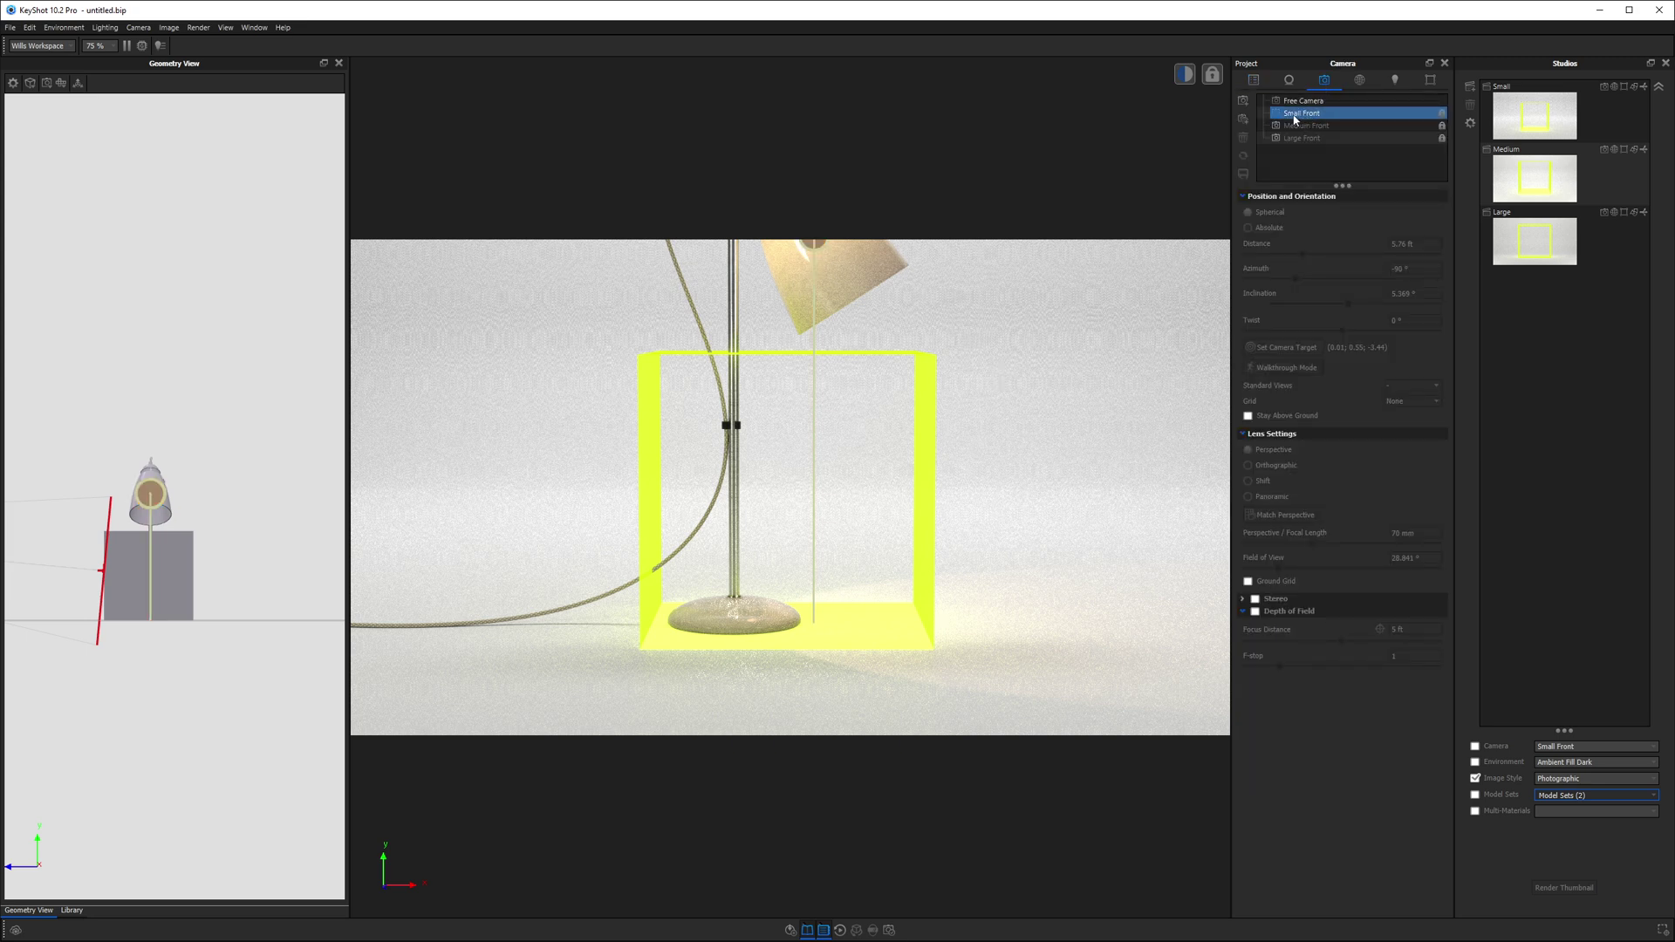
left_click(1443, 114)
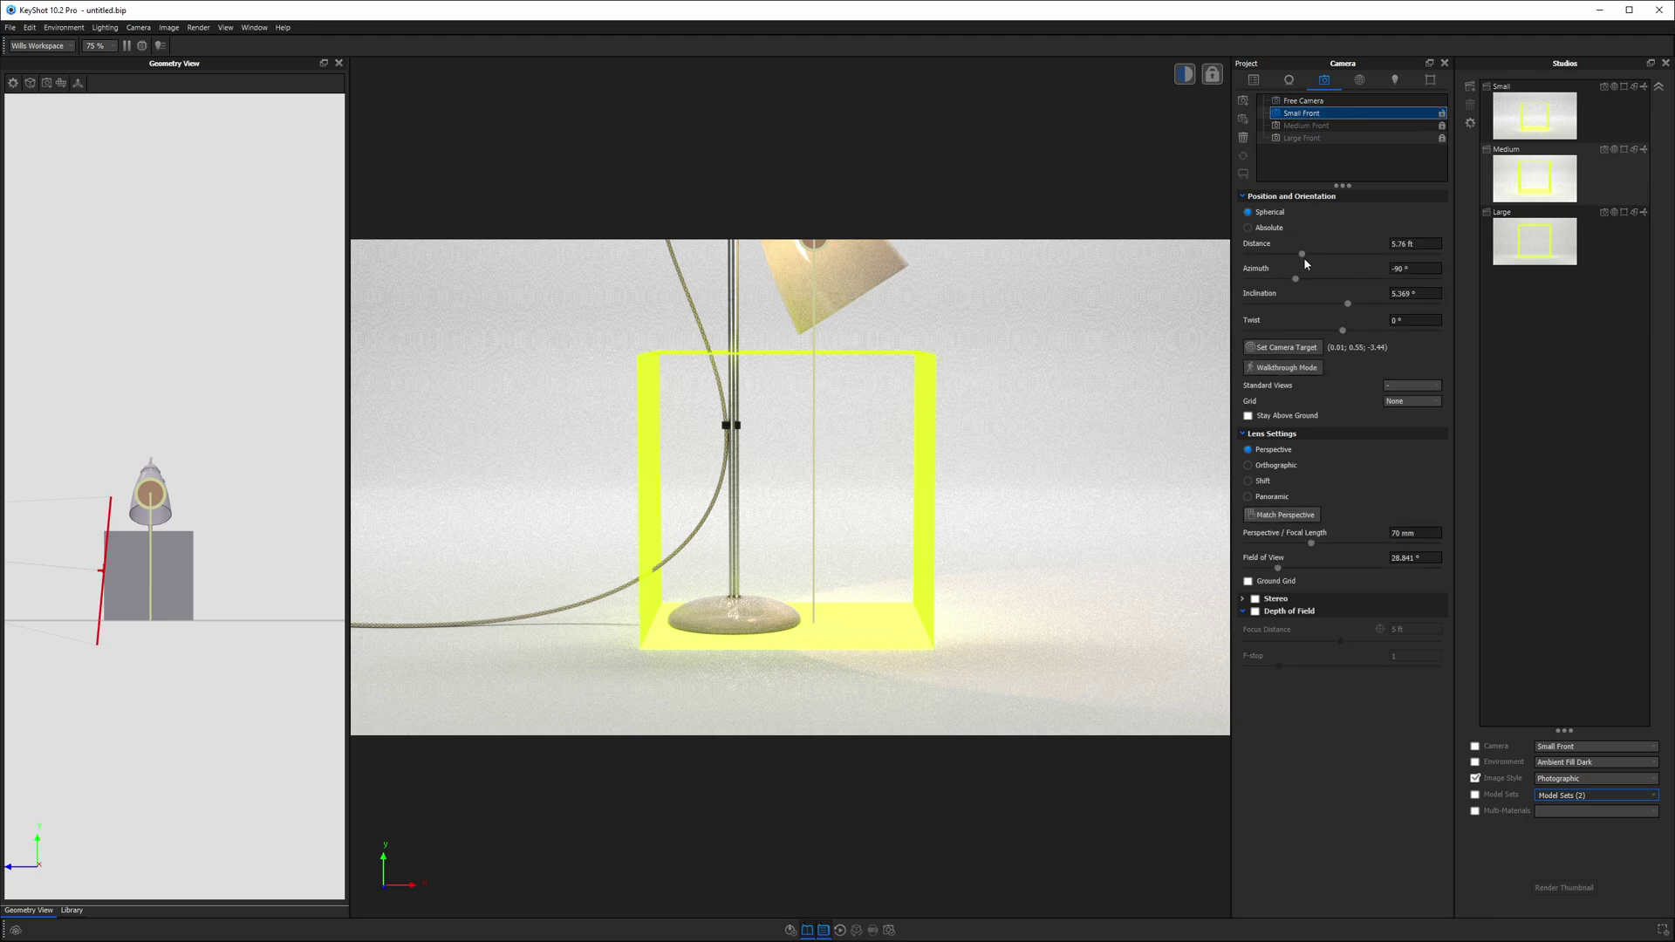
left_click_drag(1301, 253, 1324, 259)
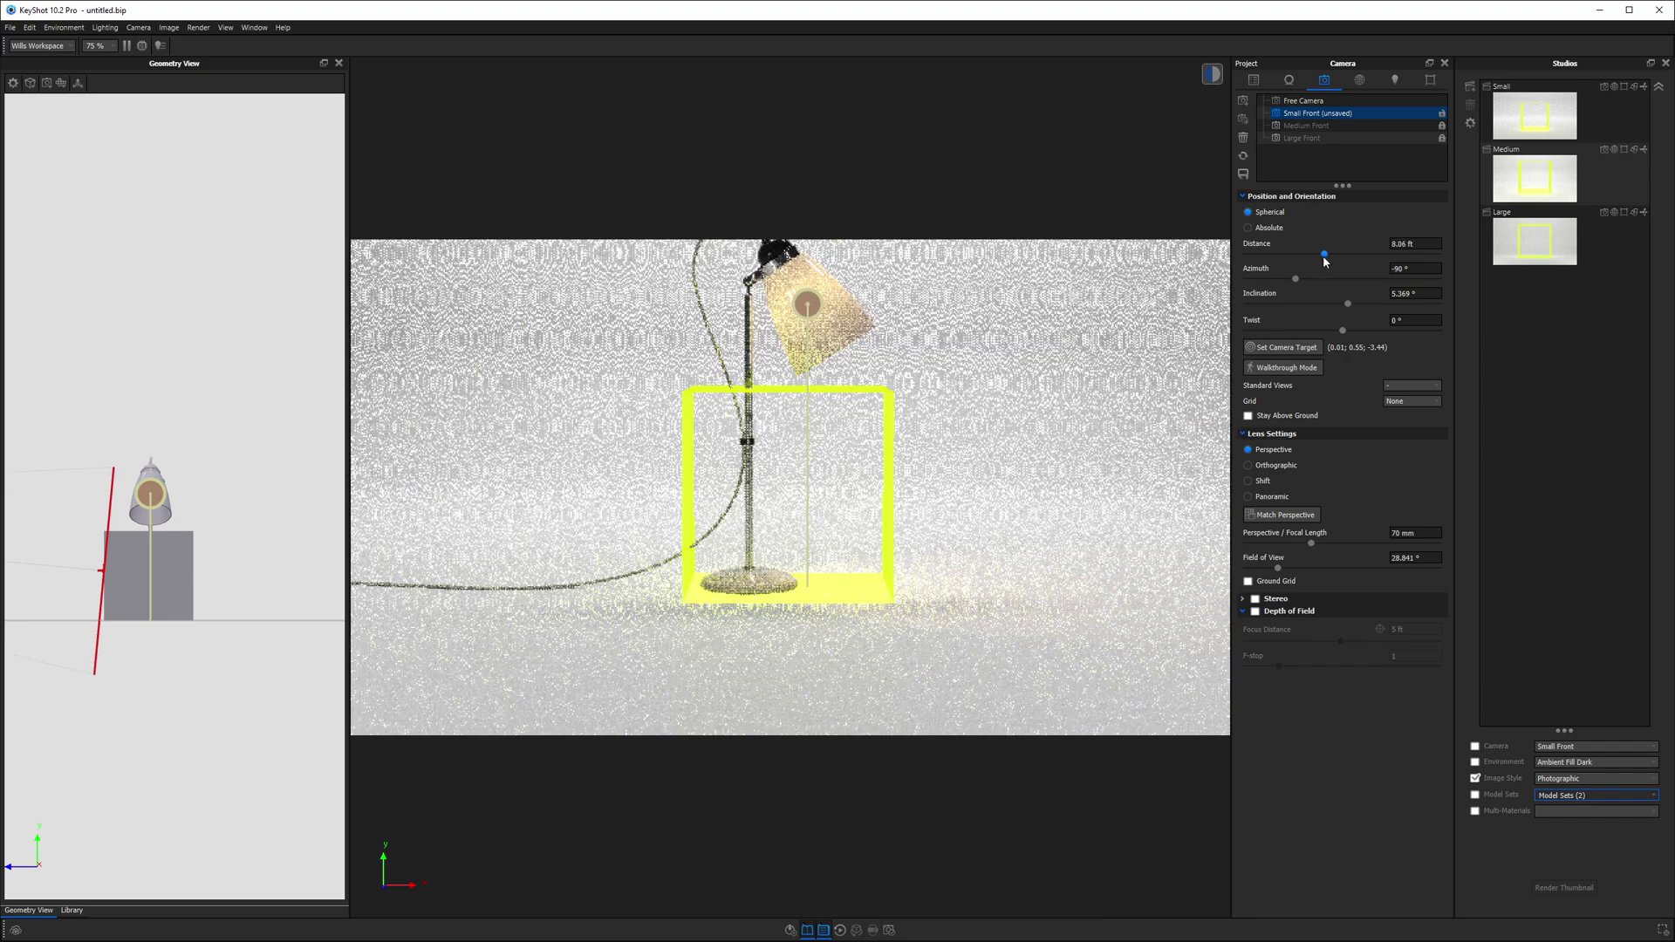
middle_click_drag(793, 413, 819, 486)
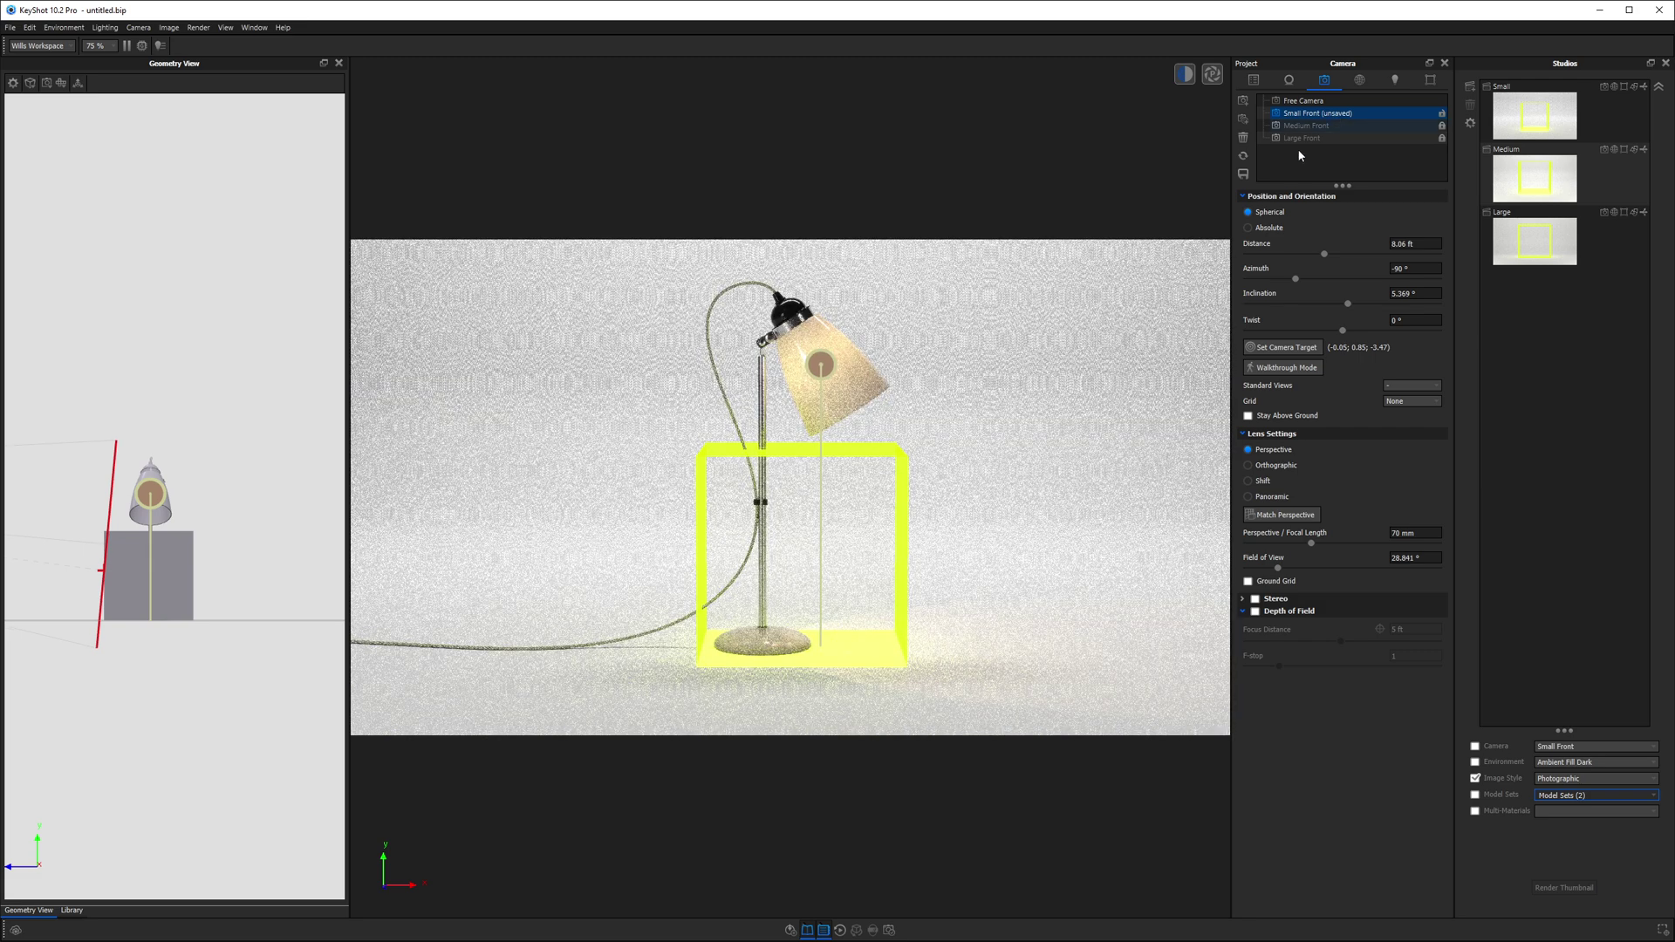
left_click(1244, 175)
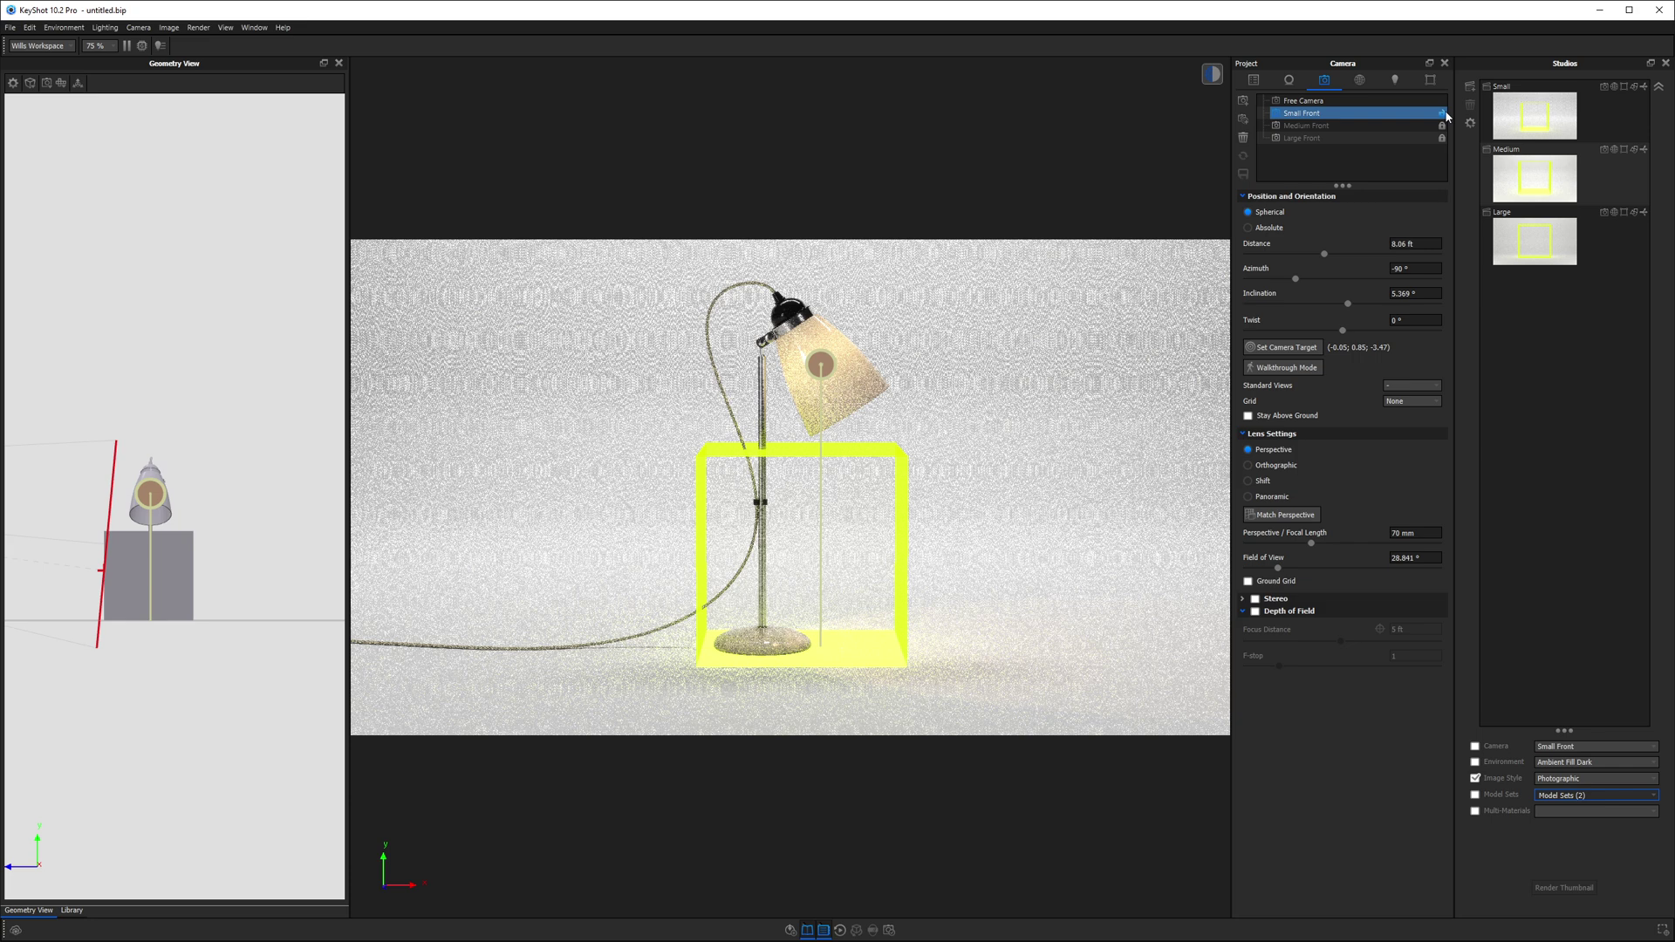
left_click(1441, 113)
- Hide the Small 1x1 ft box so the lamp stands alone on the studio floor
left_click(1253, 80)
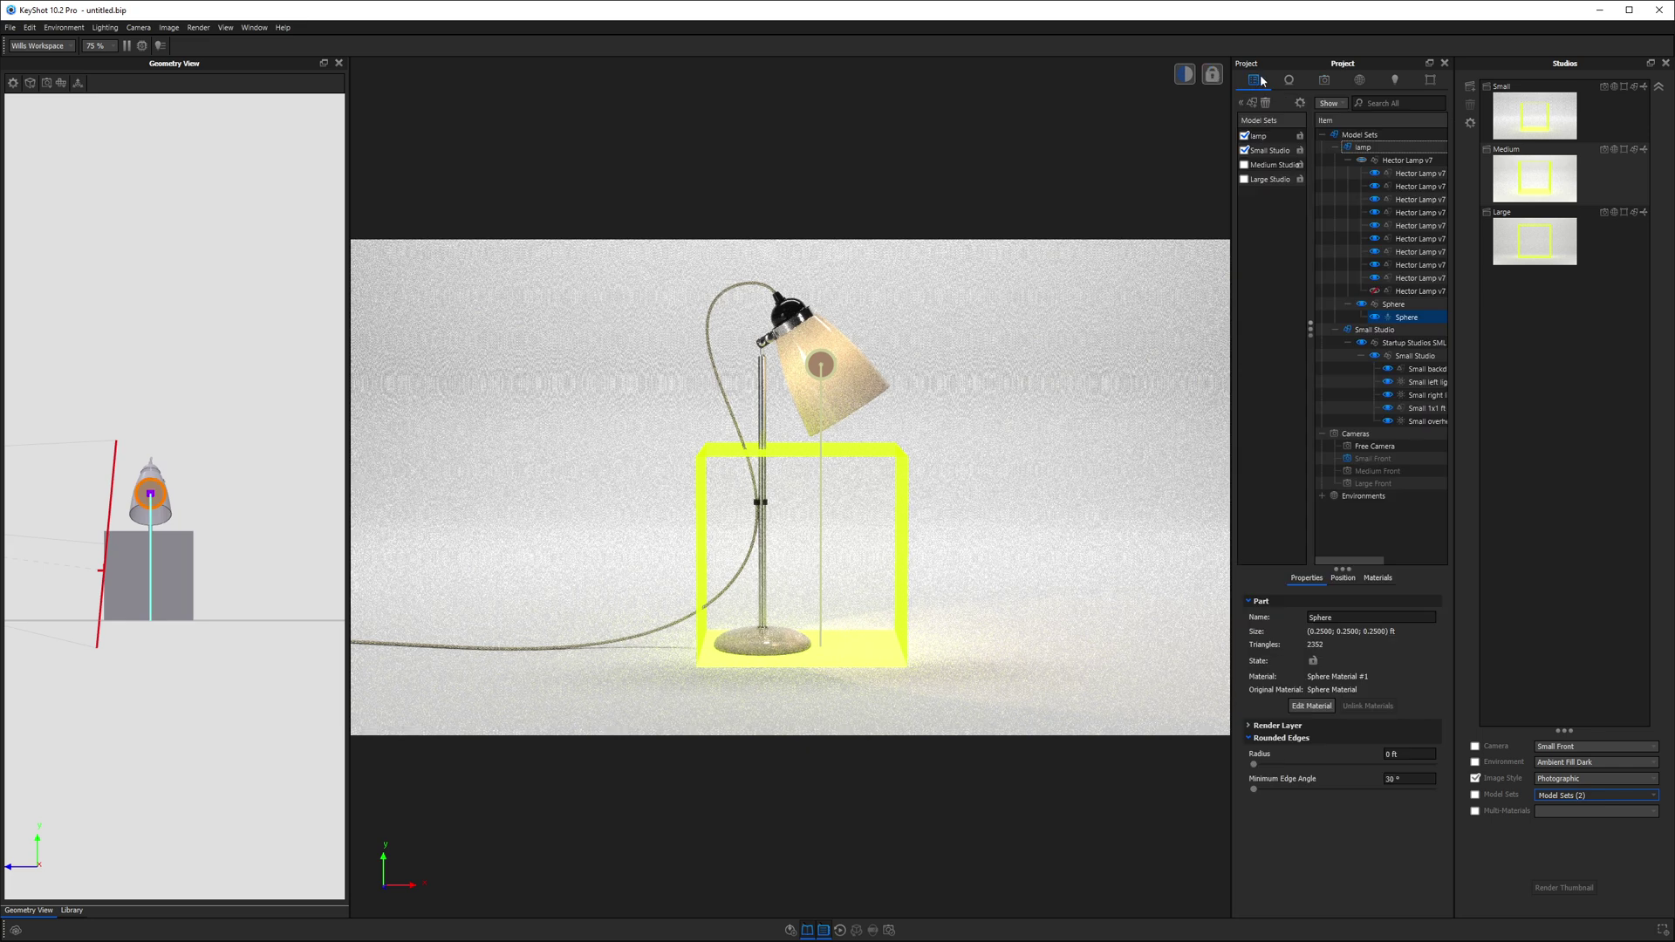
left_click(1406, 317)
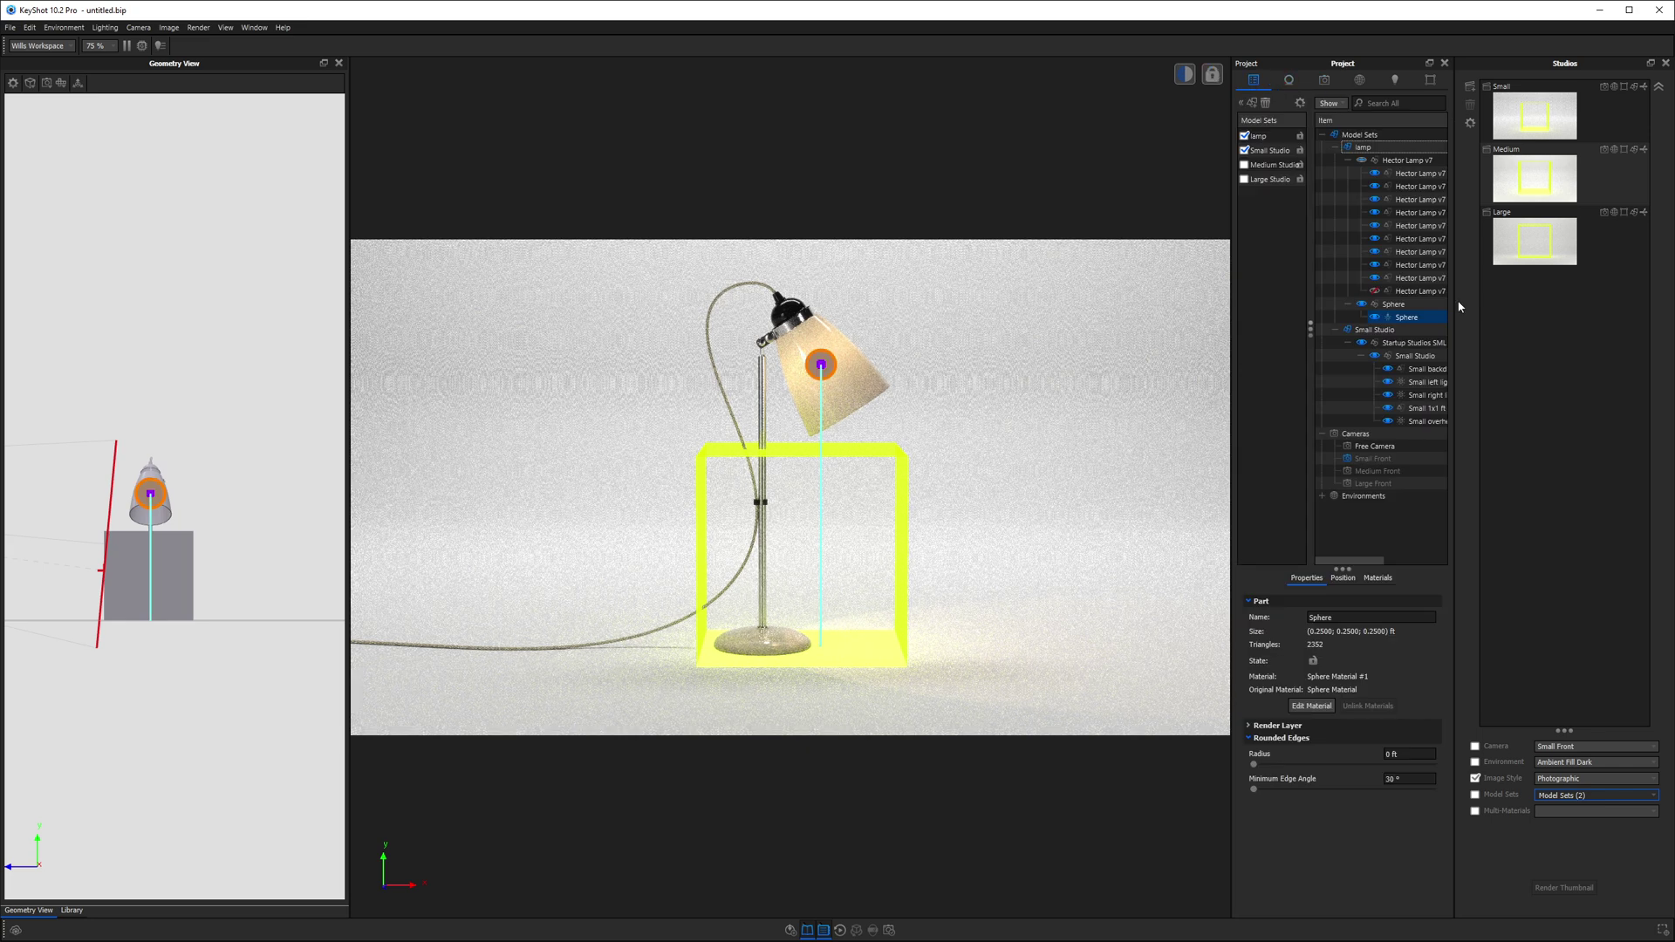
right_click(1424, 412)
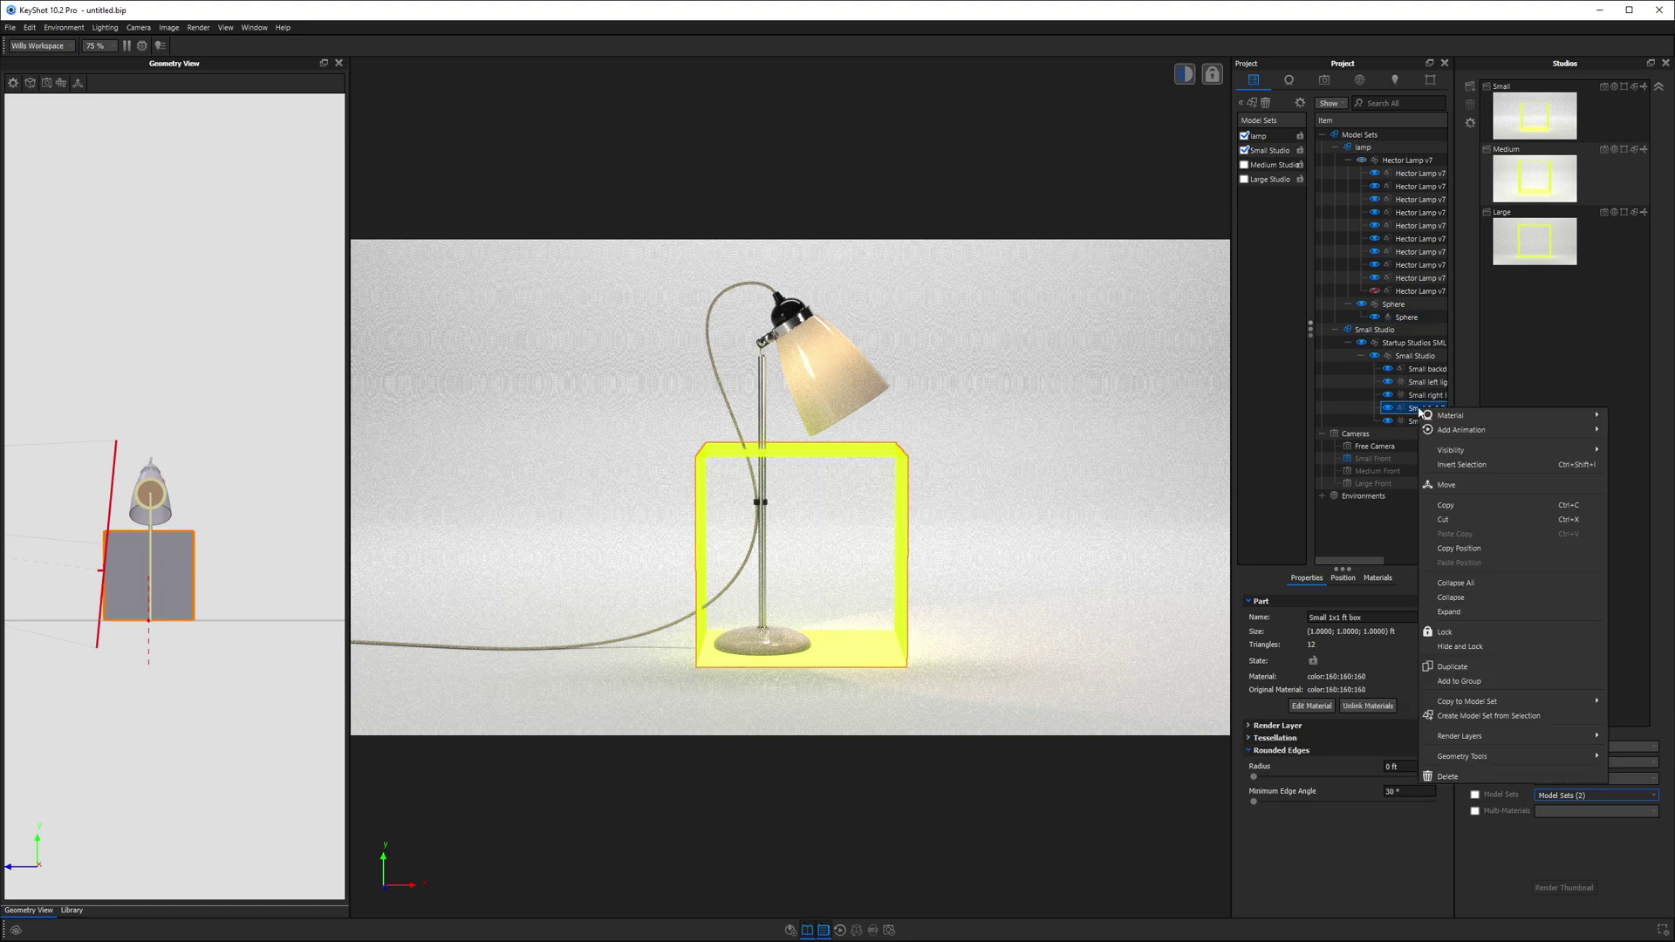
left_click(1483, 646)
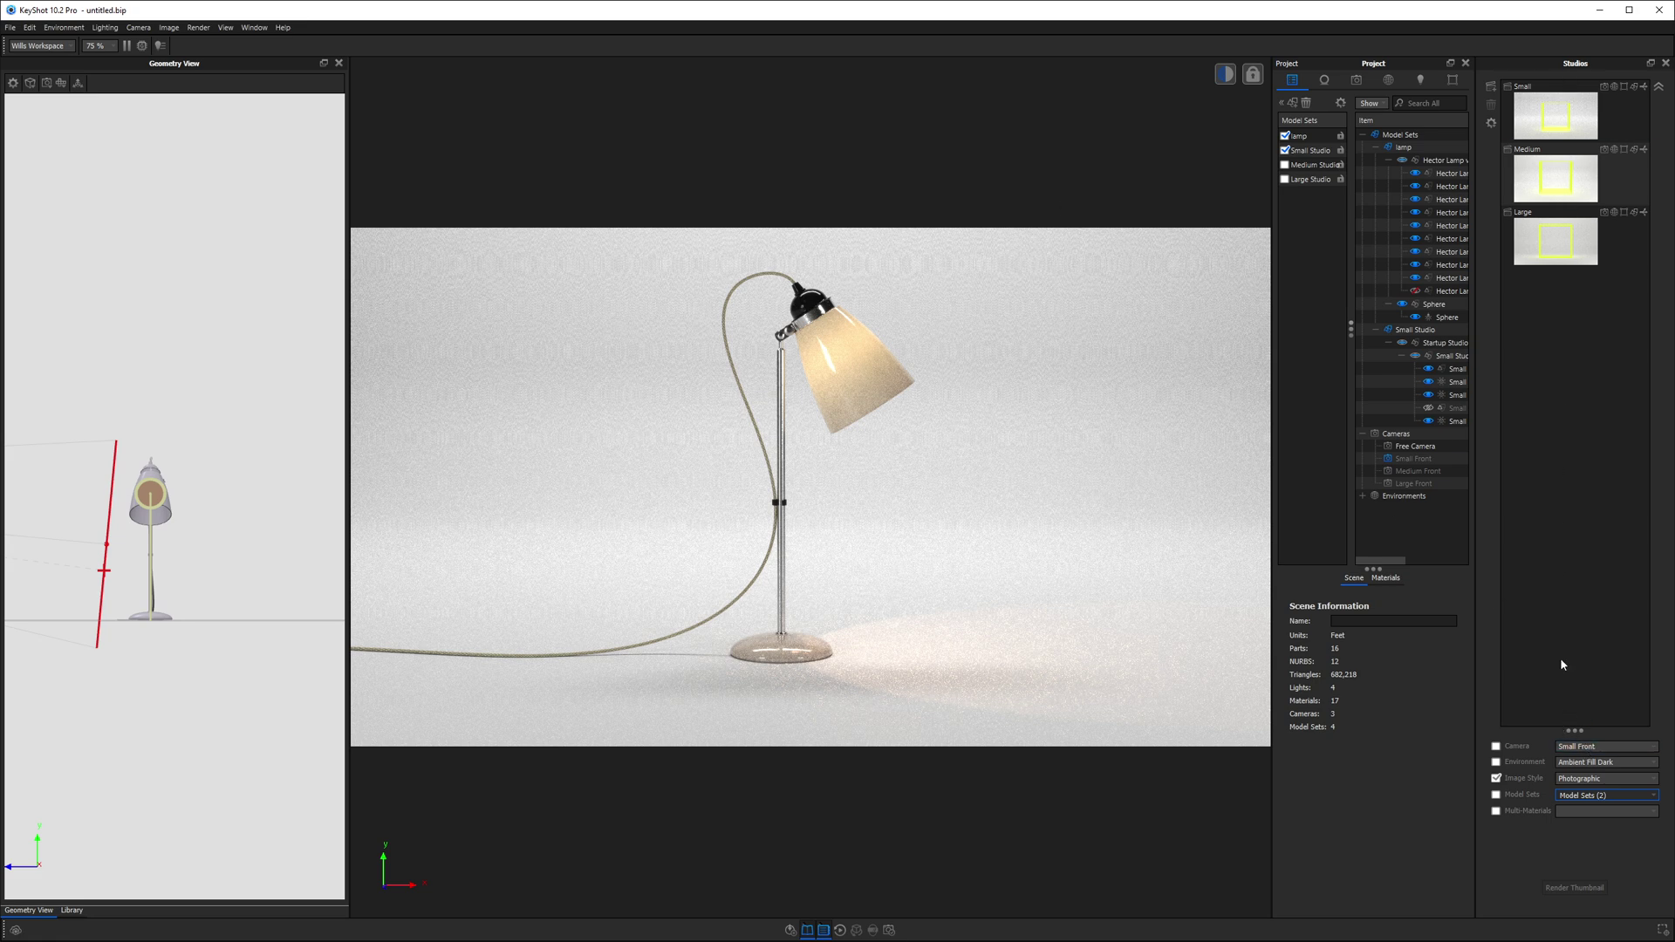
- Make the Small studio active and add the lamp model set alongside Small Studio
left_click_drag(1575, 740, 1558, 268)
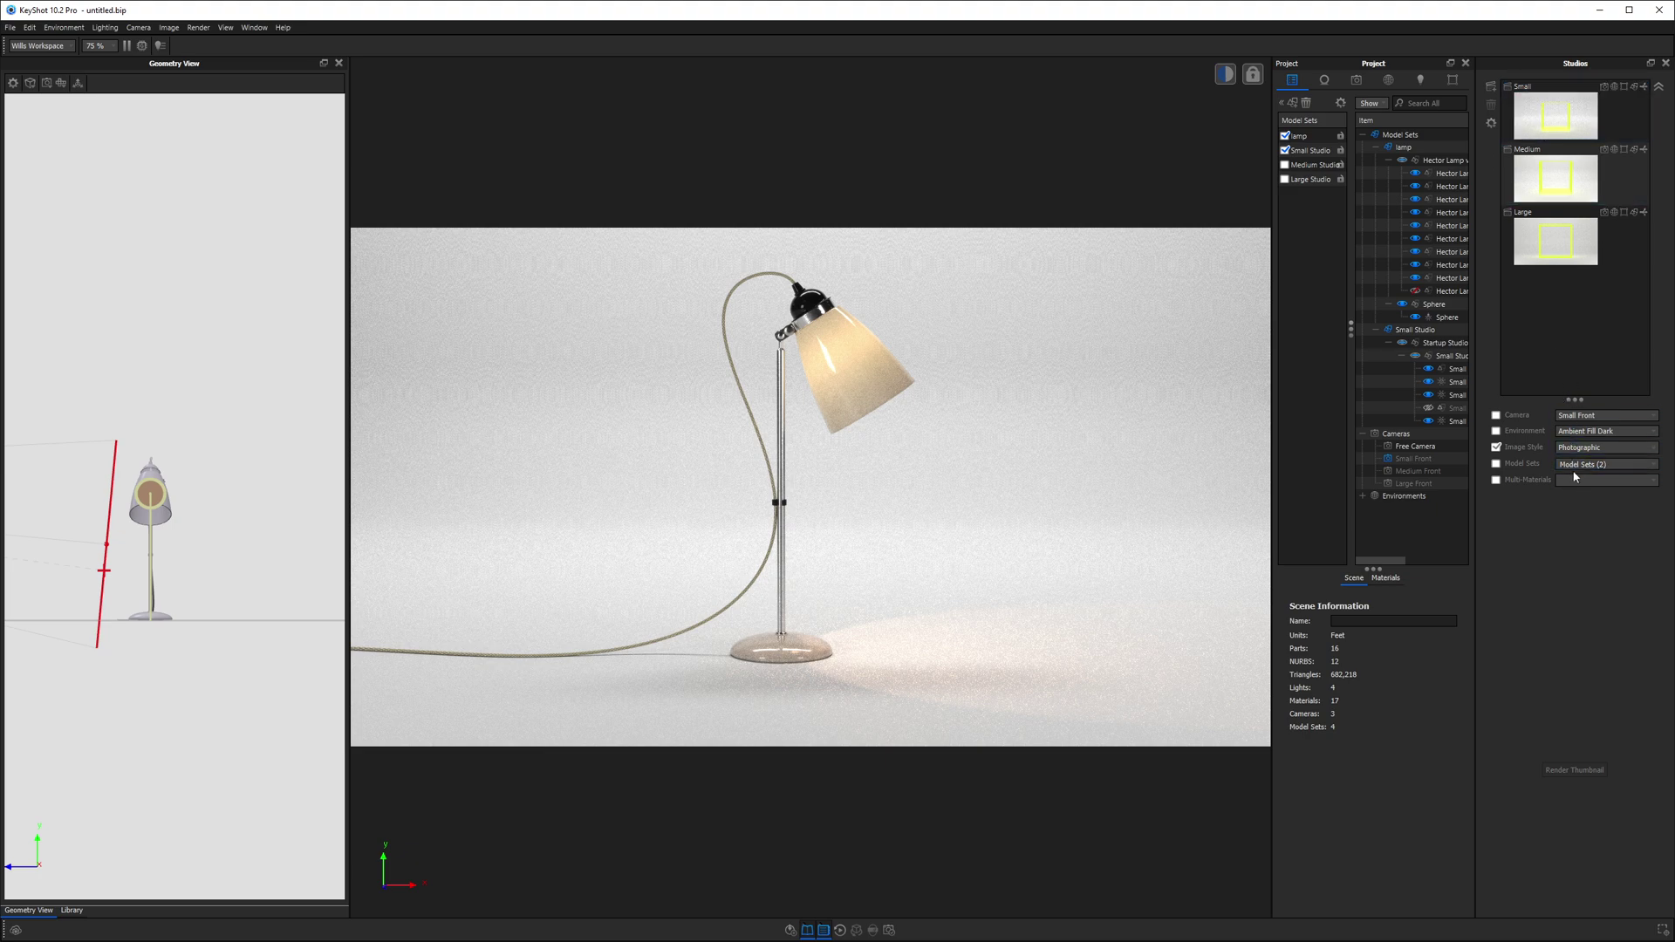
double_click(1537, 118)
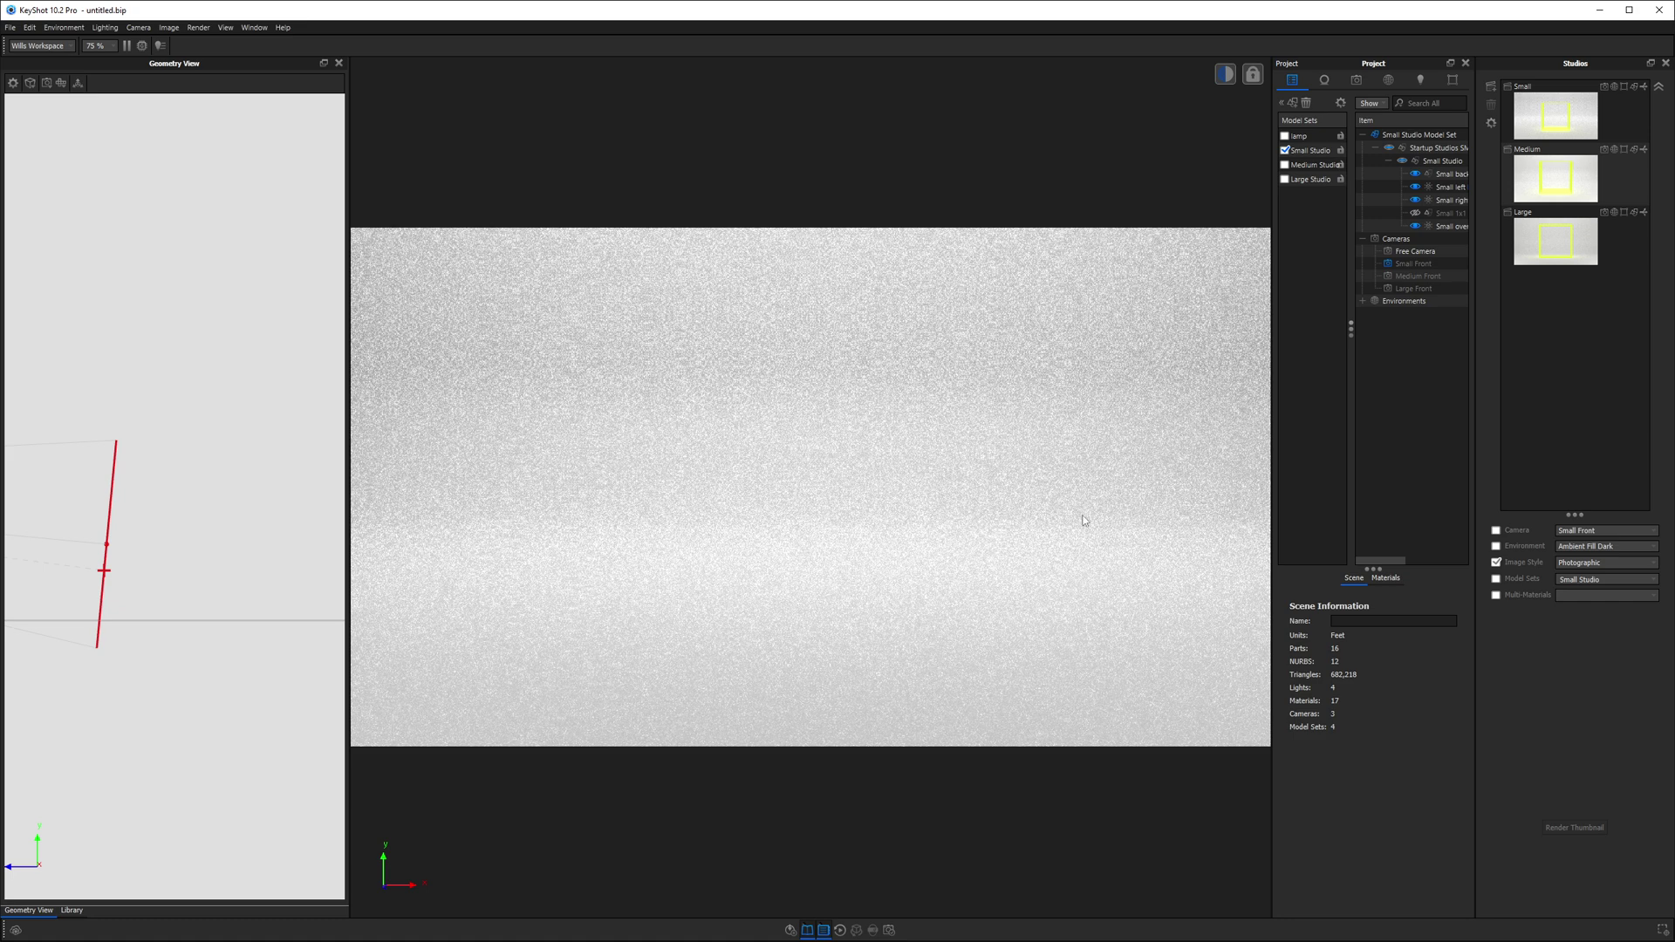
left_click(1544, 122)
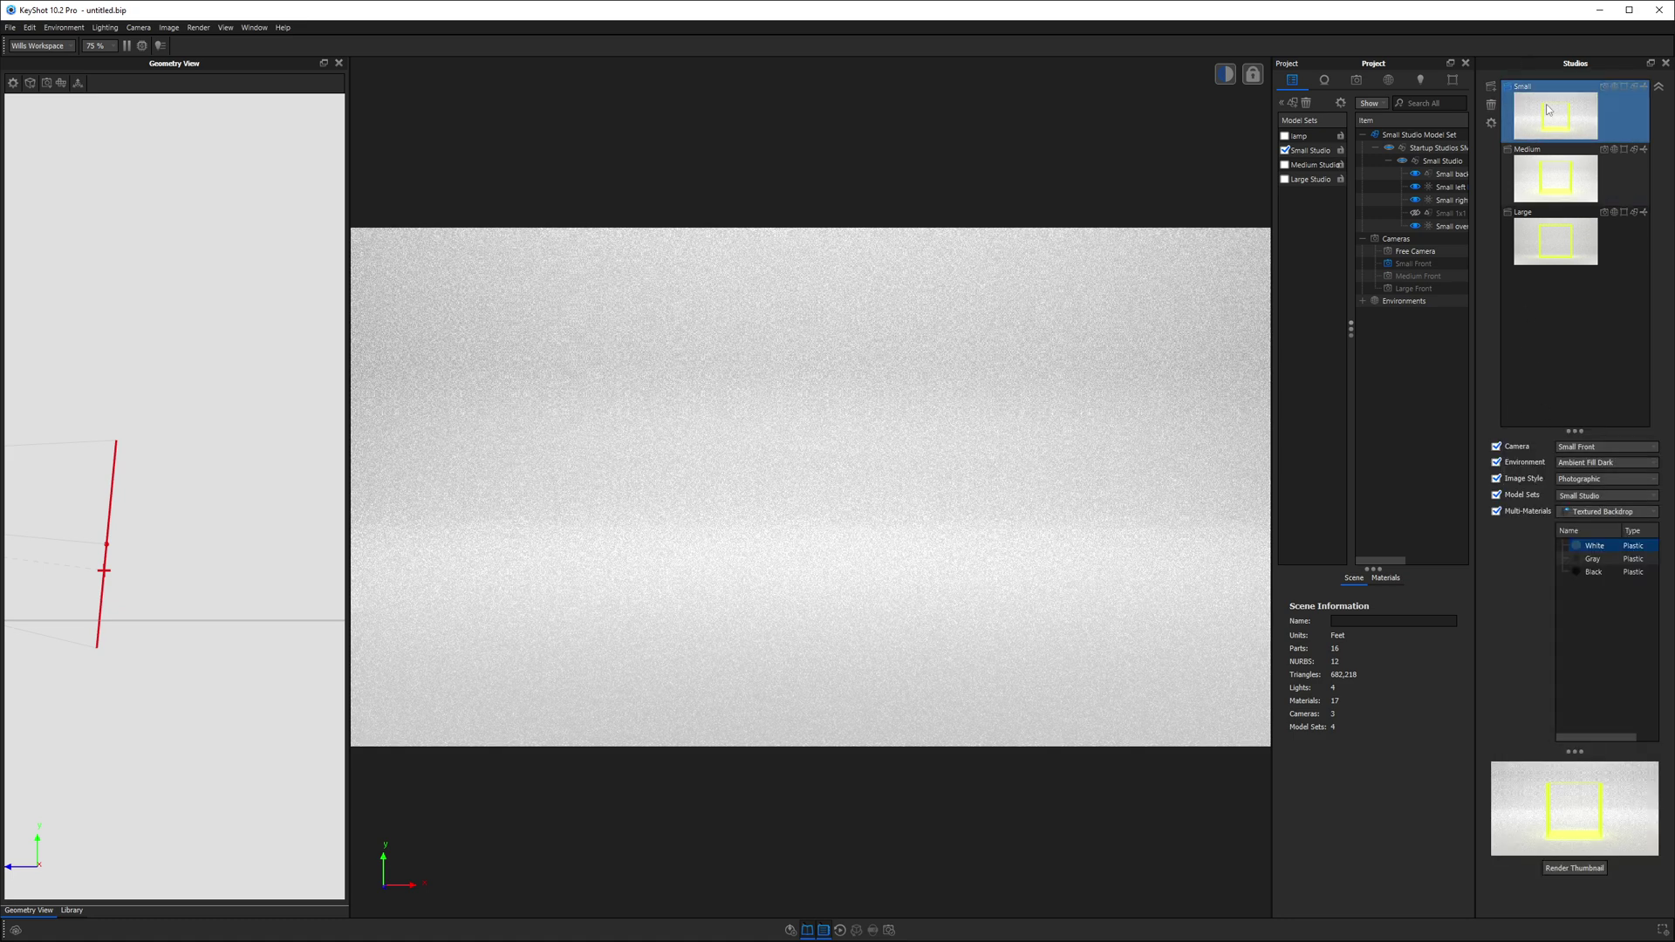
left_click(1571, 496)
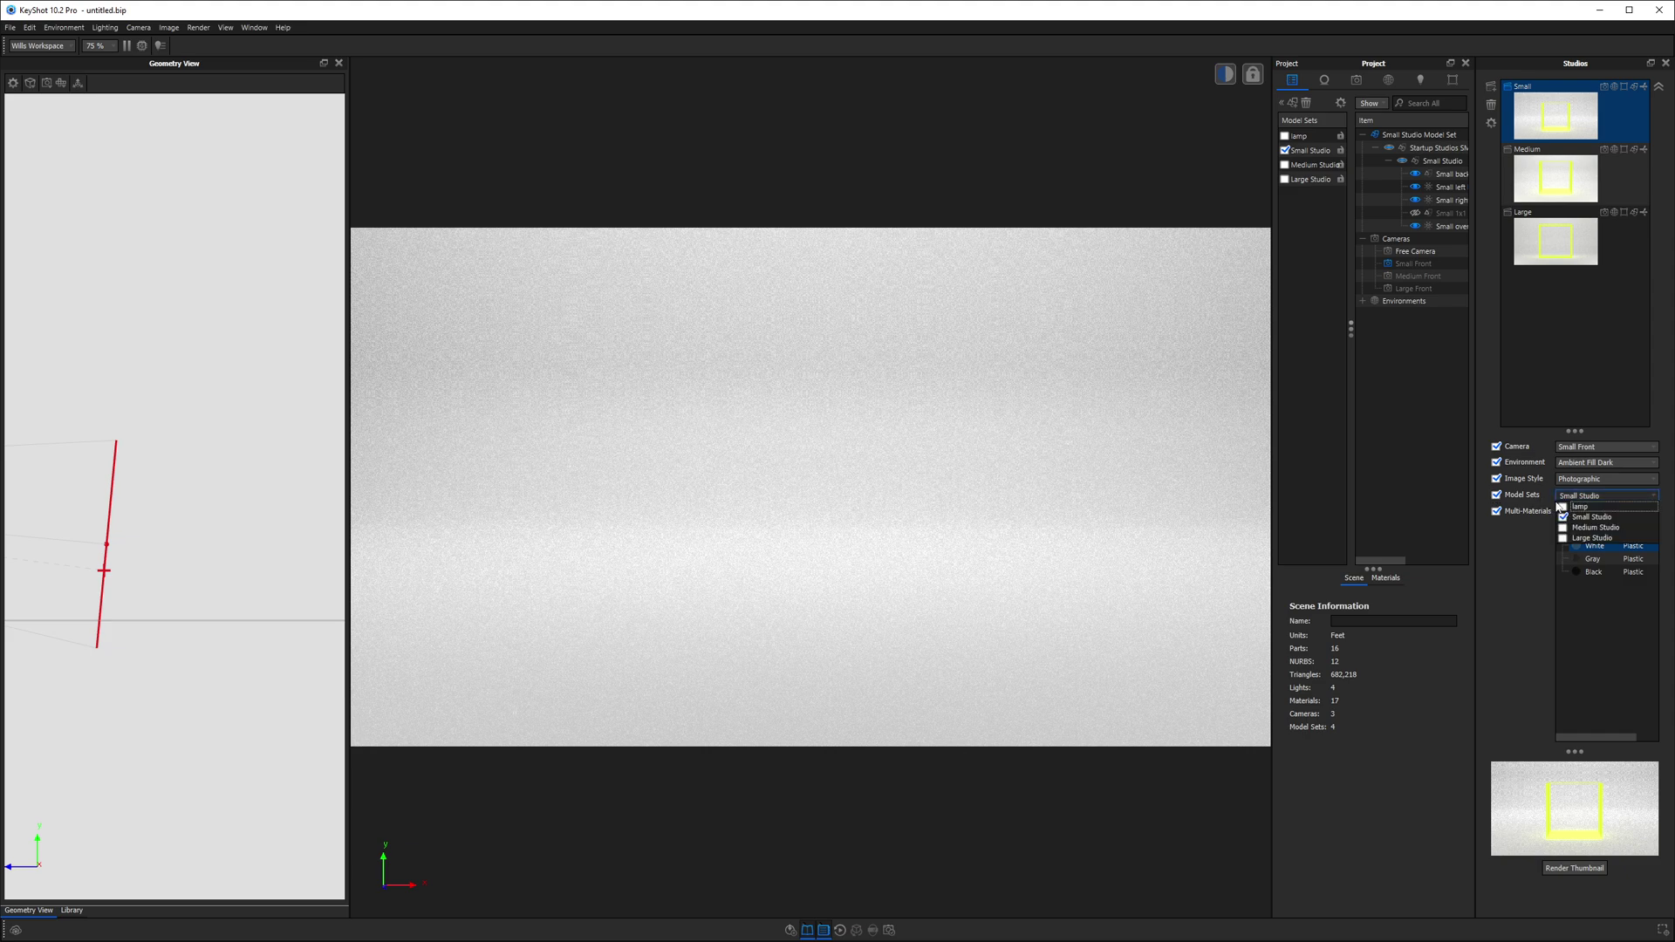
left_click(1563, 507)
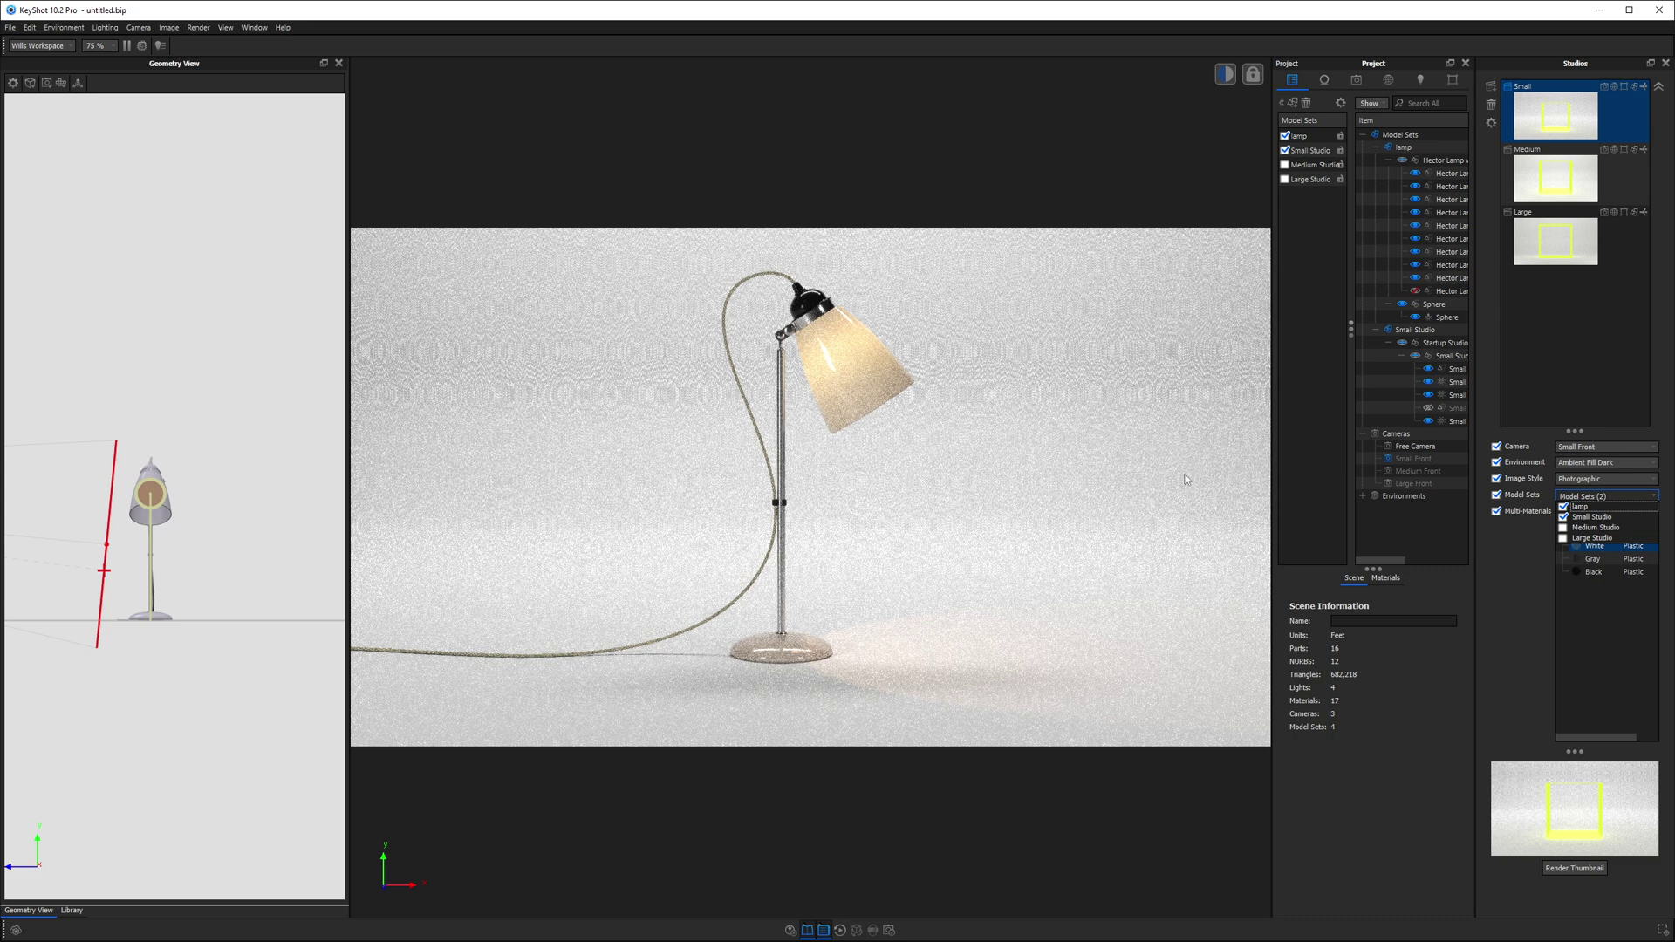
- Try a black backdrop in the Small studio, then return it to white
left_click(1583, 365)
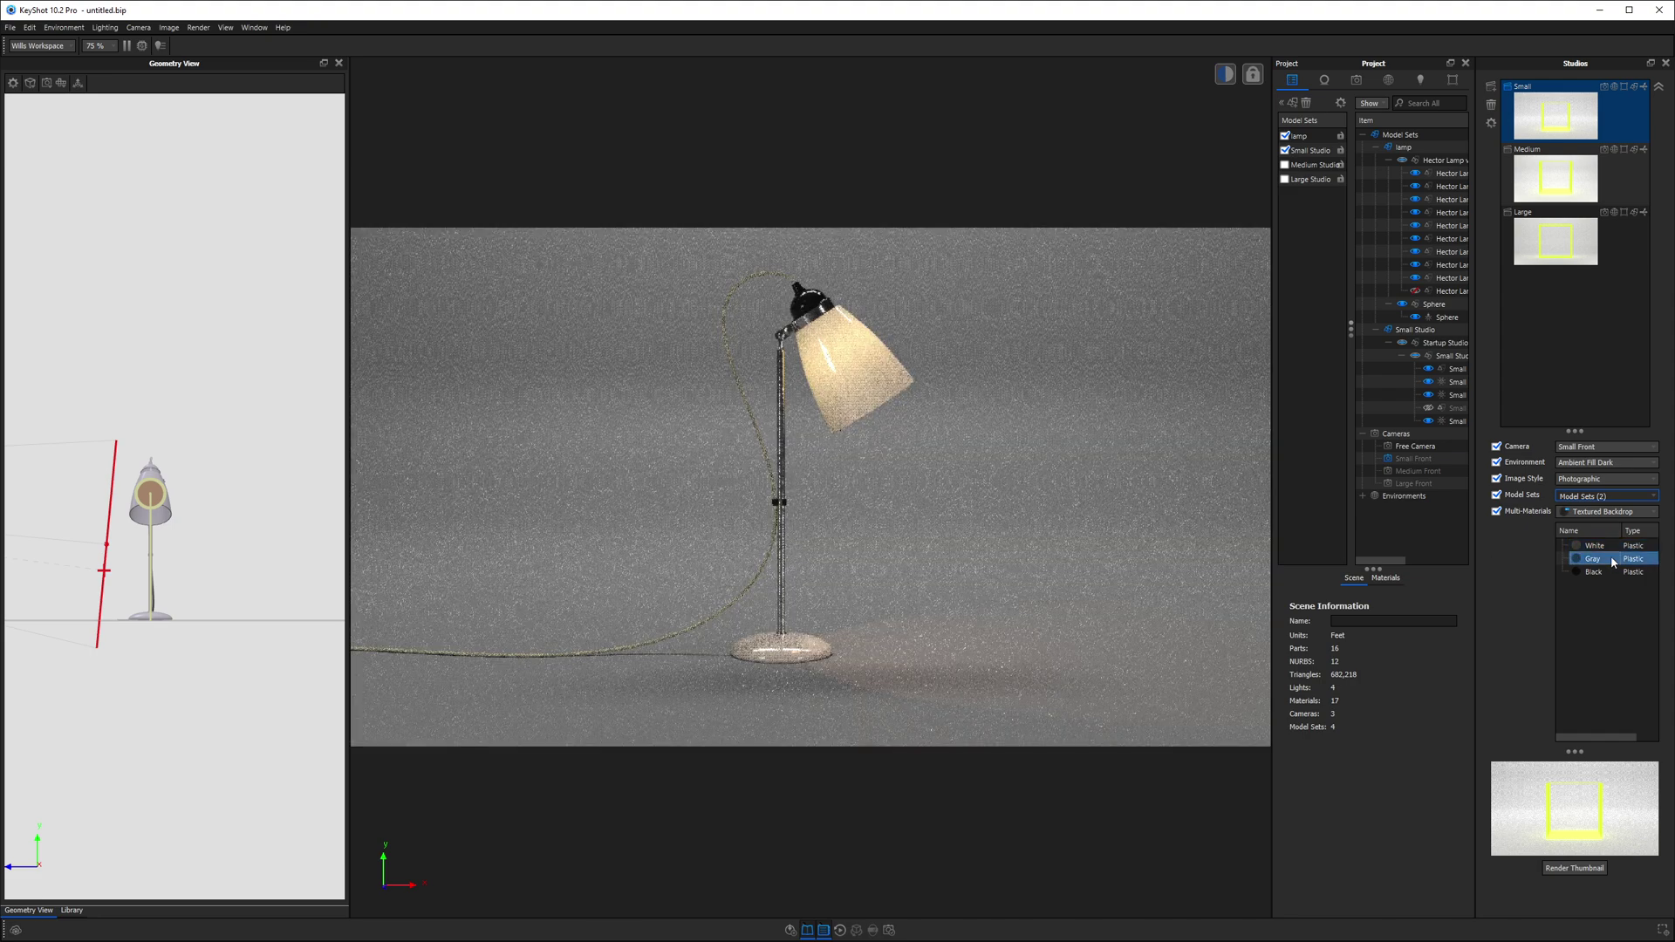
left_click(1601, 572)
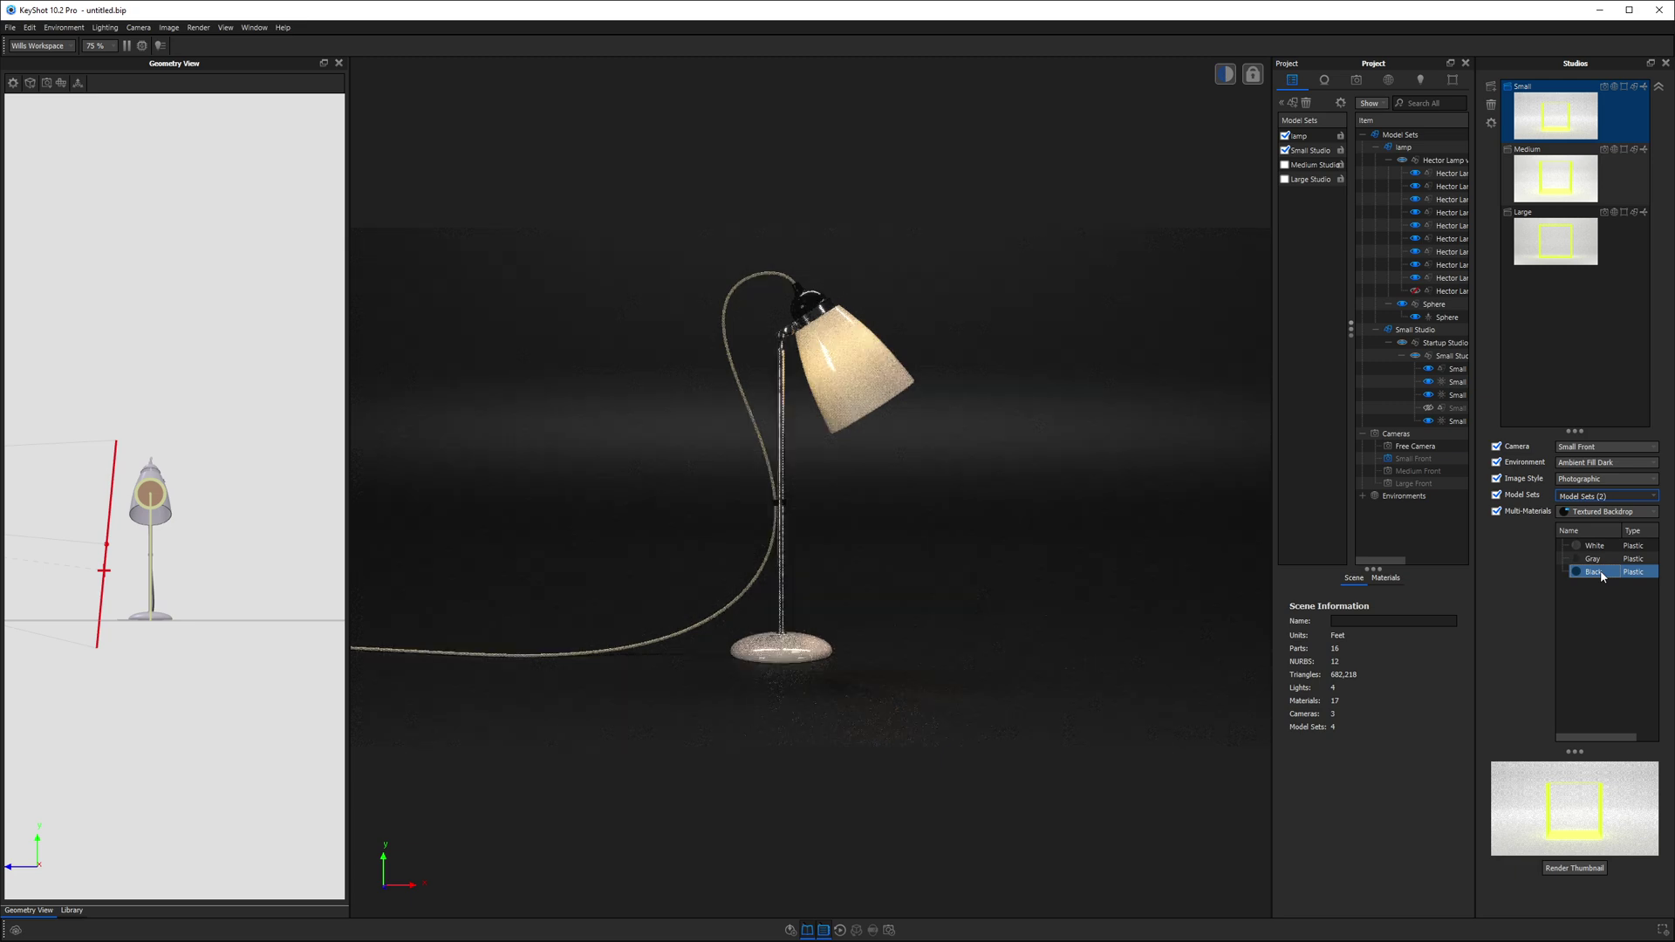
left_click(1603, 547)
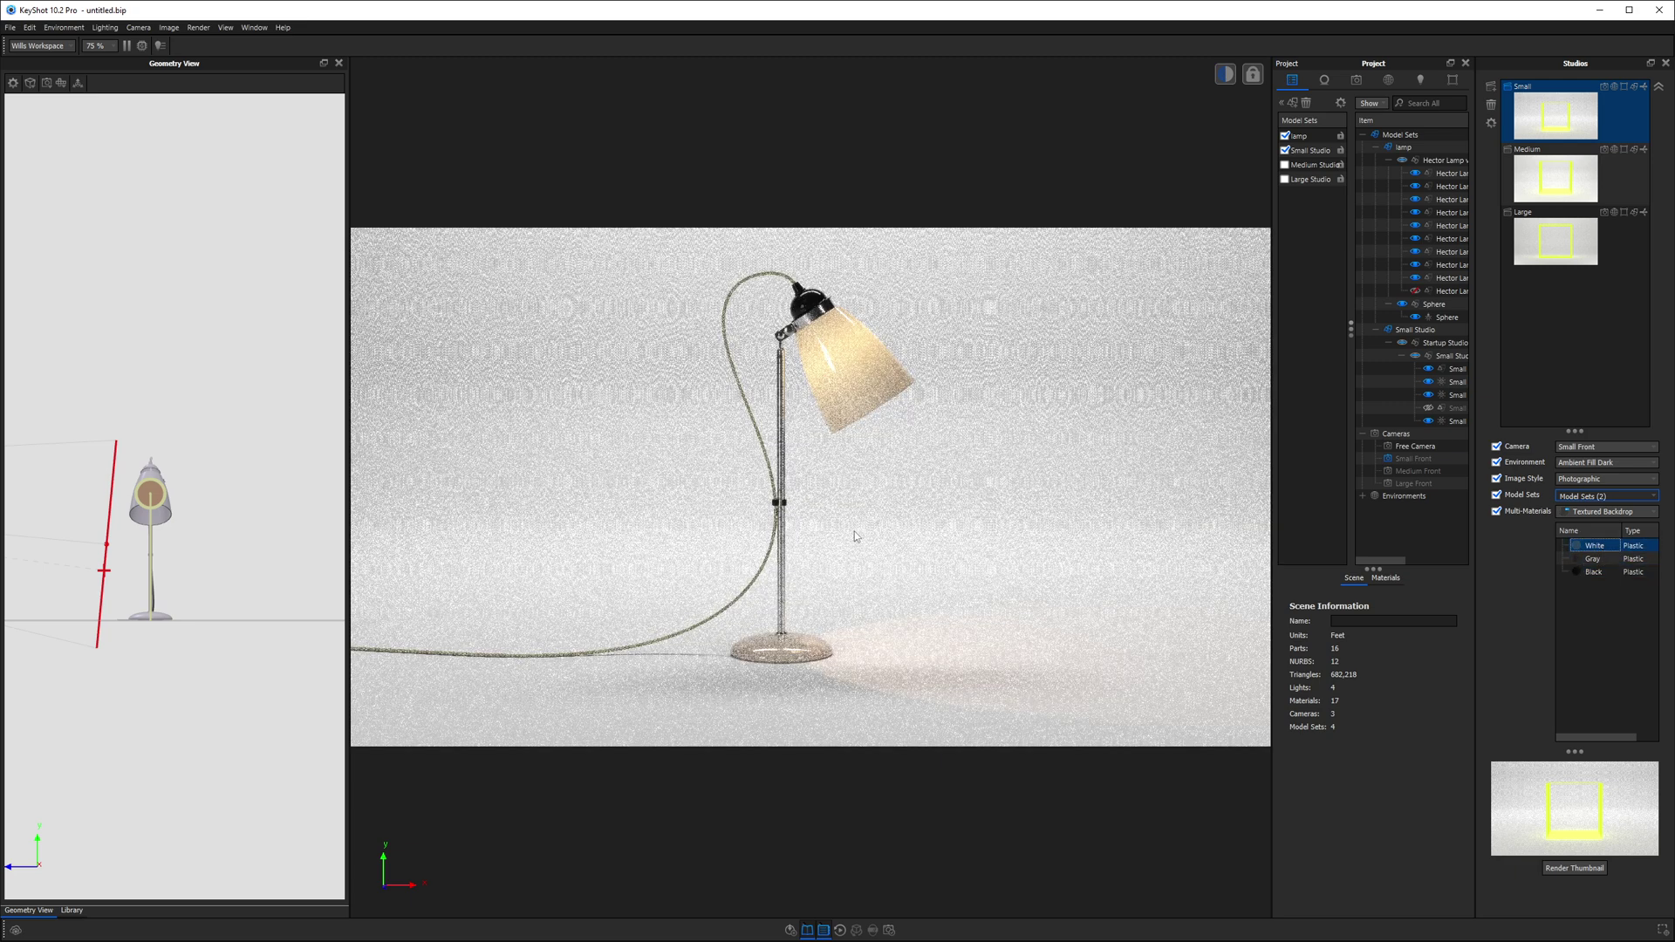
- Compare Neutral, Cool and Warm Small Front Lights, settling on Cool
left_click(1563, 519)
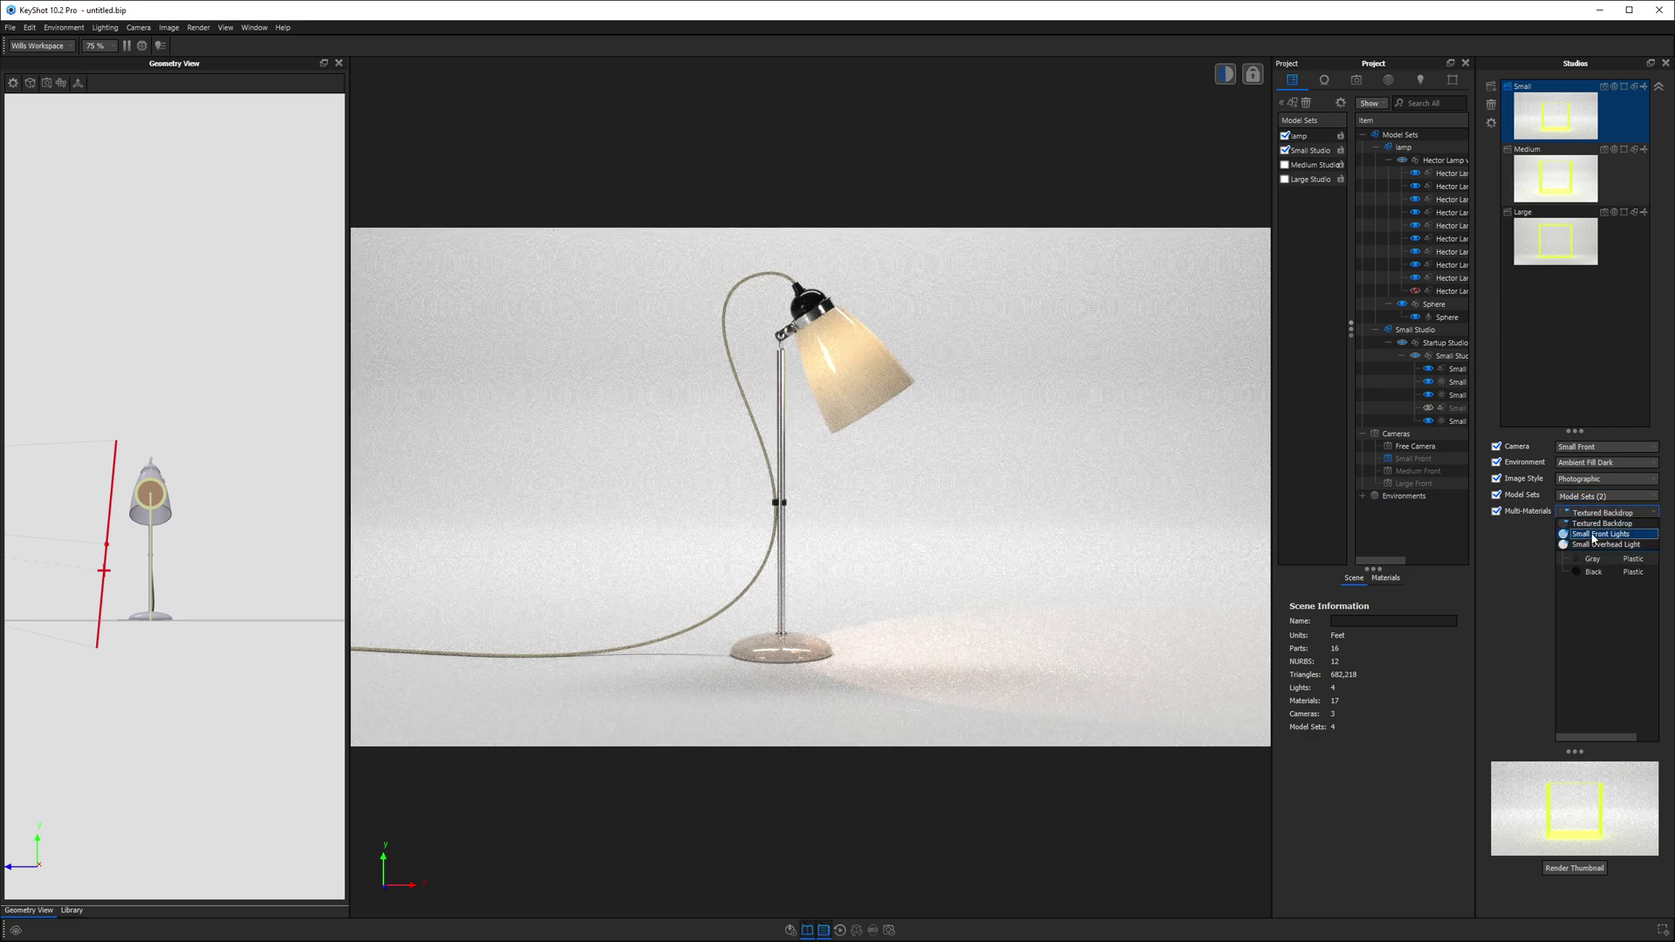
left_click(1592, 535)
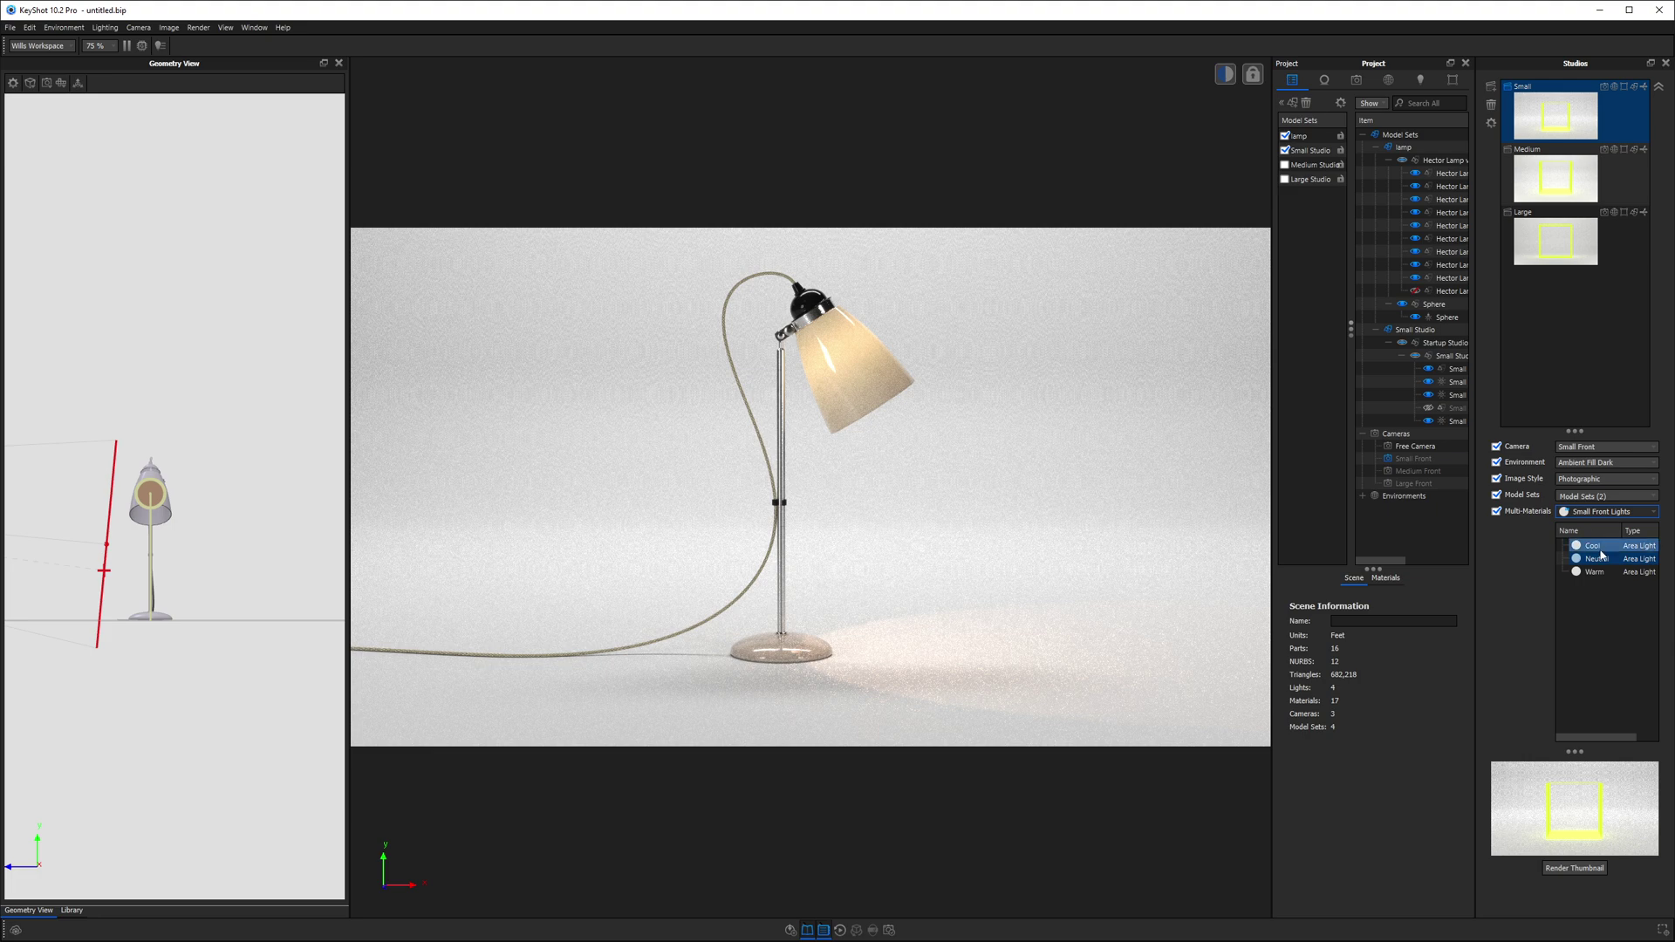
left_click(1601, 558)
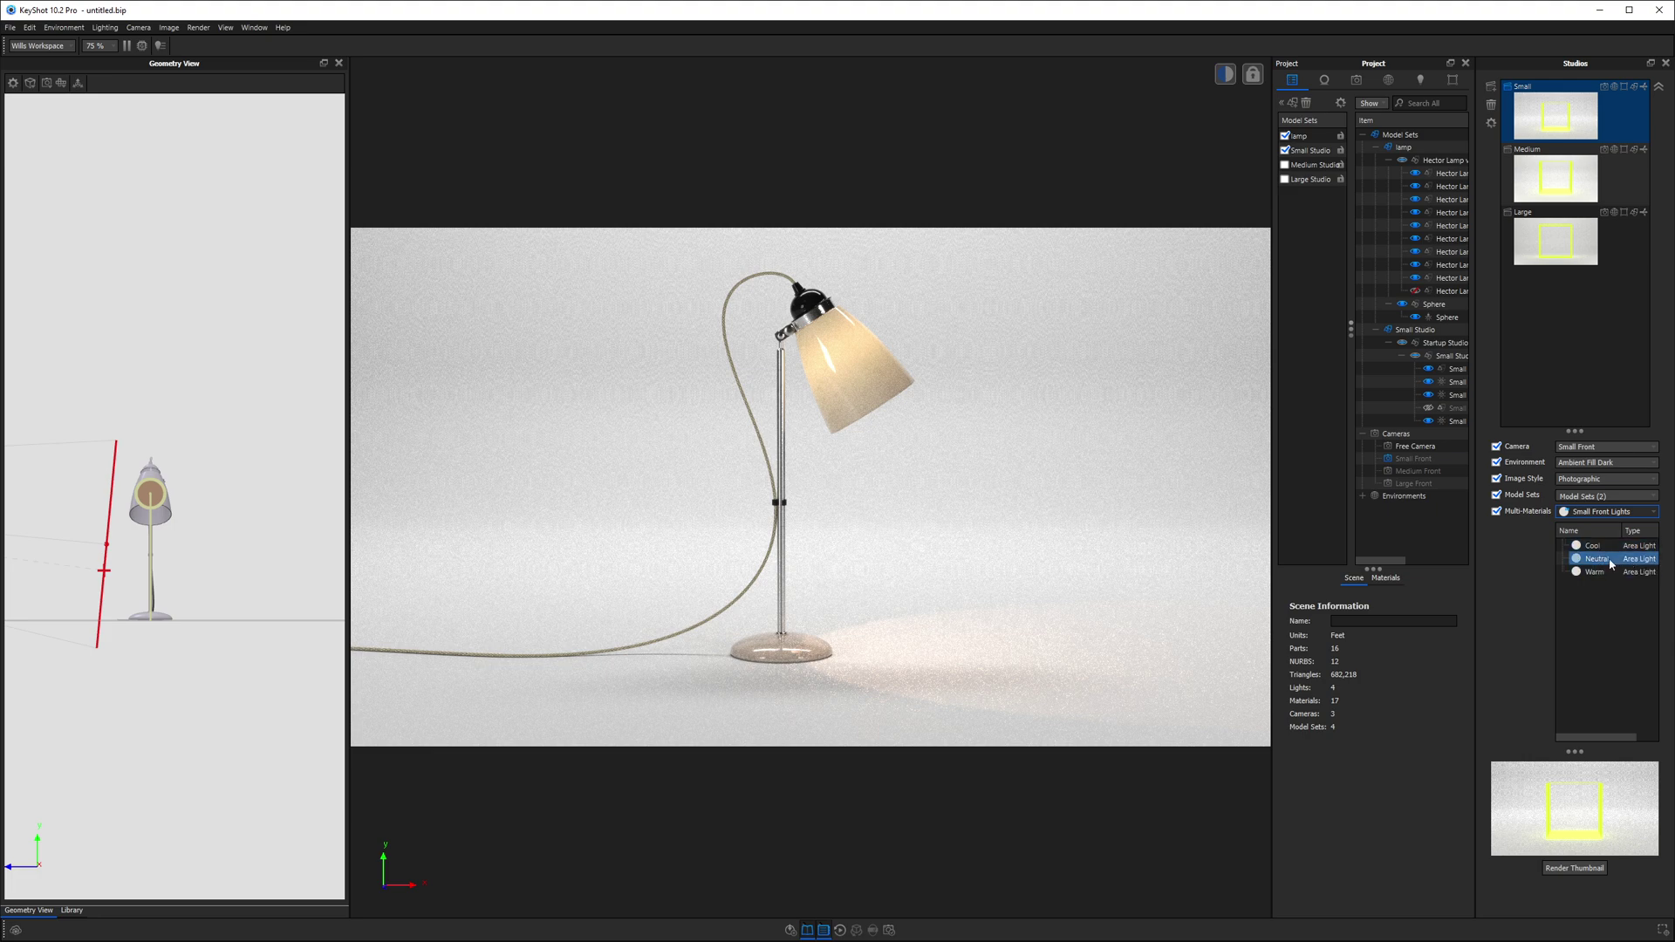
left_click(1592, 545)
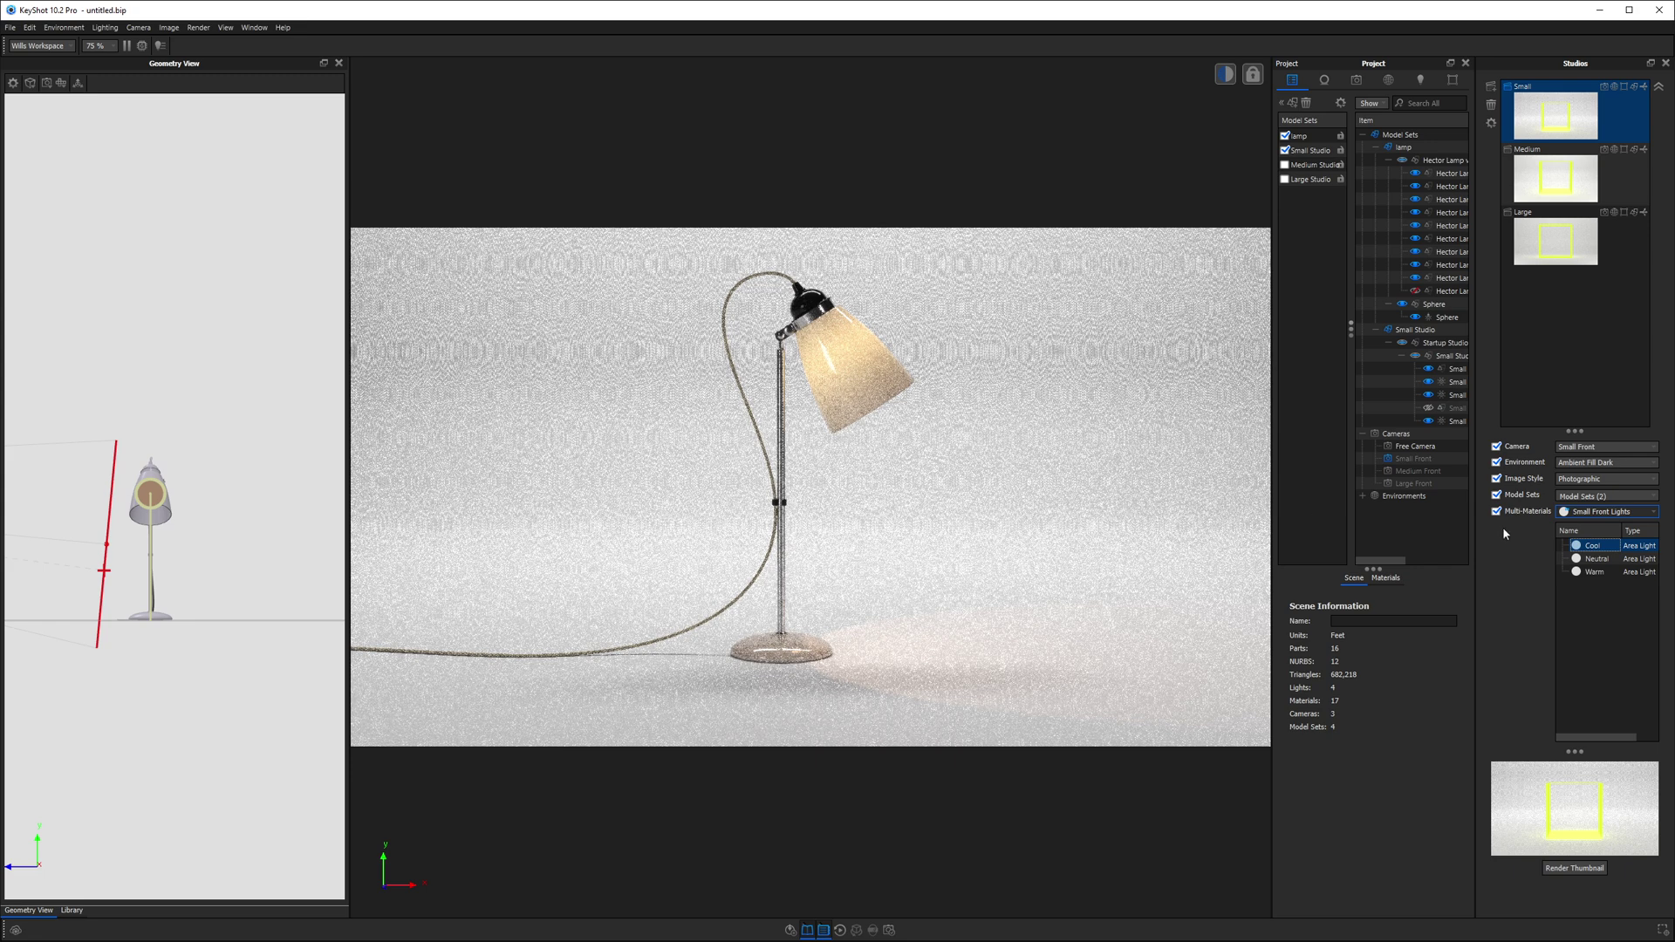
left_click(1592, 572)
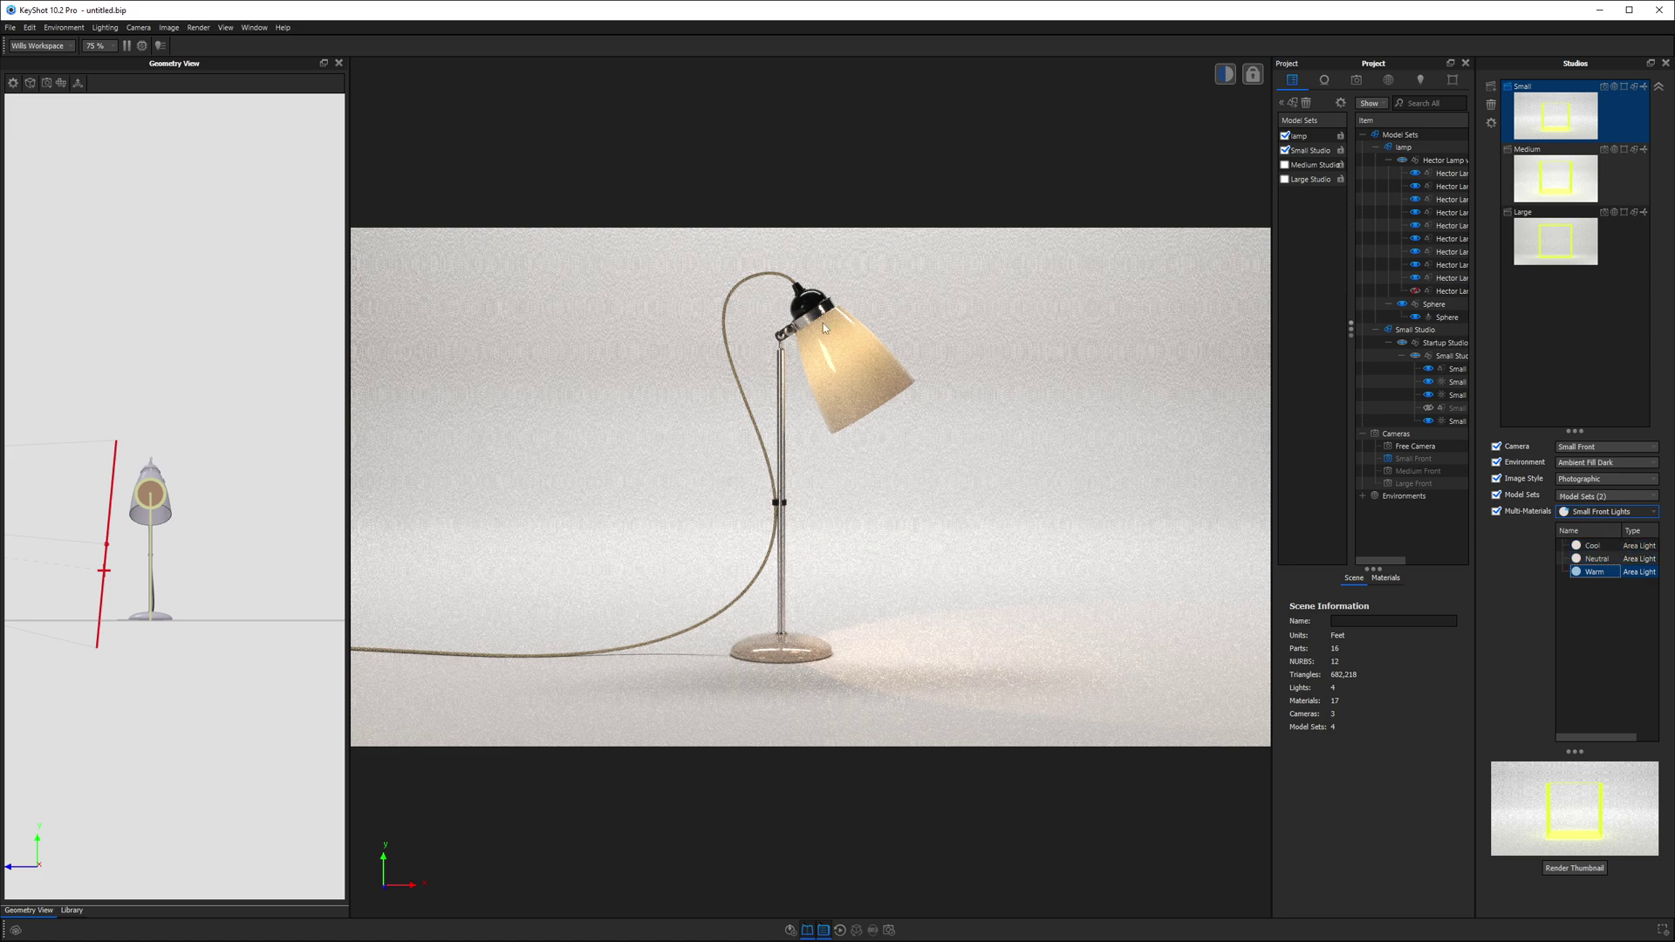
left_click(1598, 549)
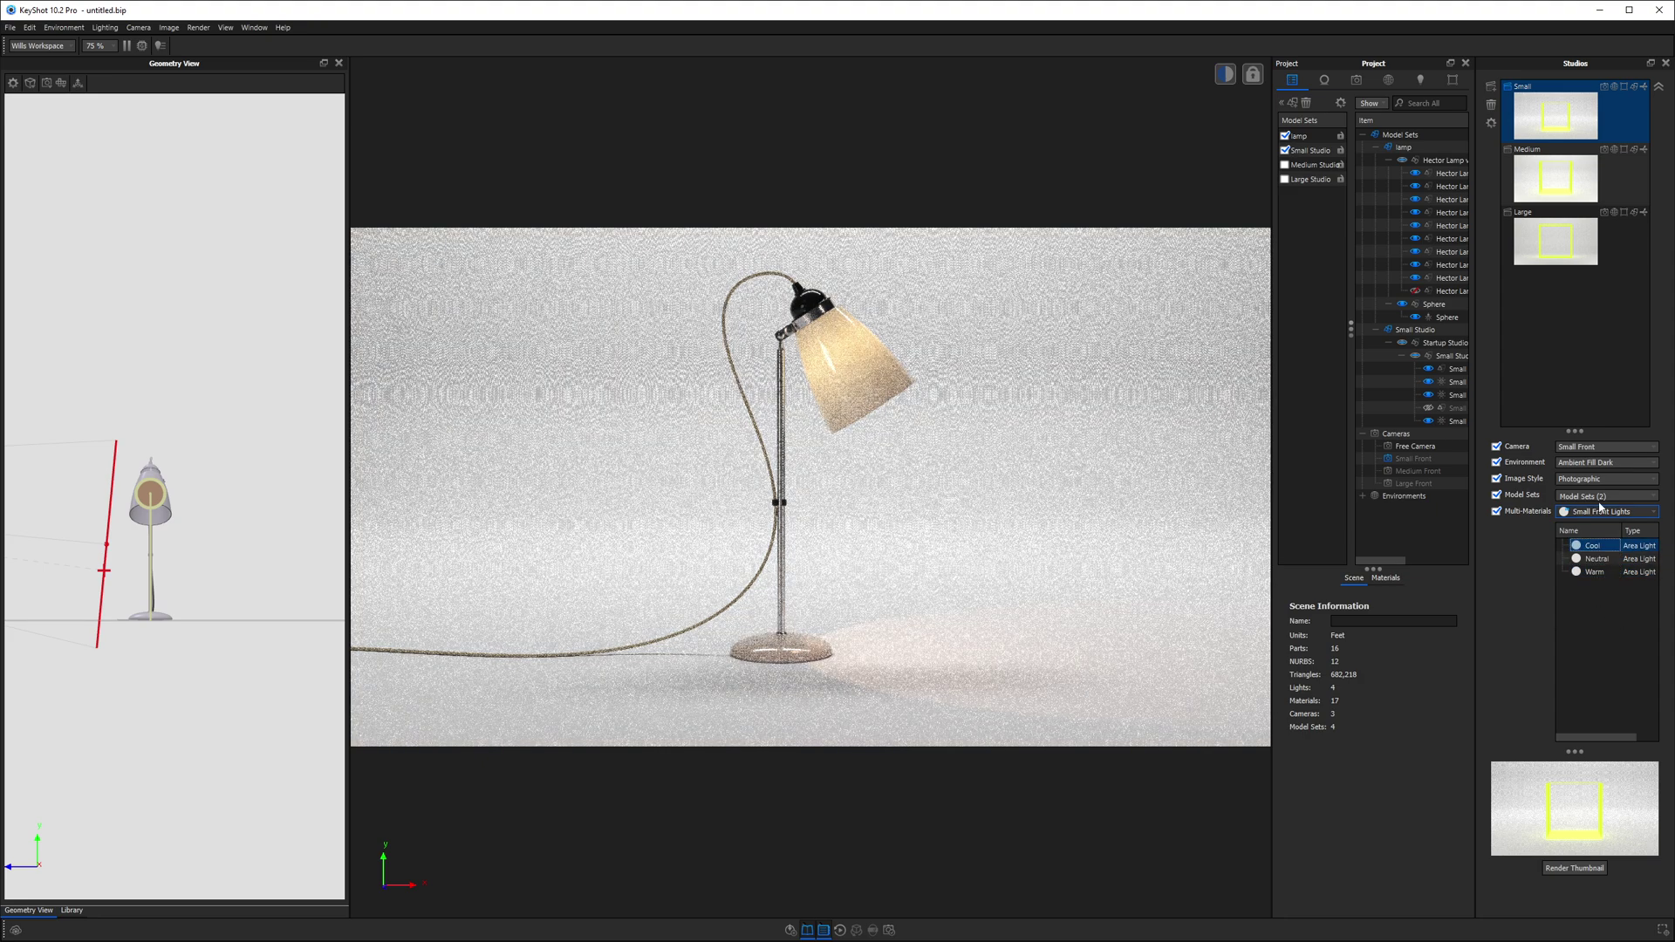
- Set the Small Overhead Light variation to Cool
left_click(1602, 513)
left_click(1603, 544)
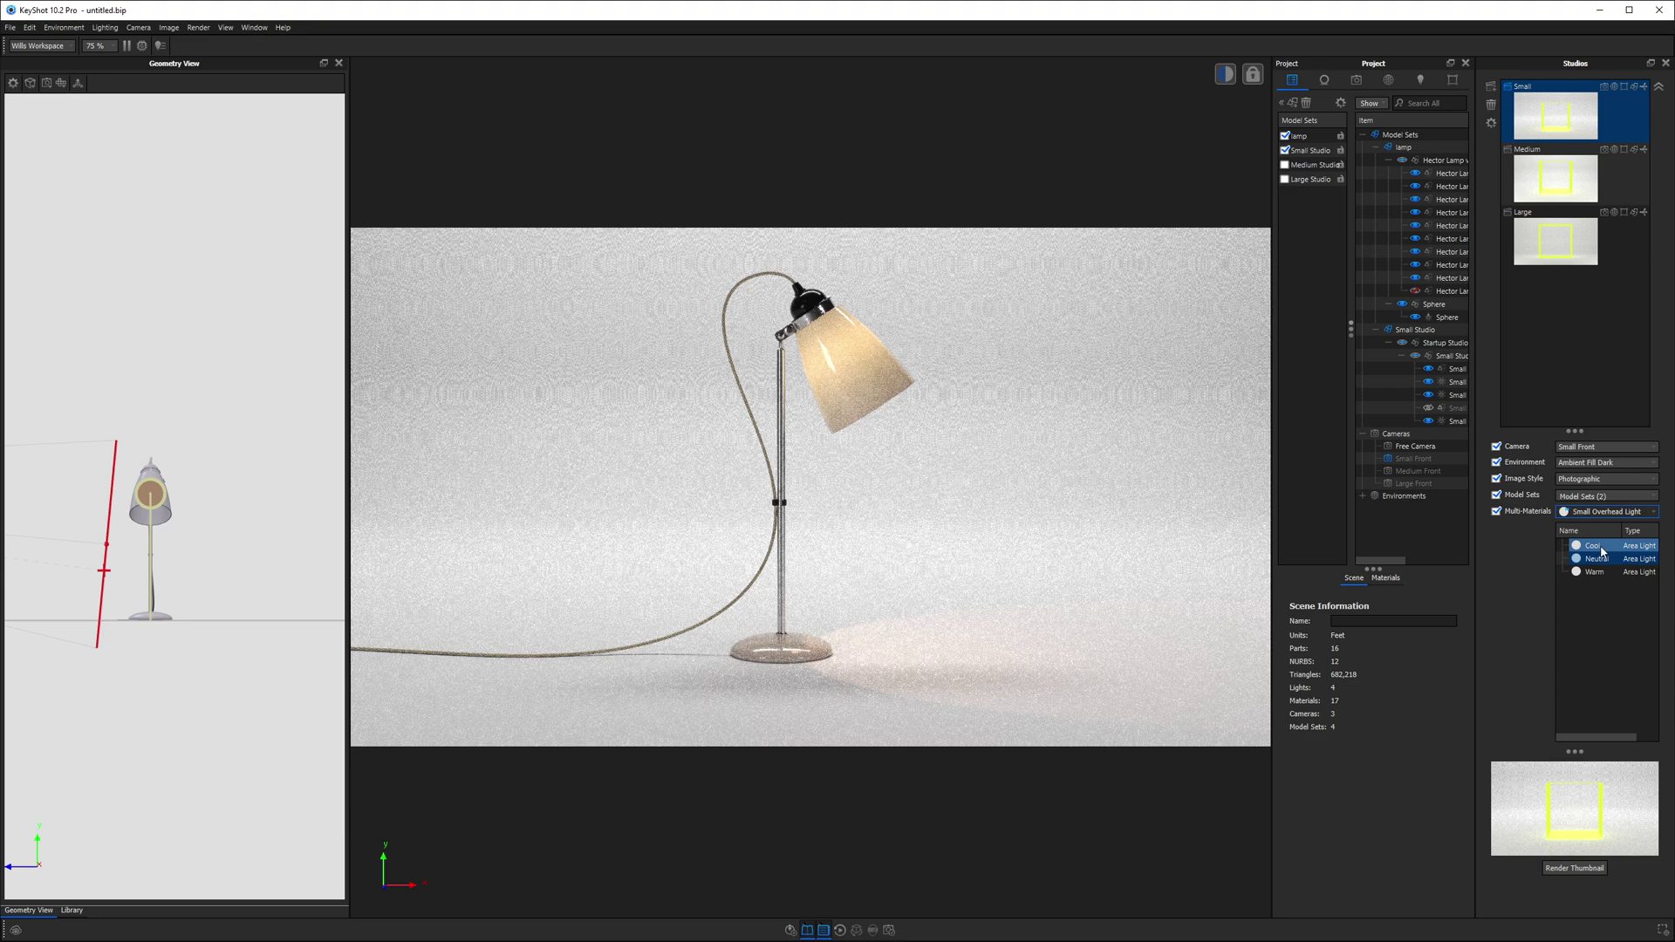
left_click(1592, 546)
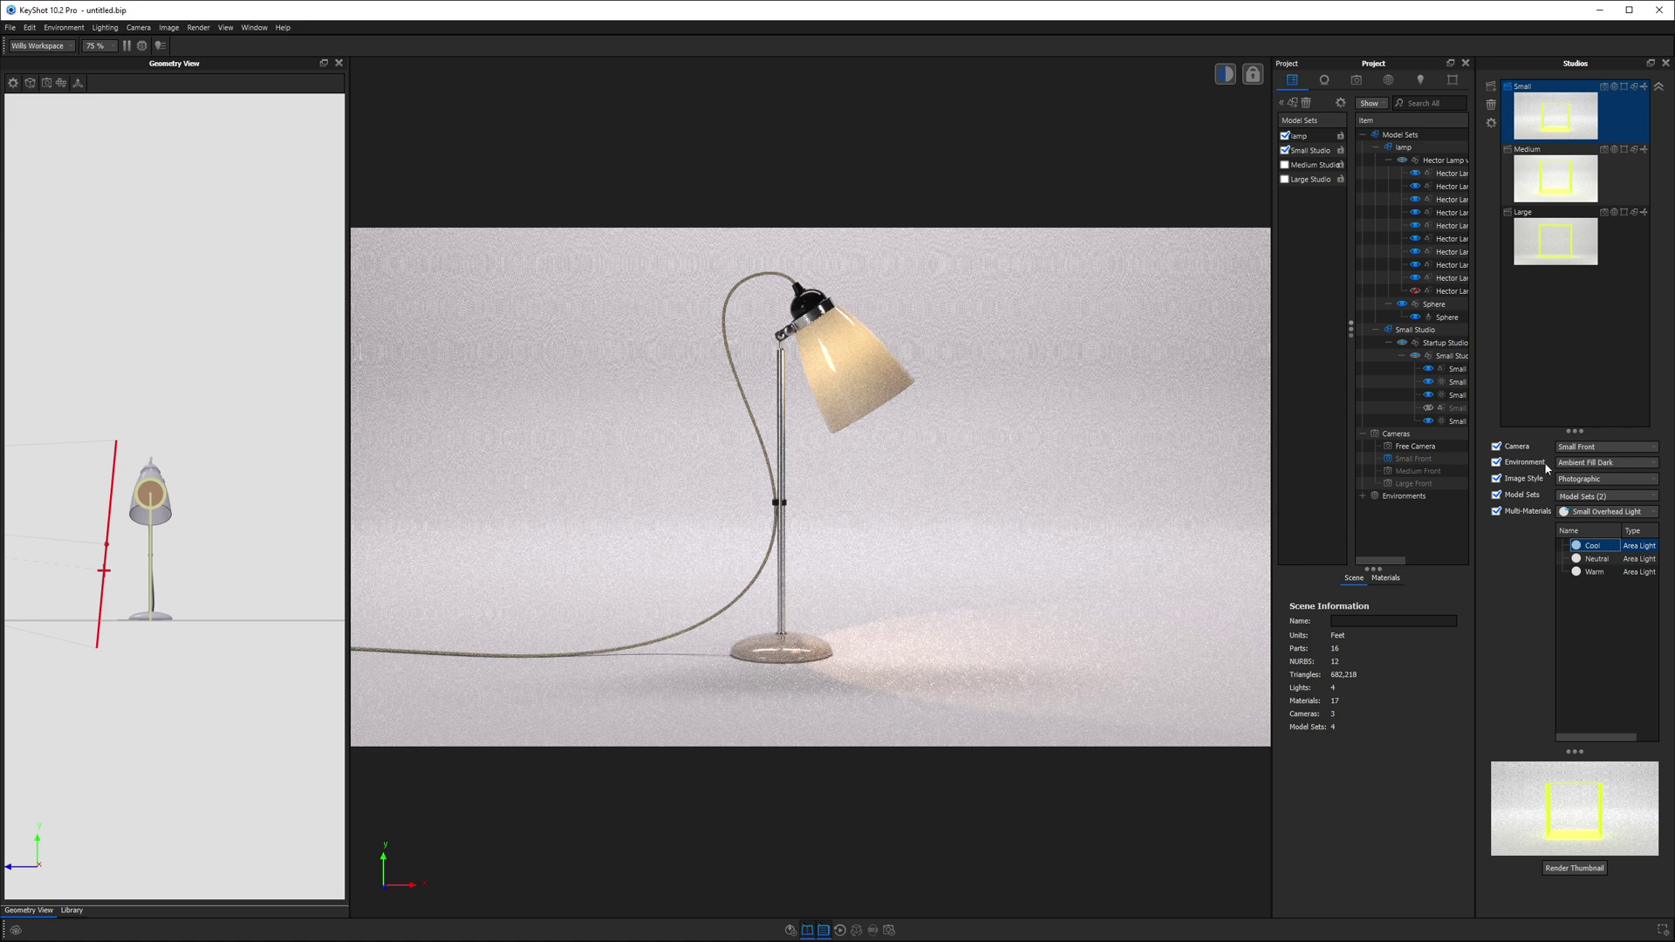
- Try Ambient Fill Bright as the Small studio environment, then revert to Ambient Fill Dark
left_click(1585, 464)
left_click(1580, 406)
left_click(1580, 406)
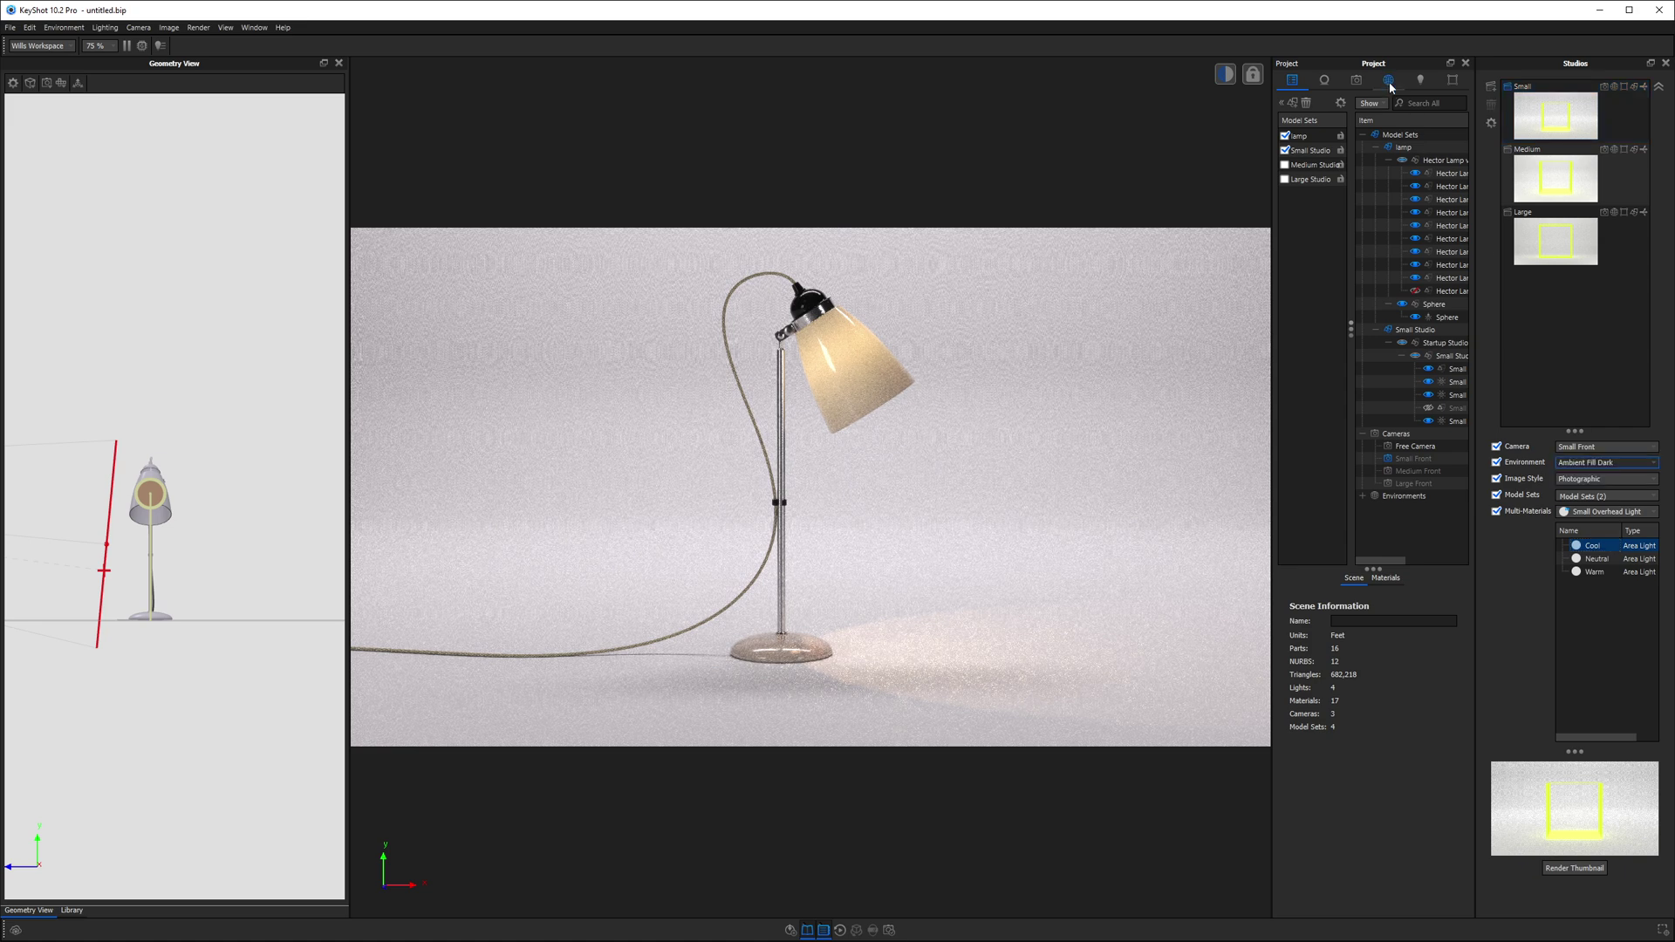
left_click(1388, 81)
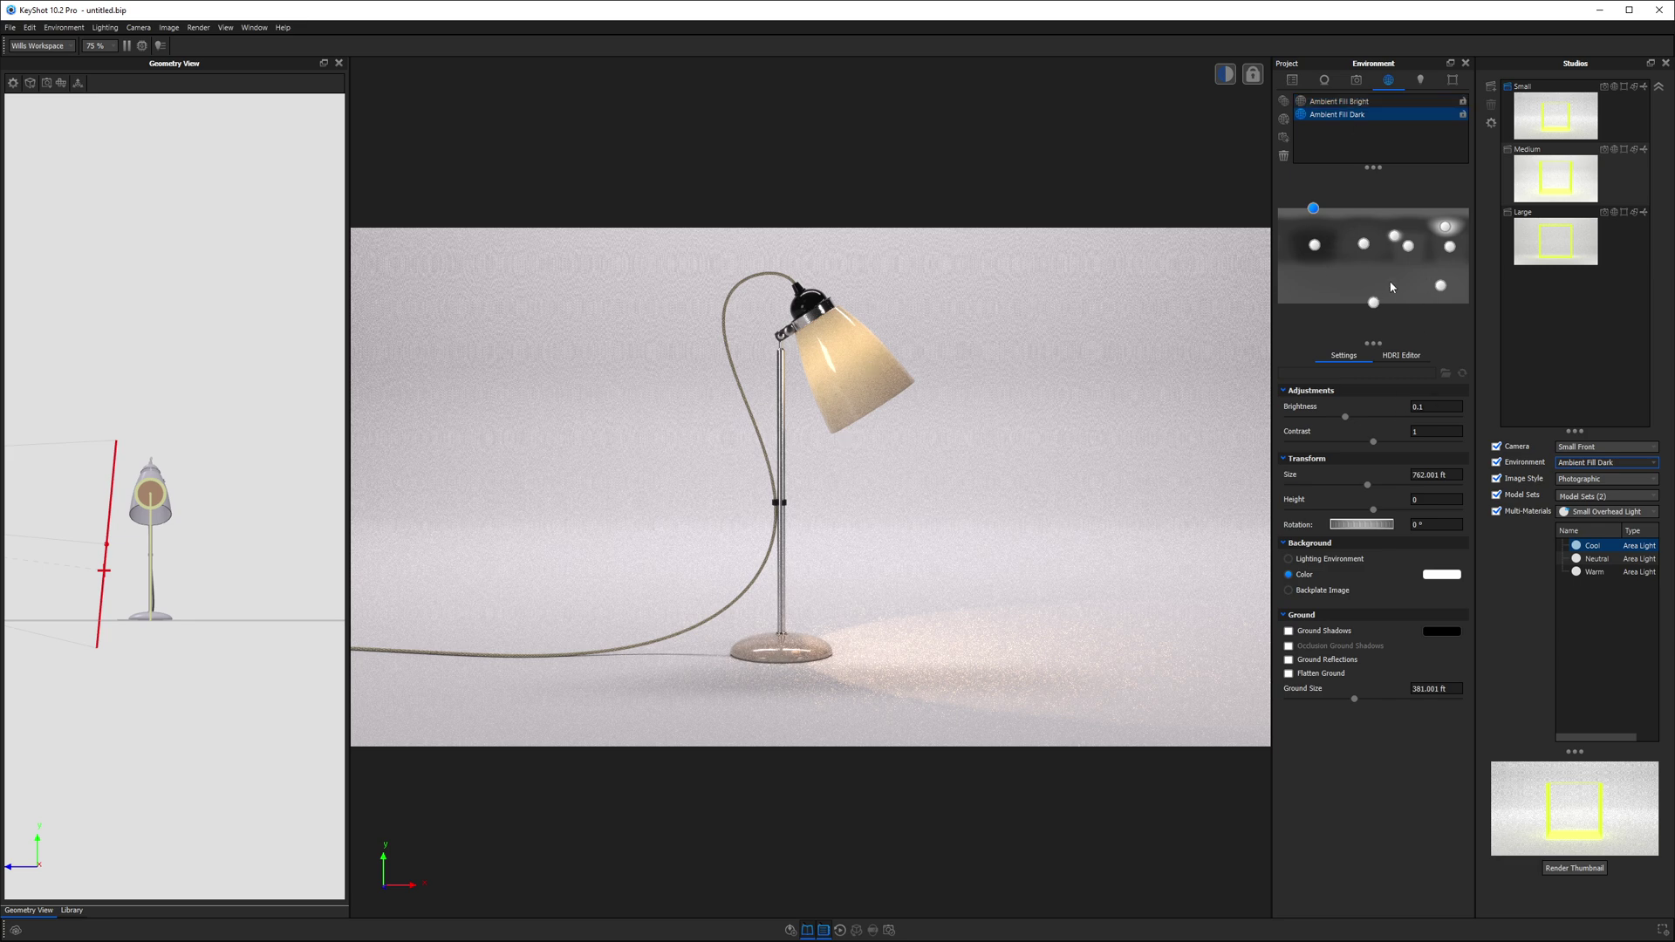
left_click(1588, 463)
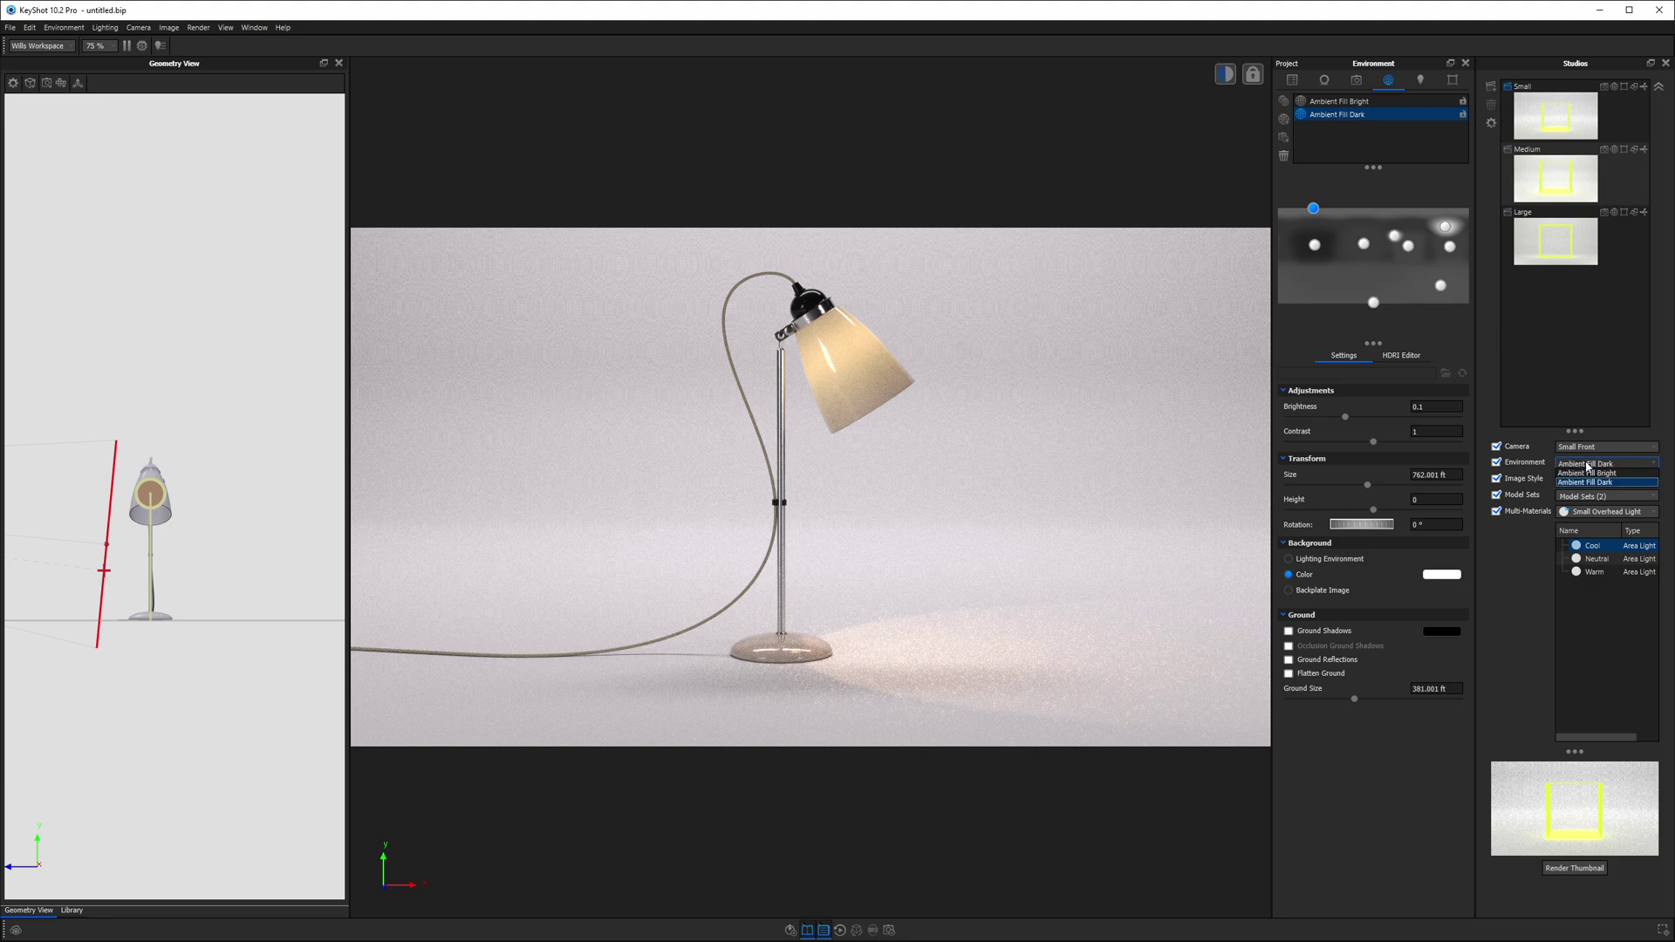
left_click(1585, 472)
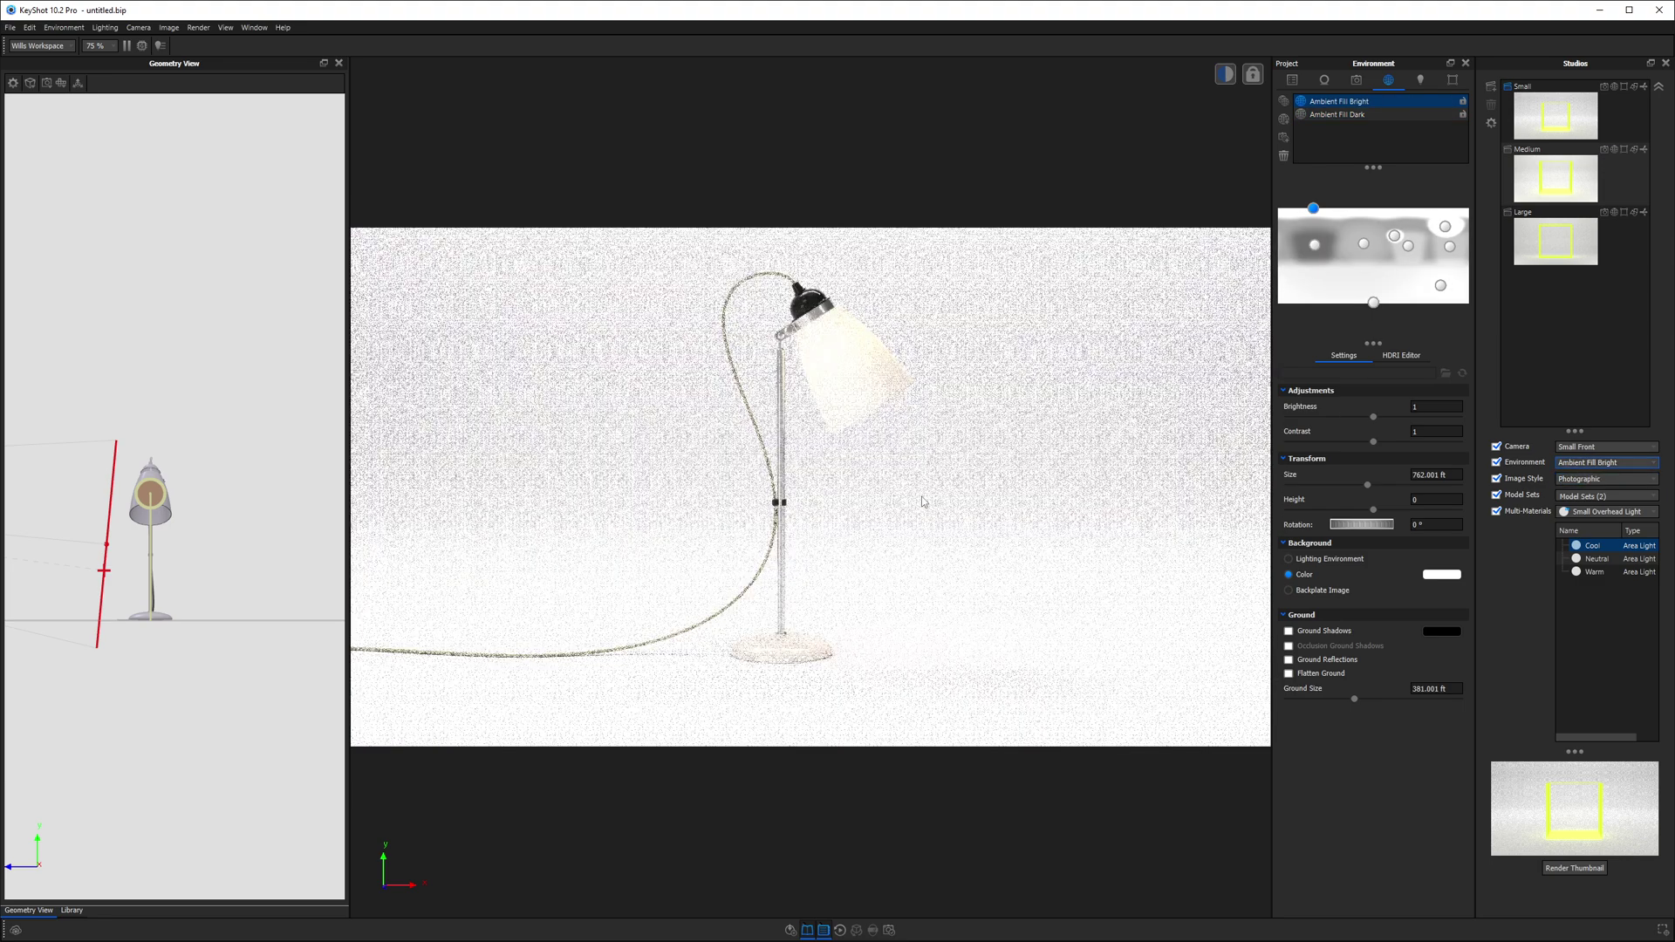
left_click(1605, 463)
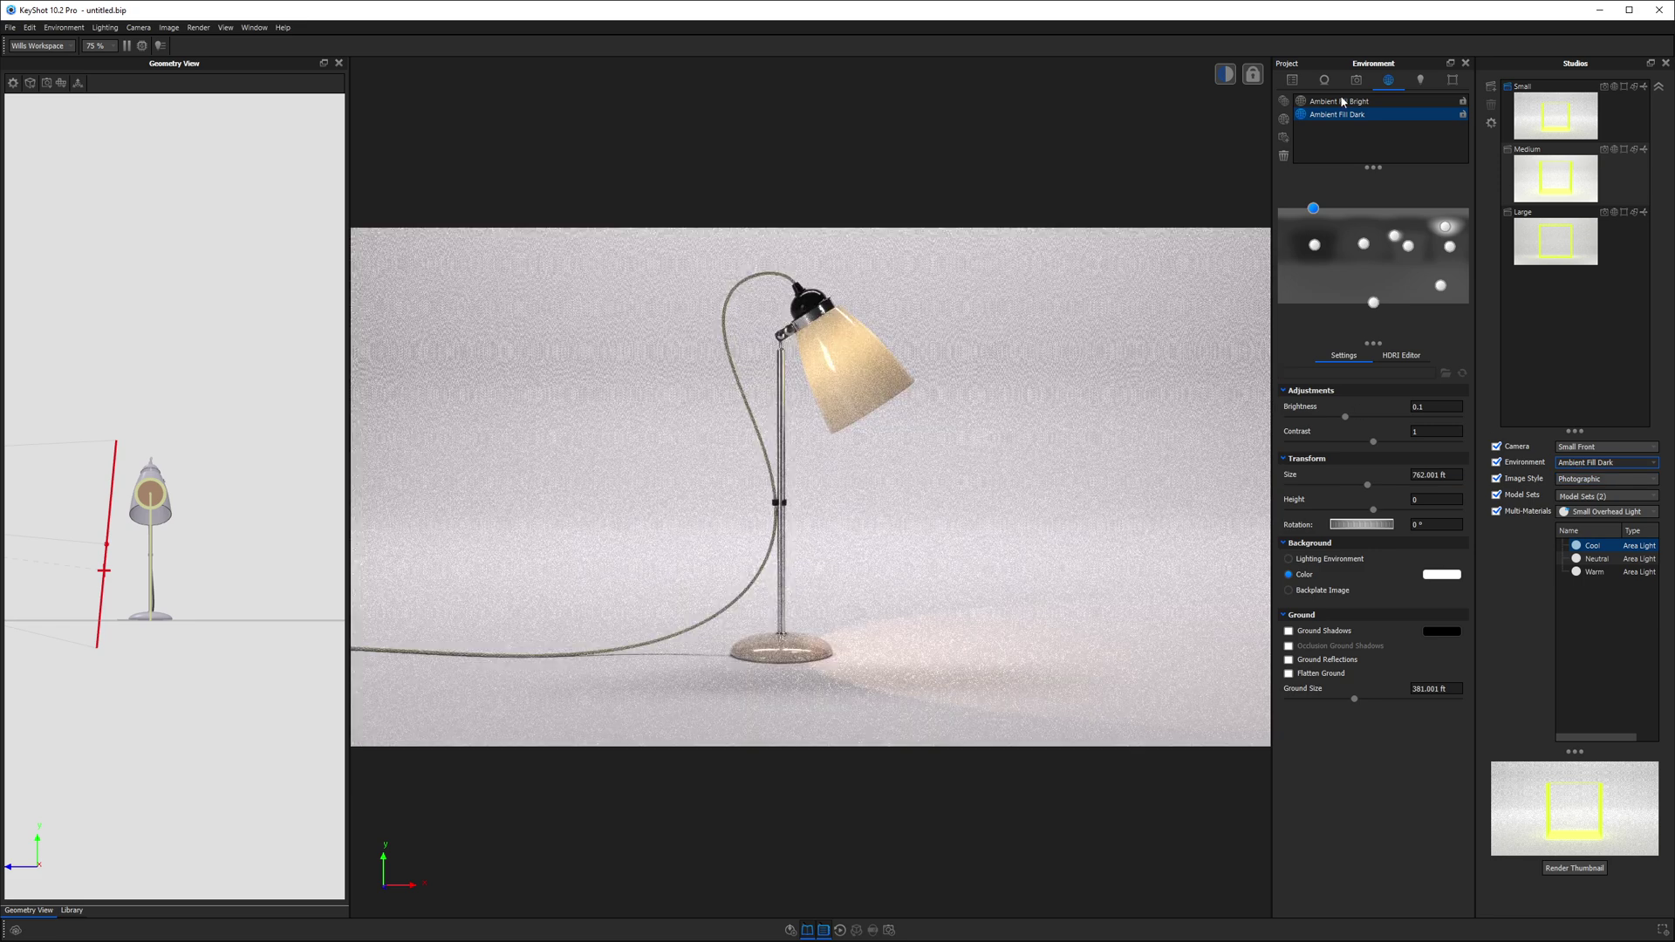
- In the scene tree, collapse the Model Sets column and select the Small overhead light
left_click(1292, 79)
left_click(1442, 382)
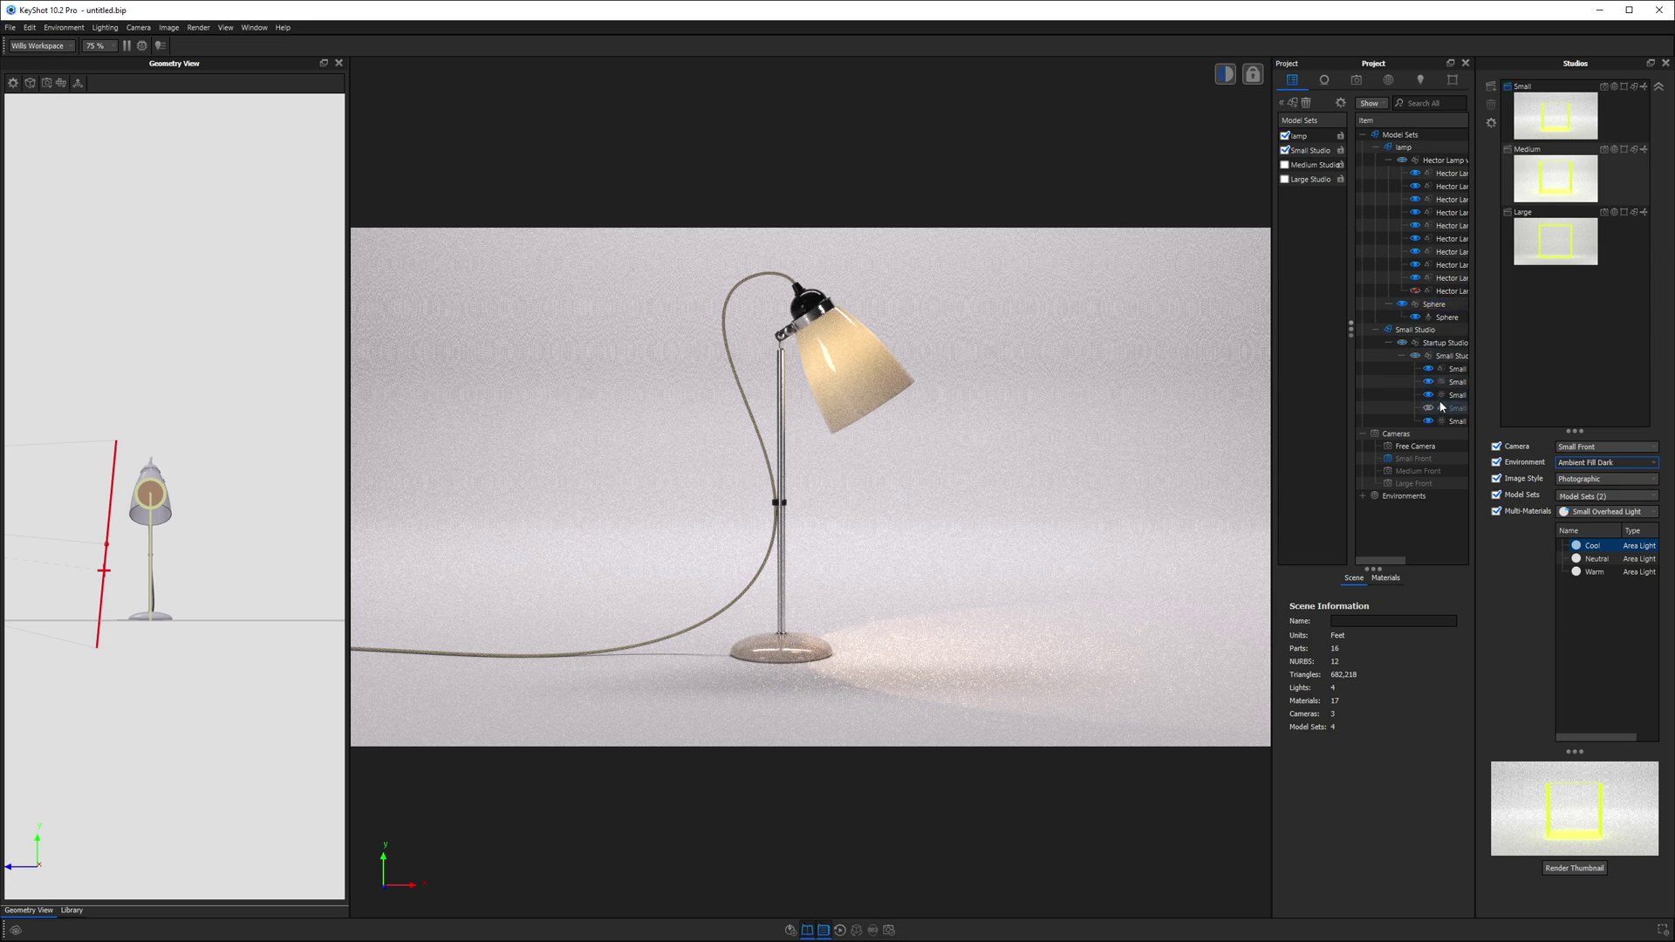
left_click_drag(1336, 329, 1281, 330)
left_click(1381, 435)
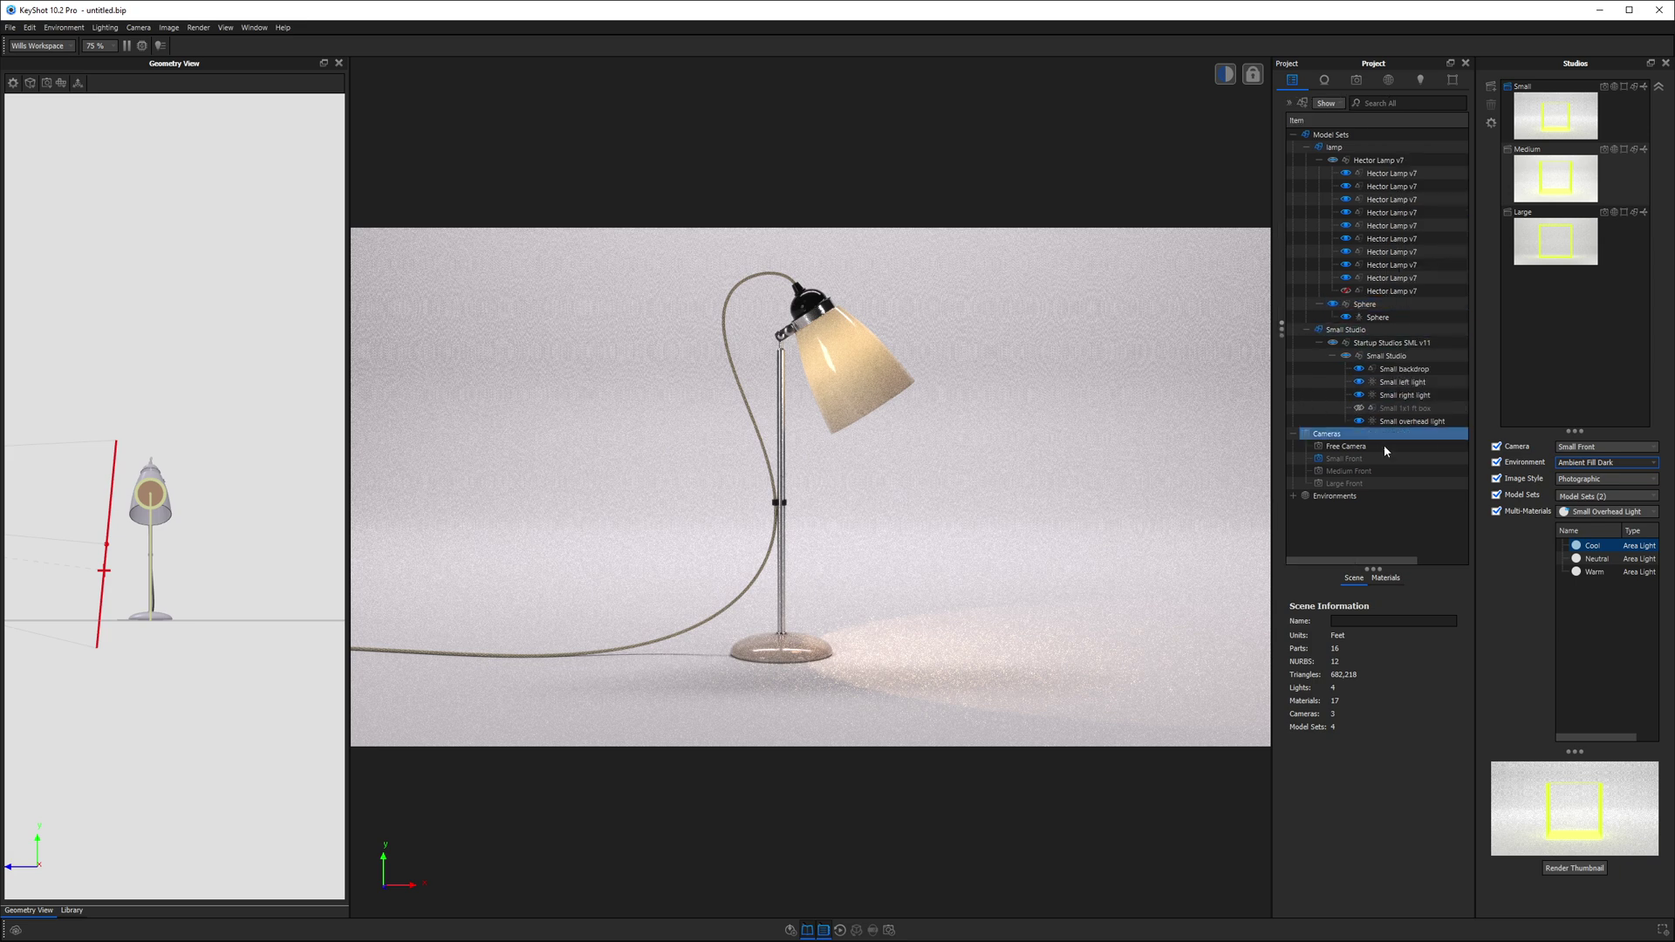
left_click(1361, 423)
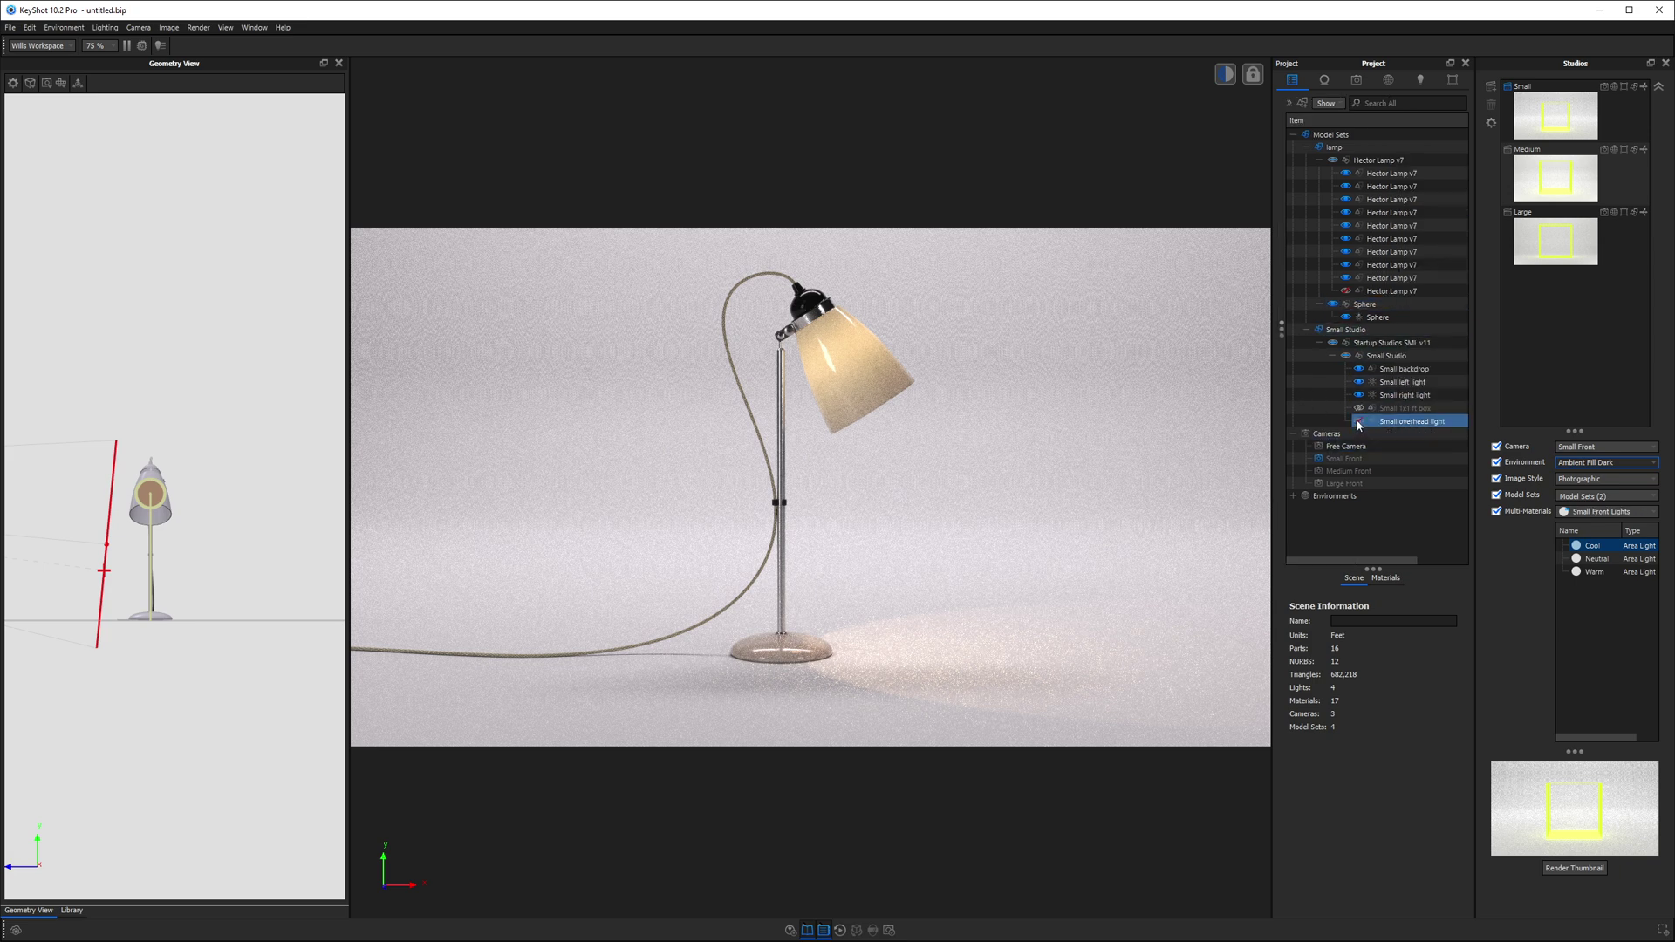
- Toggle the Small overhead light off and on, then re-render the Small studio thumbnail with the lamp
left_click(1358, 421)
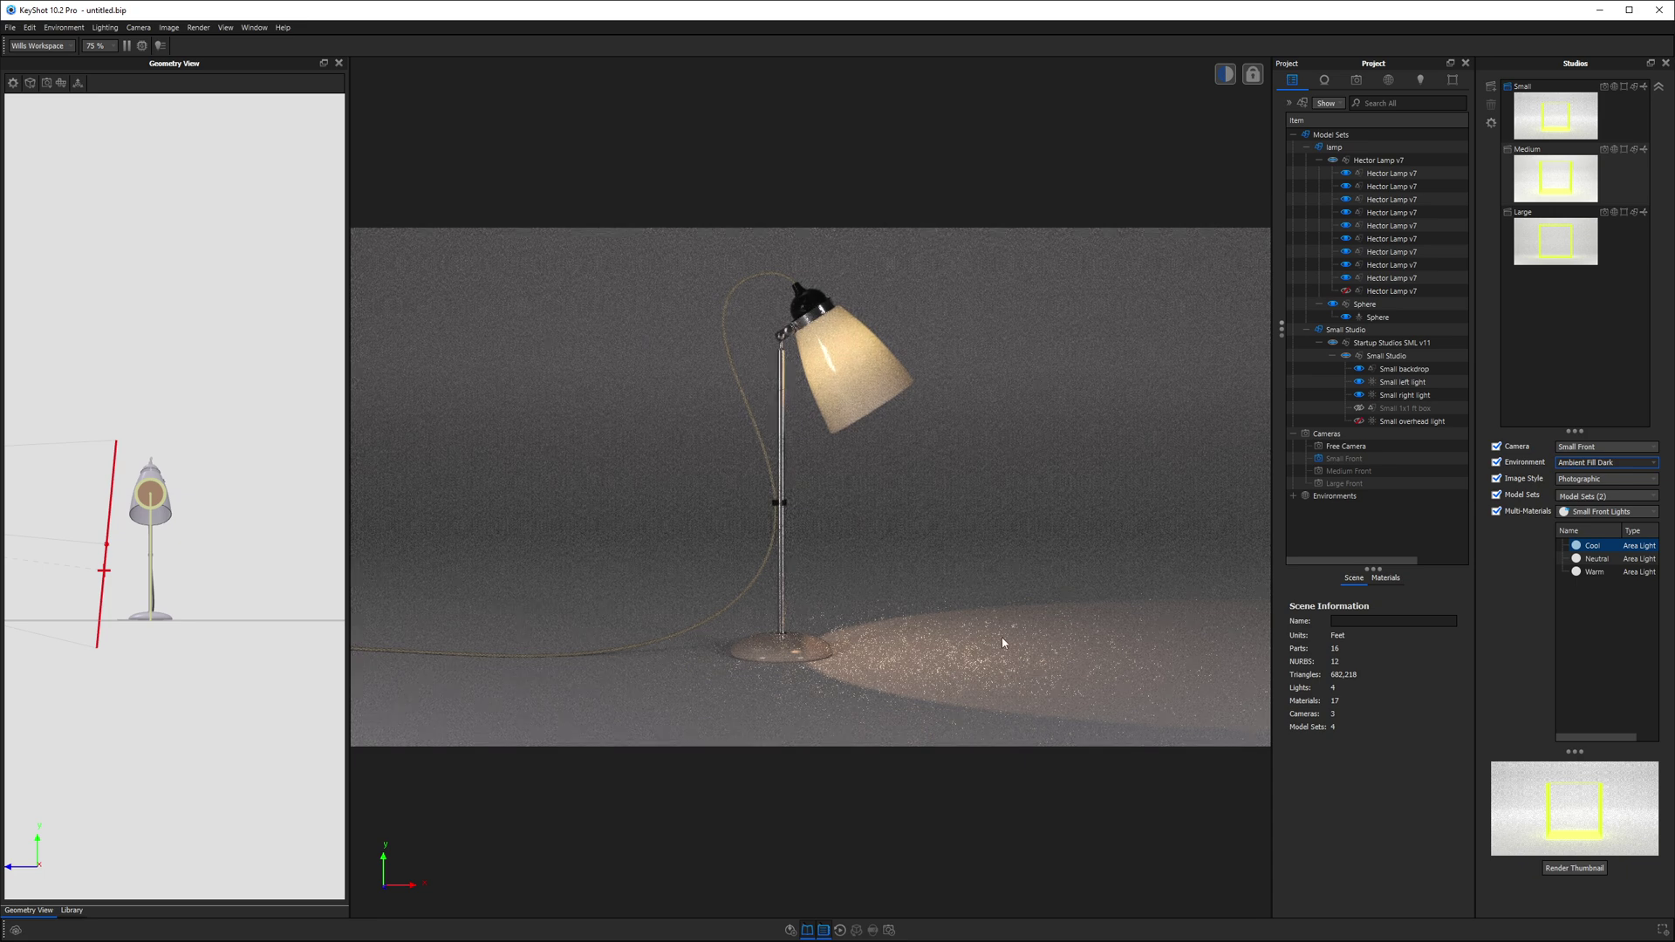
left_click(1358, 421)
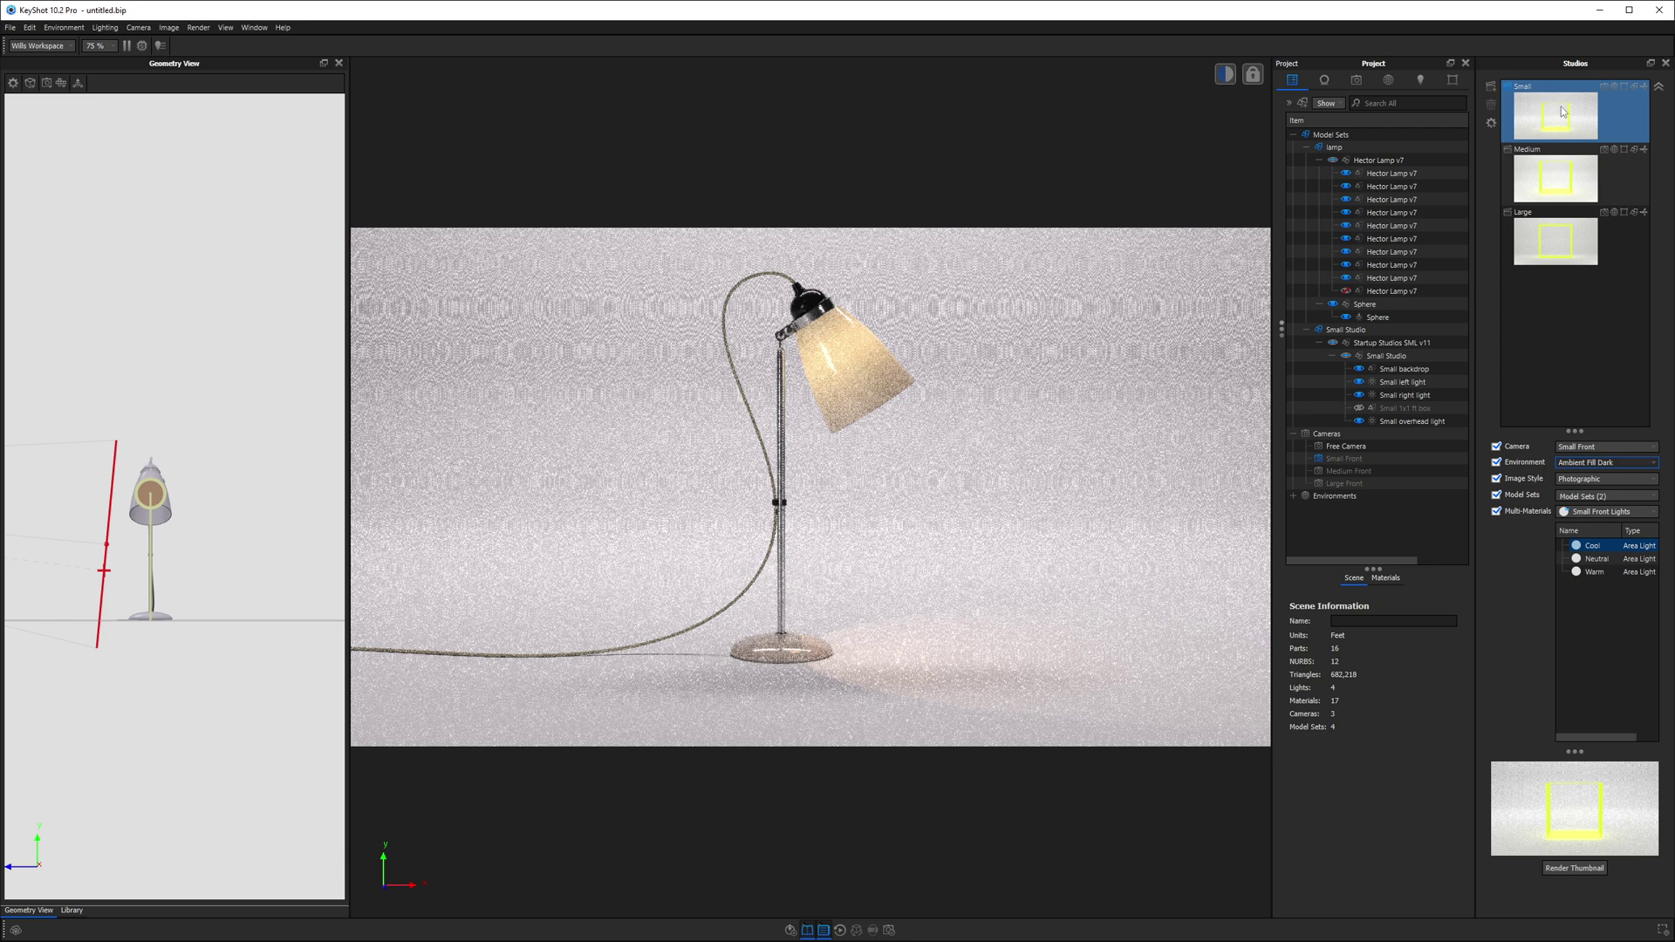
left_click(1563, 869)
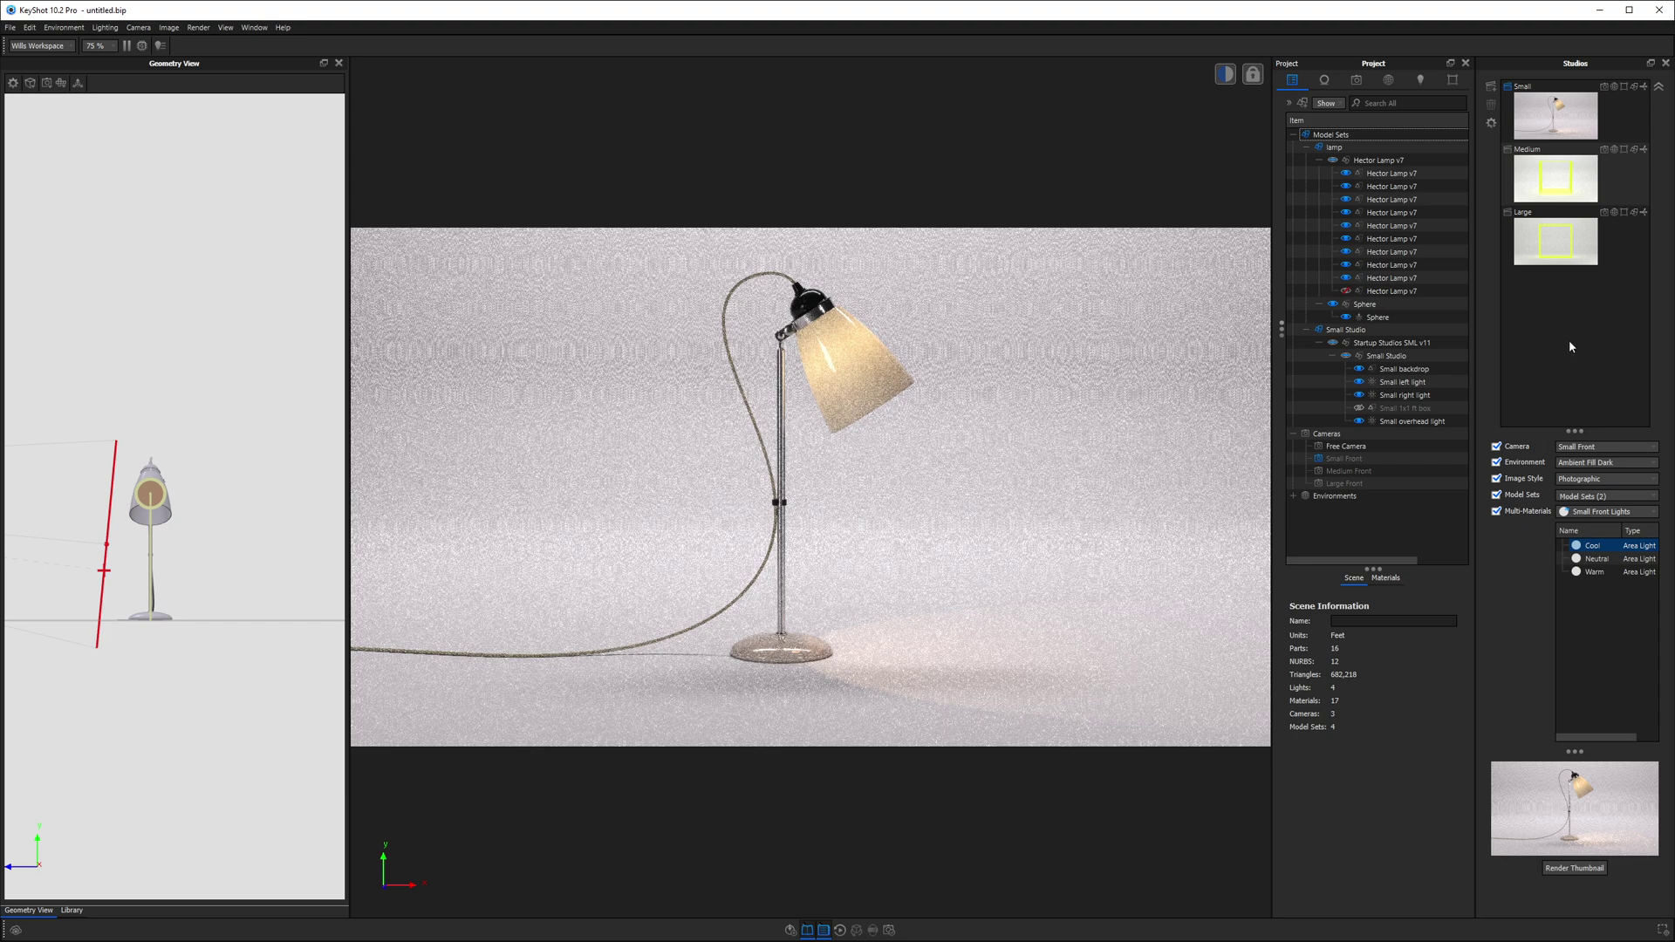
- Make the Medium studio current and bring up the models library
left_click(1557, 181)
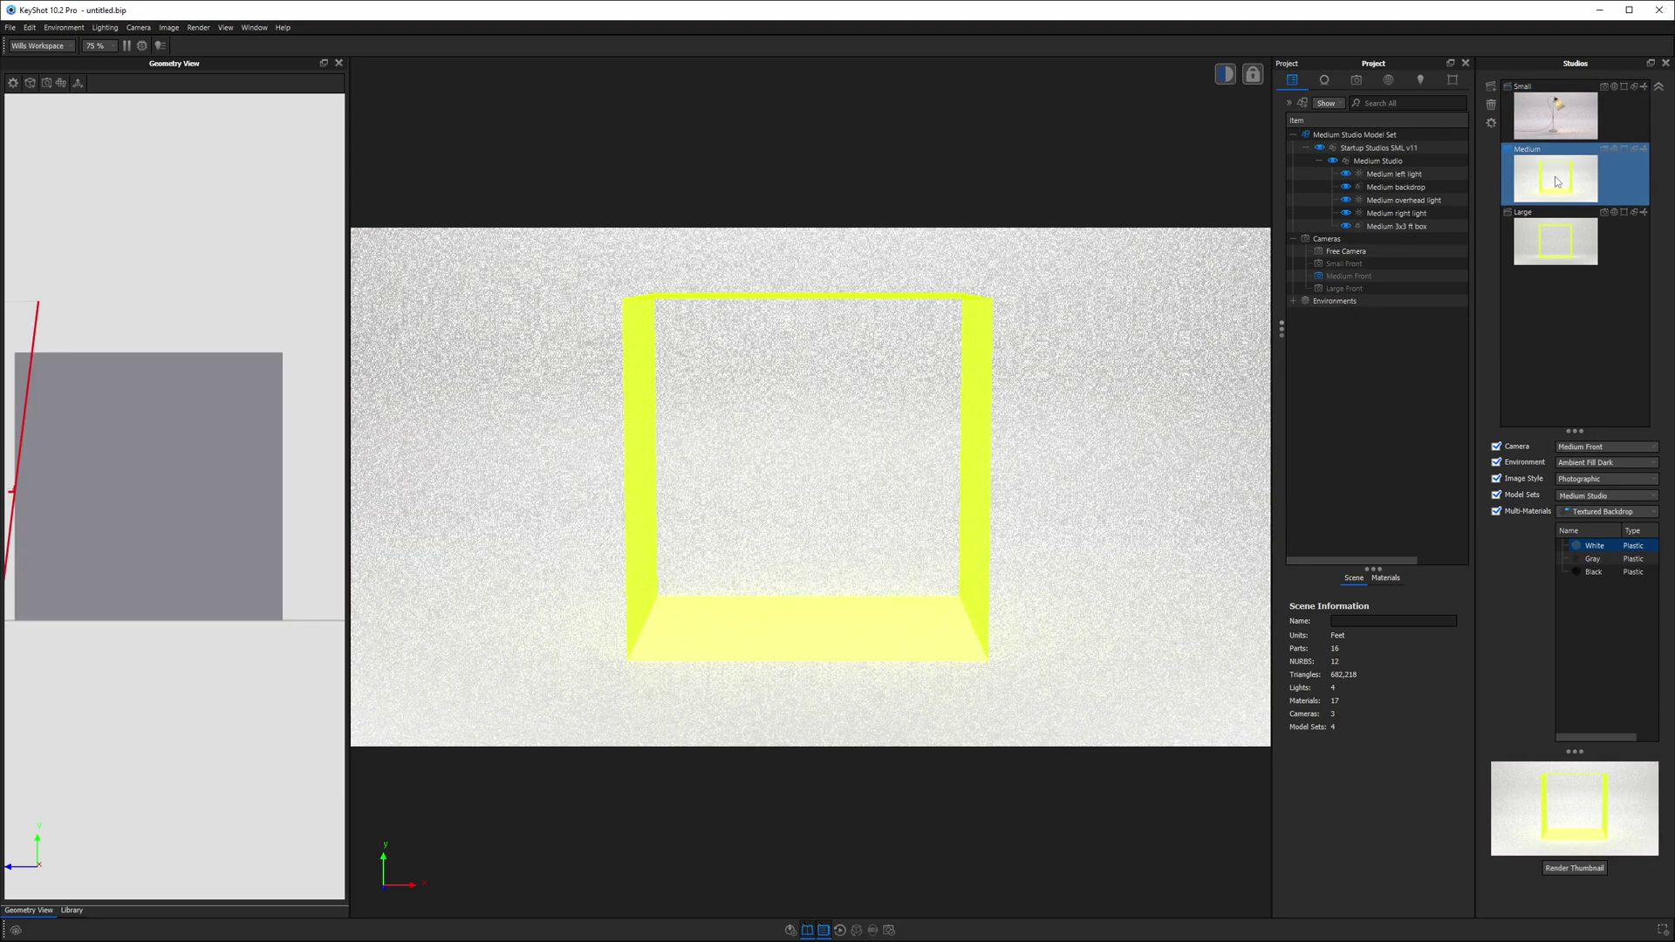
left_click(1544, 118)
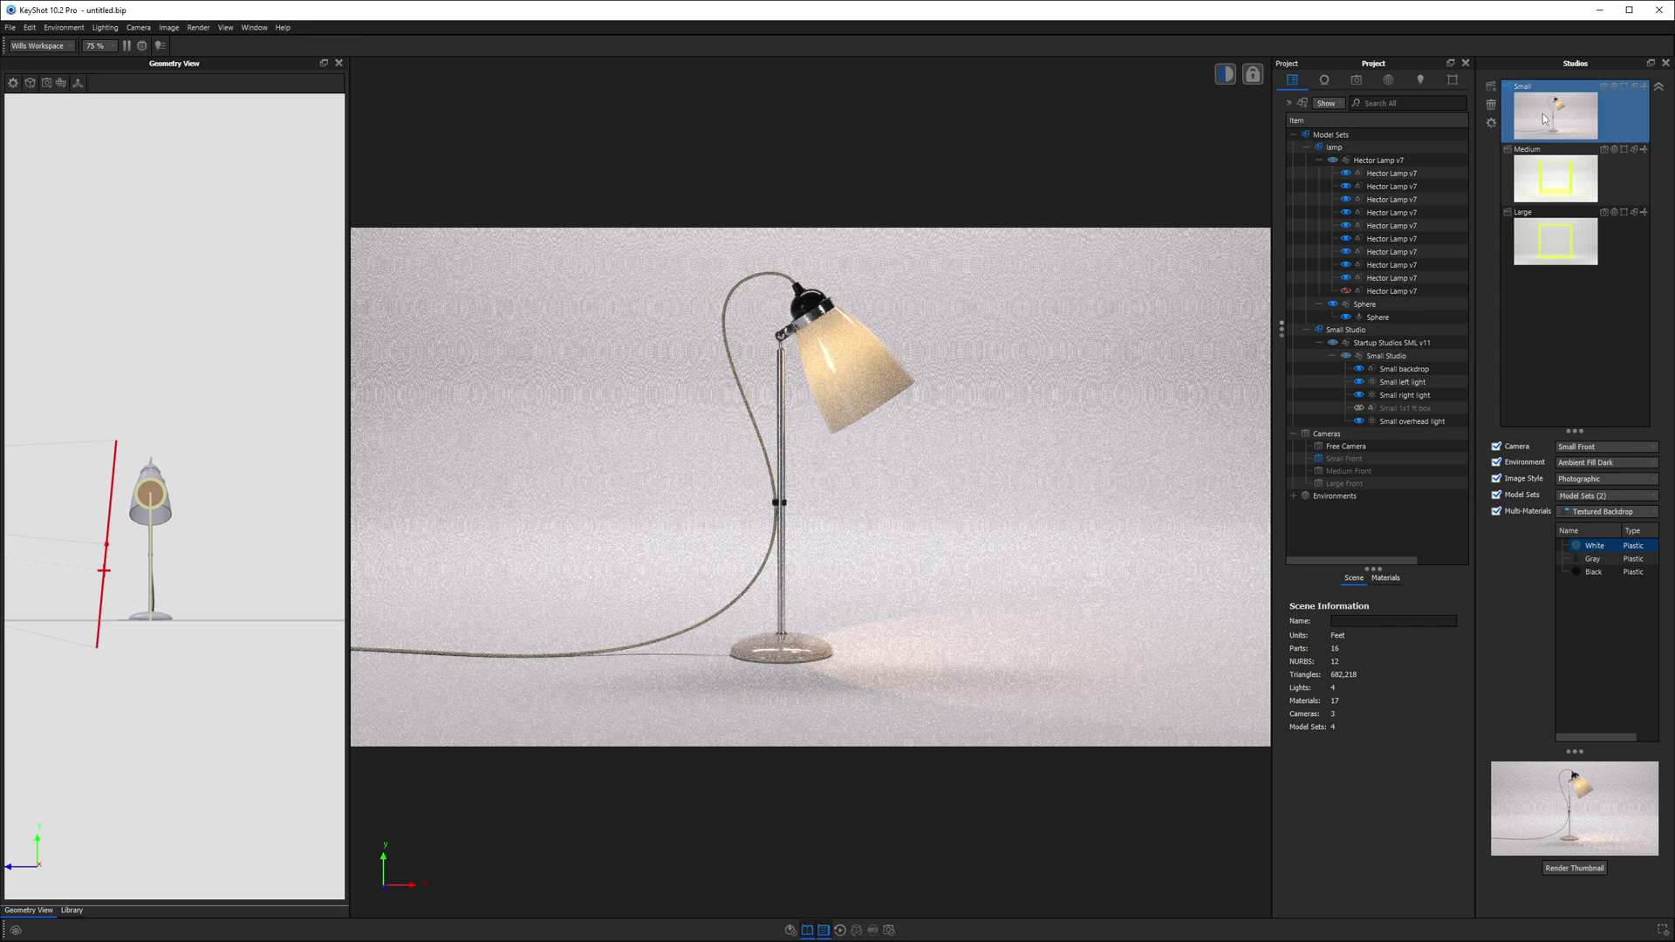
left_click(1548, 179)
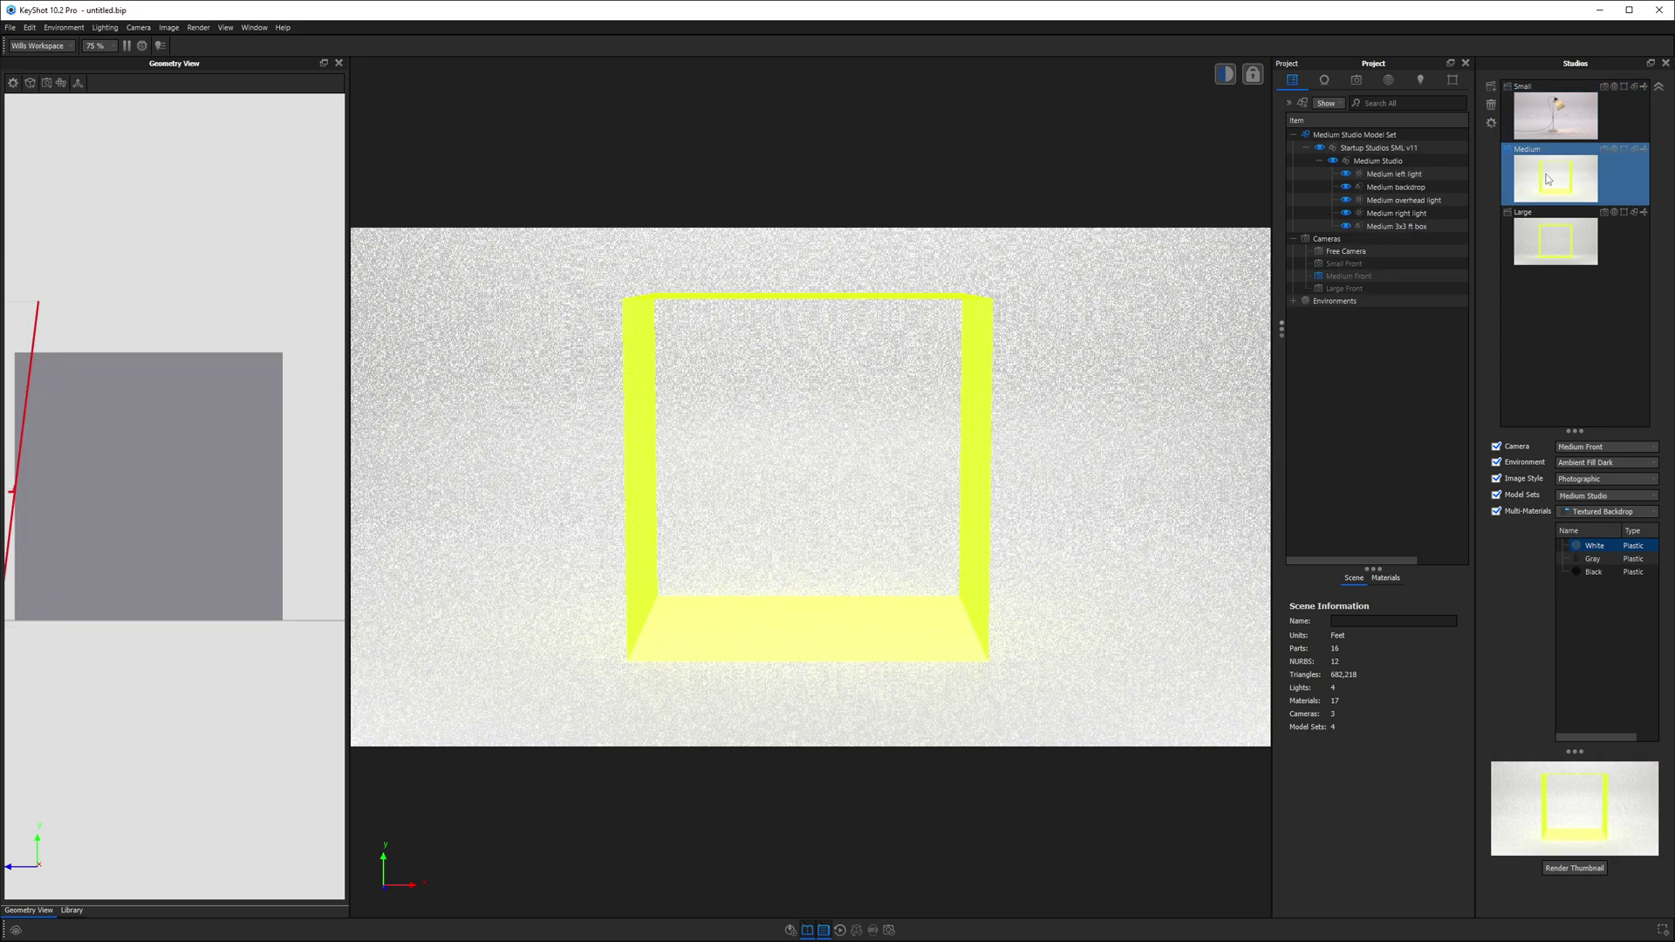
left_click(72, 909)
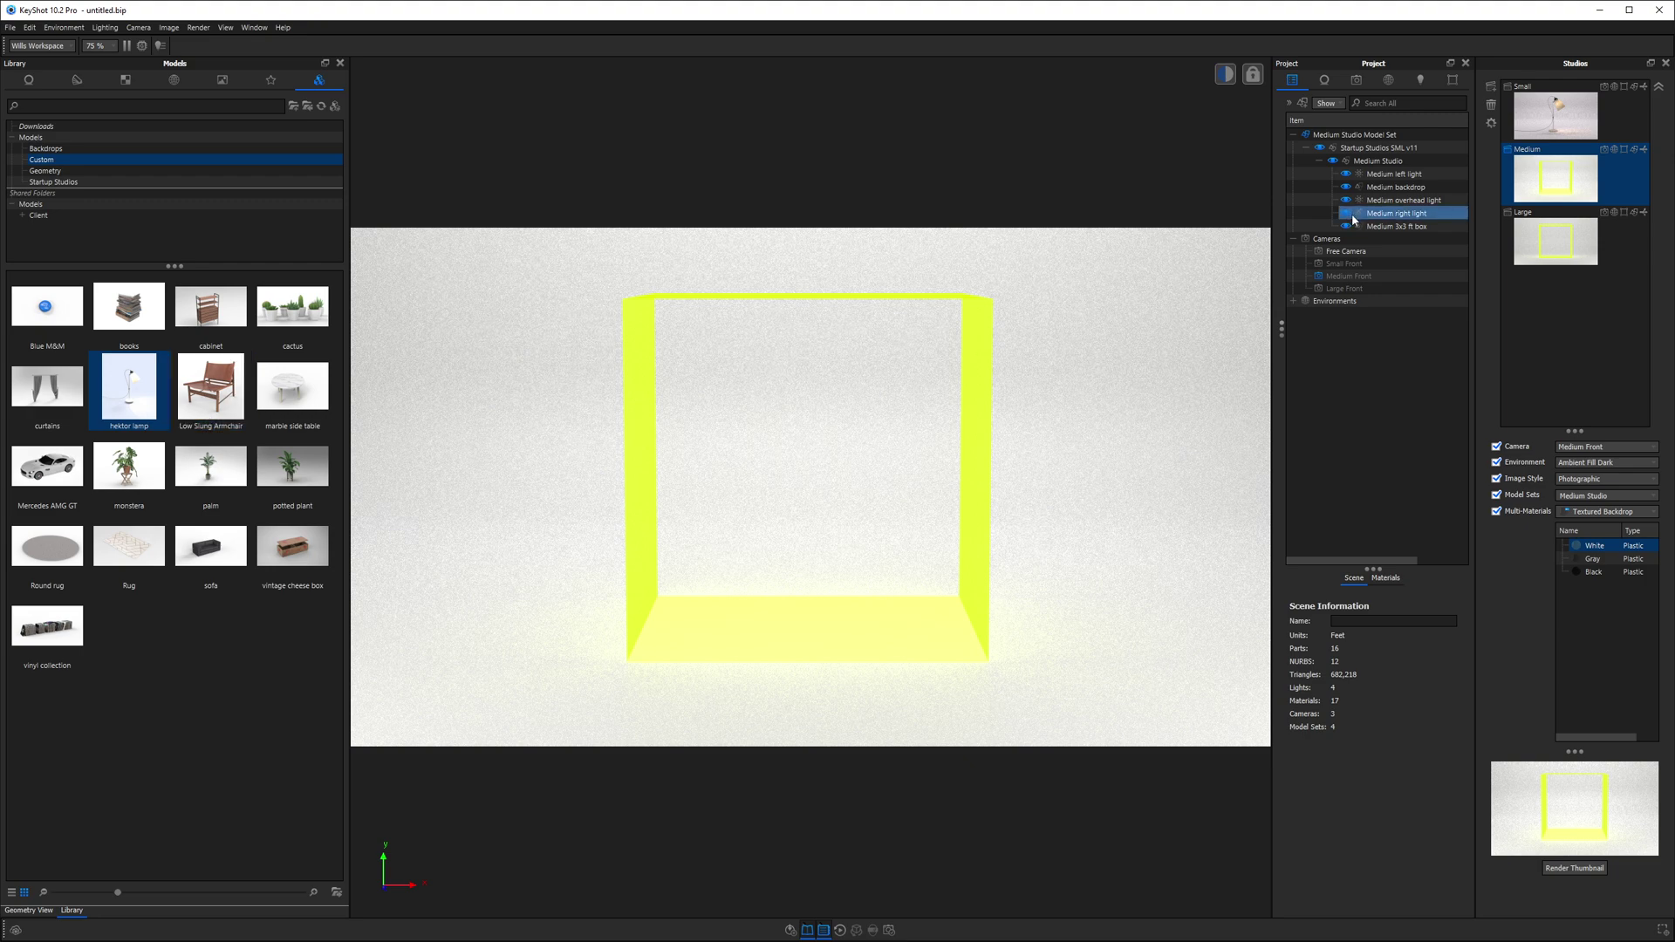
- Add a new model set named chair that excludes the Medium Studio Model Set
left_click(1302, 103)
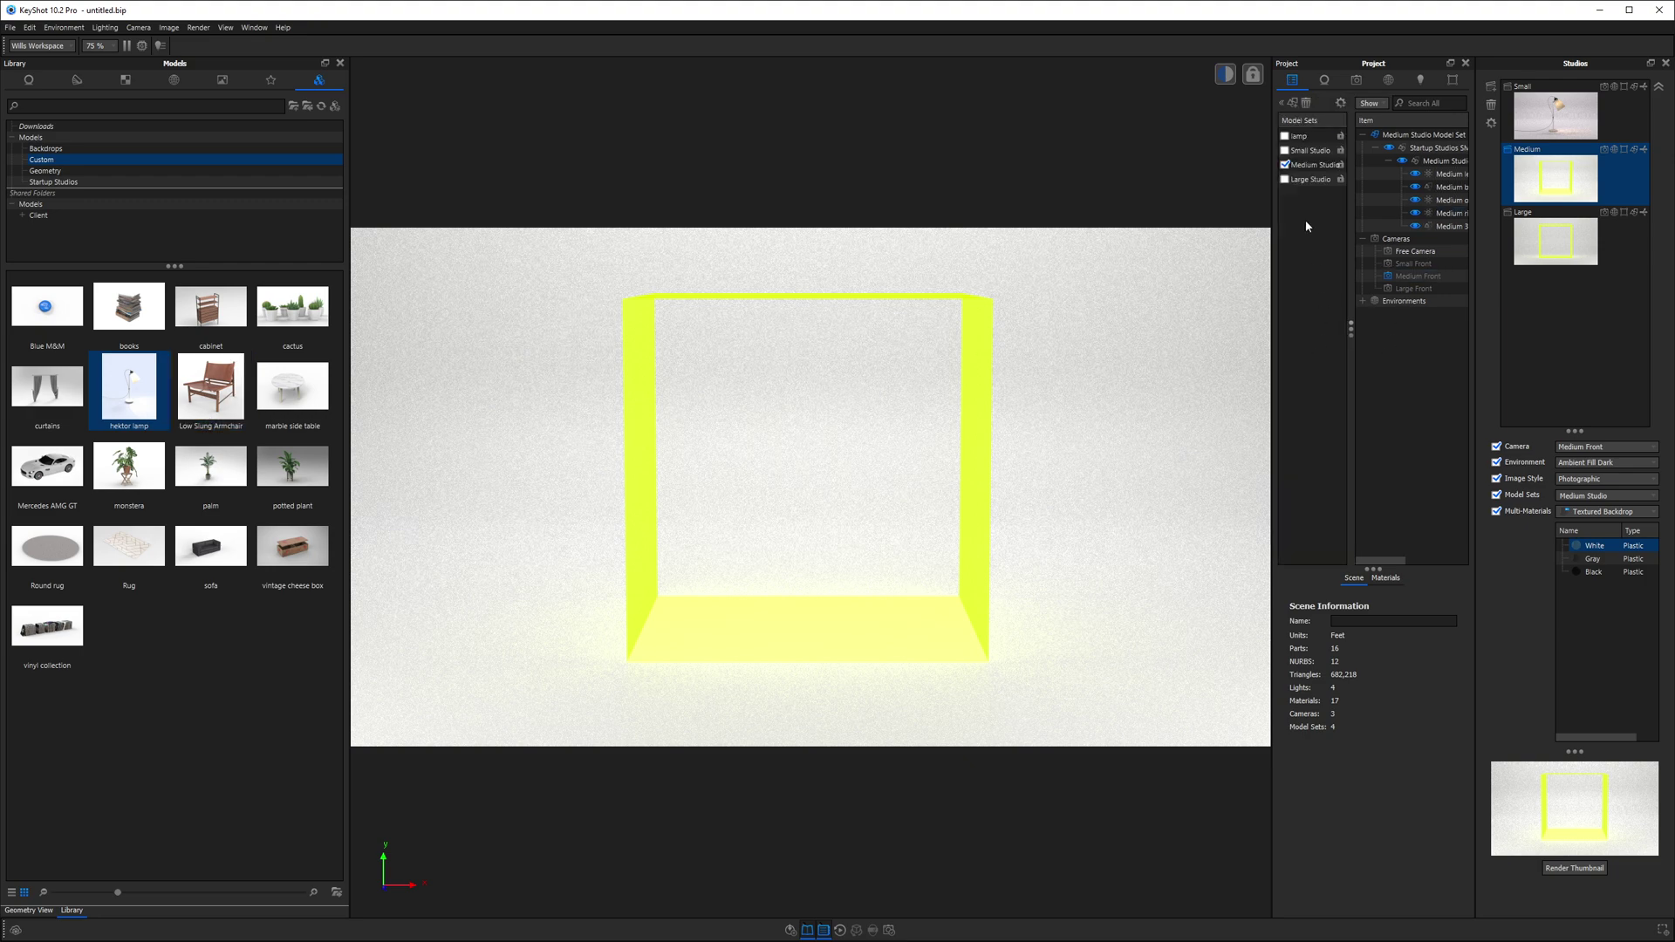
left_click(1293, 103)
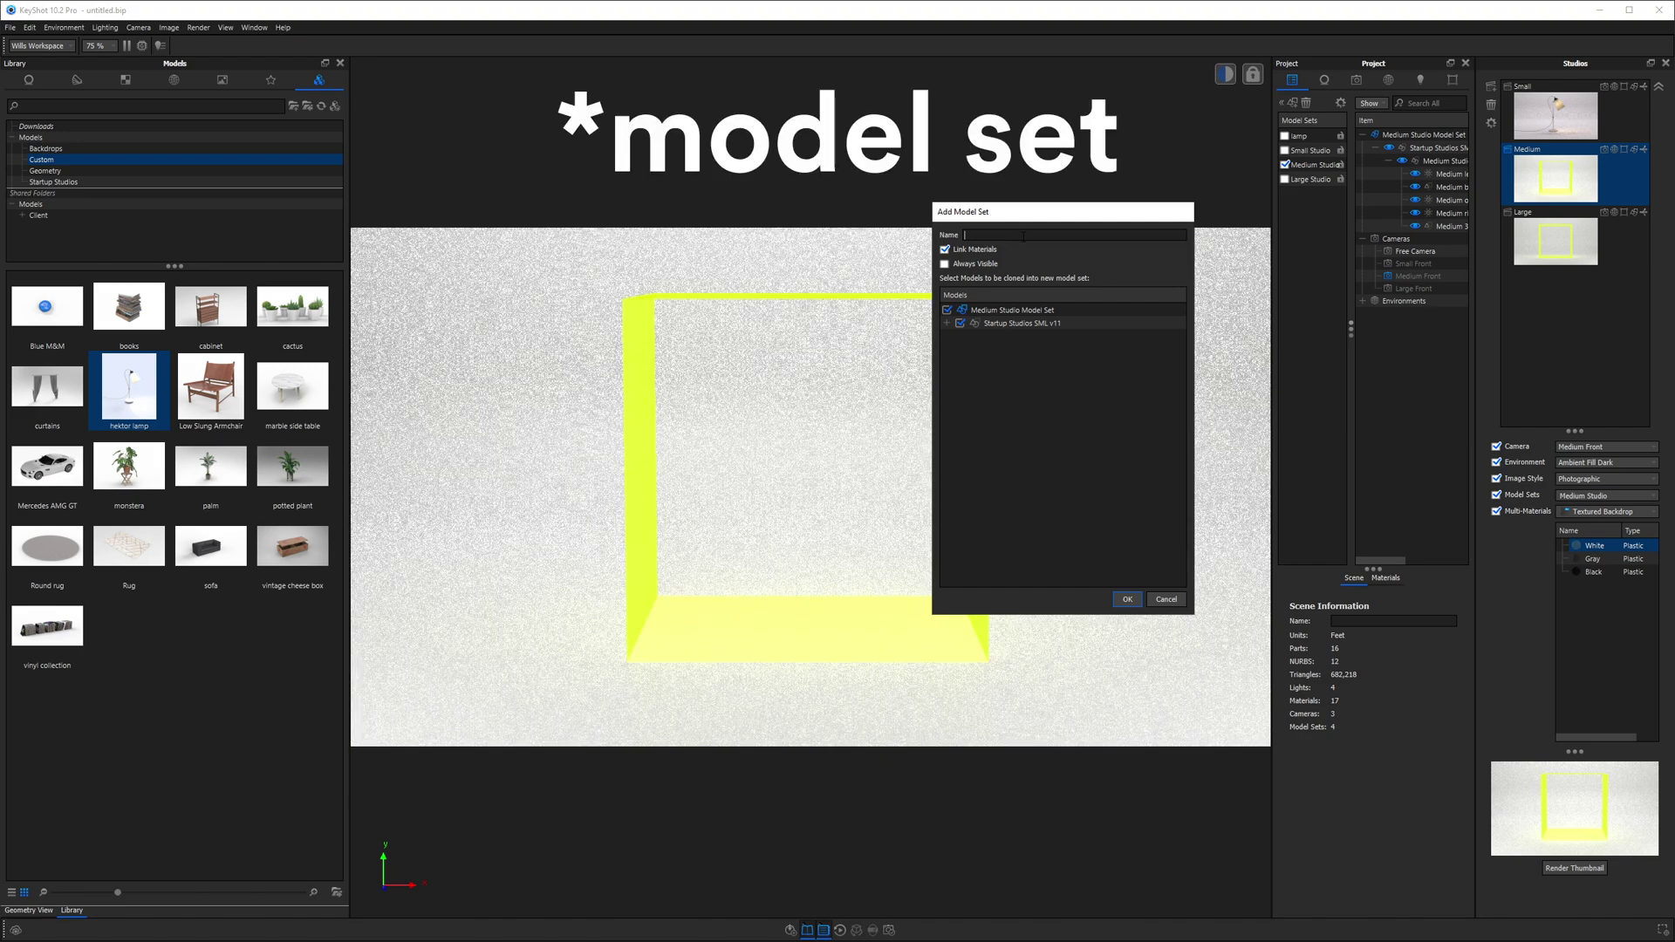
type("chair")
left_click(947, 310)
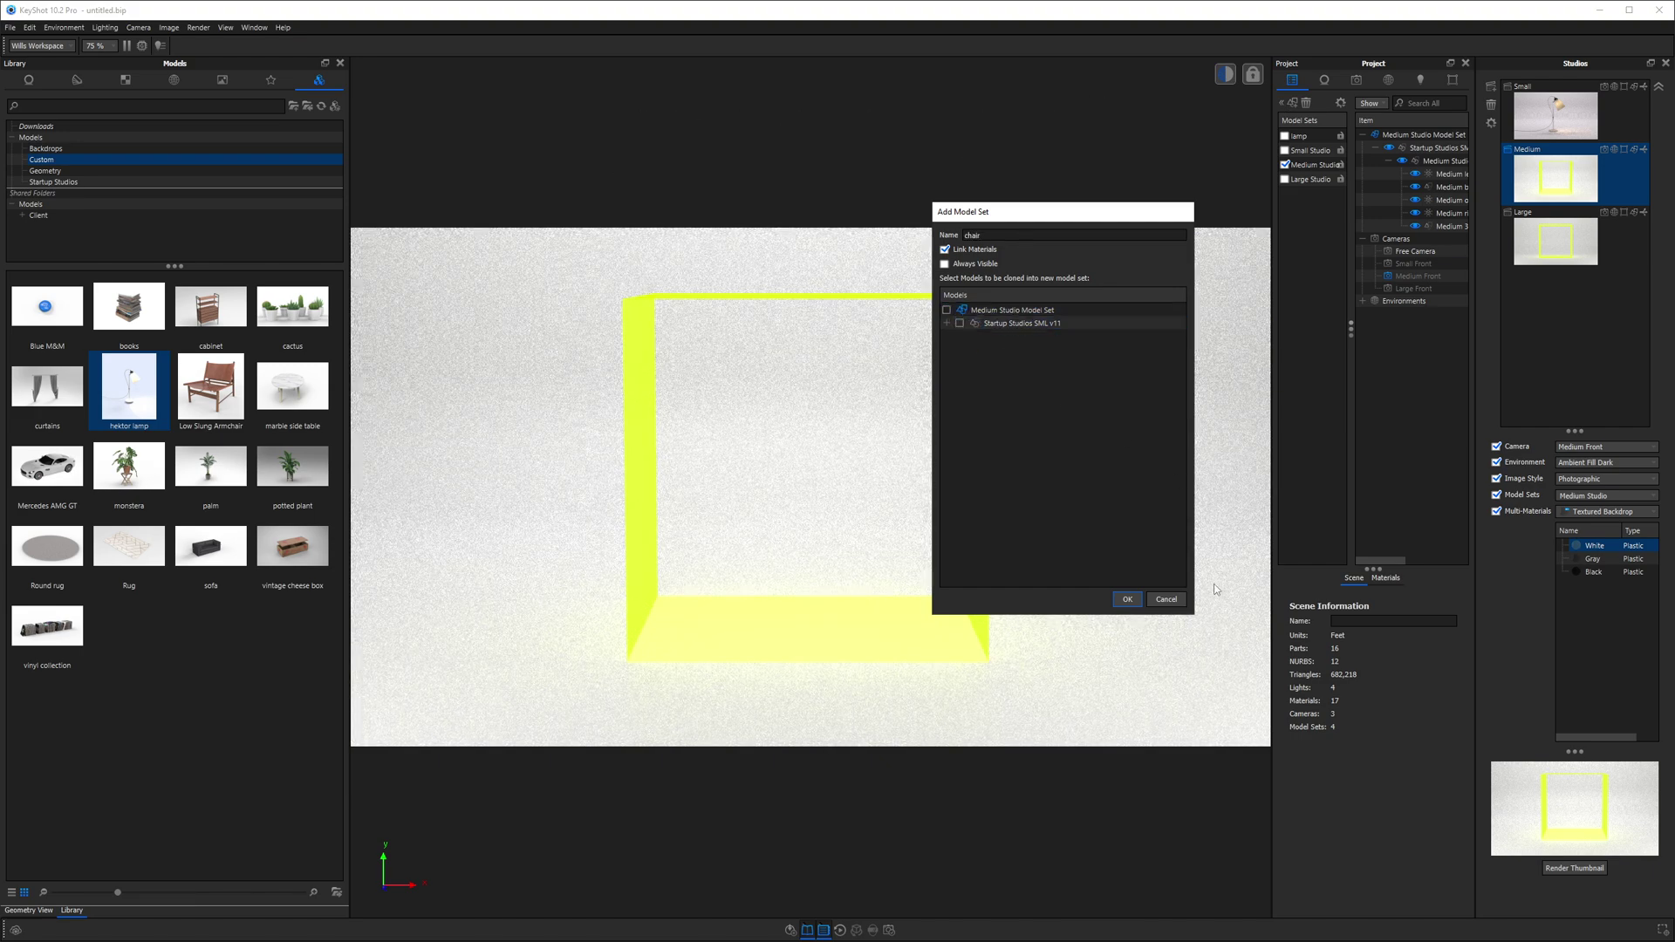
left_click(1126, 600)
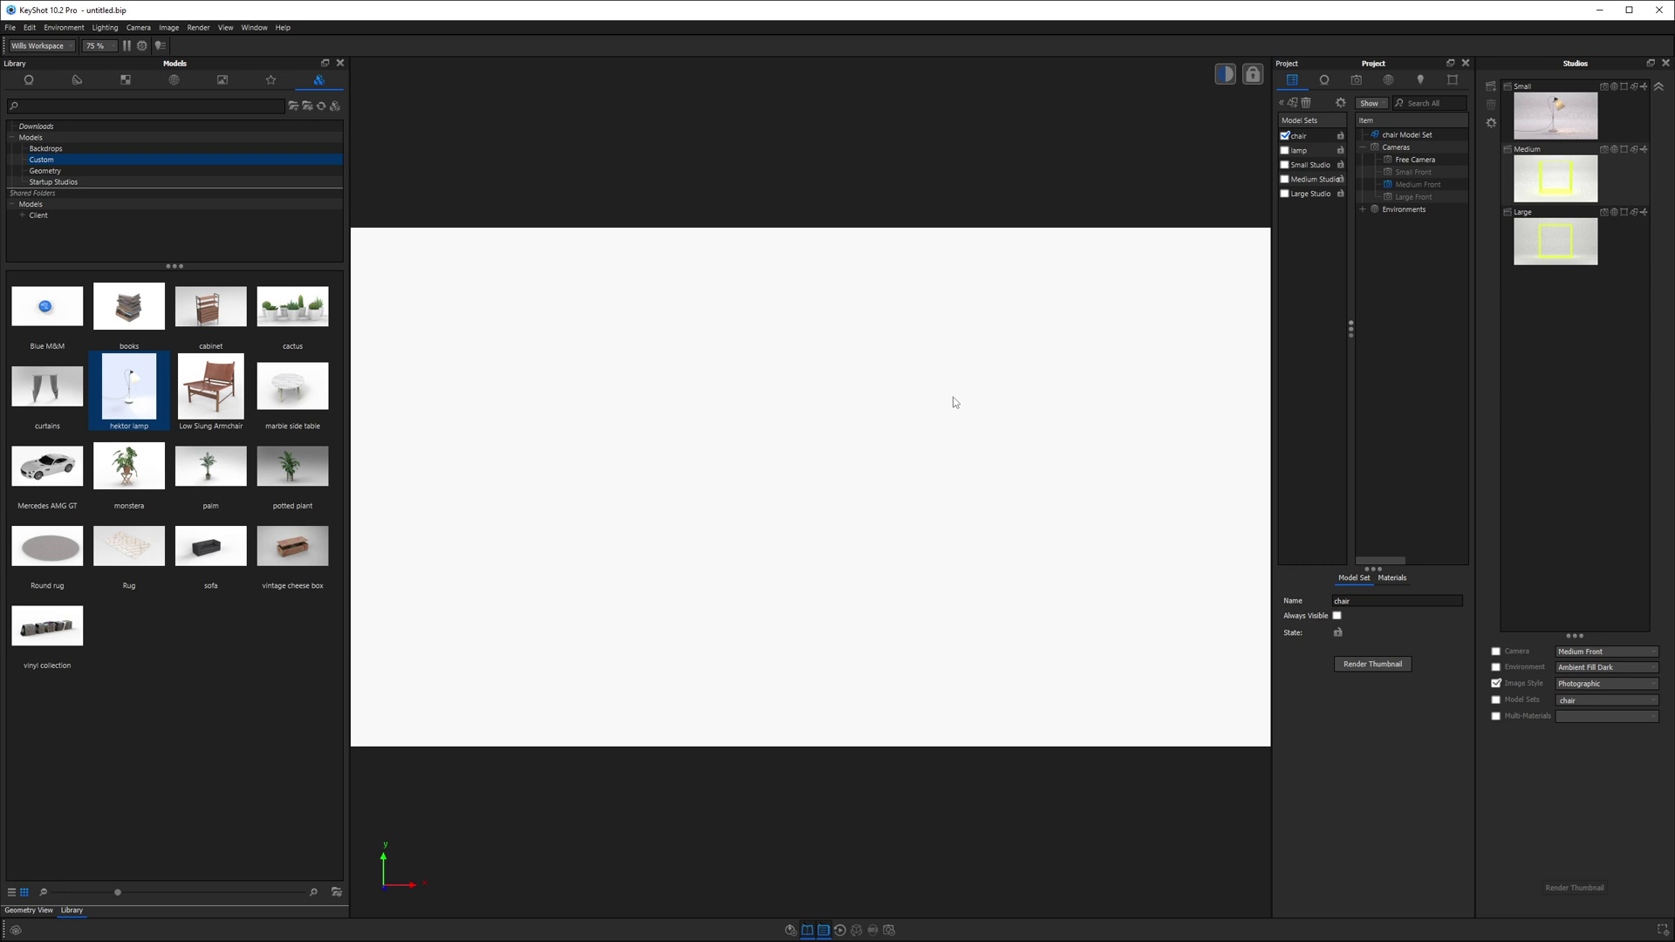
- Import the Low Slung Armchair into the chair set and reselect the Medium studio
left_click_drag(215, 393, 697, 471)
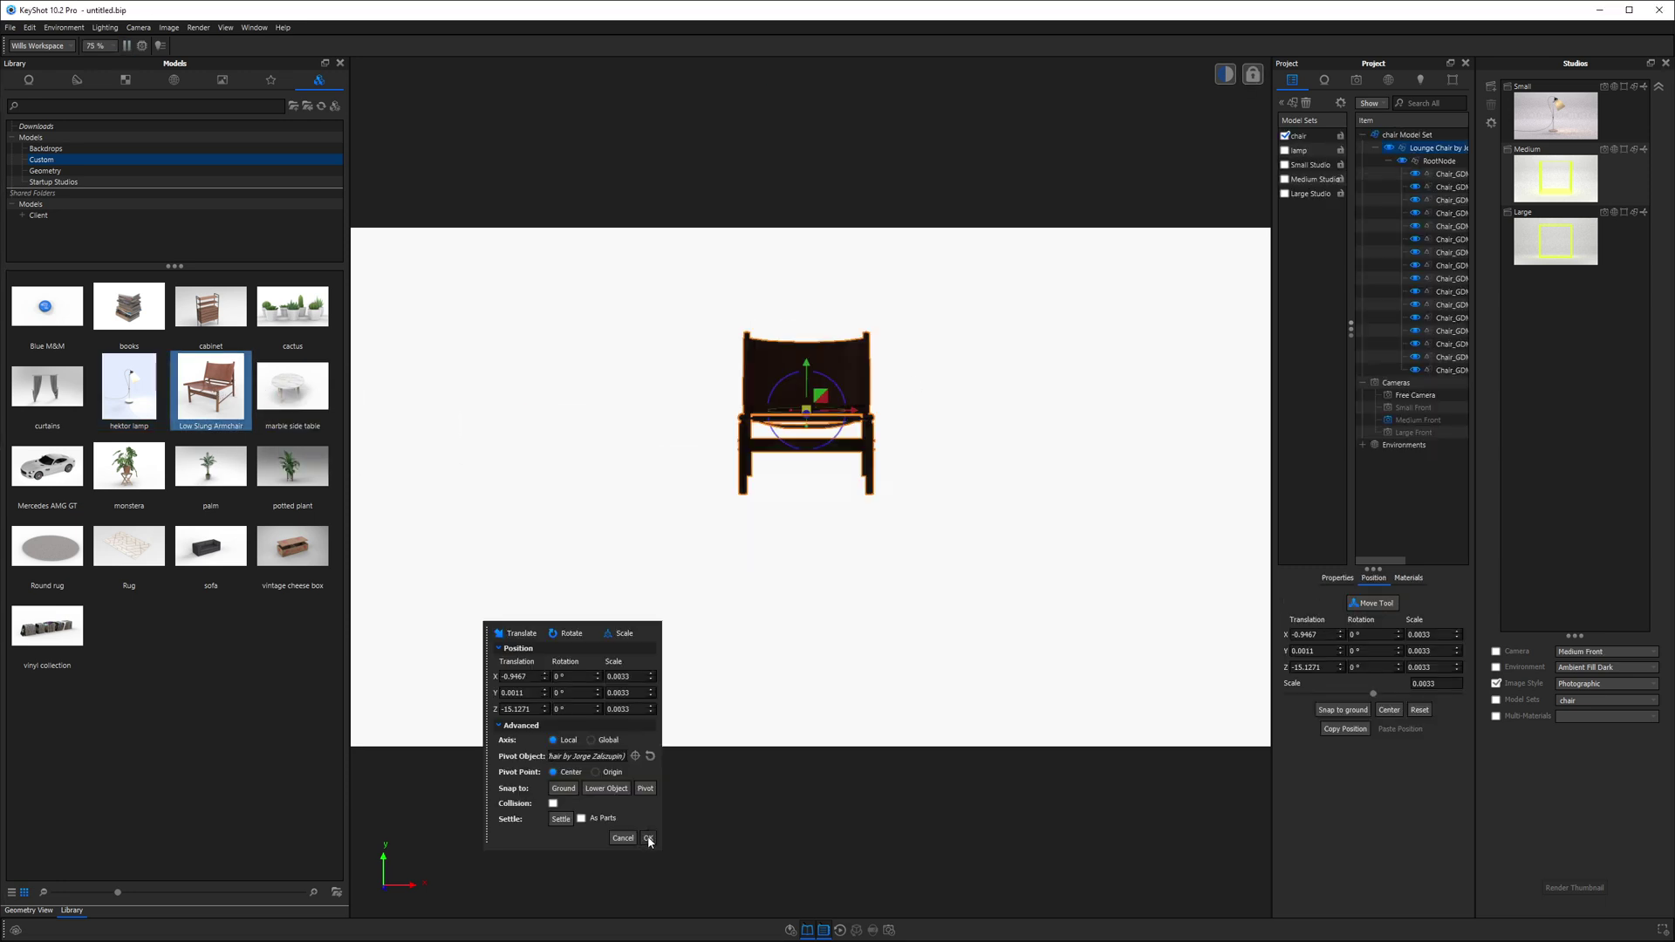
left_click(647, 841)
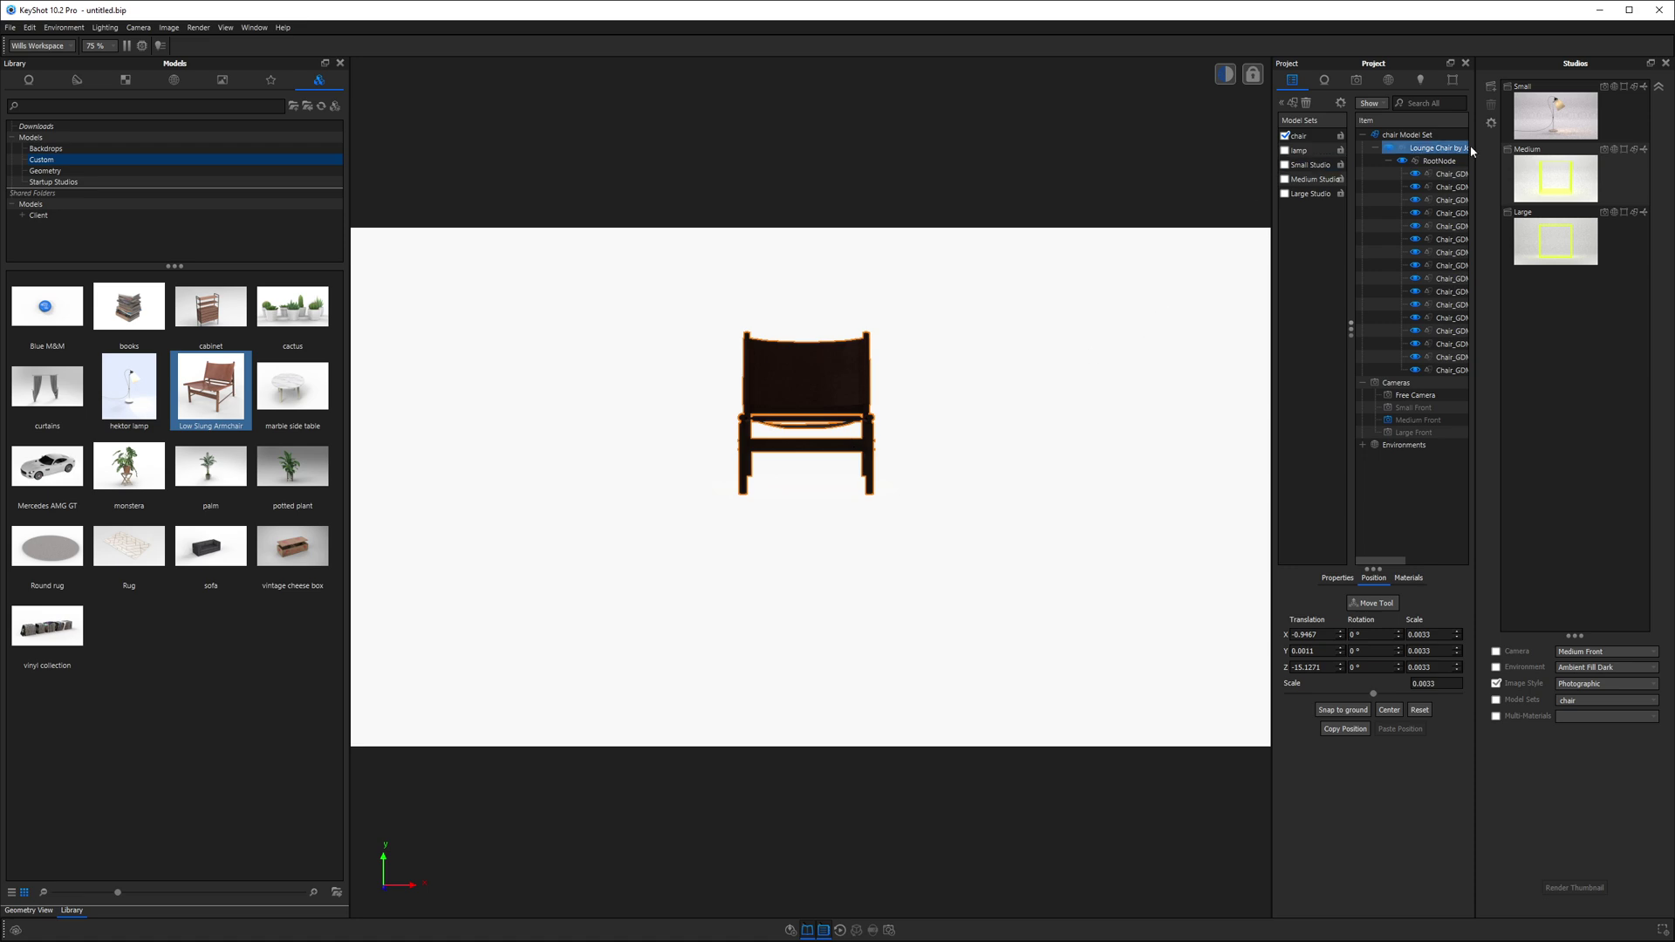
left_click(1547, 185)
- Include the chair model set in the Medium studio's model sets
left_click(1547, 183)
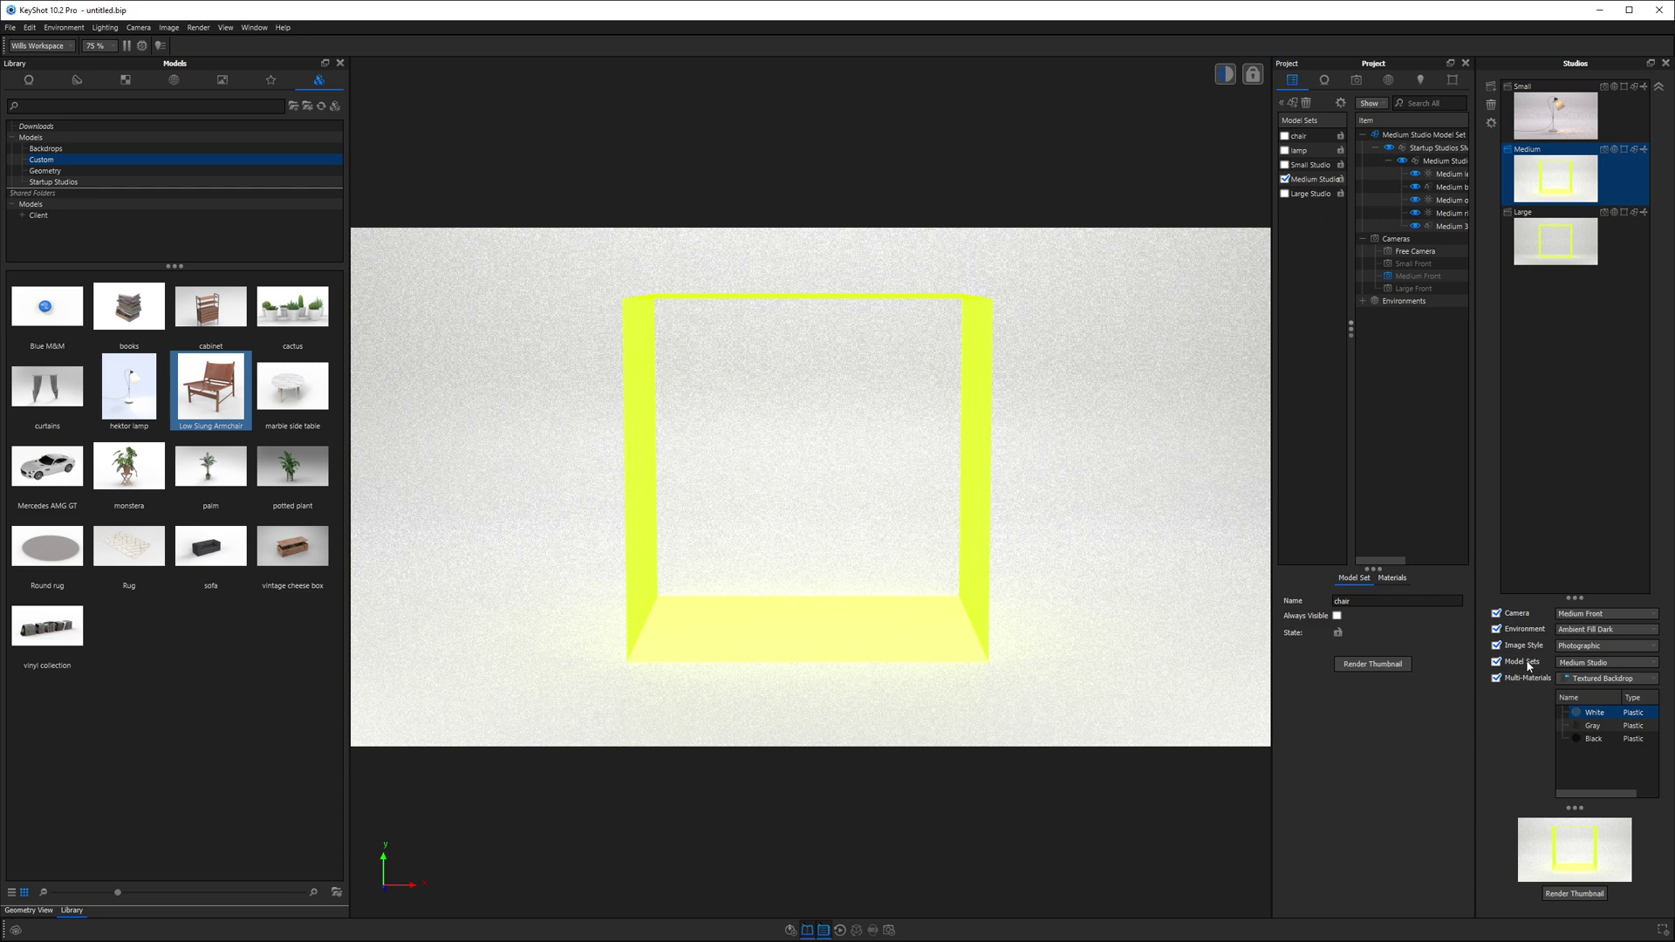
left_click(1570, 665)
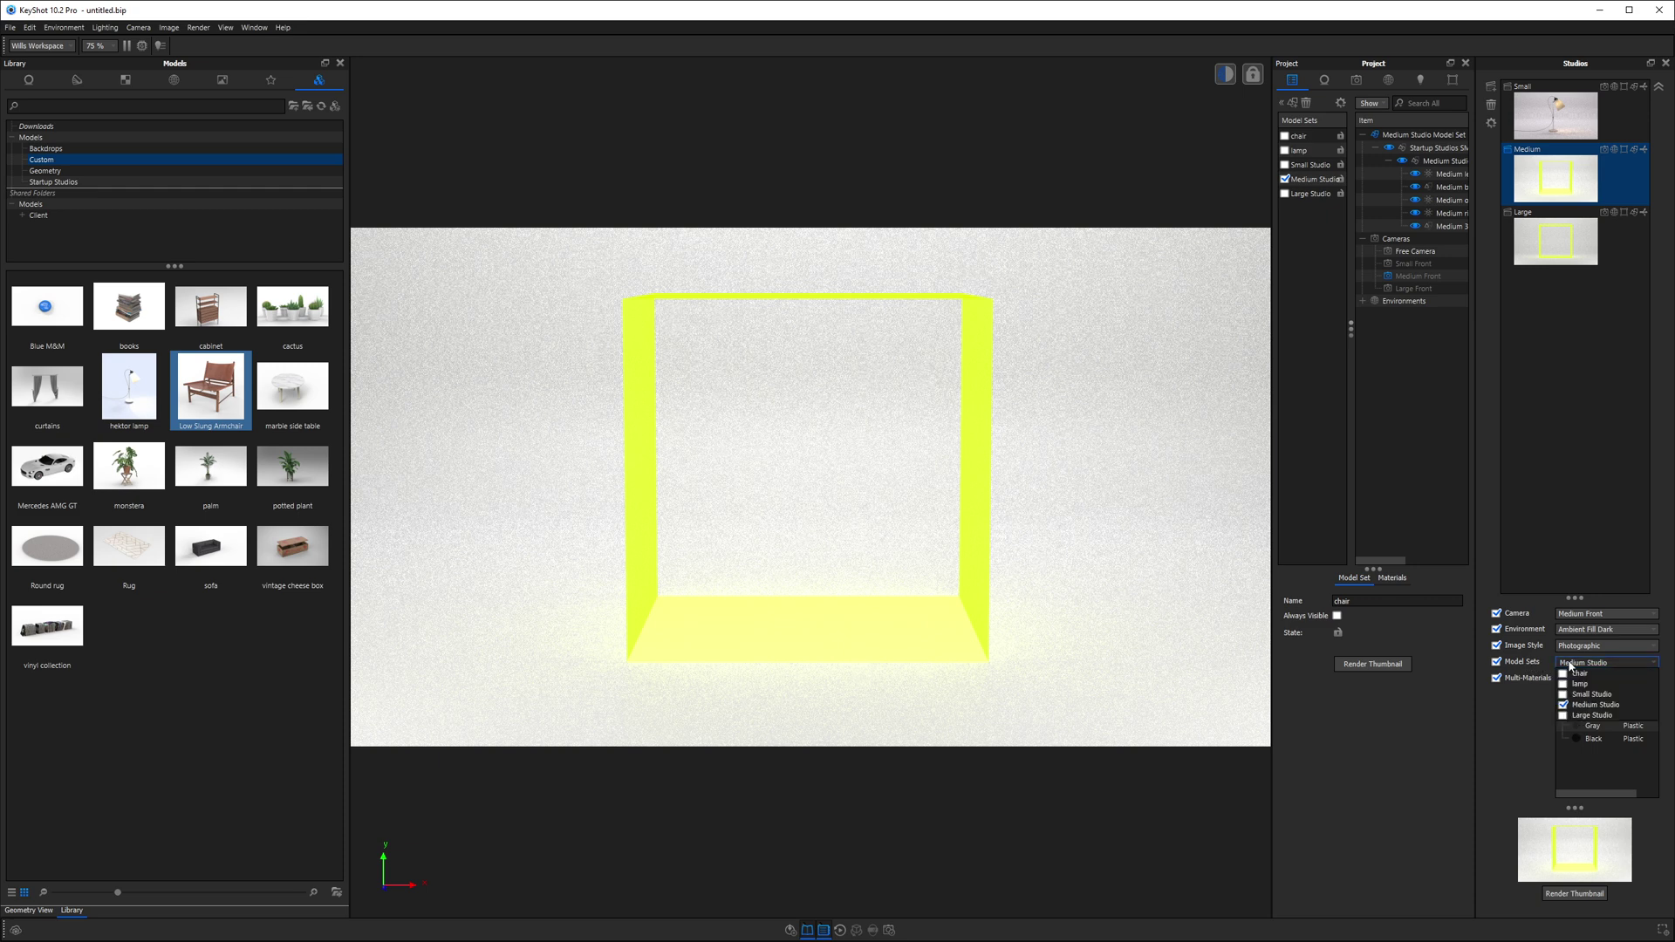
left_click(1578, 672)
left_click(126, 784)
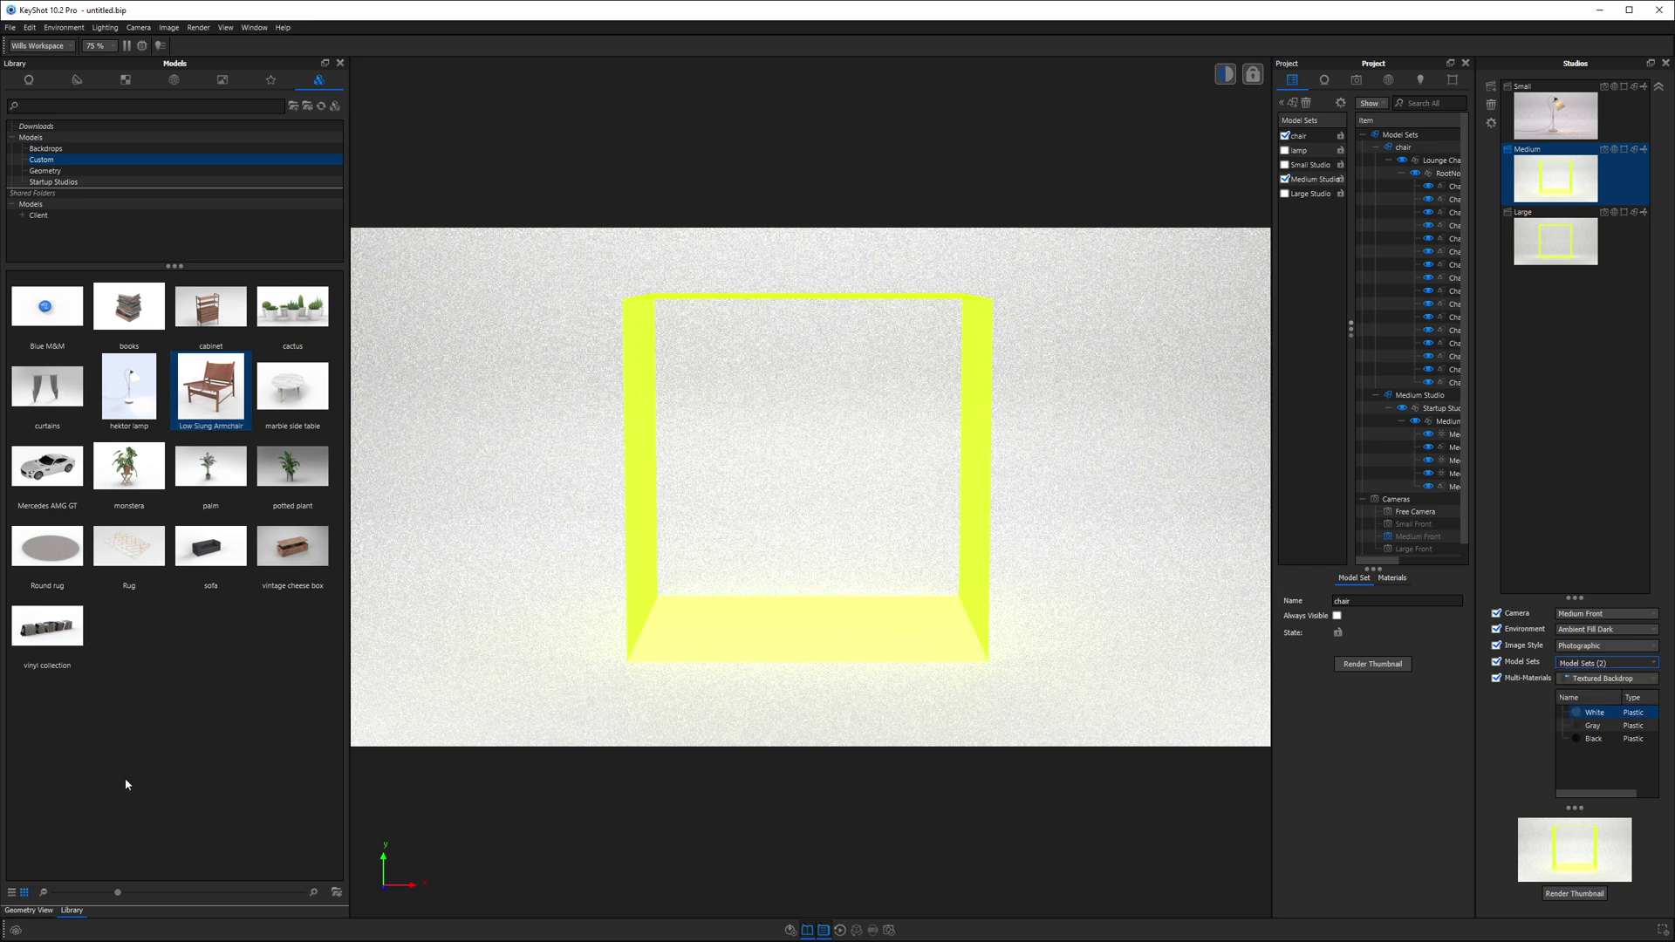
- Open the Geometry View, widen the scene tree and select the chair model set
left_click(40, 911)
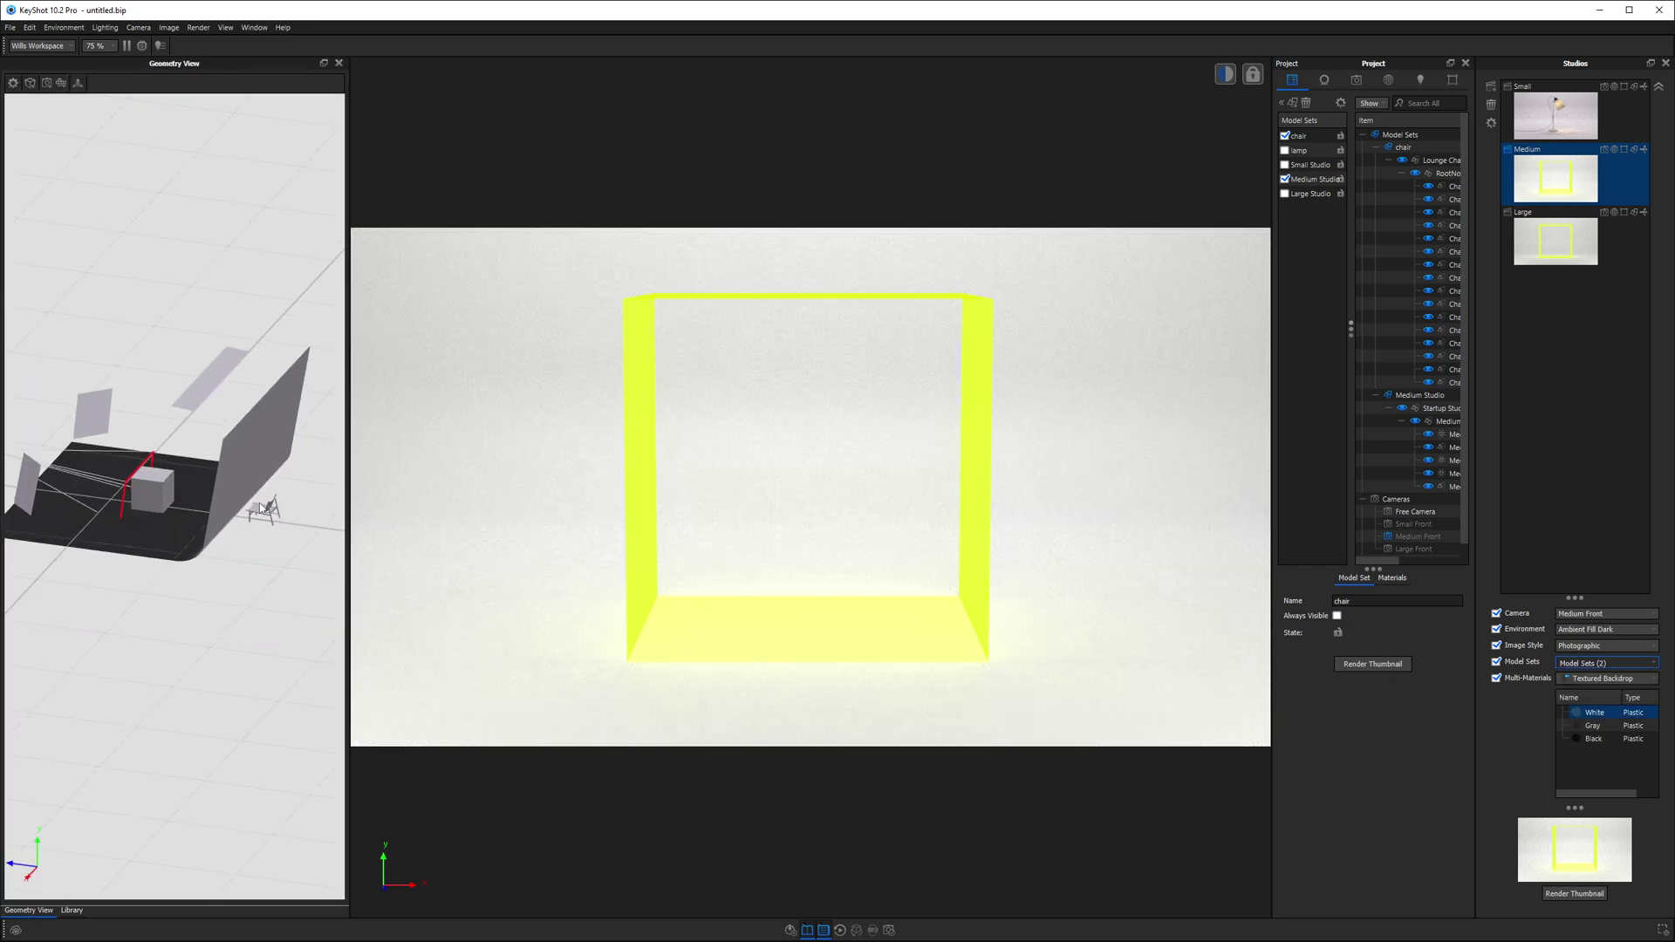
left_click_drag(294, 487, 174, 484)
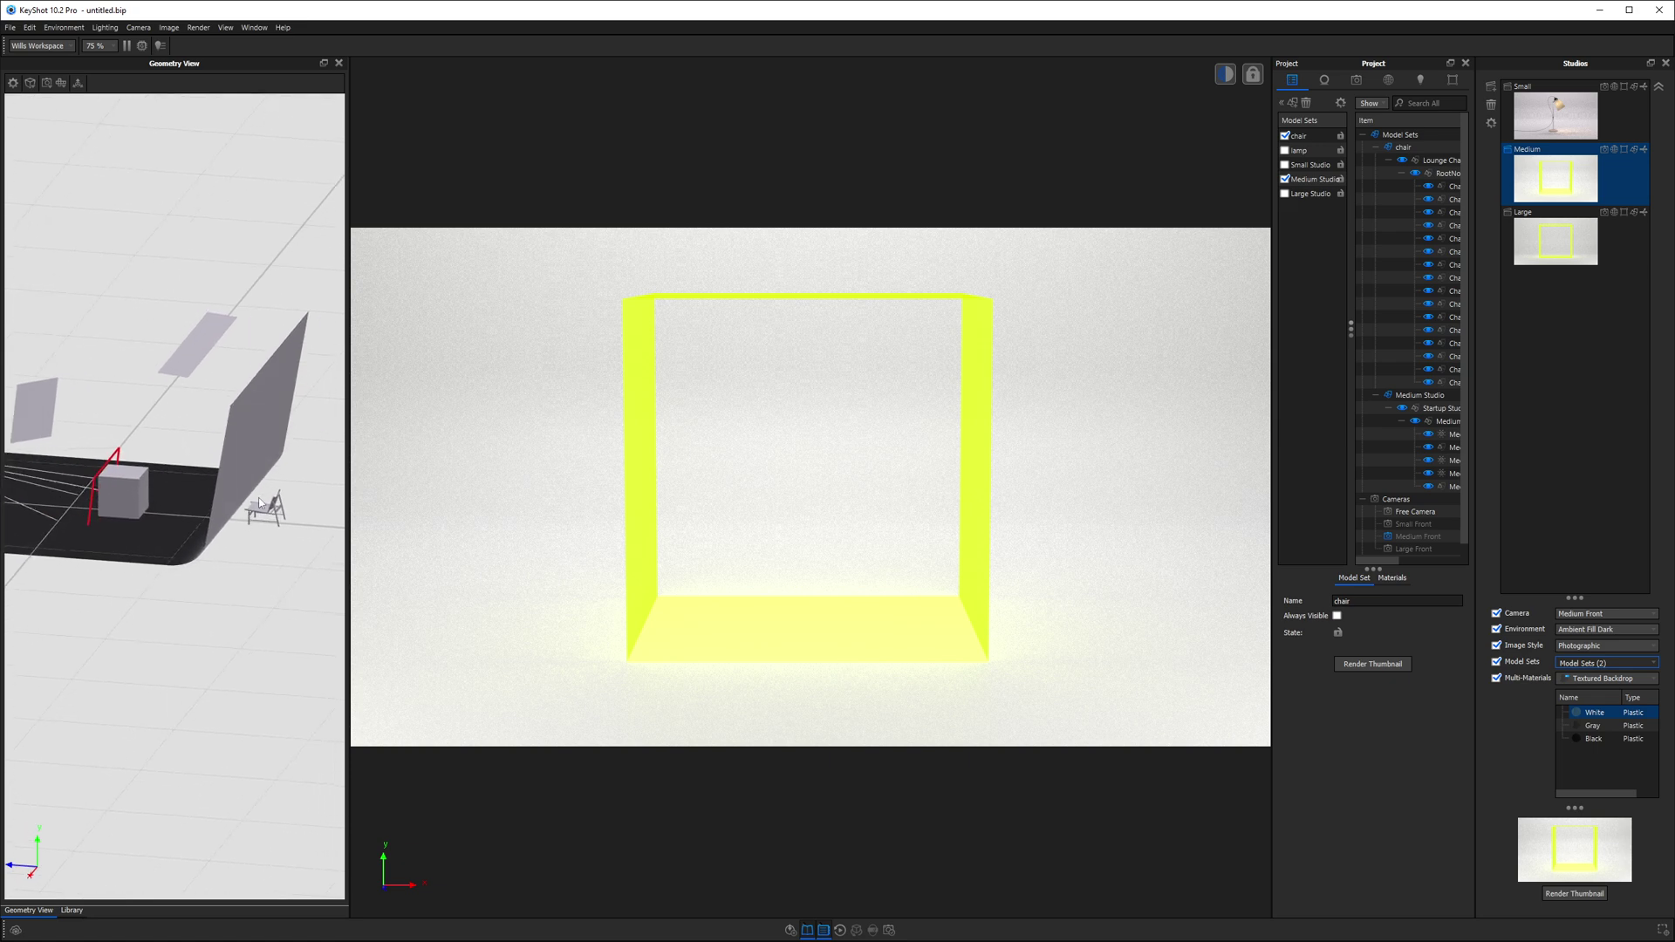
left_click(1452, 140)
left_click_drag(1349, 327, 1300, 319)
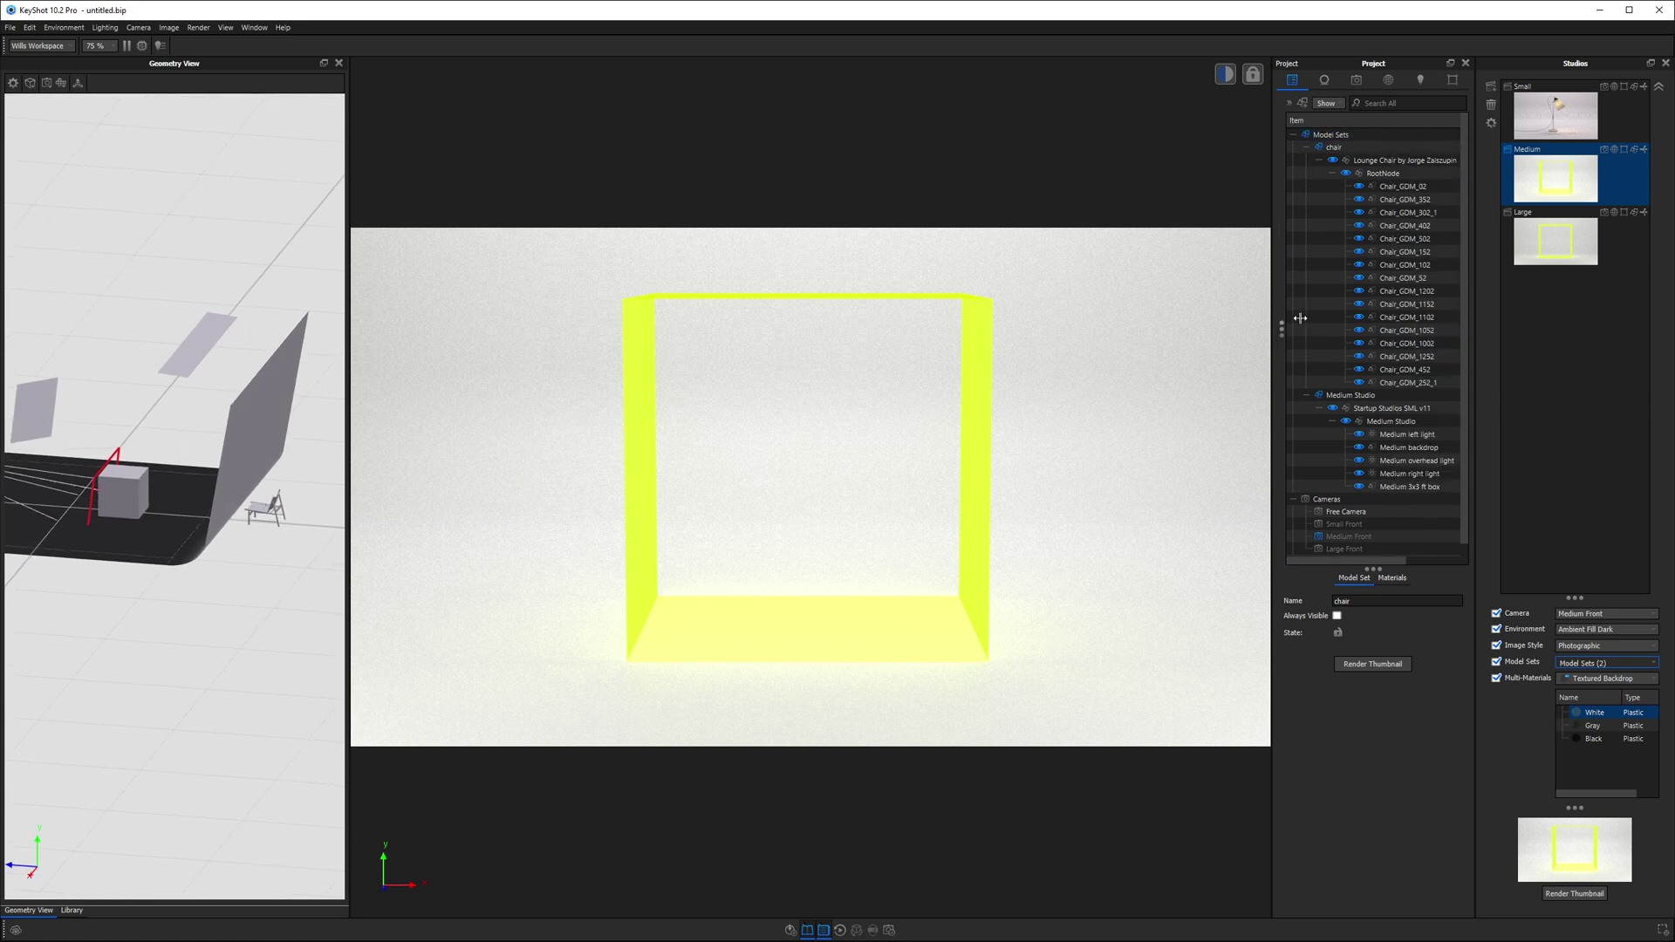
left_click(1409, 486)
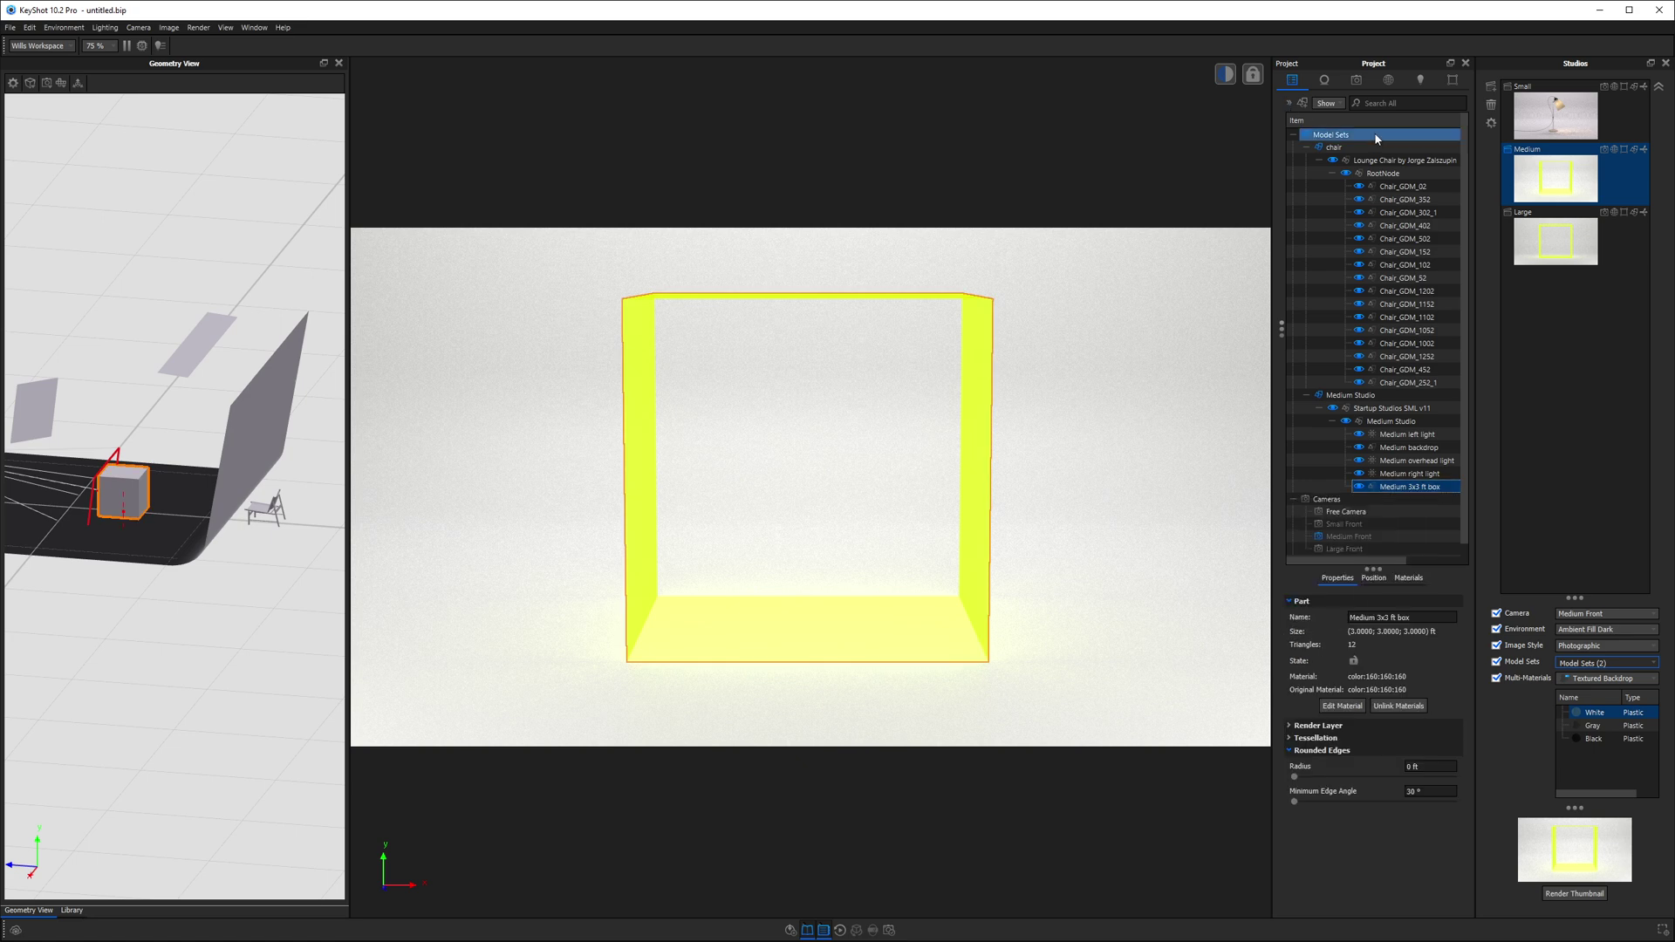
left_click(1334, 148)
- Centre the chair on the Medium 3x3 ft box pivot and rotate it about -26.8° around Y
right_click(154, 183)
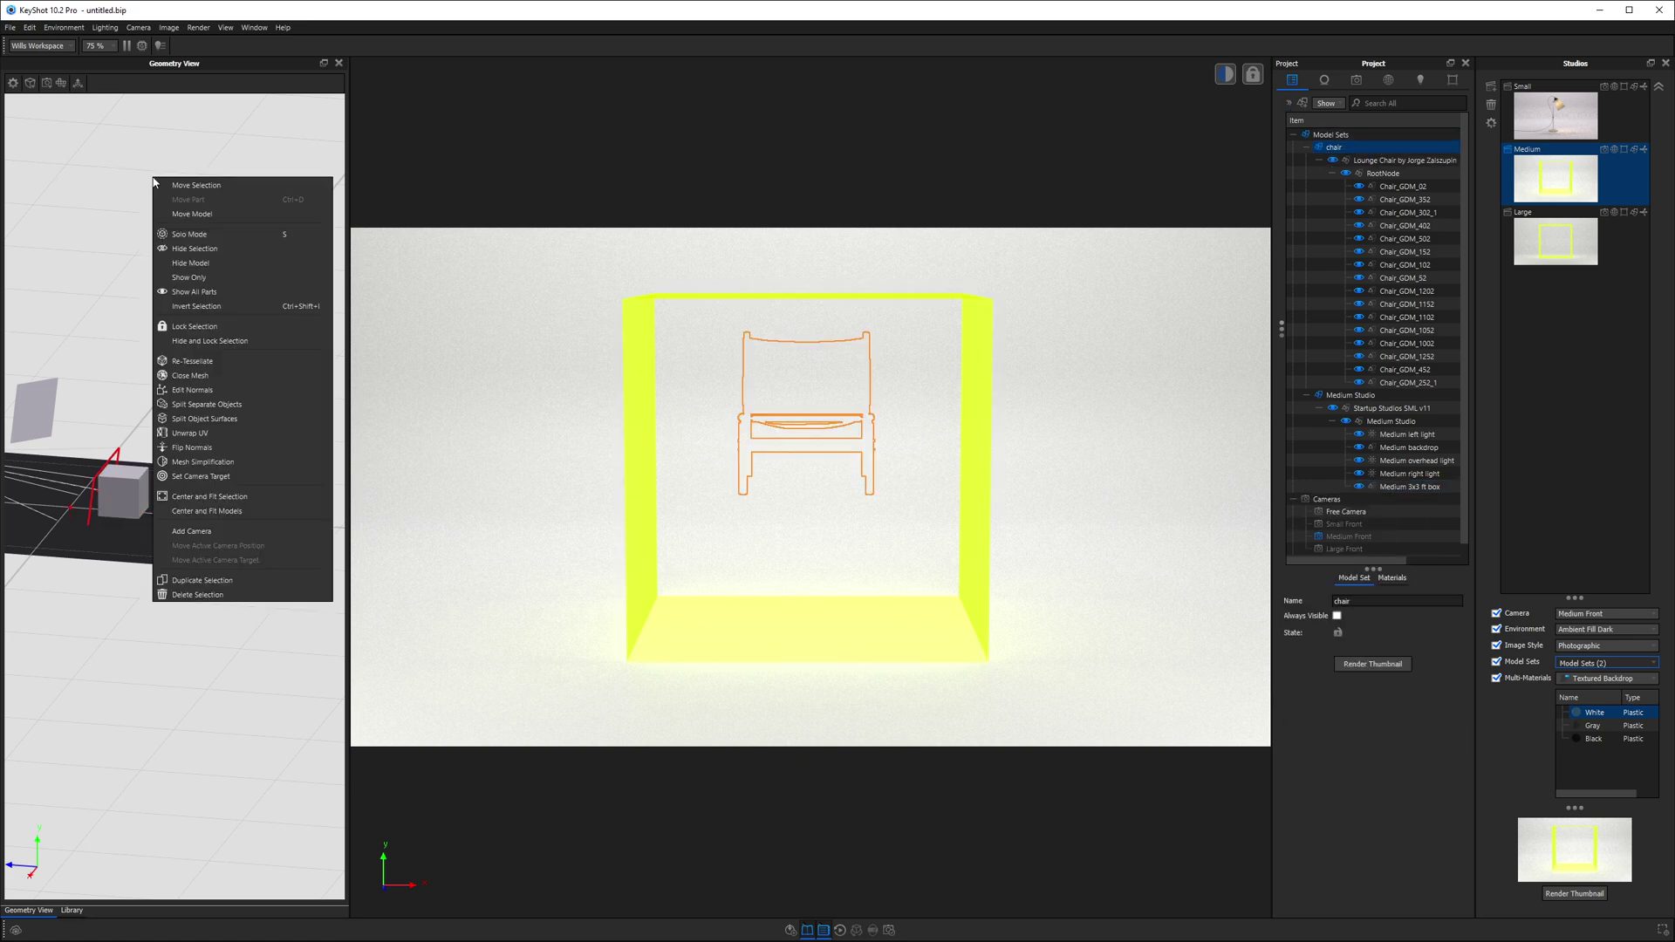
left_click(196, 186)
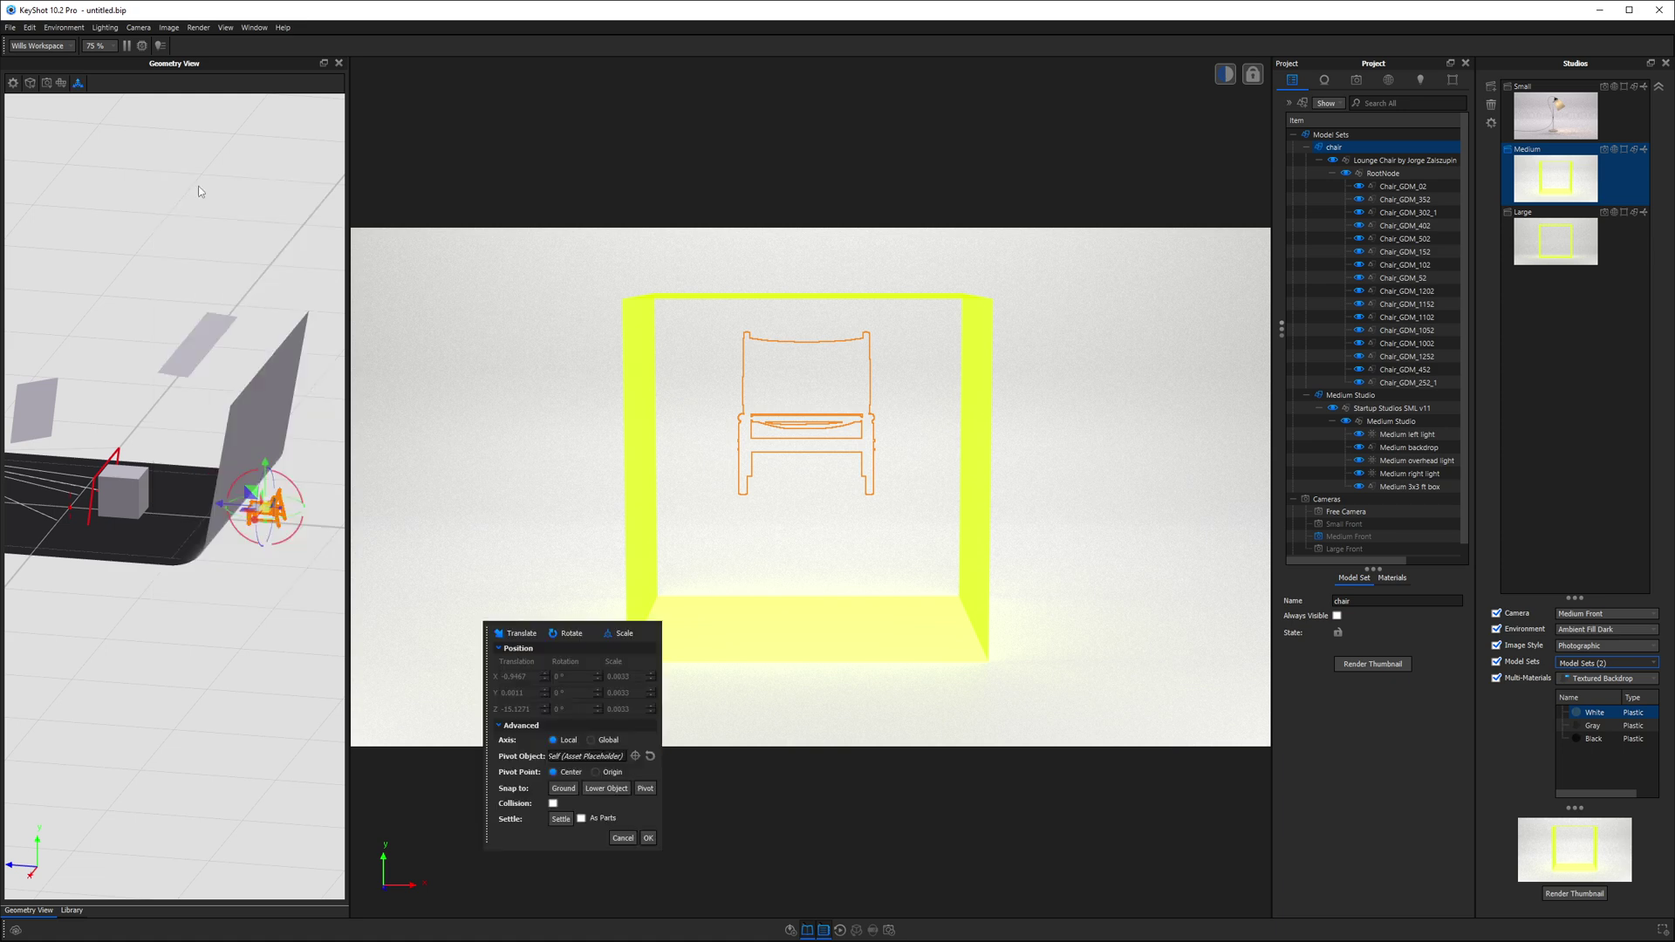
left_click(636, 756)
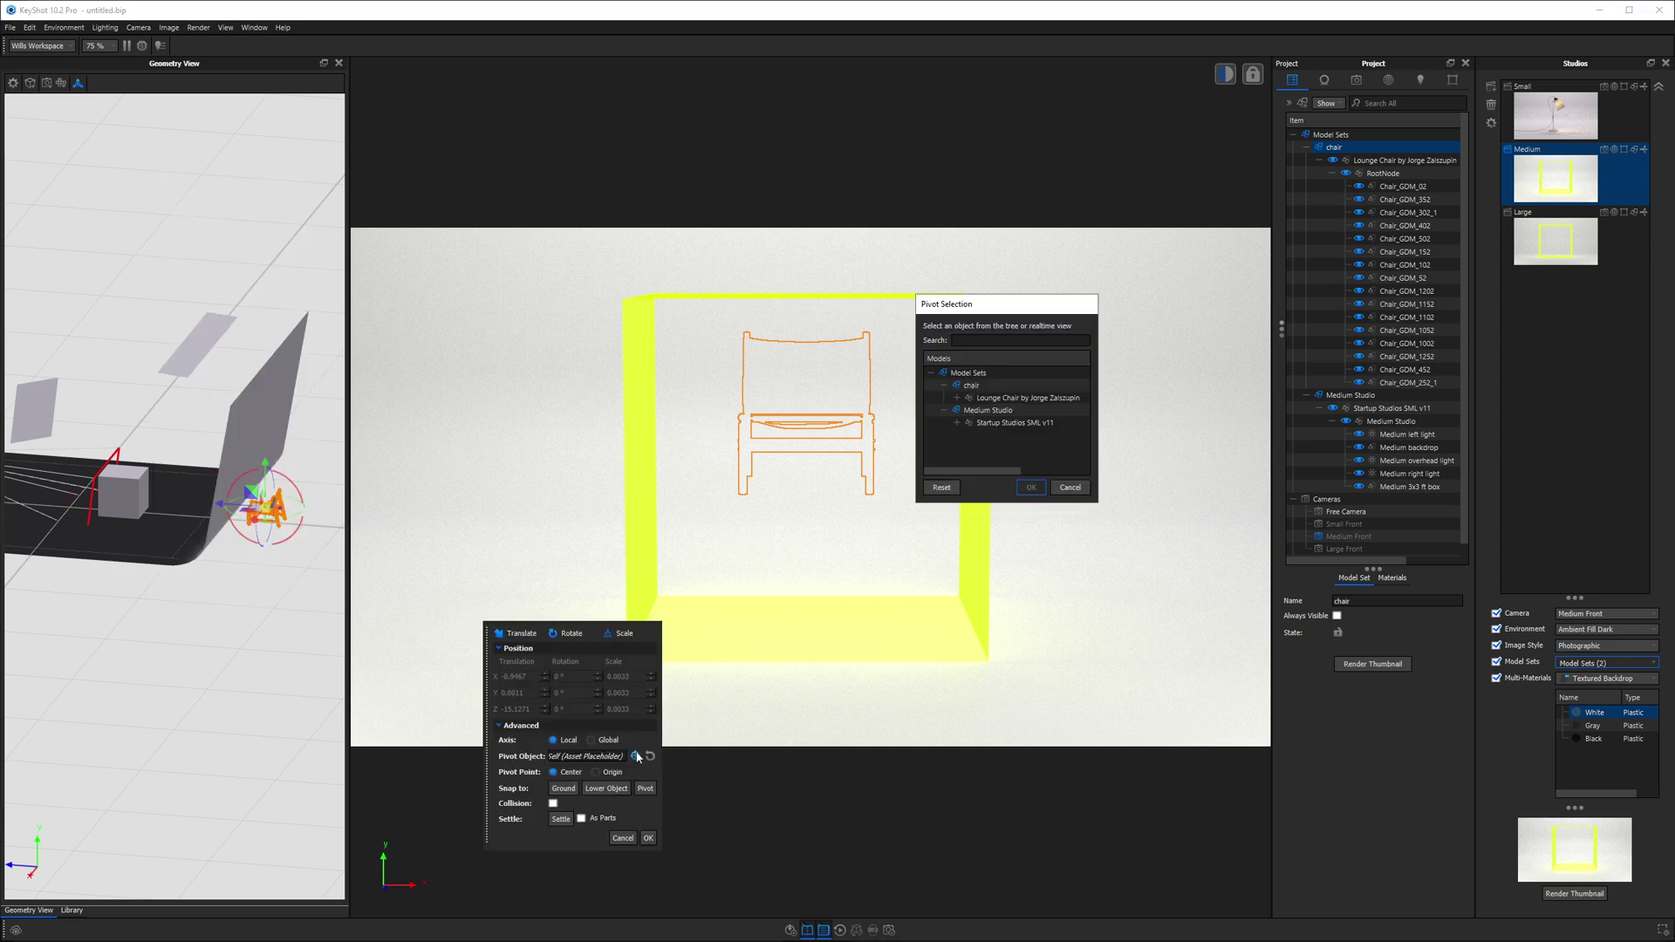
left_click(132, 493)
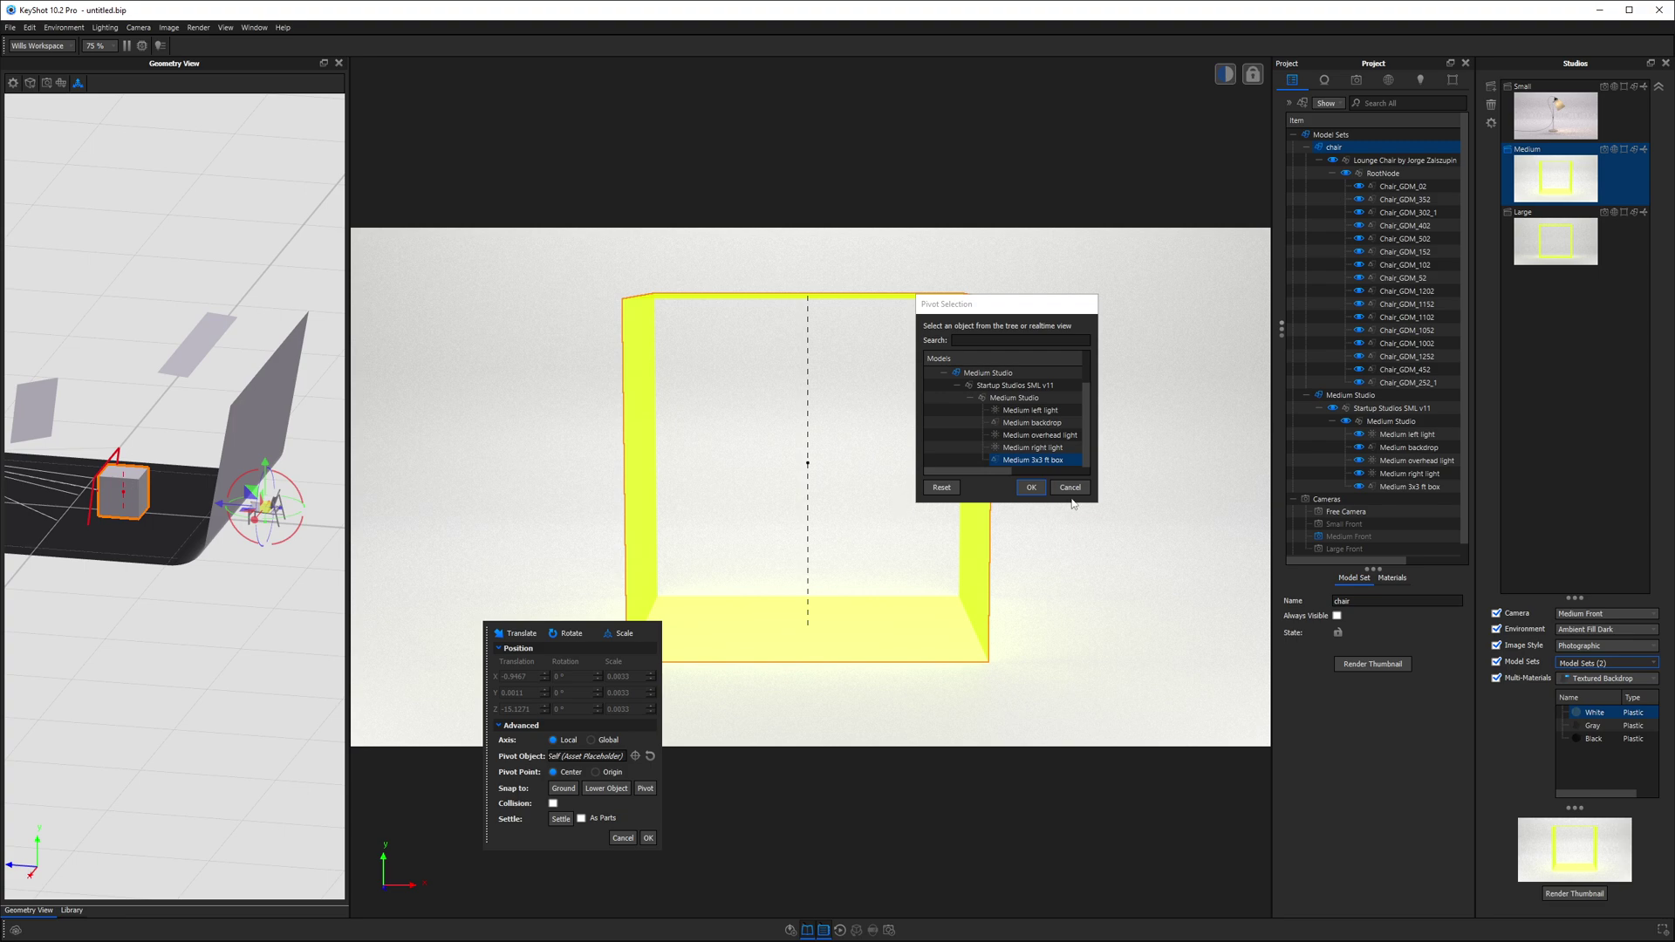
left_click(1030, 487)
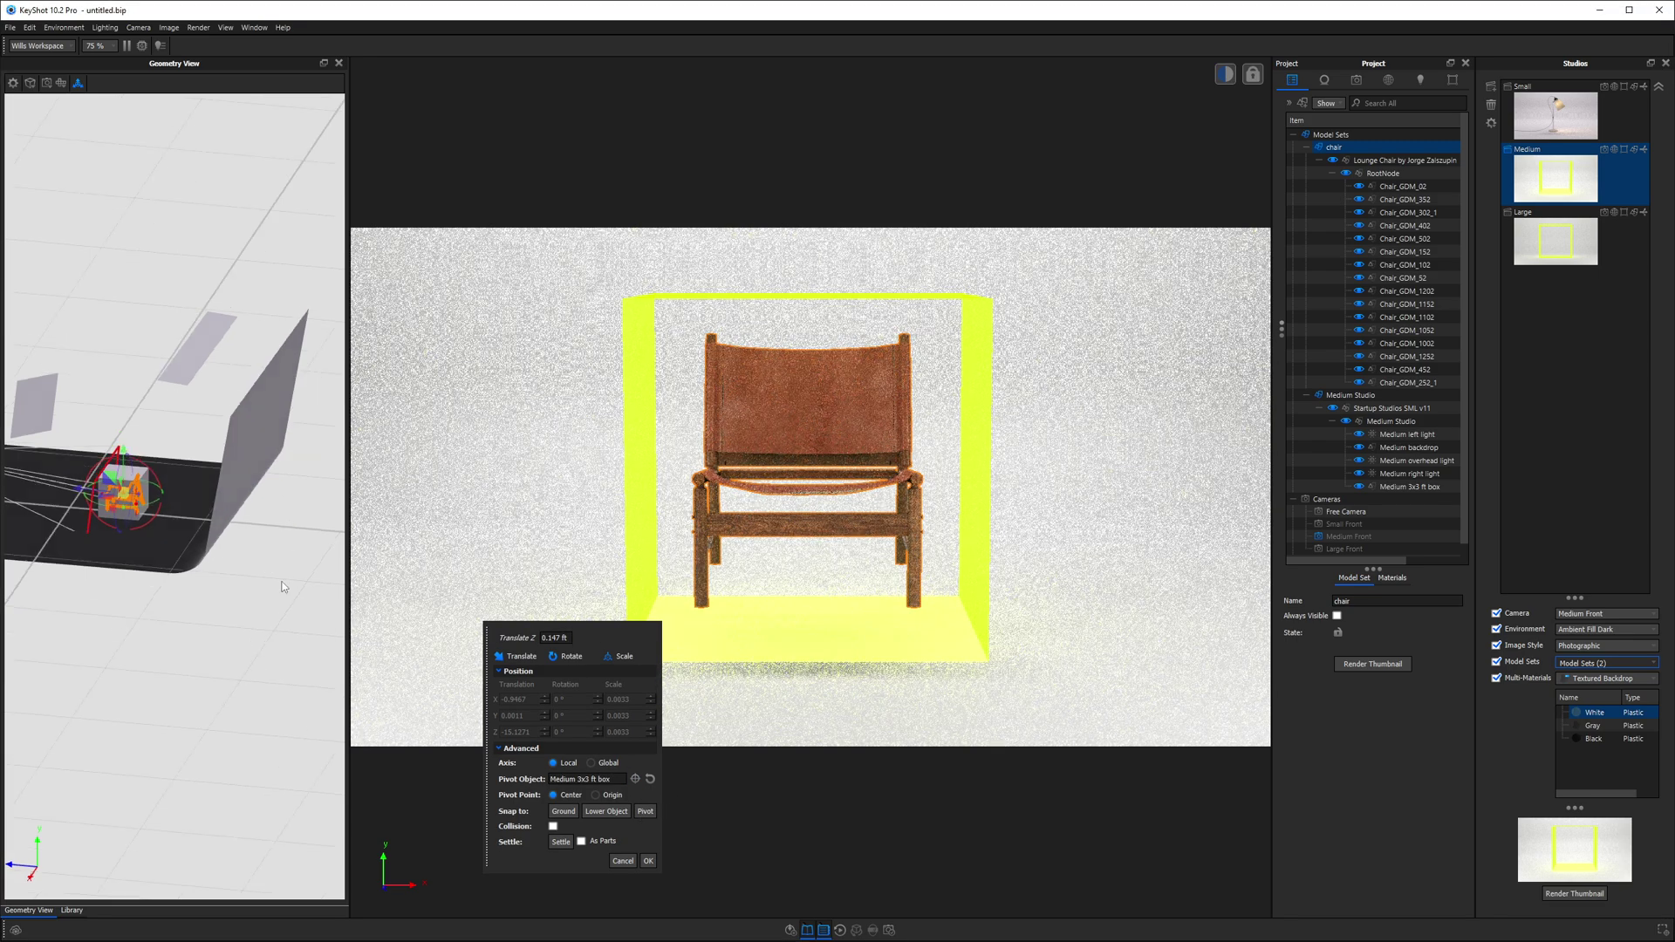
left_click_drag(282, 586, 254, 539)
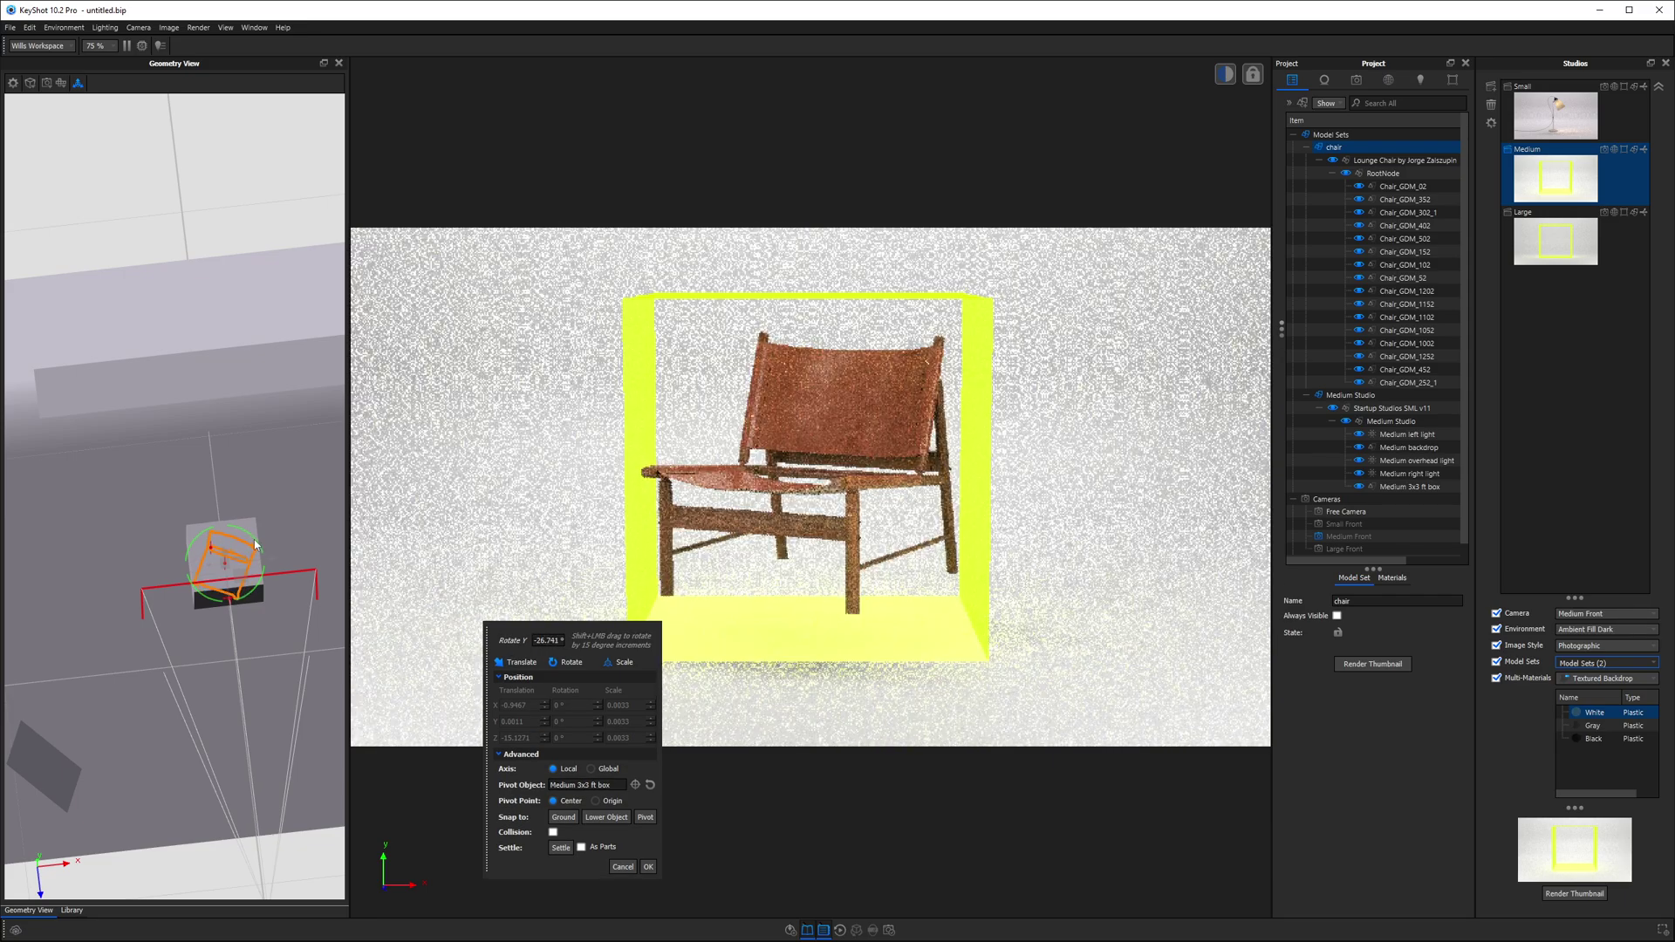
left_click(648, 866)
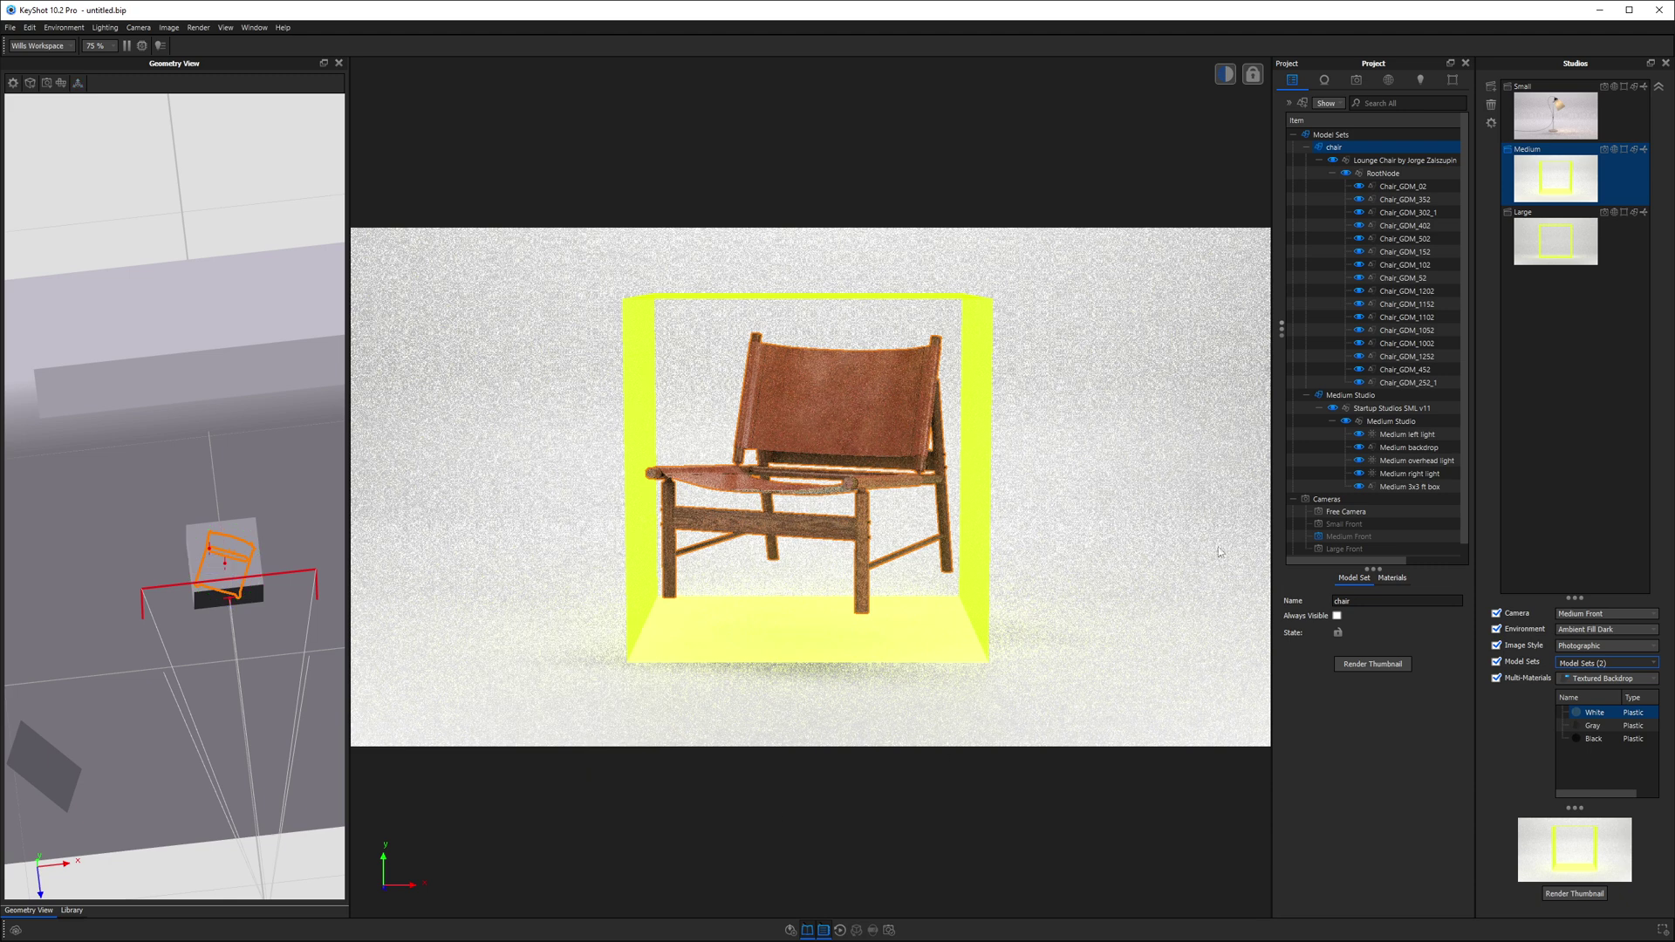
left_click(1417, 487)
- Hide and lock the 3x3 ft box and snap the chair onto the floor at Y 0
right_click(1418, 491)
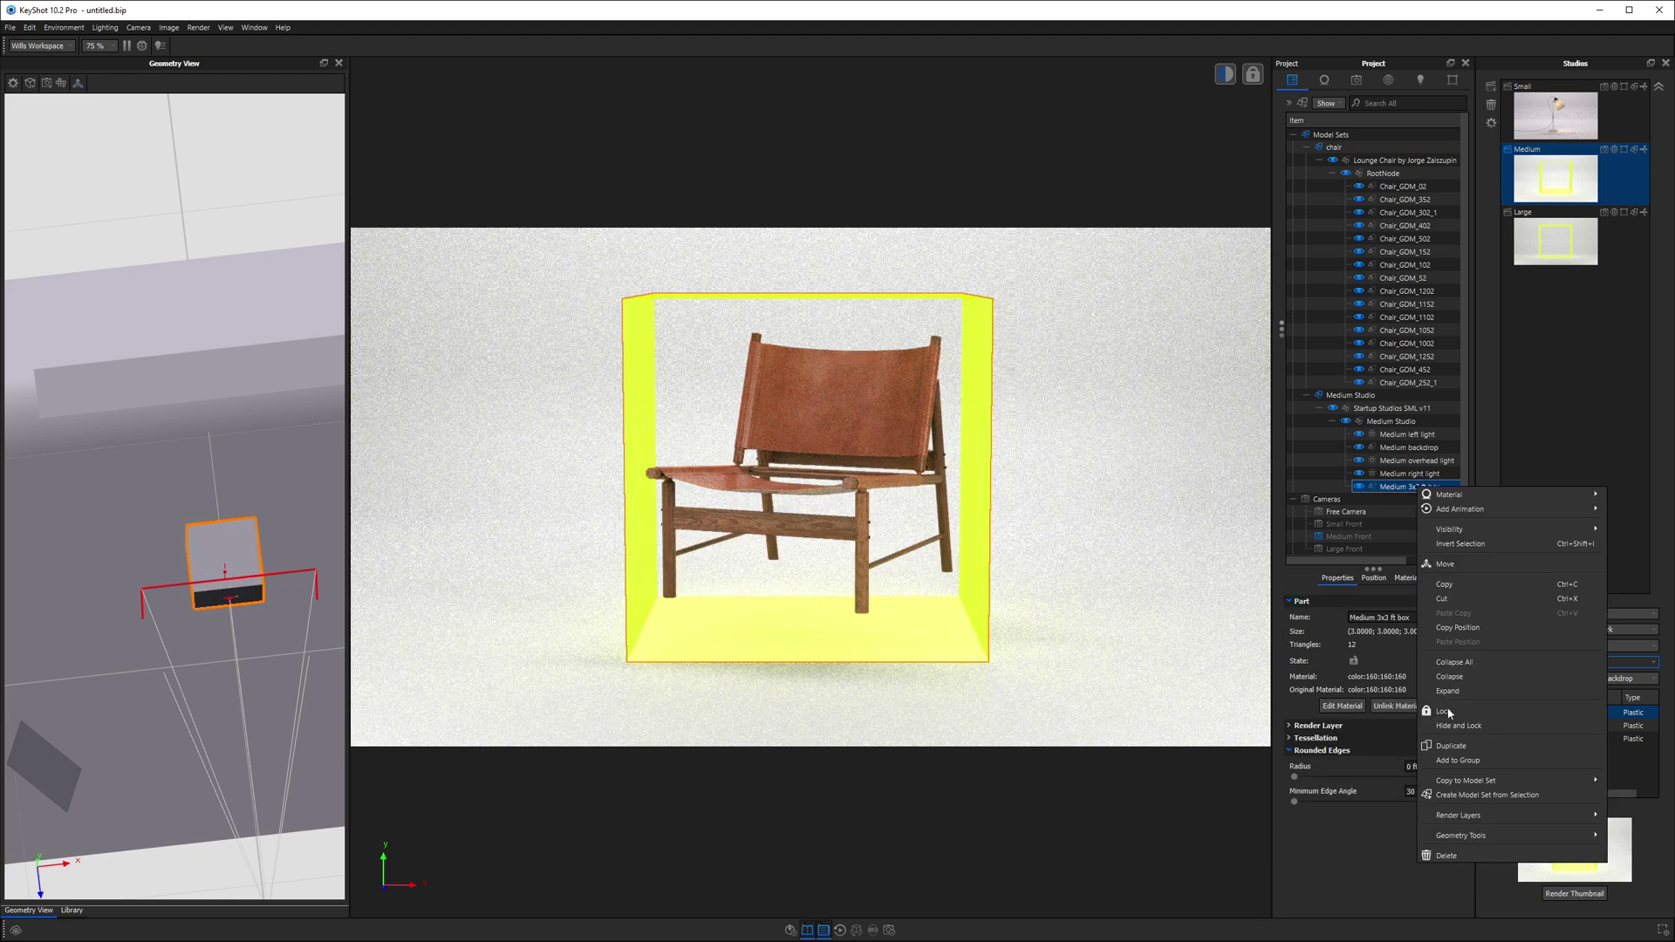
left_click(1457, 726)
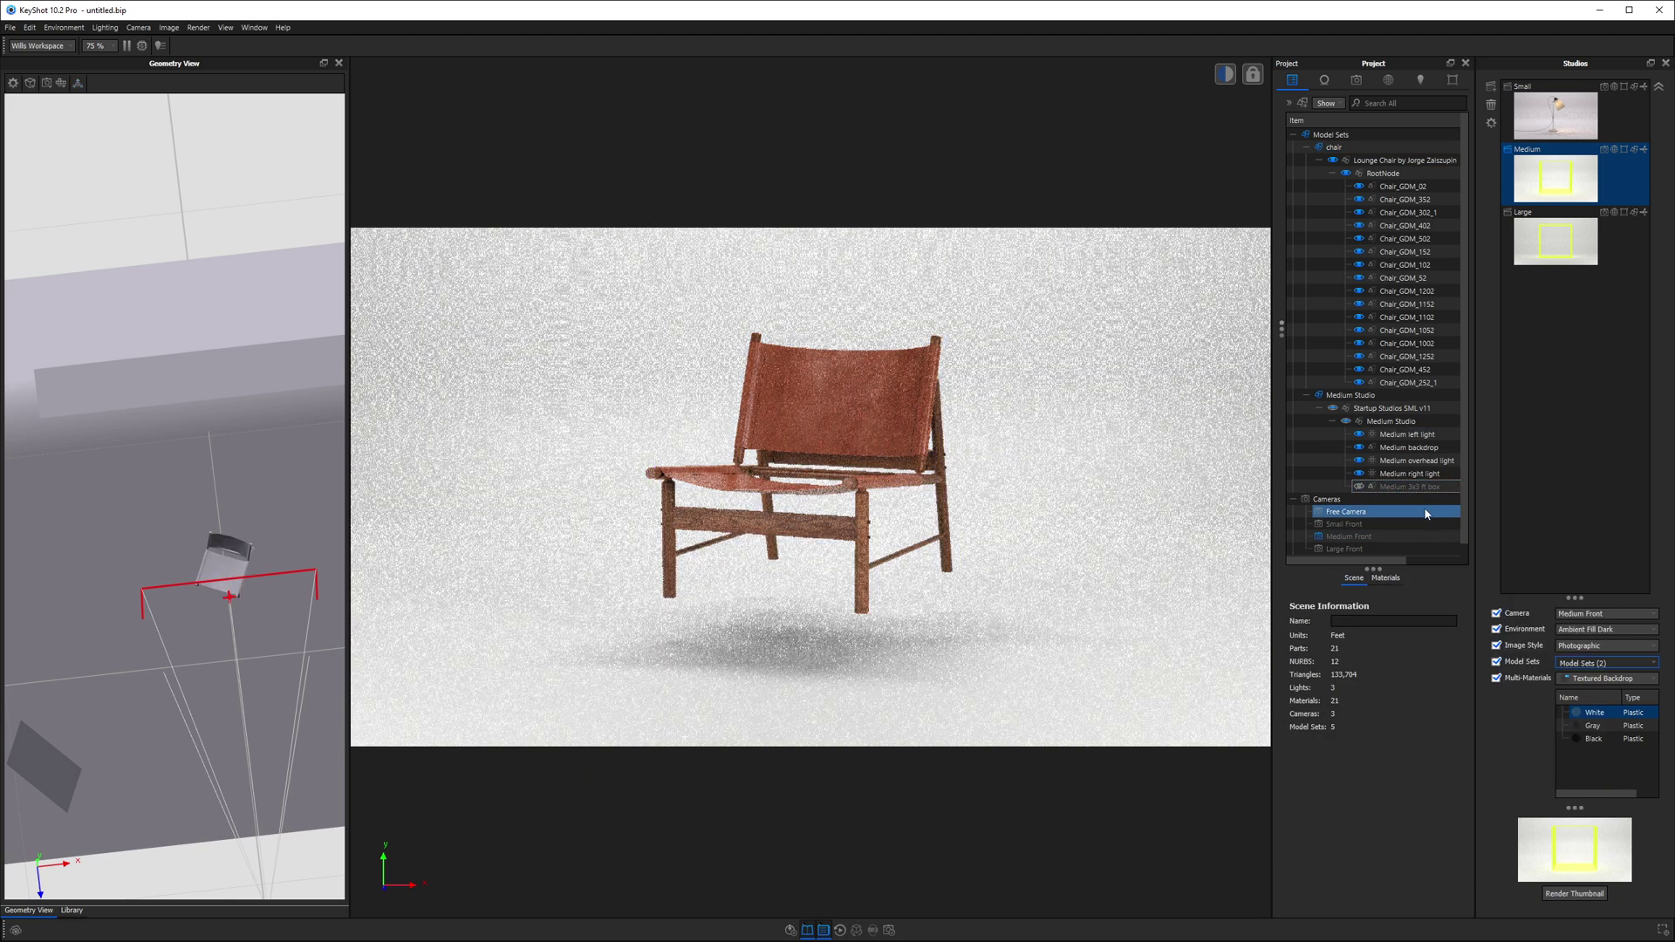
left_click(1400, 162)
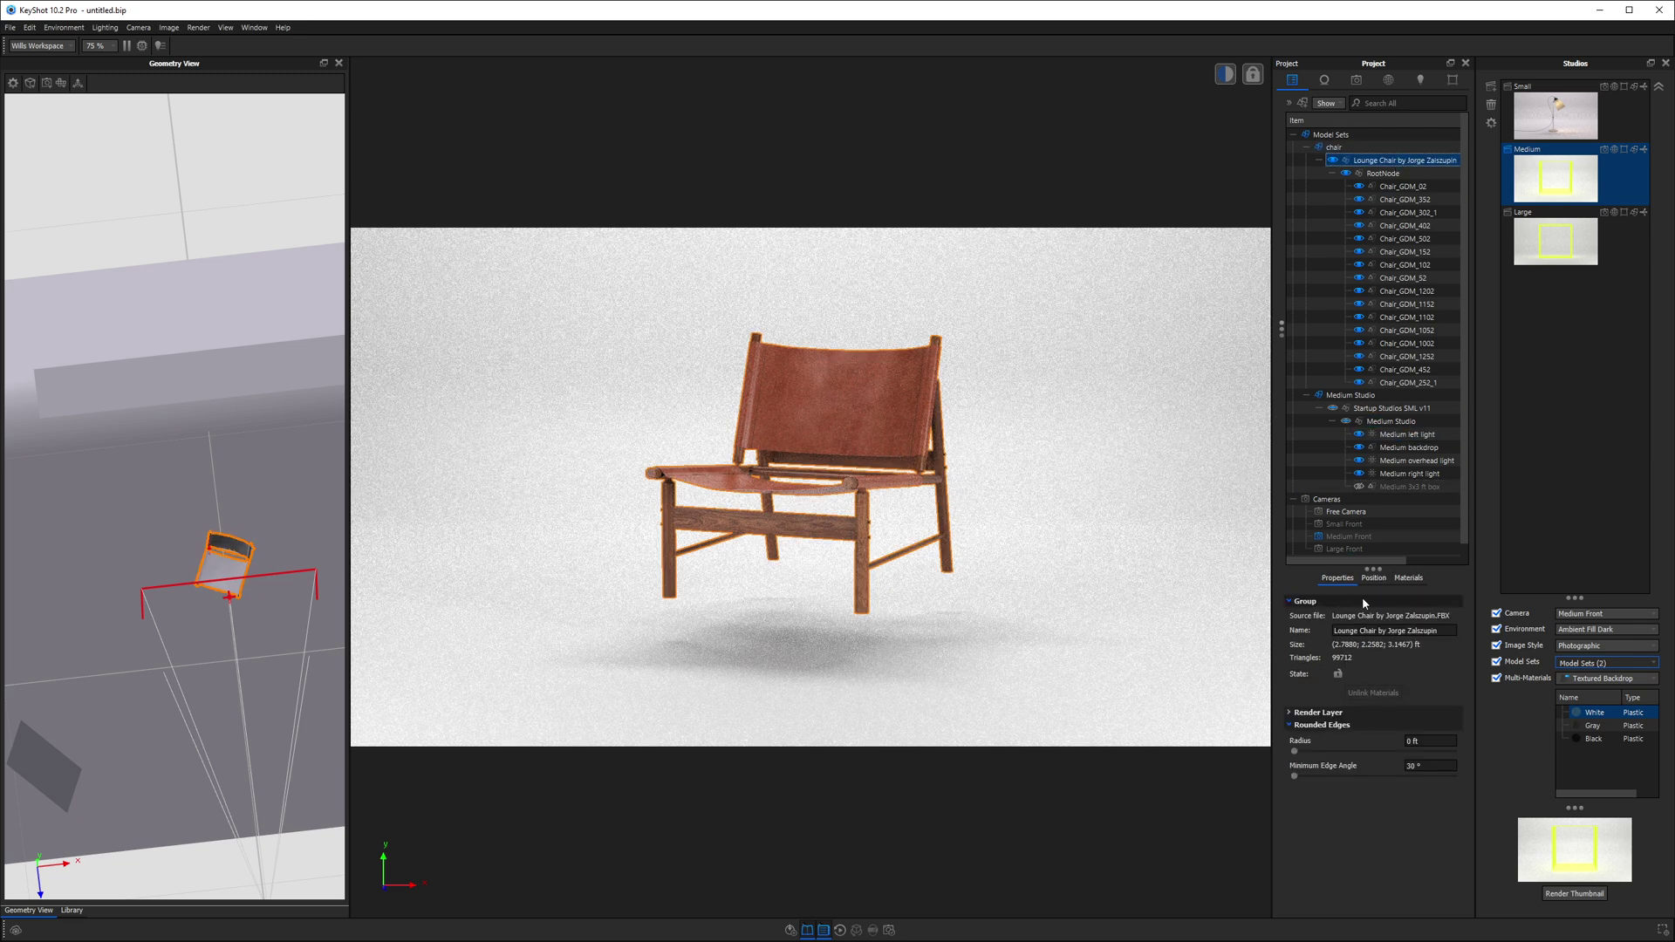
left_click(1374, 579)
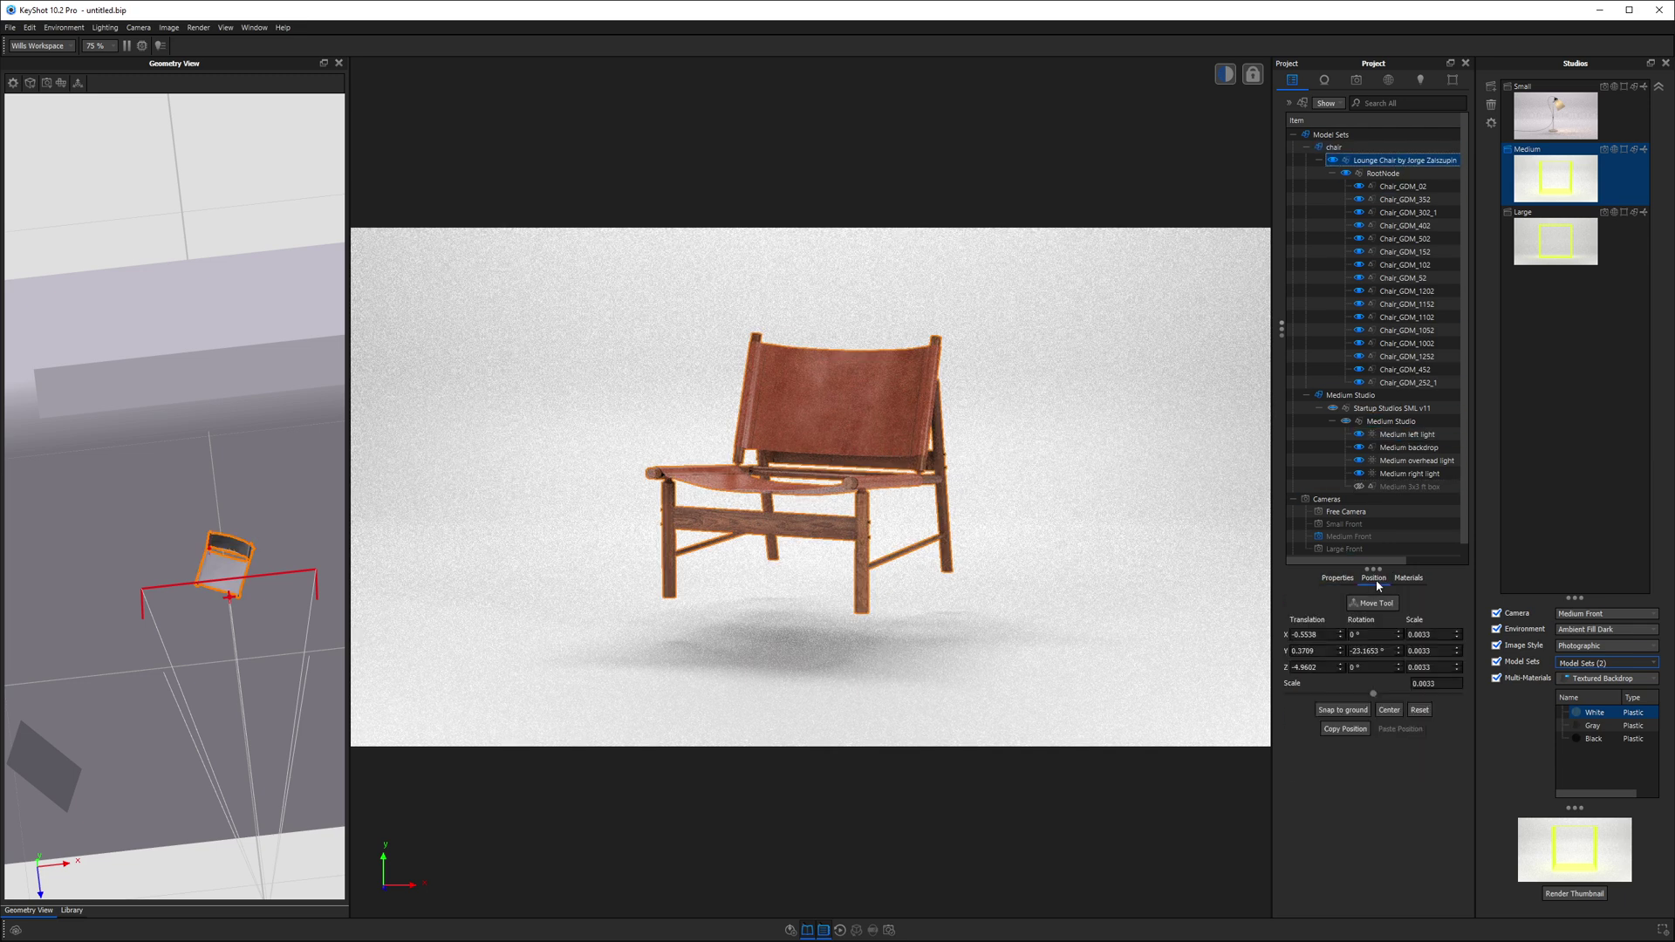
left_click(1354, 710)
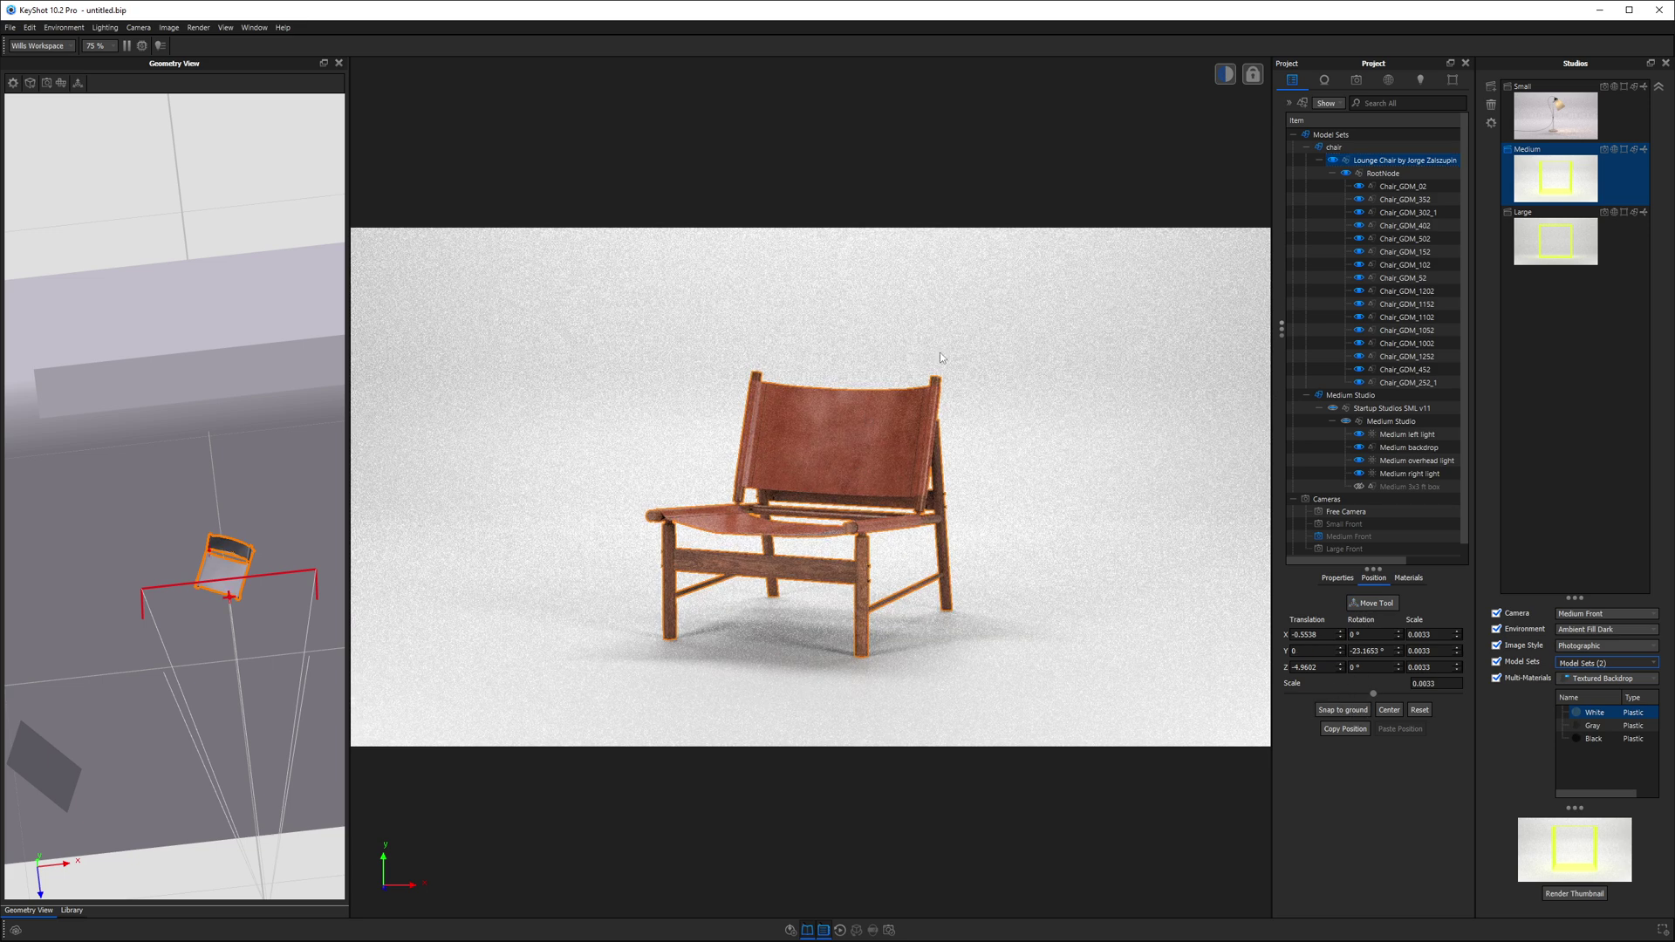
left_click(1356, 80)
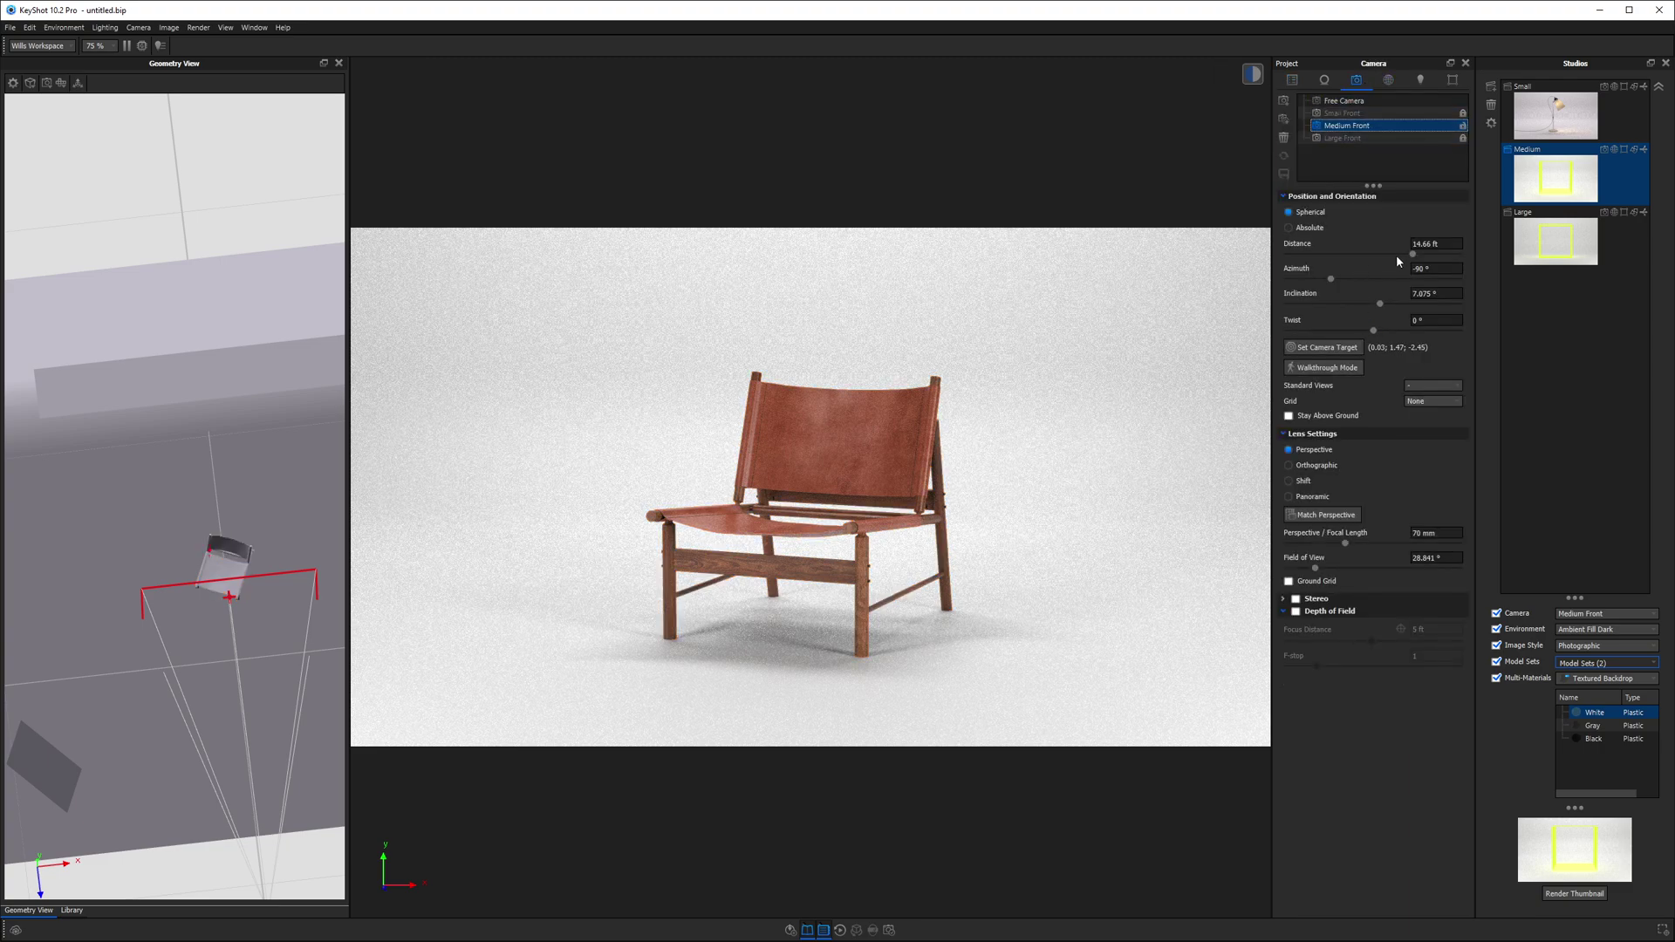
- Bring the Medium Front camera in to 11.46 ft, raise the chair in frame, and save the camera
left_click_drag(1415, 258, 1393, 258)
middle_click_drag(899, 510, 902, 478)
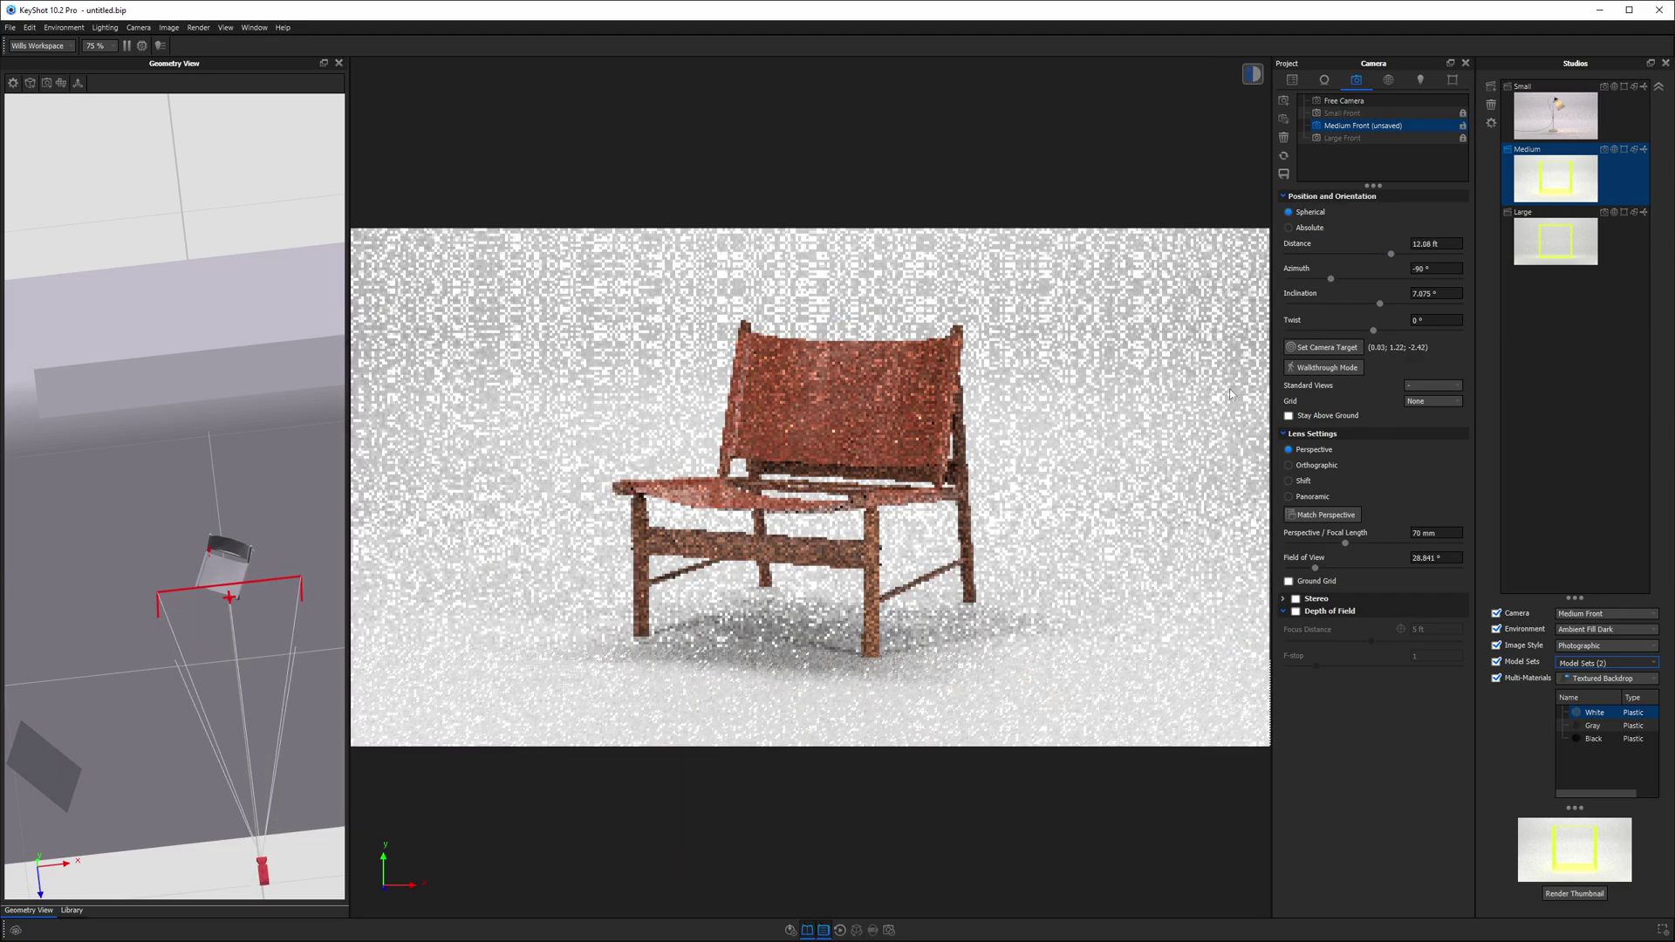
left_click_drag(1389, 253, 1386, 259)
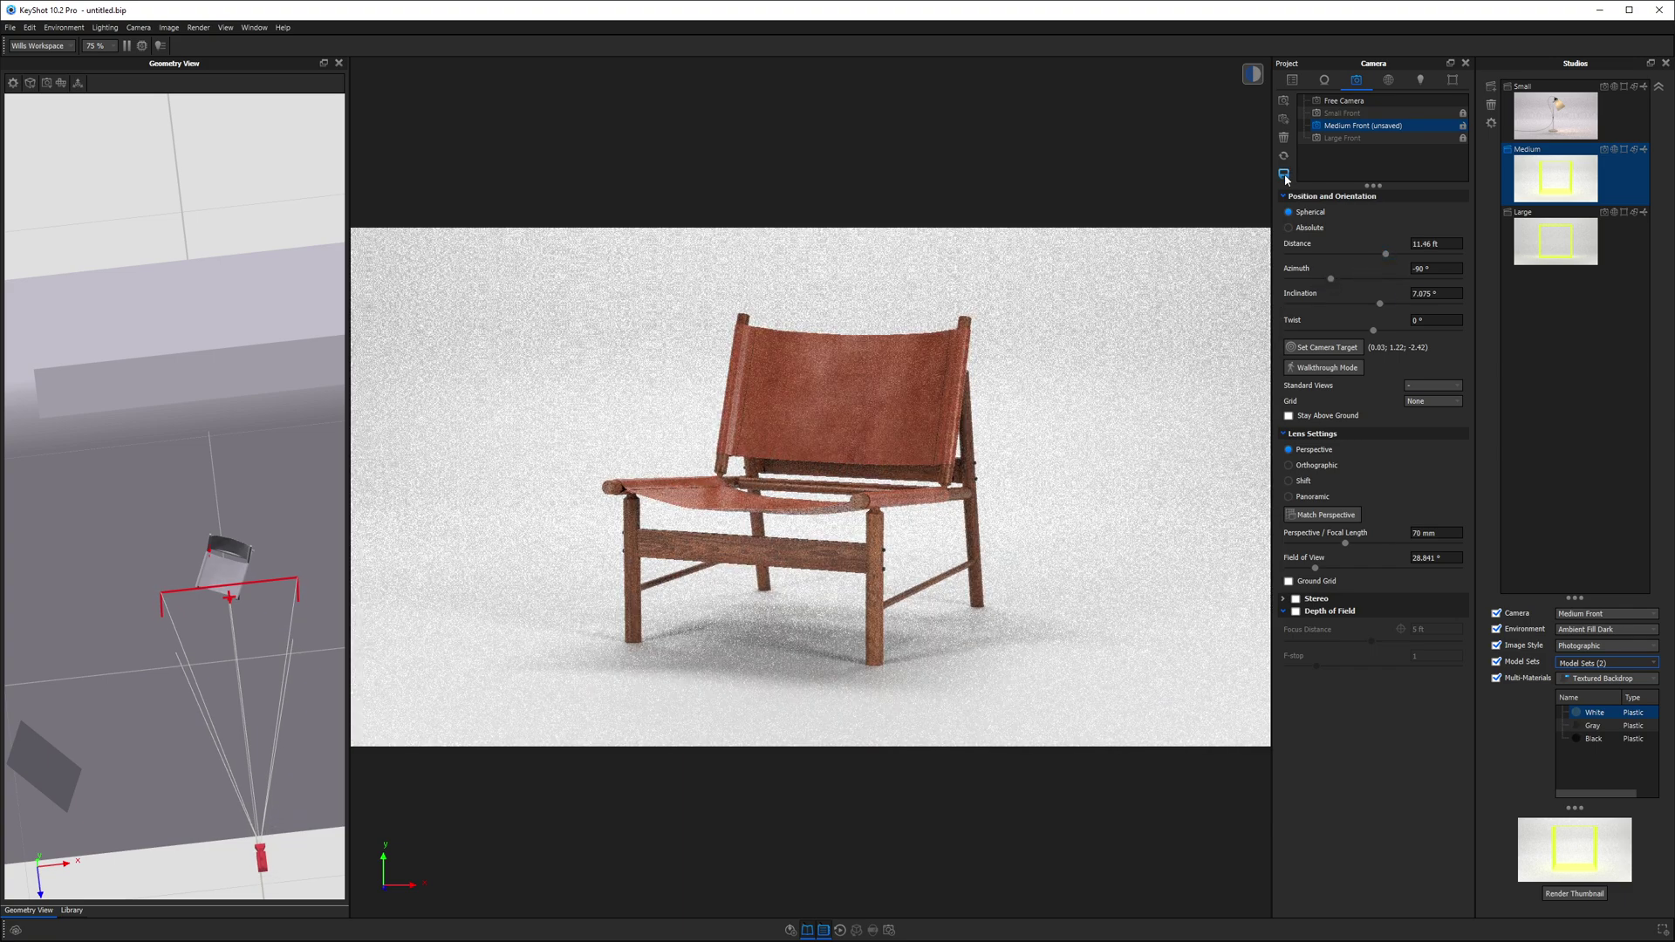
left_click(1283, 175)
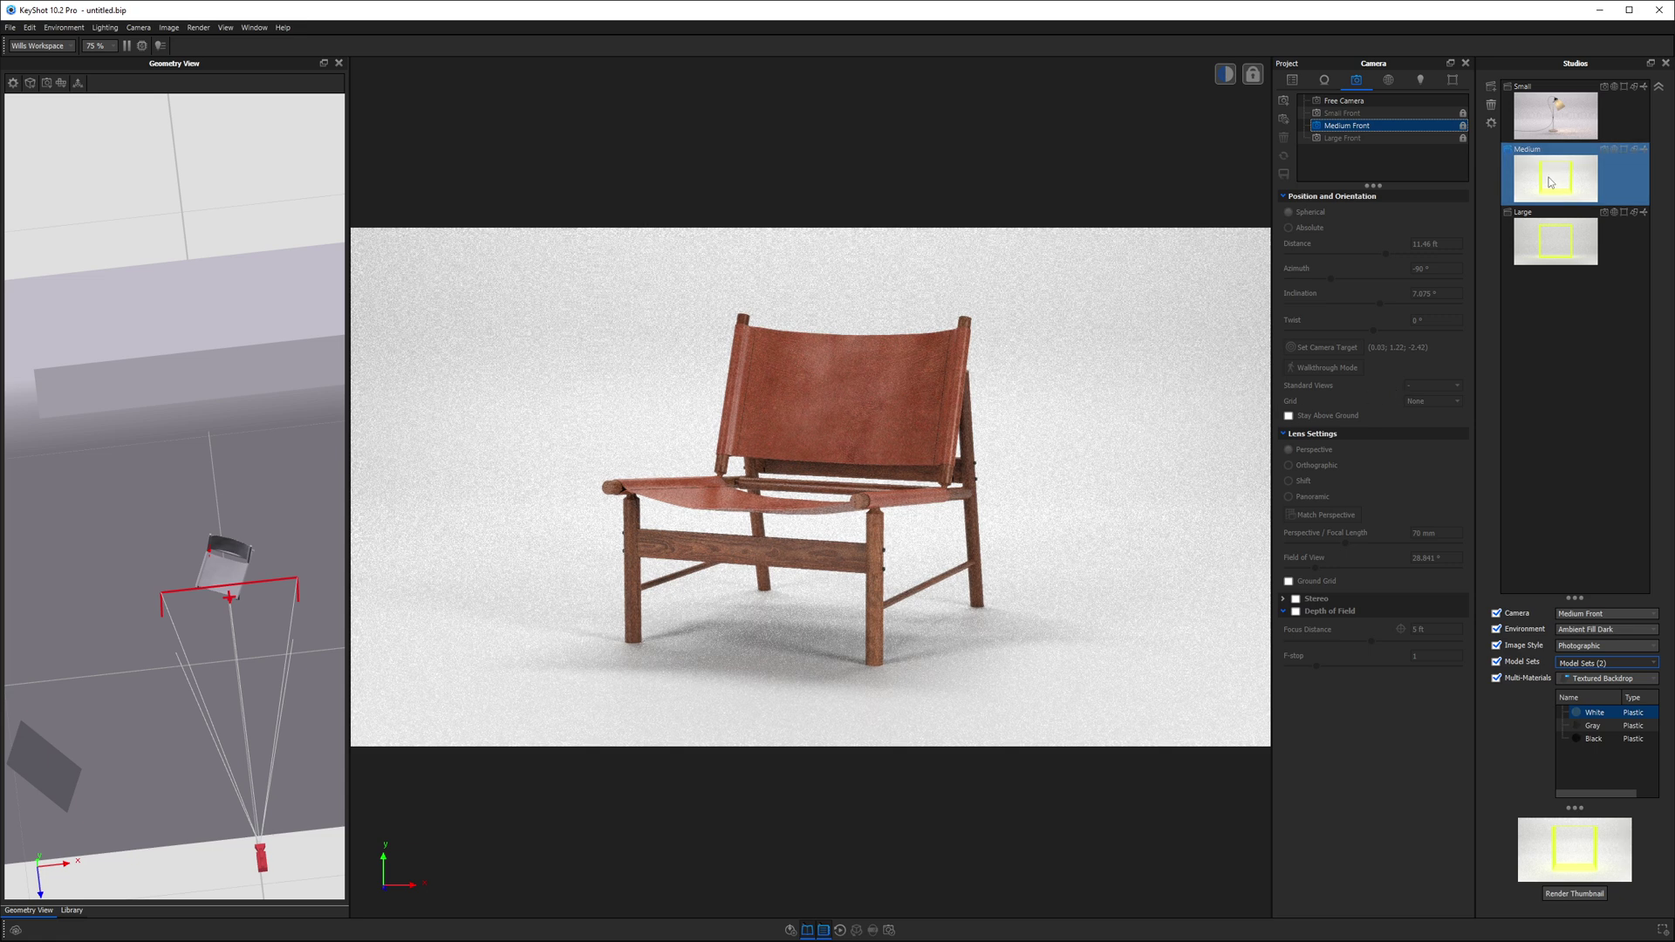
left_click_drag(1575, 598, 1605, 526)
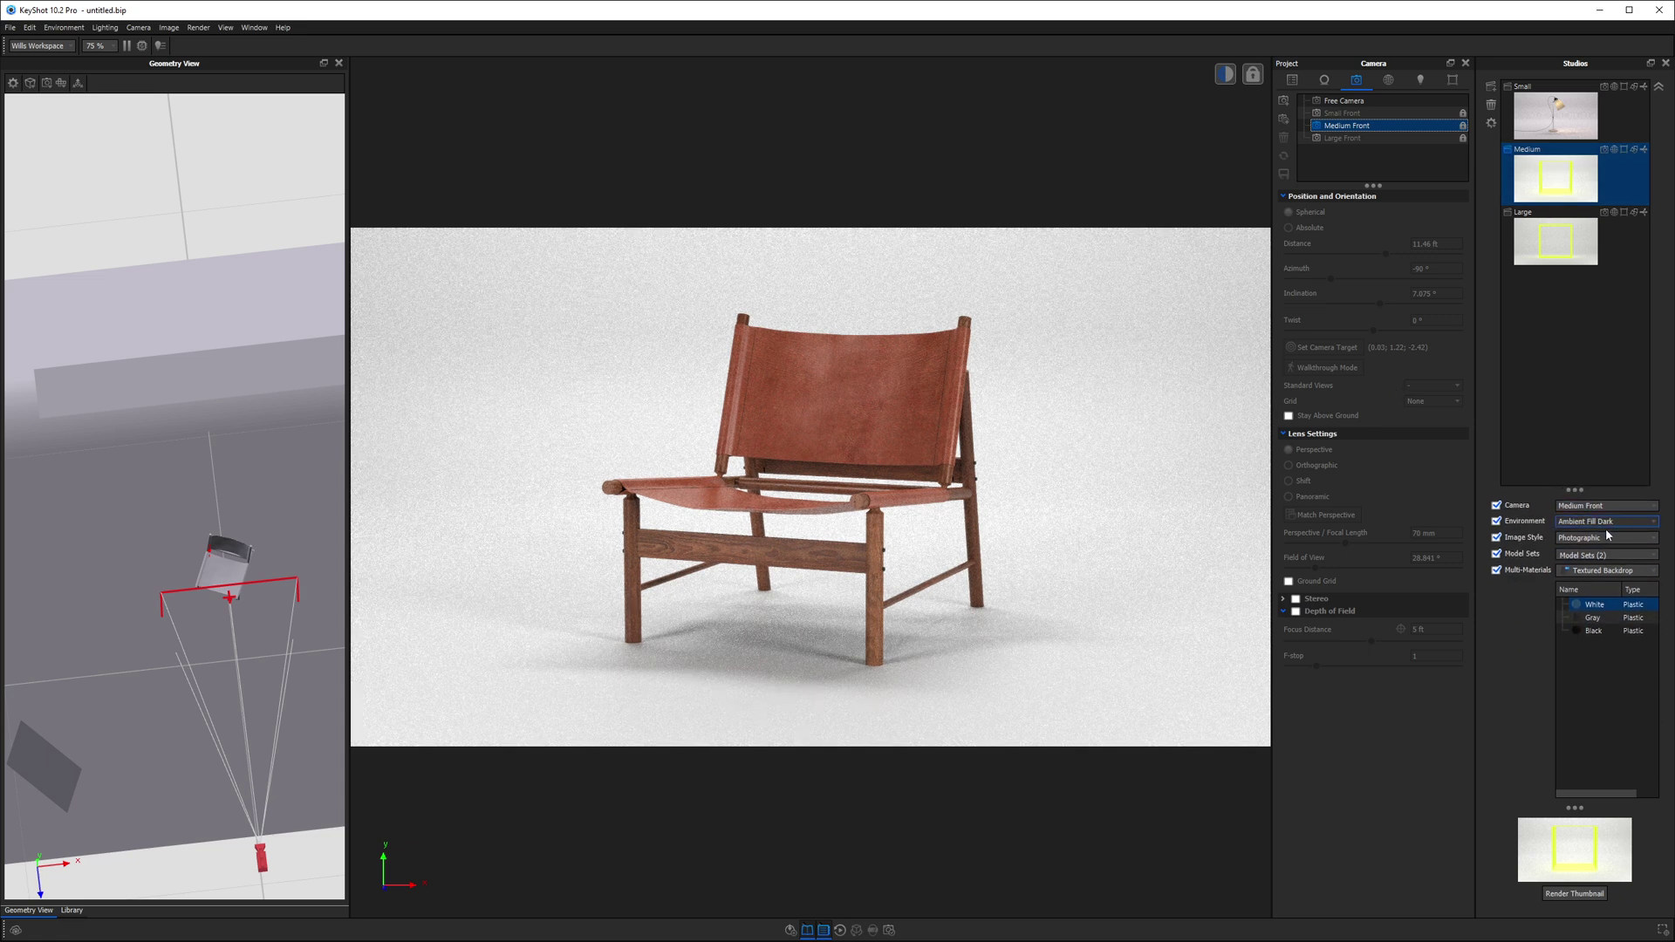
- Set the Medium studio backdrop to Gray and its front lights to Neutral, then refresh its thumbnail
left_click(1603, 618)
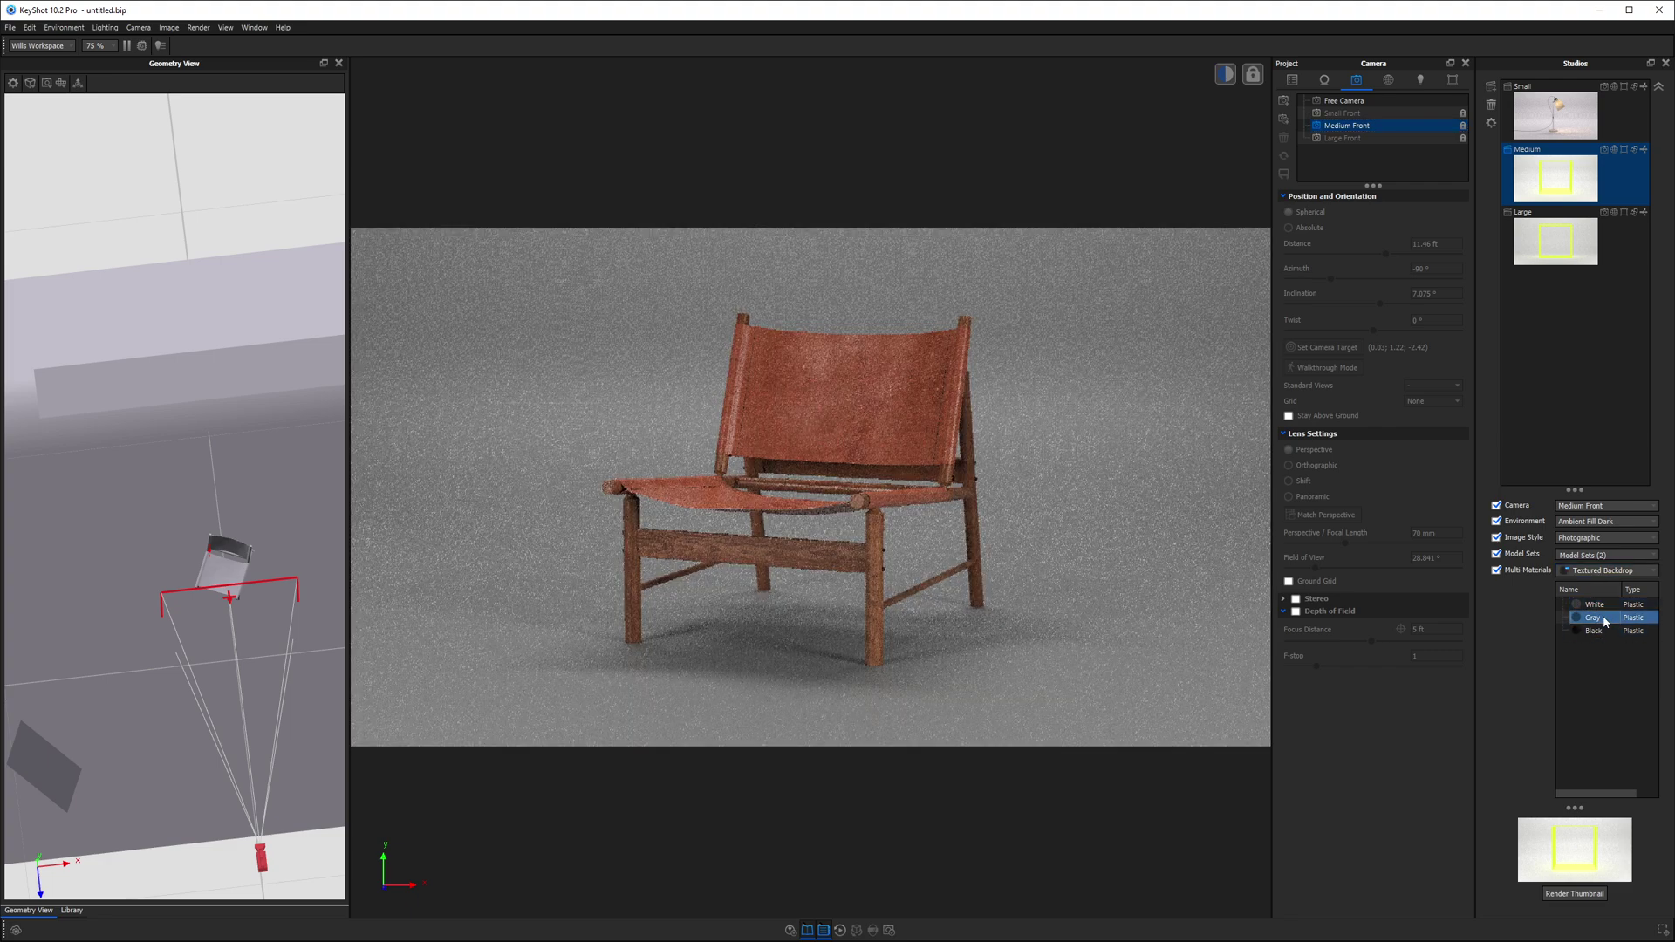
left_click(1607, 570)
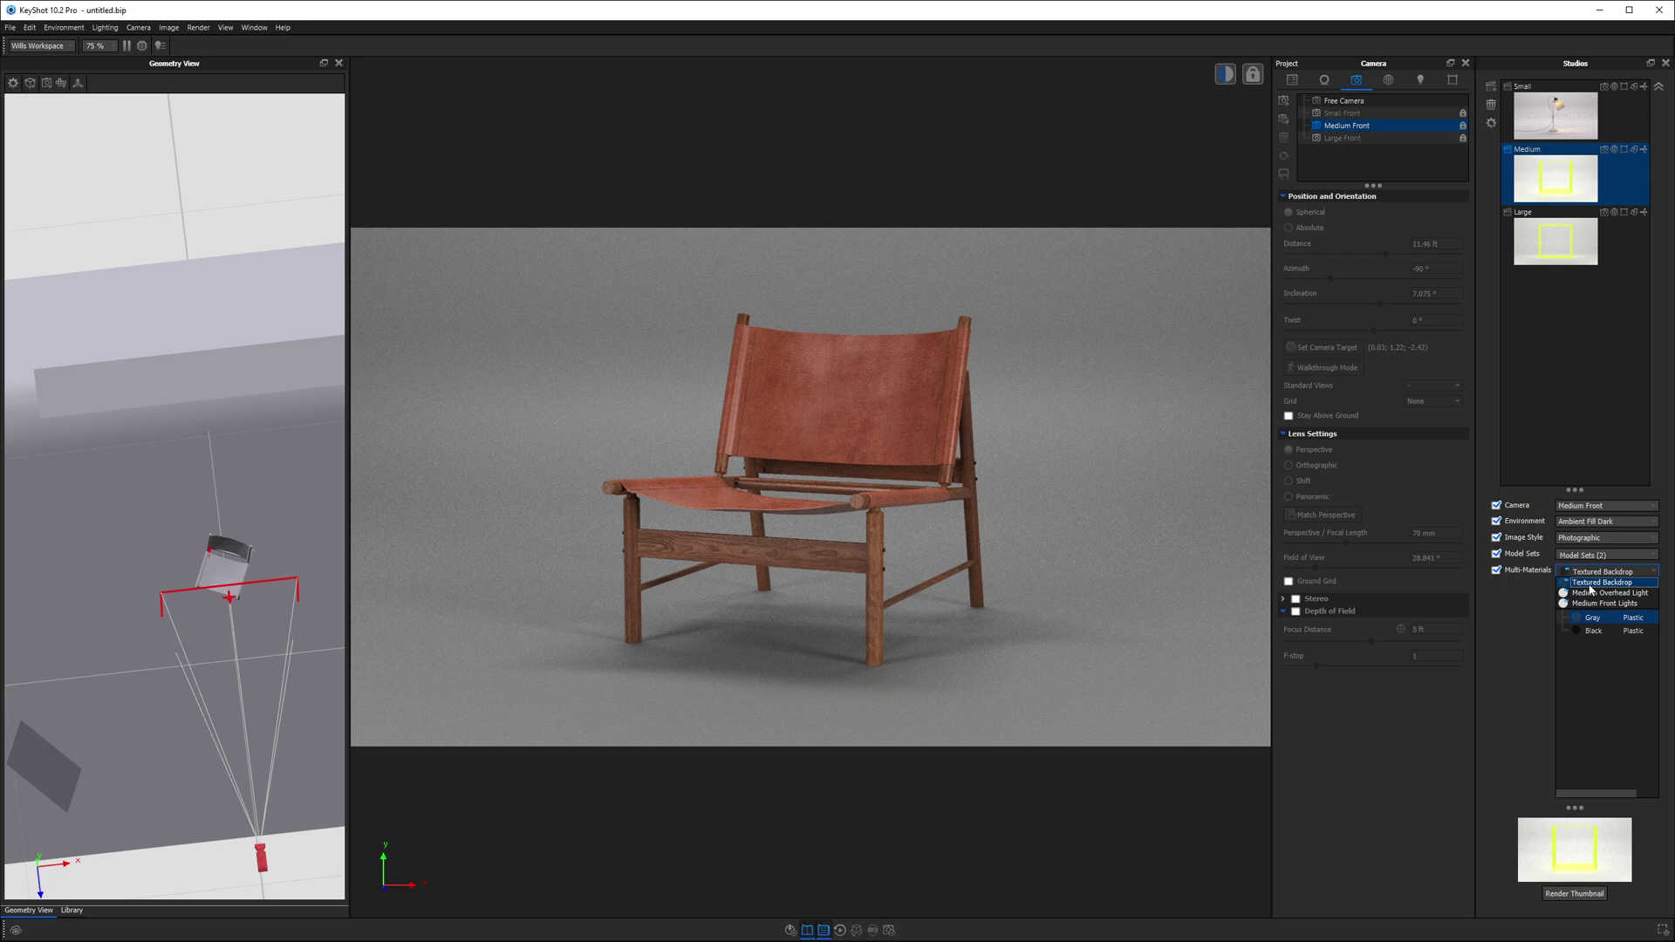
left_click(1592, 604)
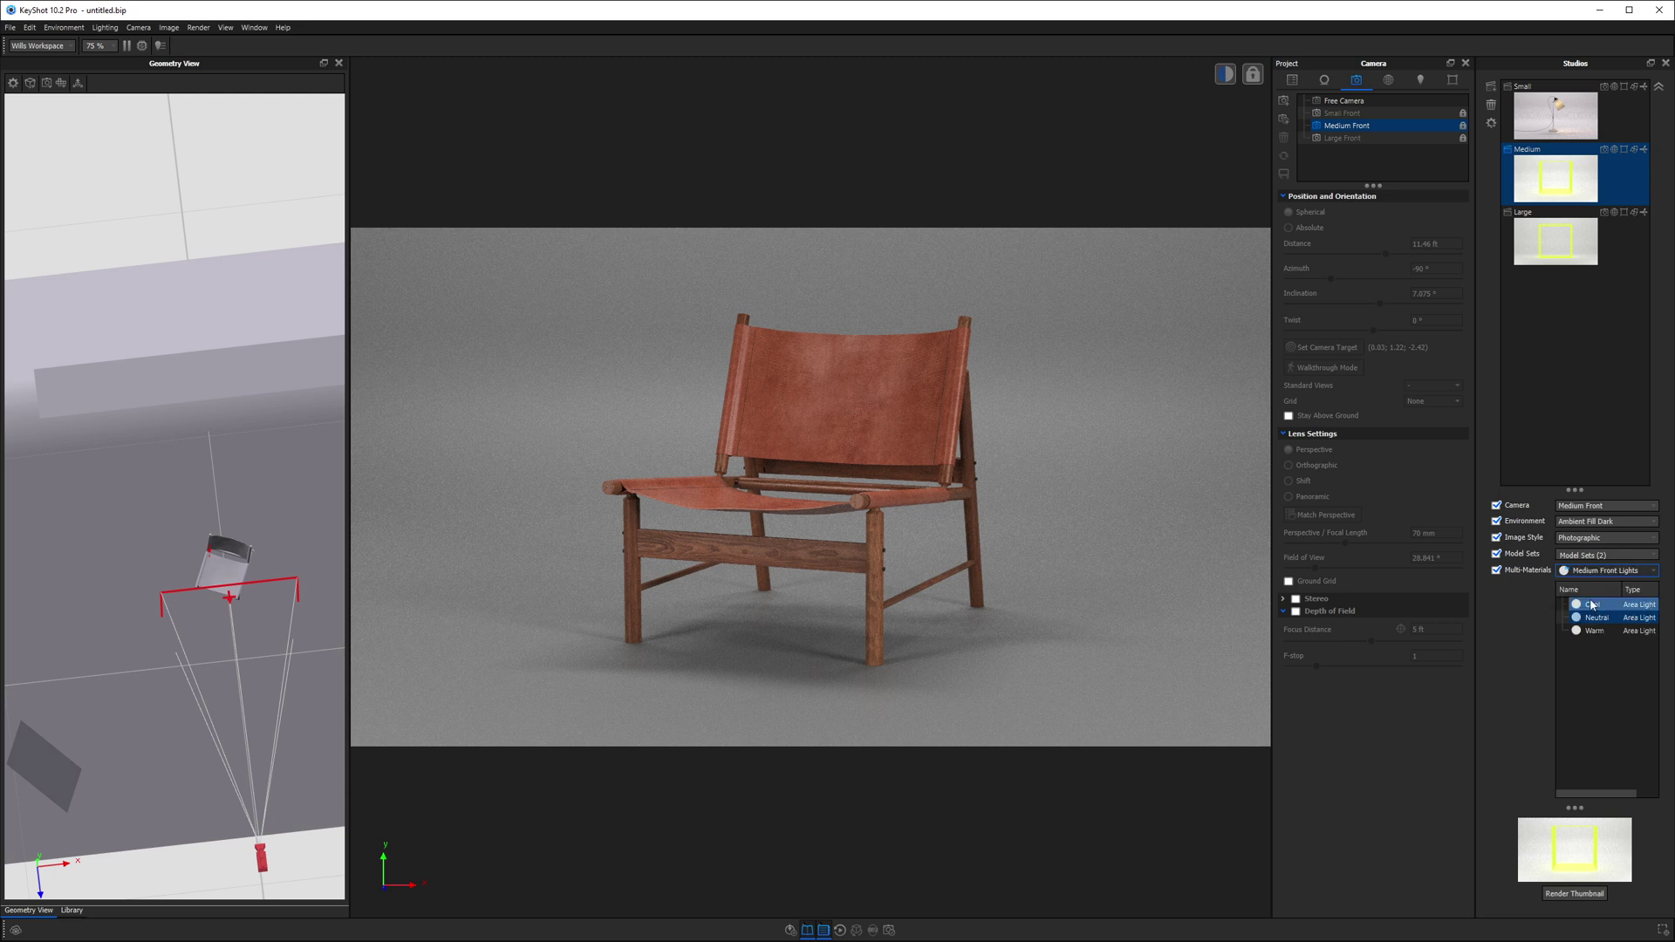
left_click(1593, 631)
left_click(1595, 619)
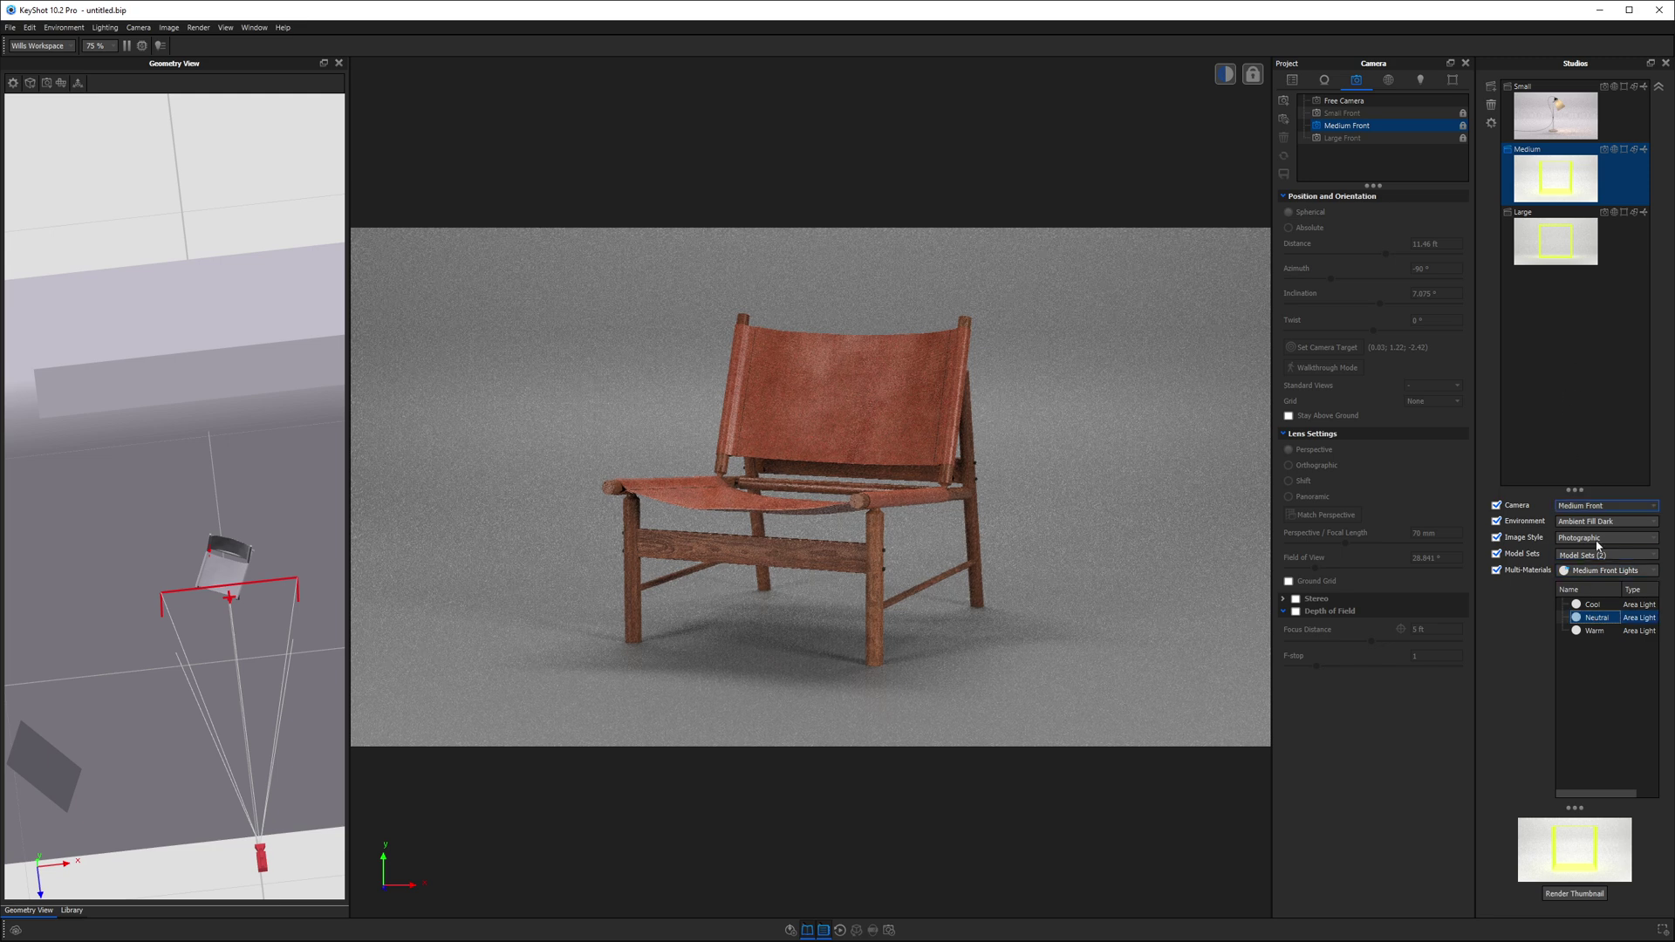
left_click(1605, 571)
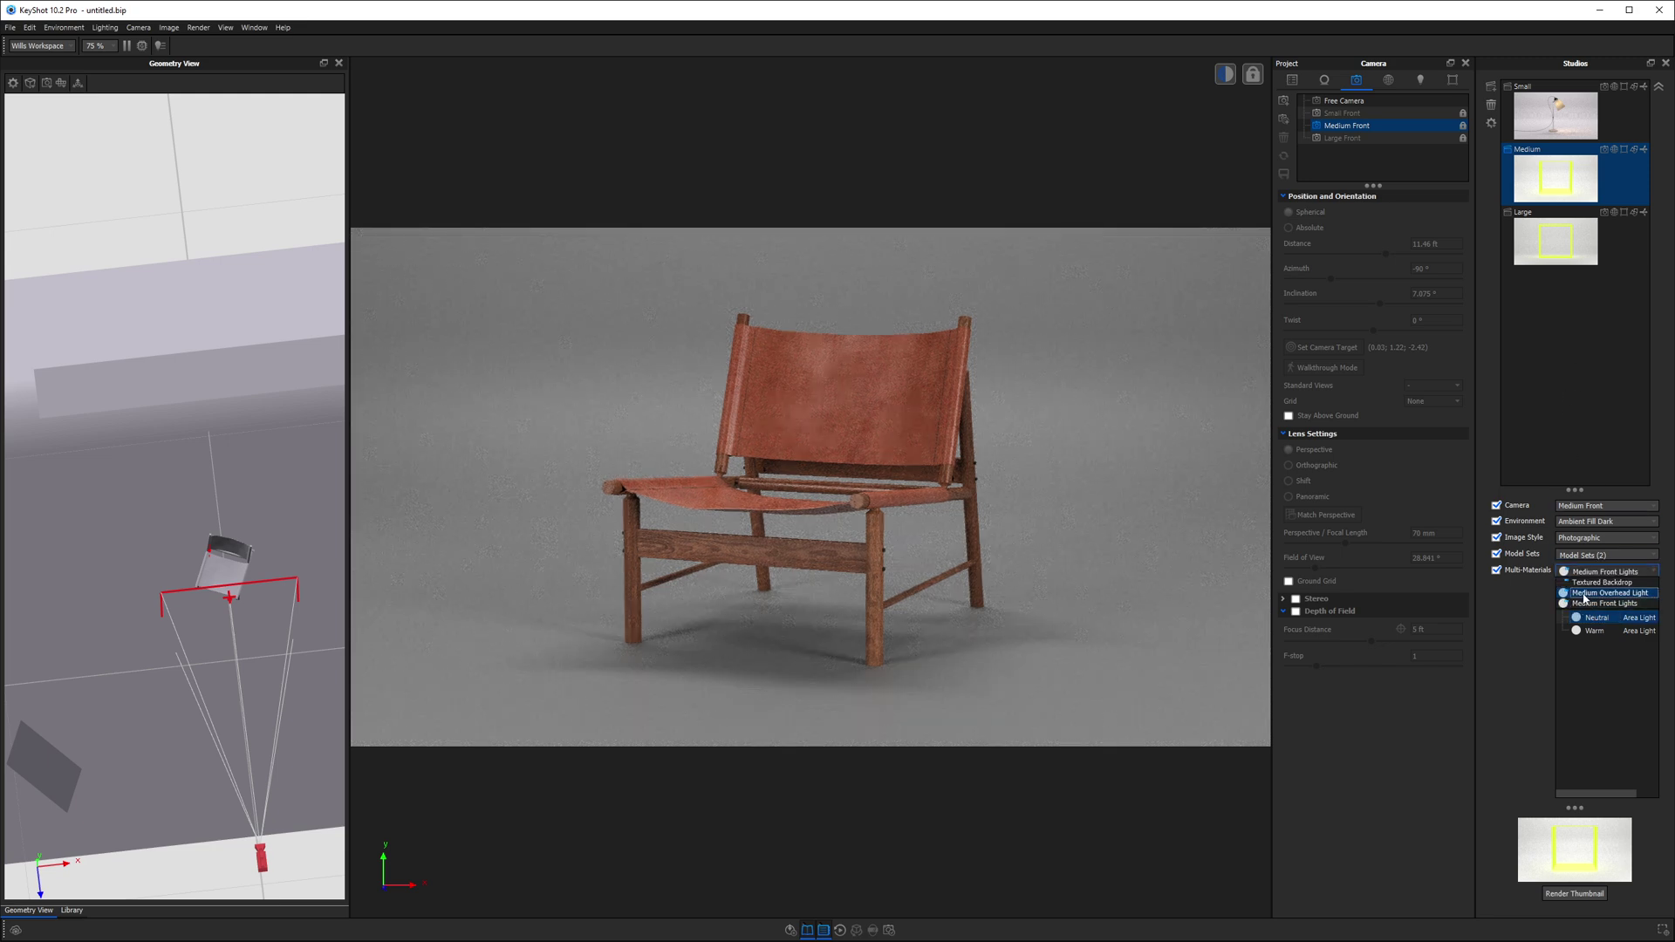
left_click(1610, 592)
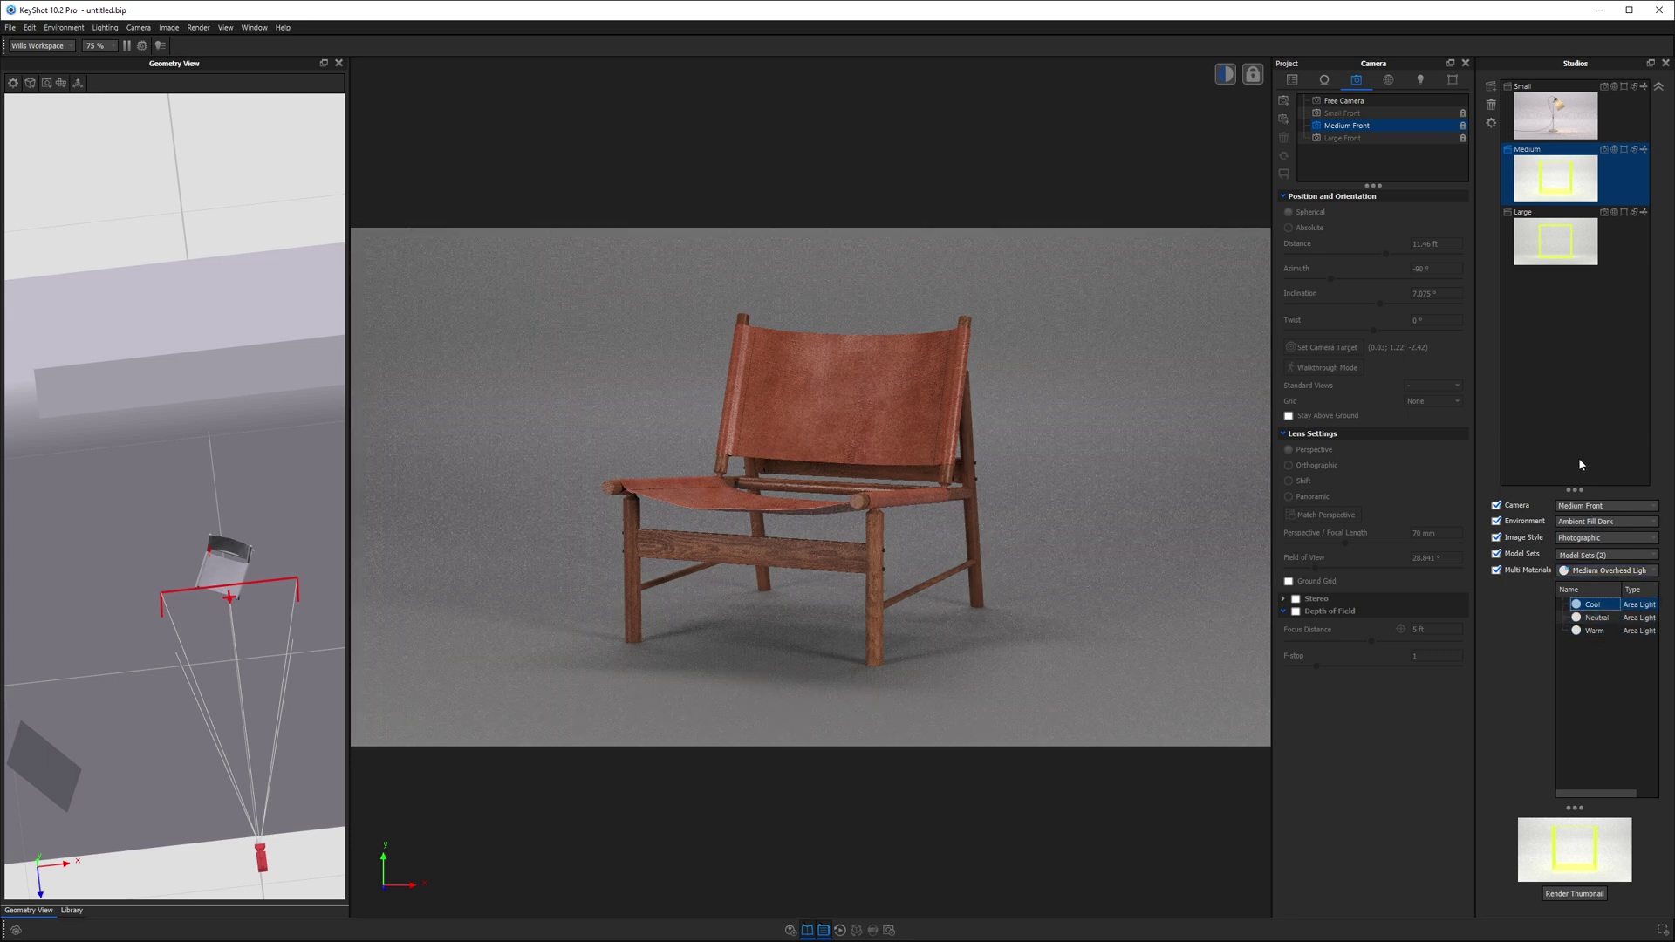
left_click(1595, 885)
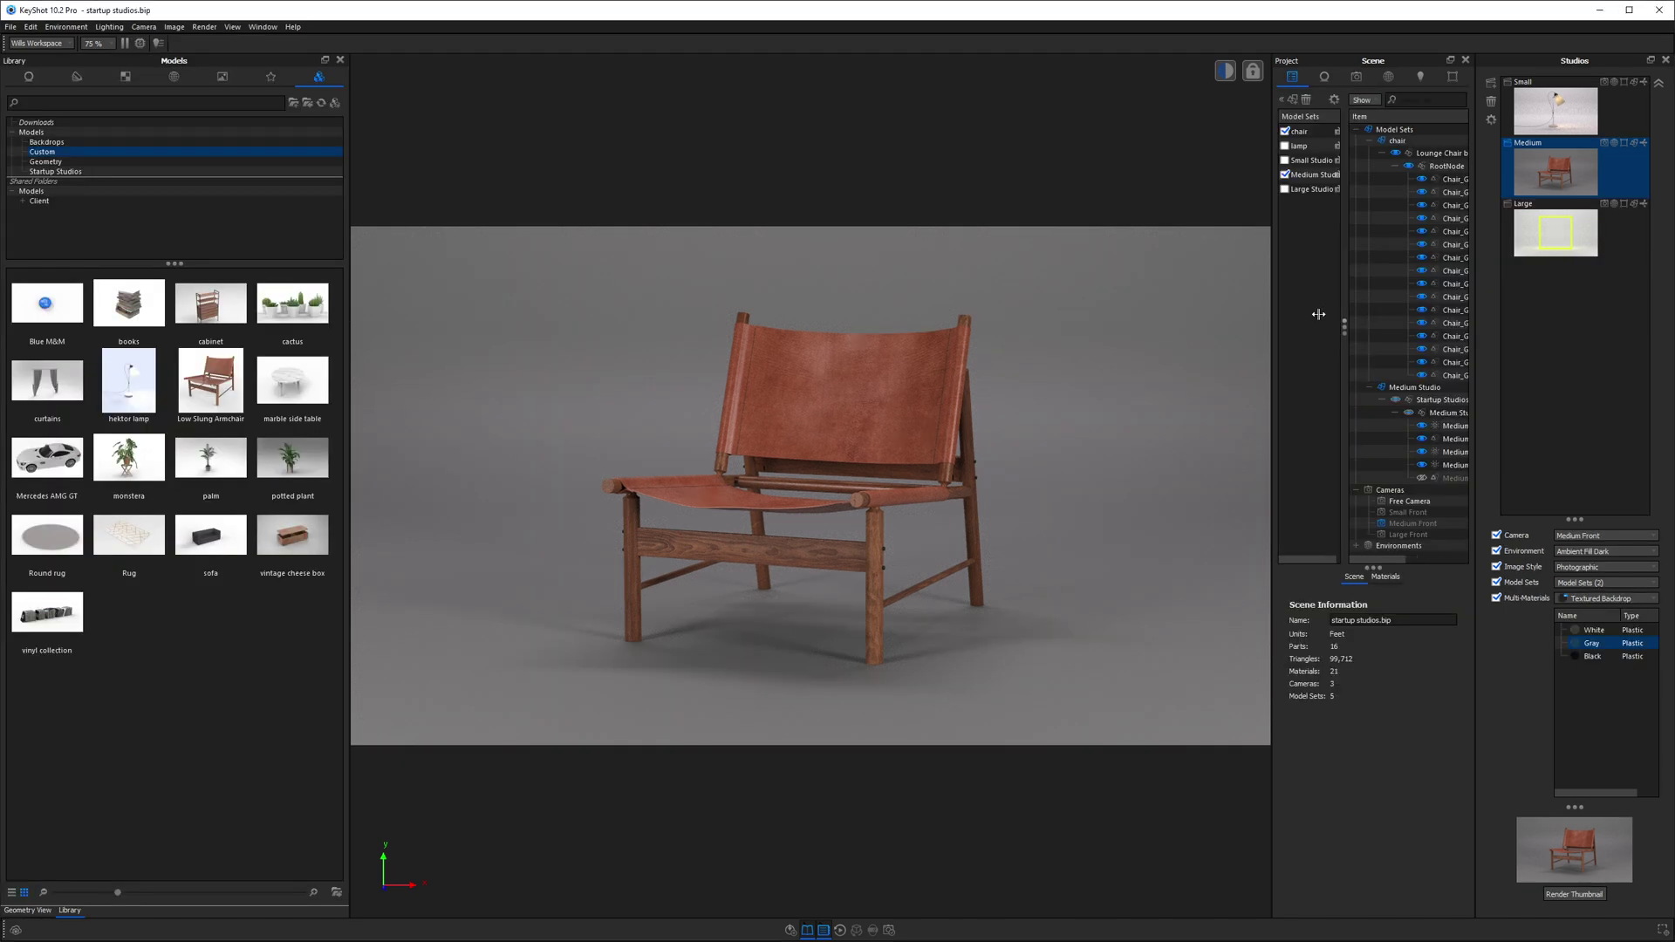
- Create a new empty model set named car with no existing models
left_click(1294, 101)
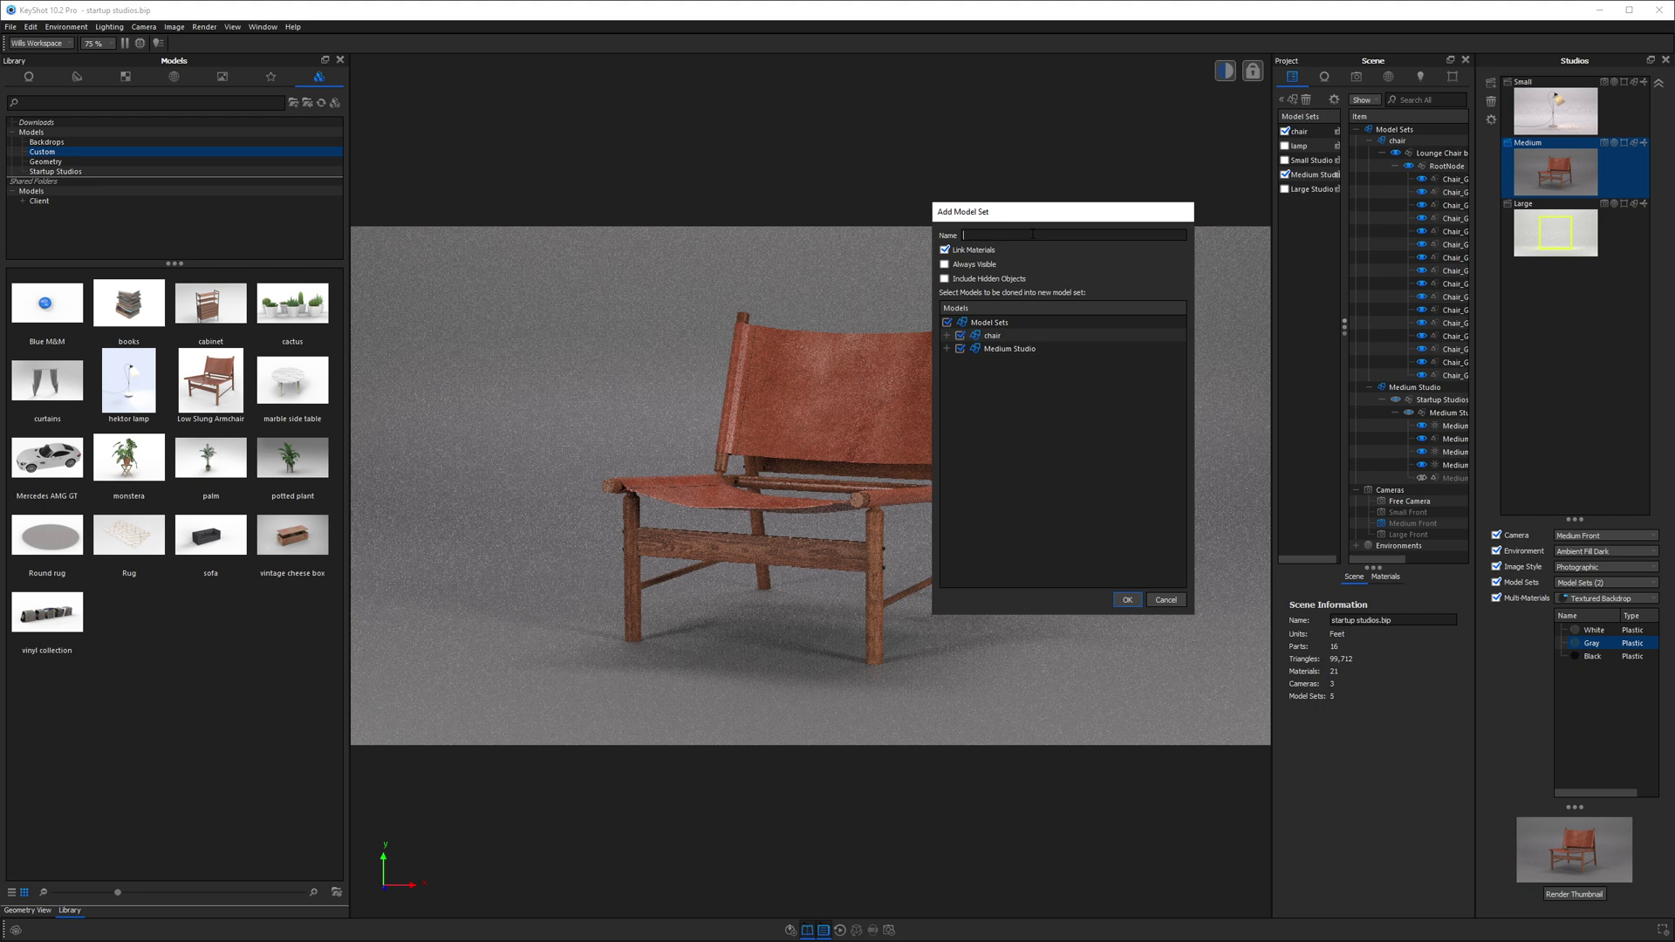
left_click(946, 322)
left_click(1127, 600)
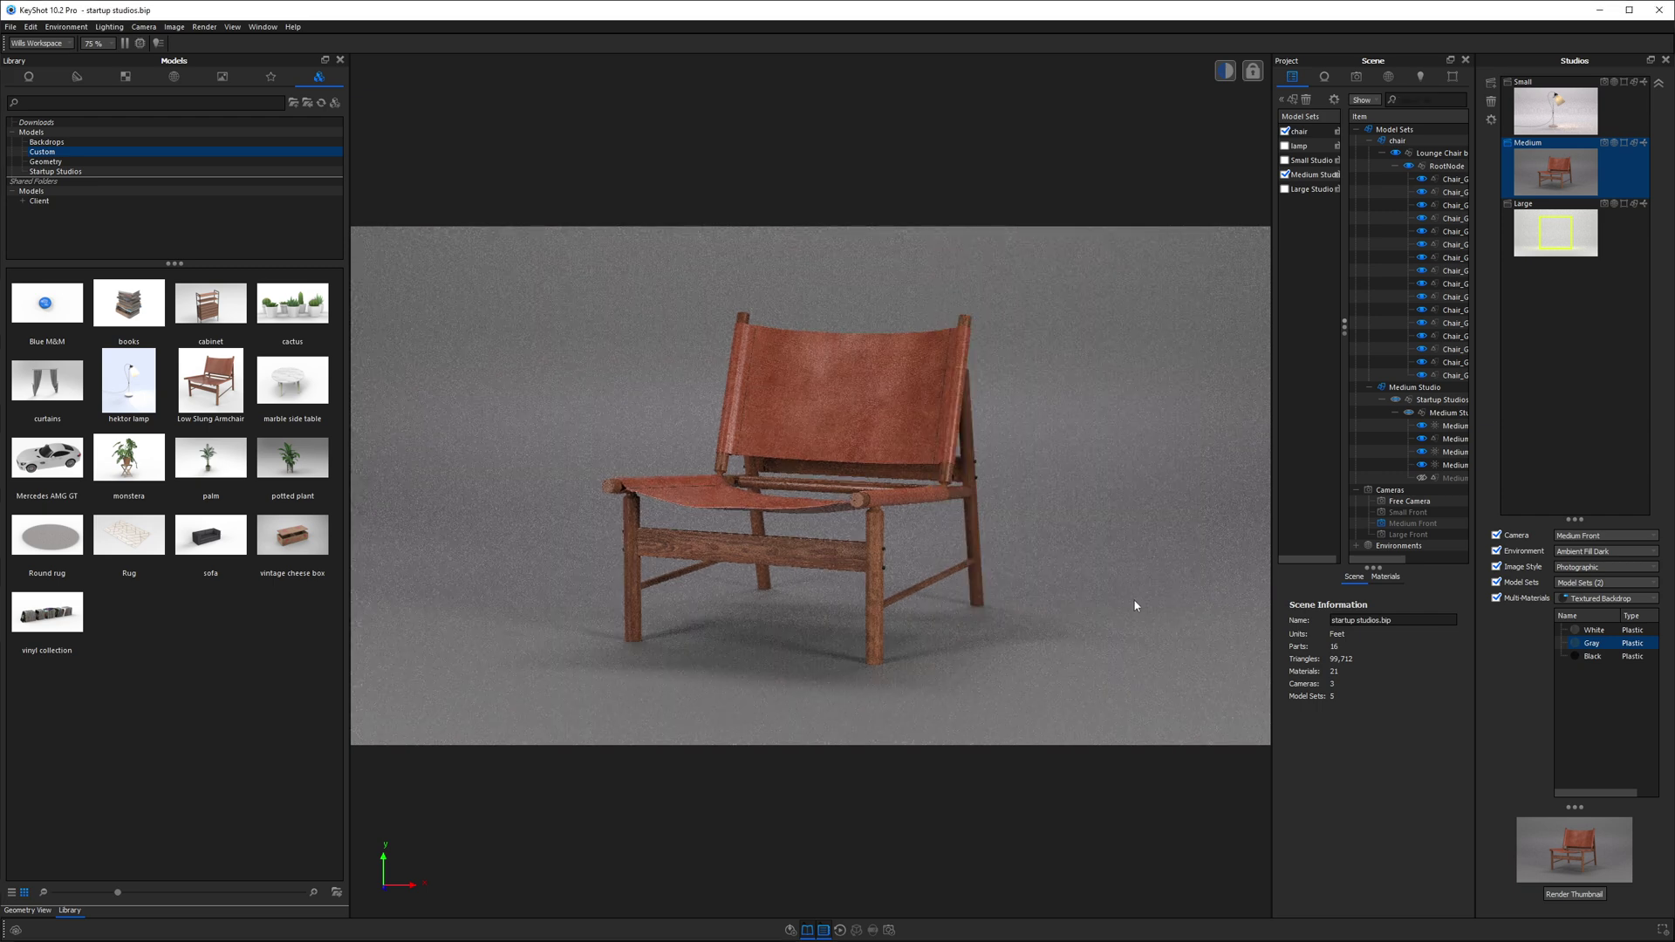
- Import the Mercedes AMG GT from the Library into the car set and select the Large studio
left_click_drag(47, 458, 865, 540)
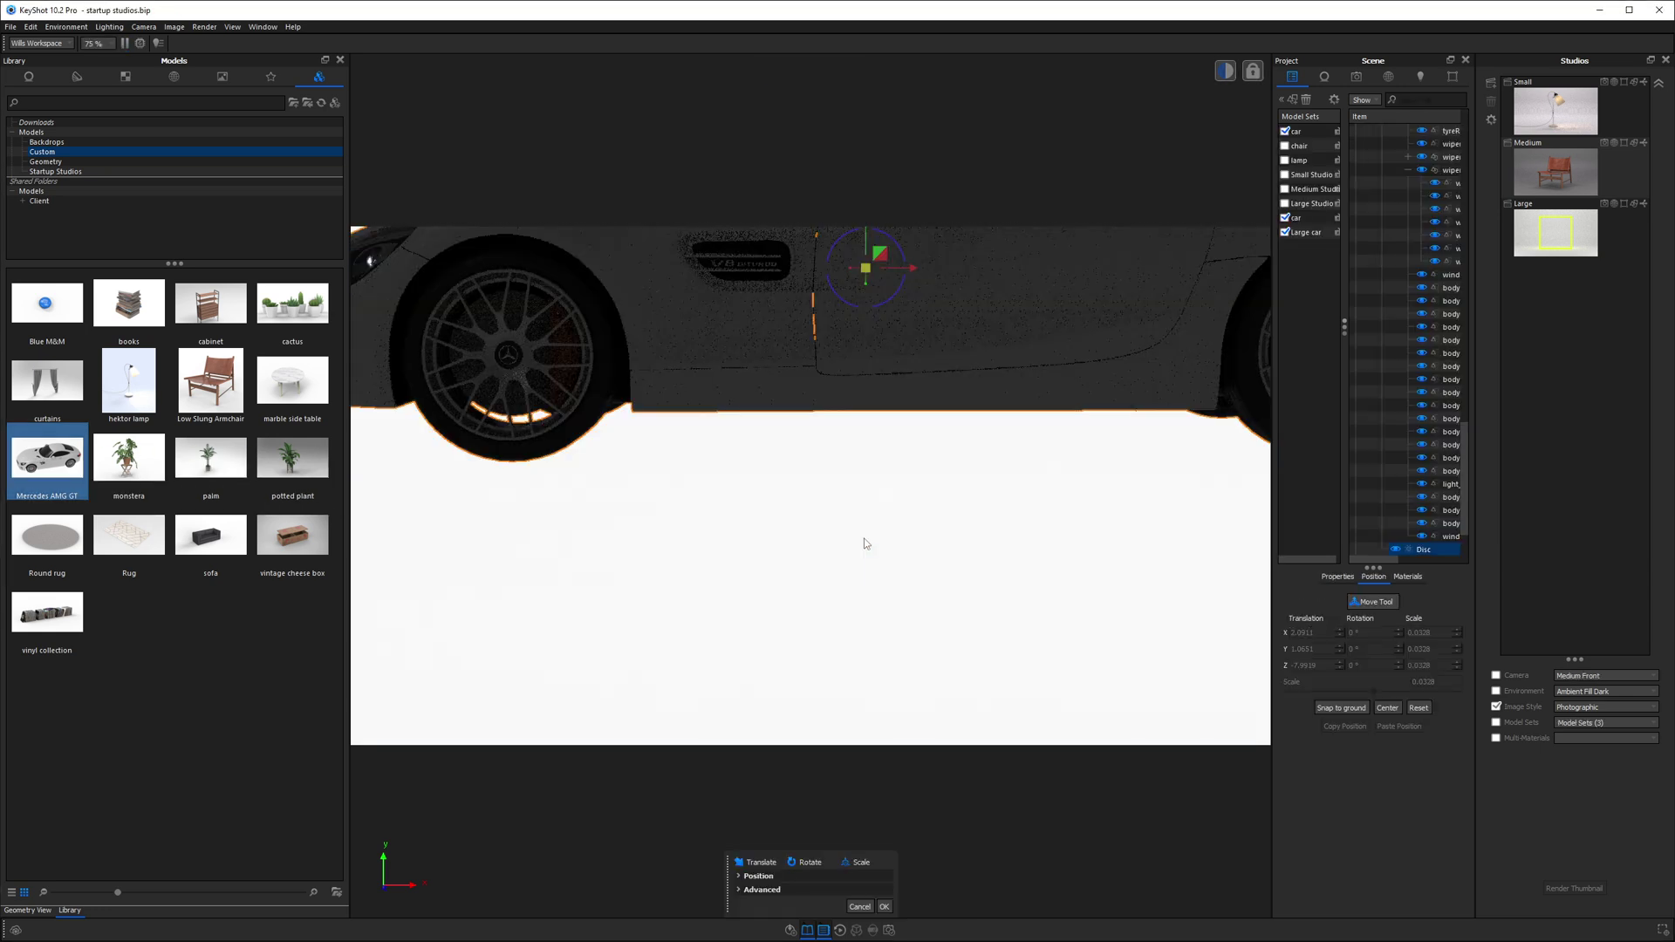
left_click(881, 906)
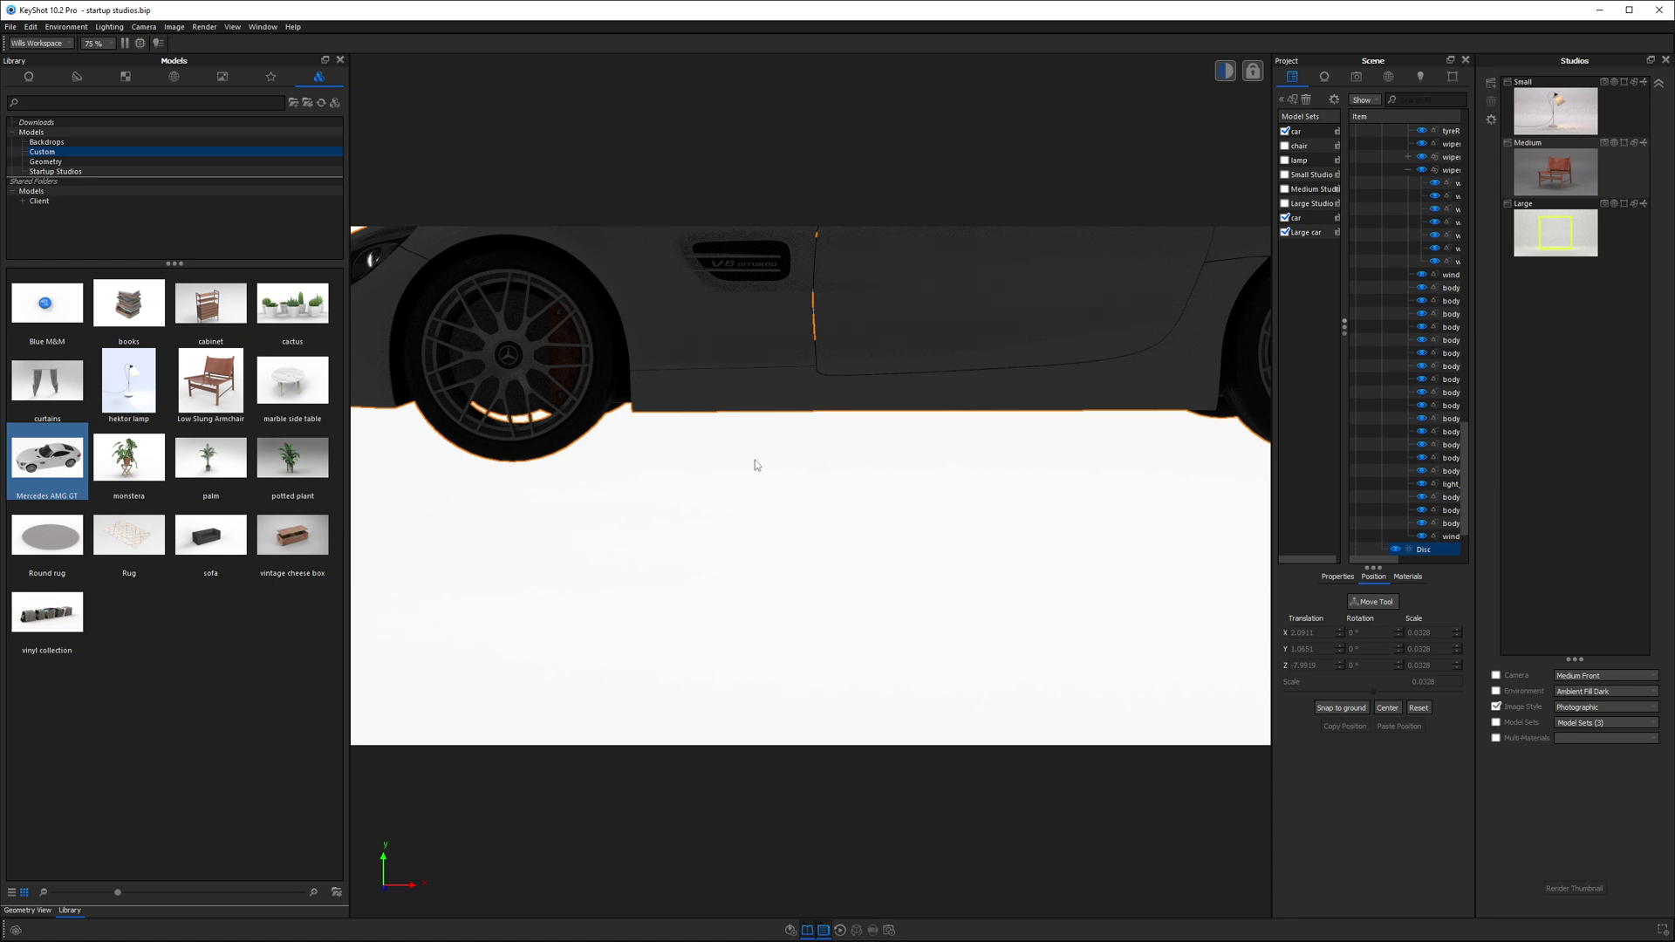
left_click(1546, 235)
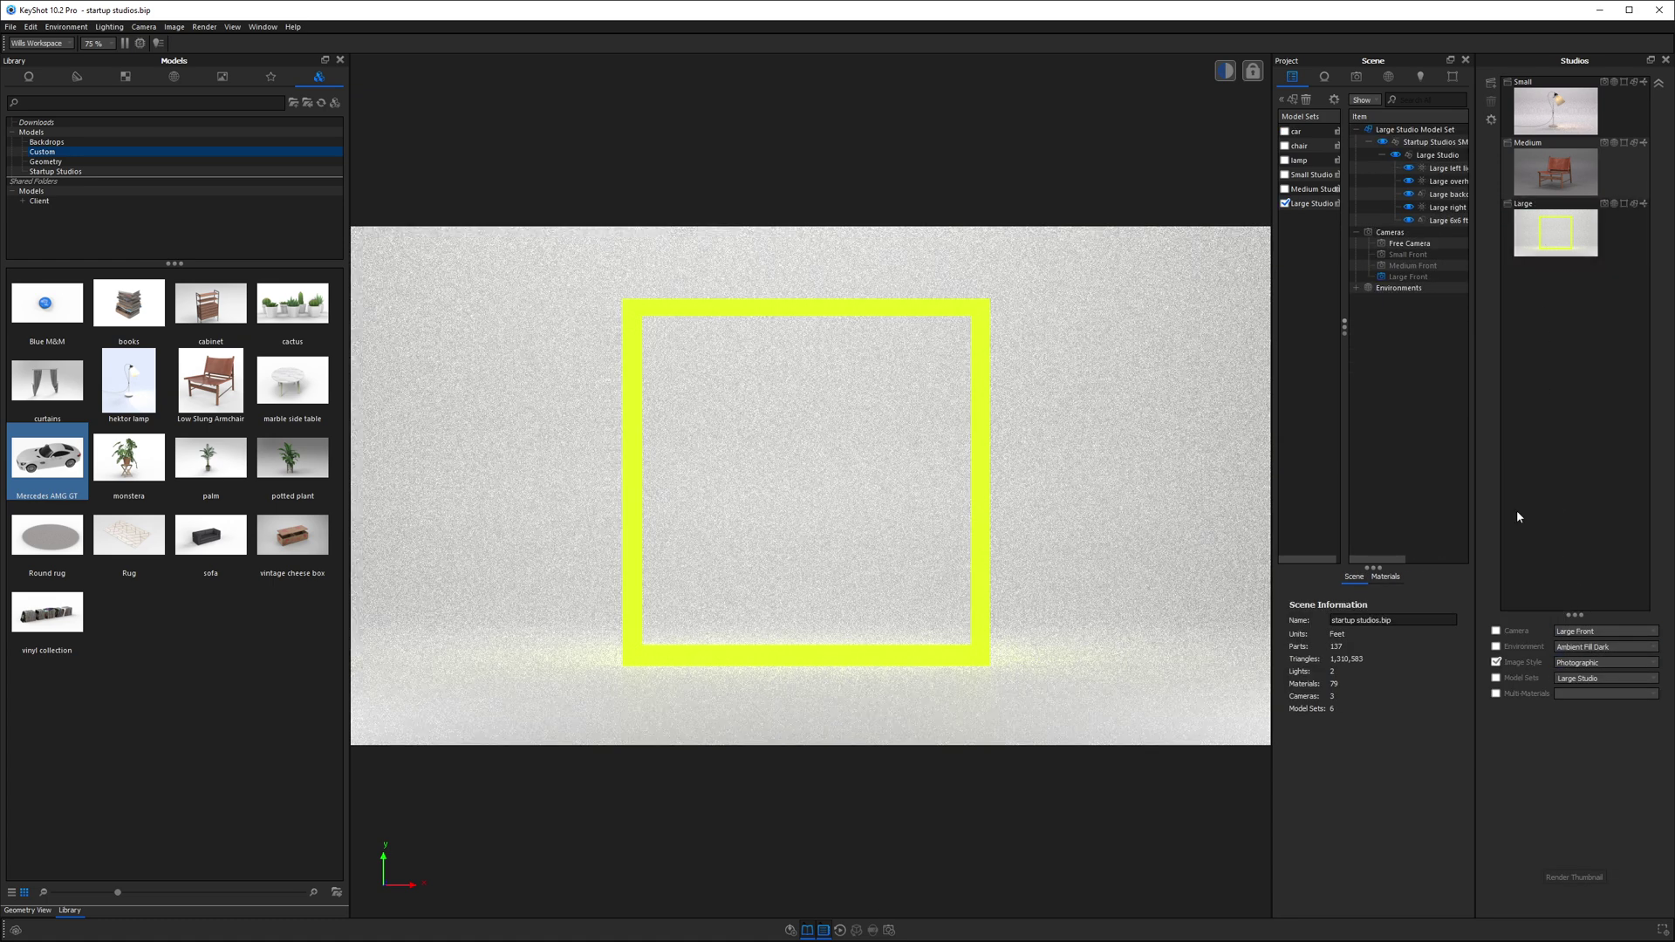
- Check the car model set in the Large studio's Model Sets list
left_click(1563, 598)
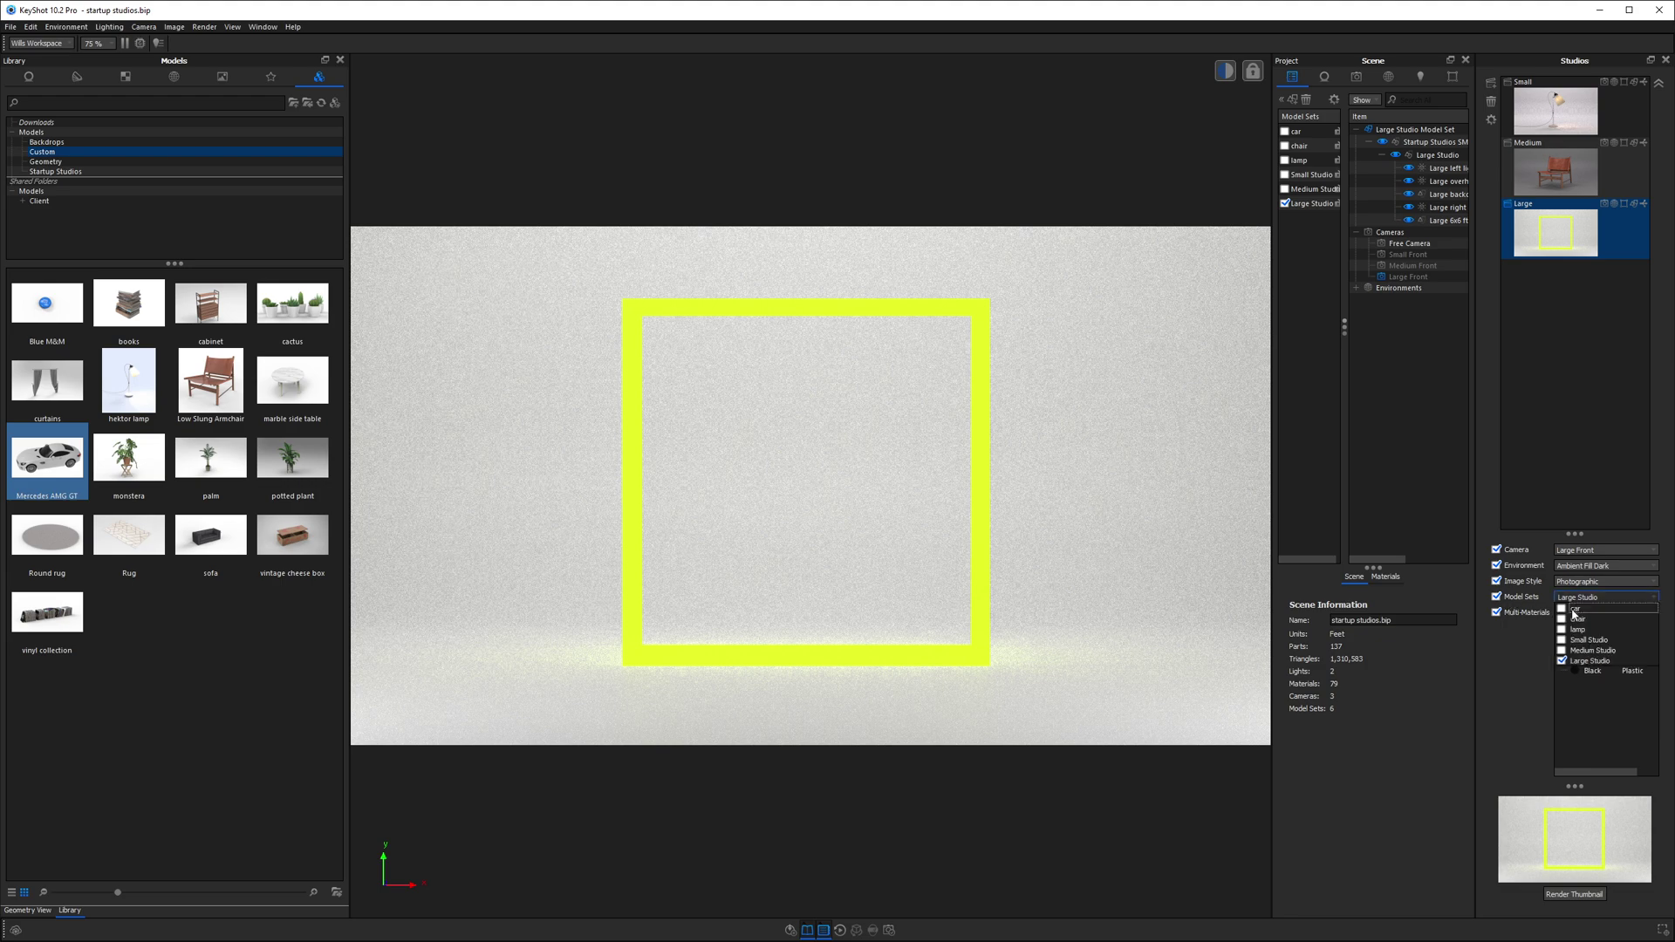
left_click(1561, 609)
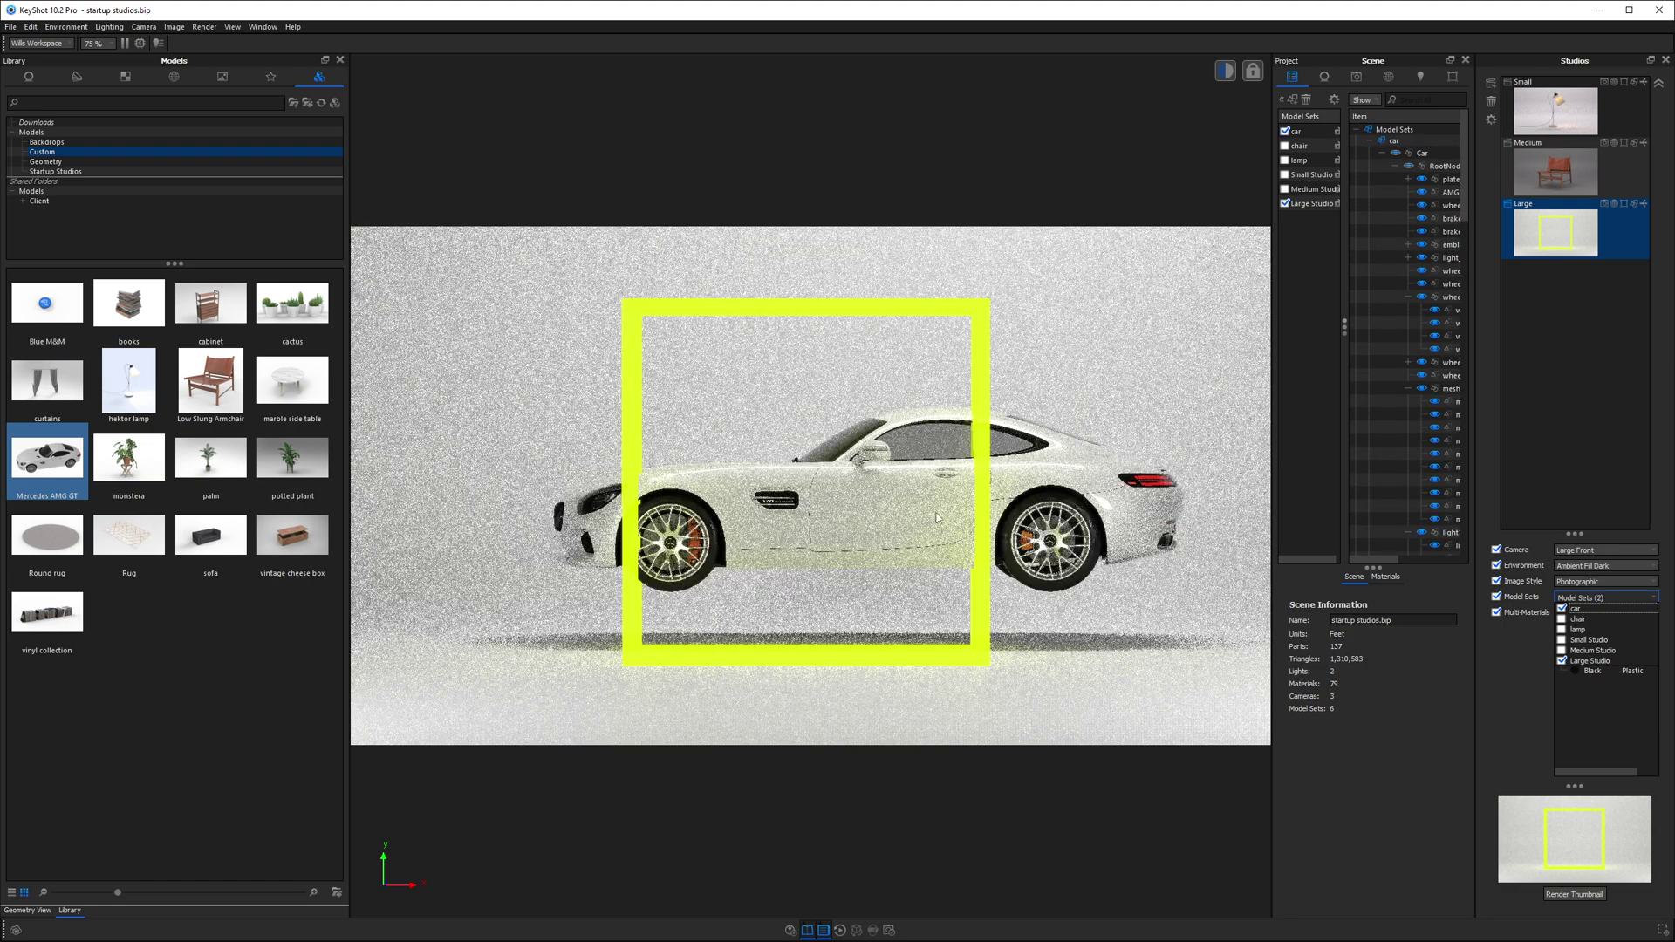
left_click(159, 662)
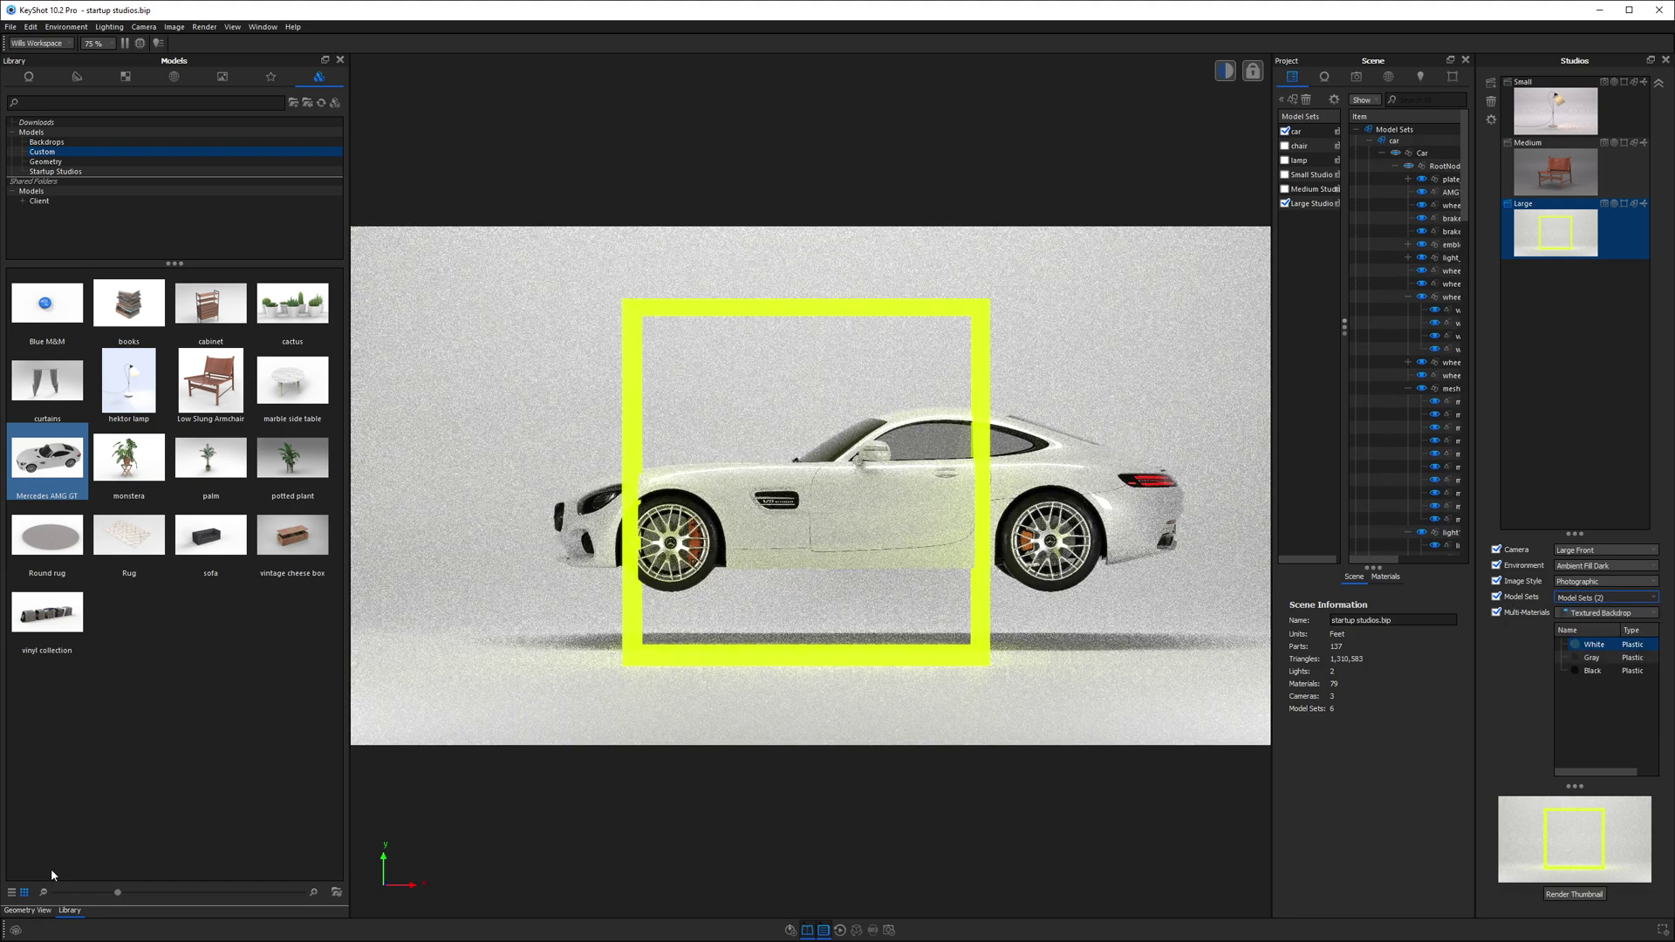
- In Geometry View, move the whole Car group forward along Z toward the camera and slightly down
left_click(35, 912)
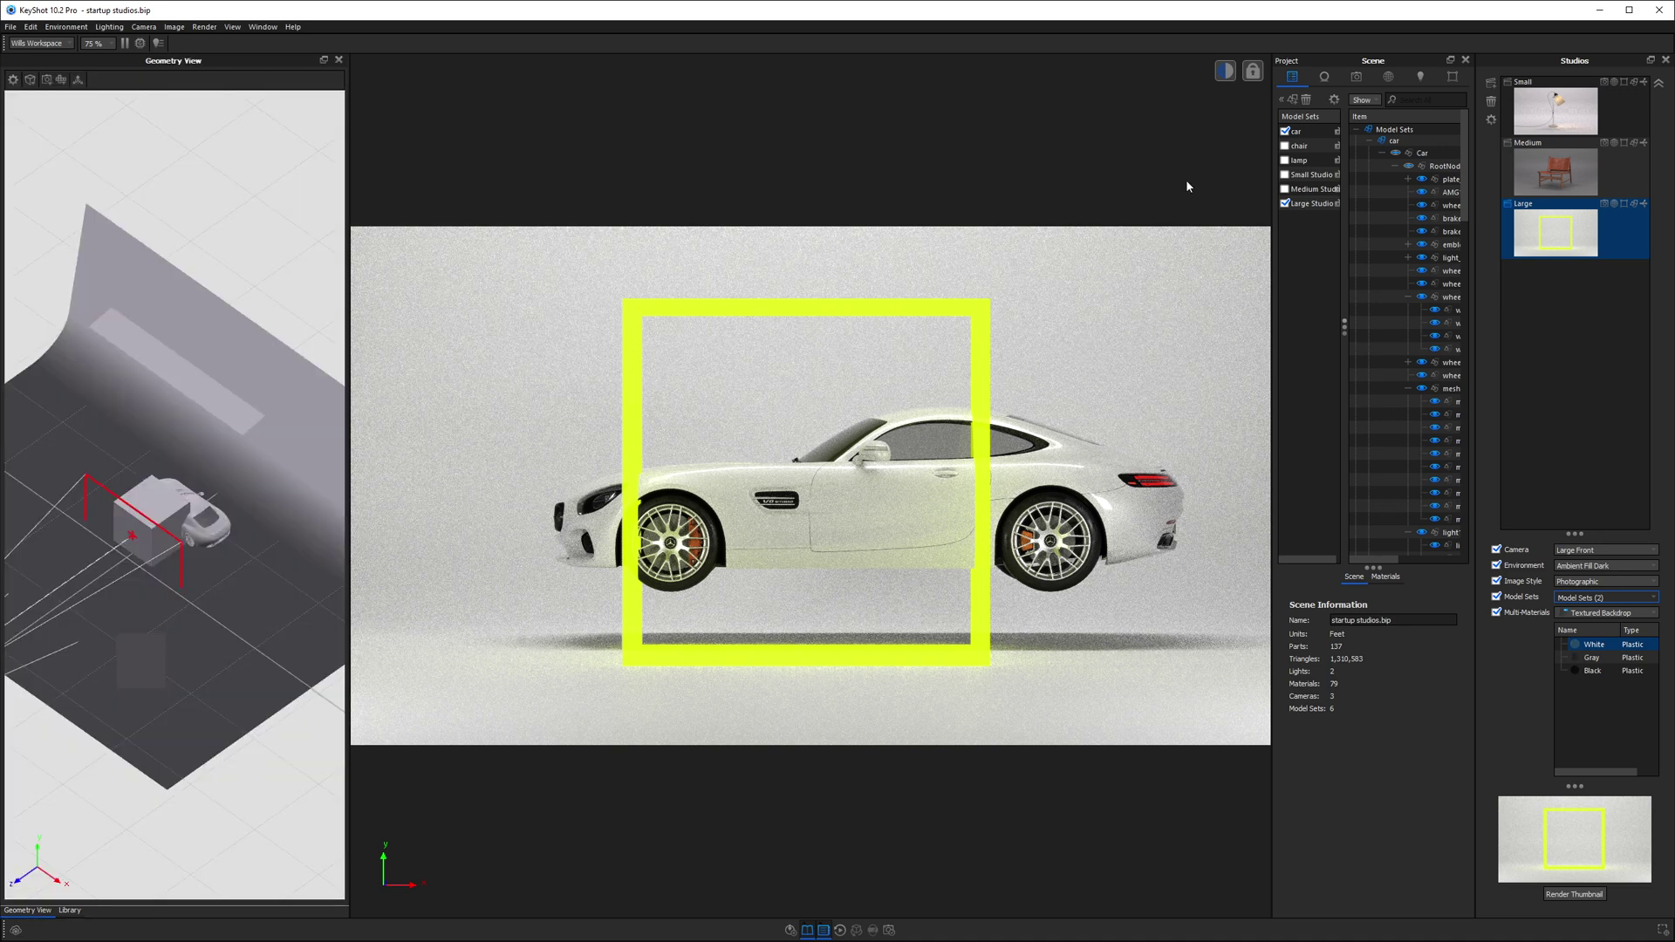
left_click(1421, 153)
right_click(270, 239)
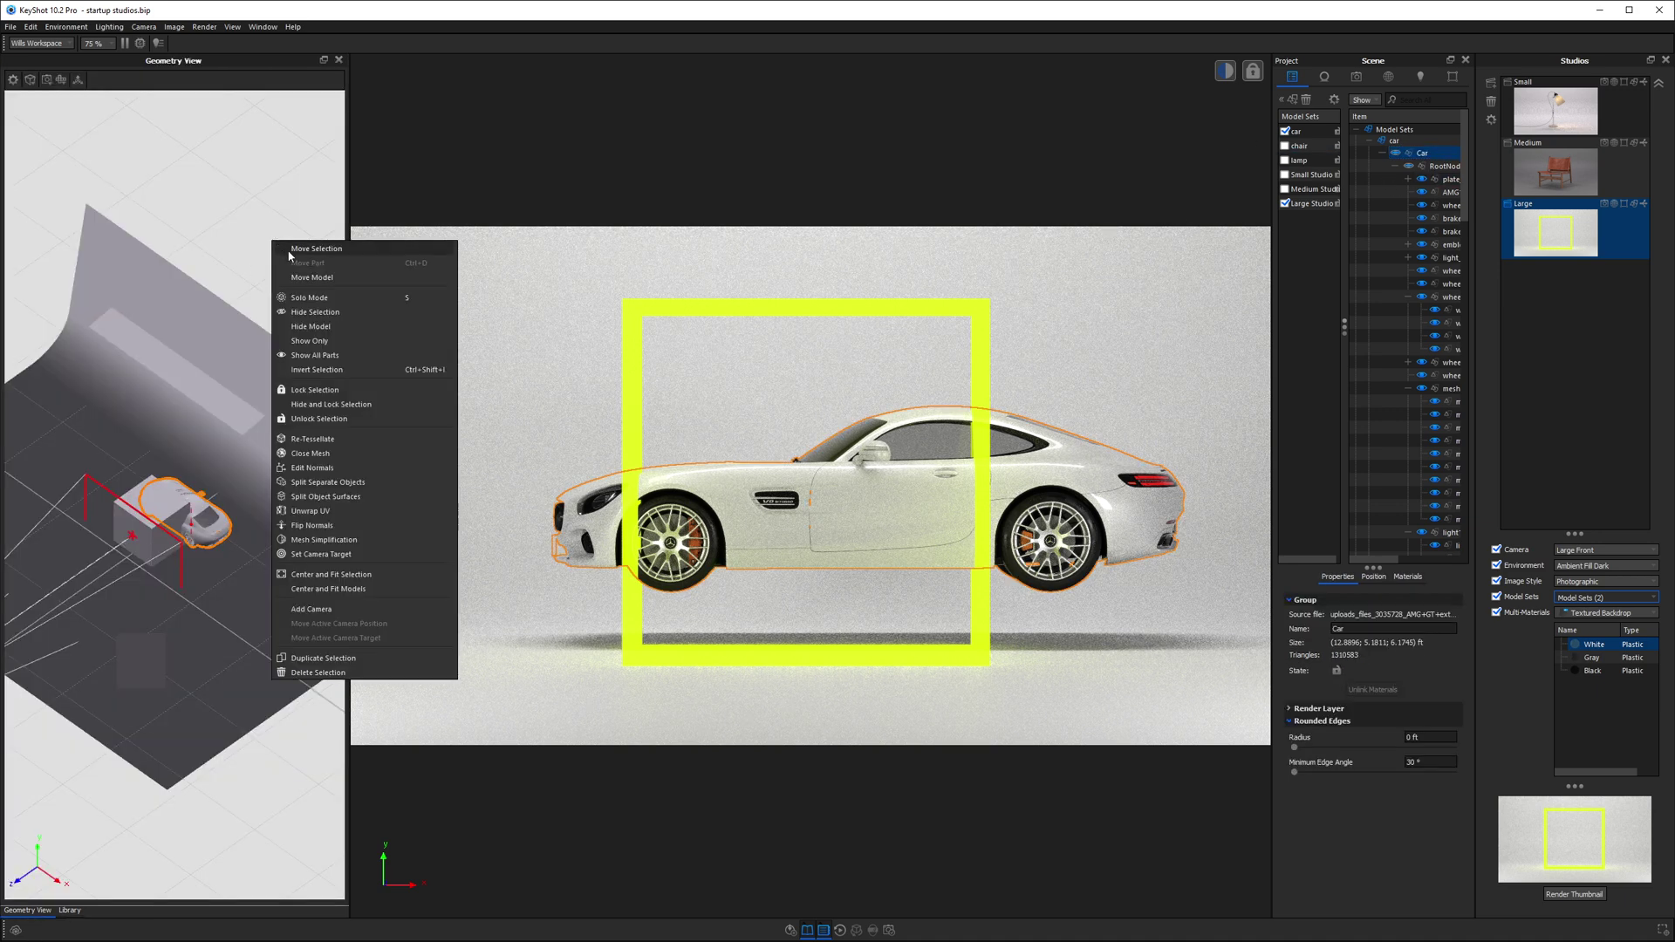
left_click(322, 250)
scroll(183, 537, "up", 5)
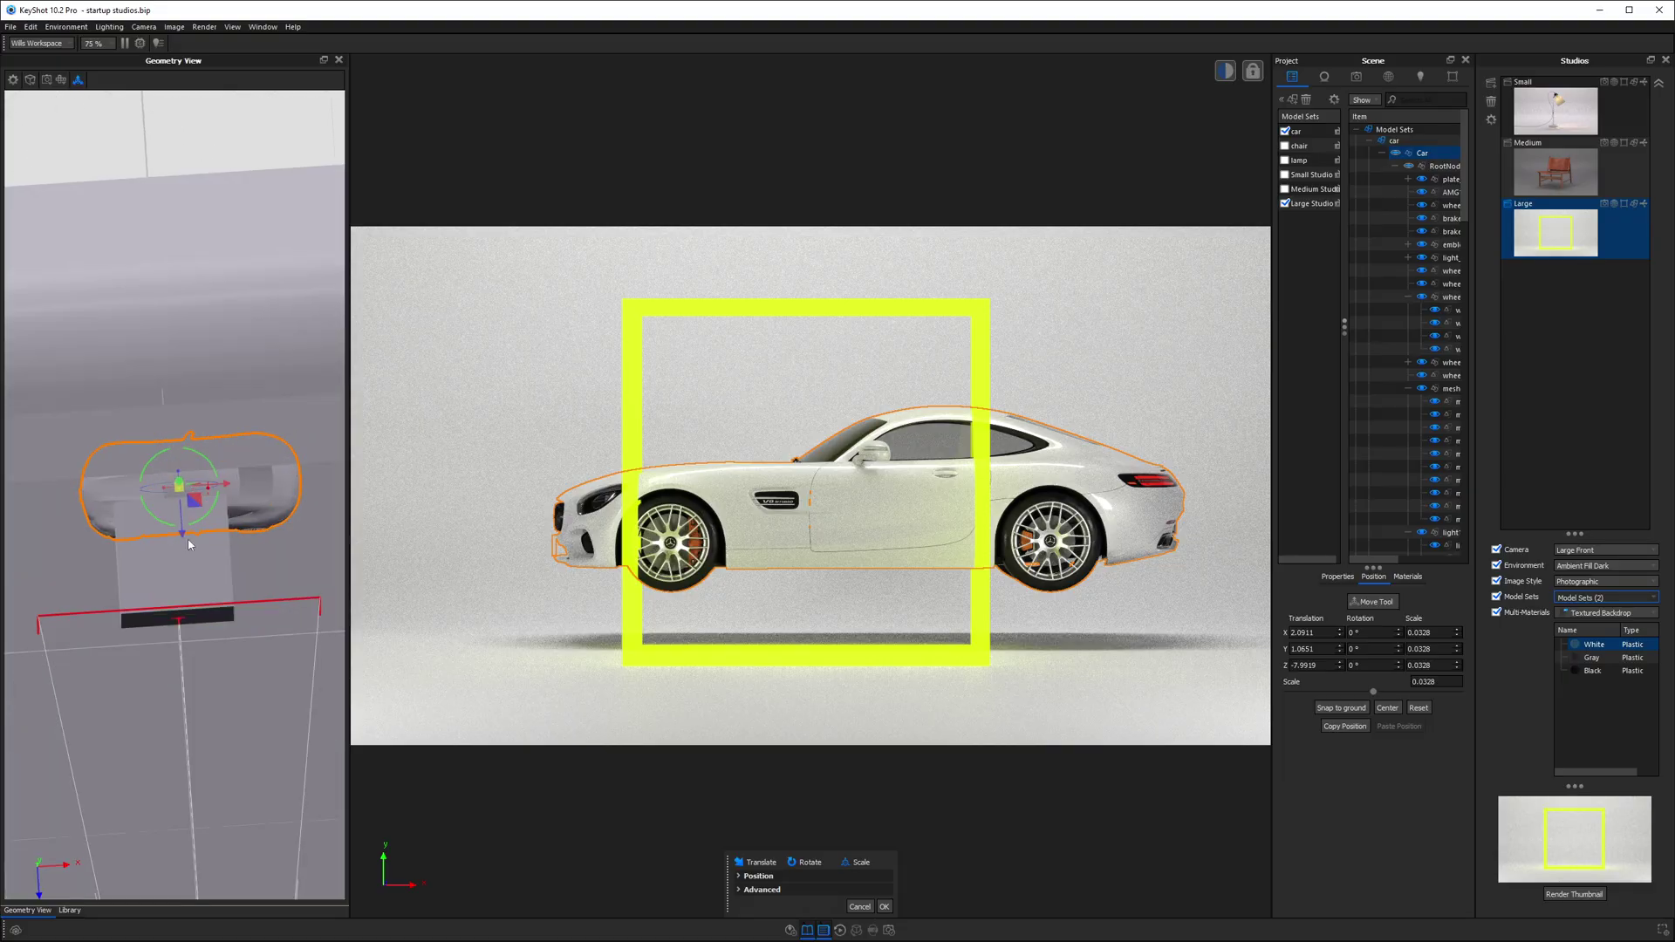
left_click_drag(183, 537, 103, 567)
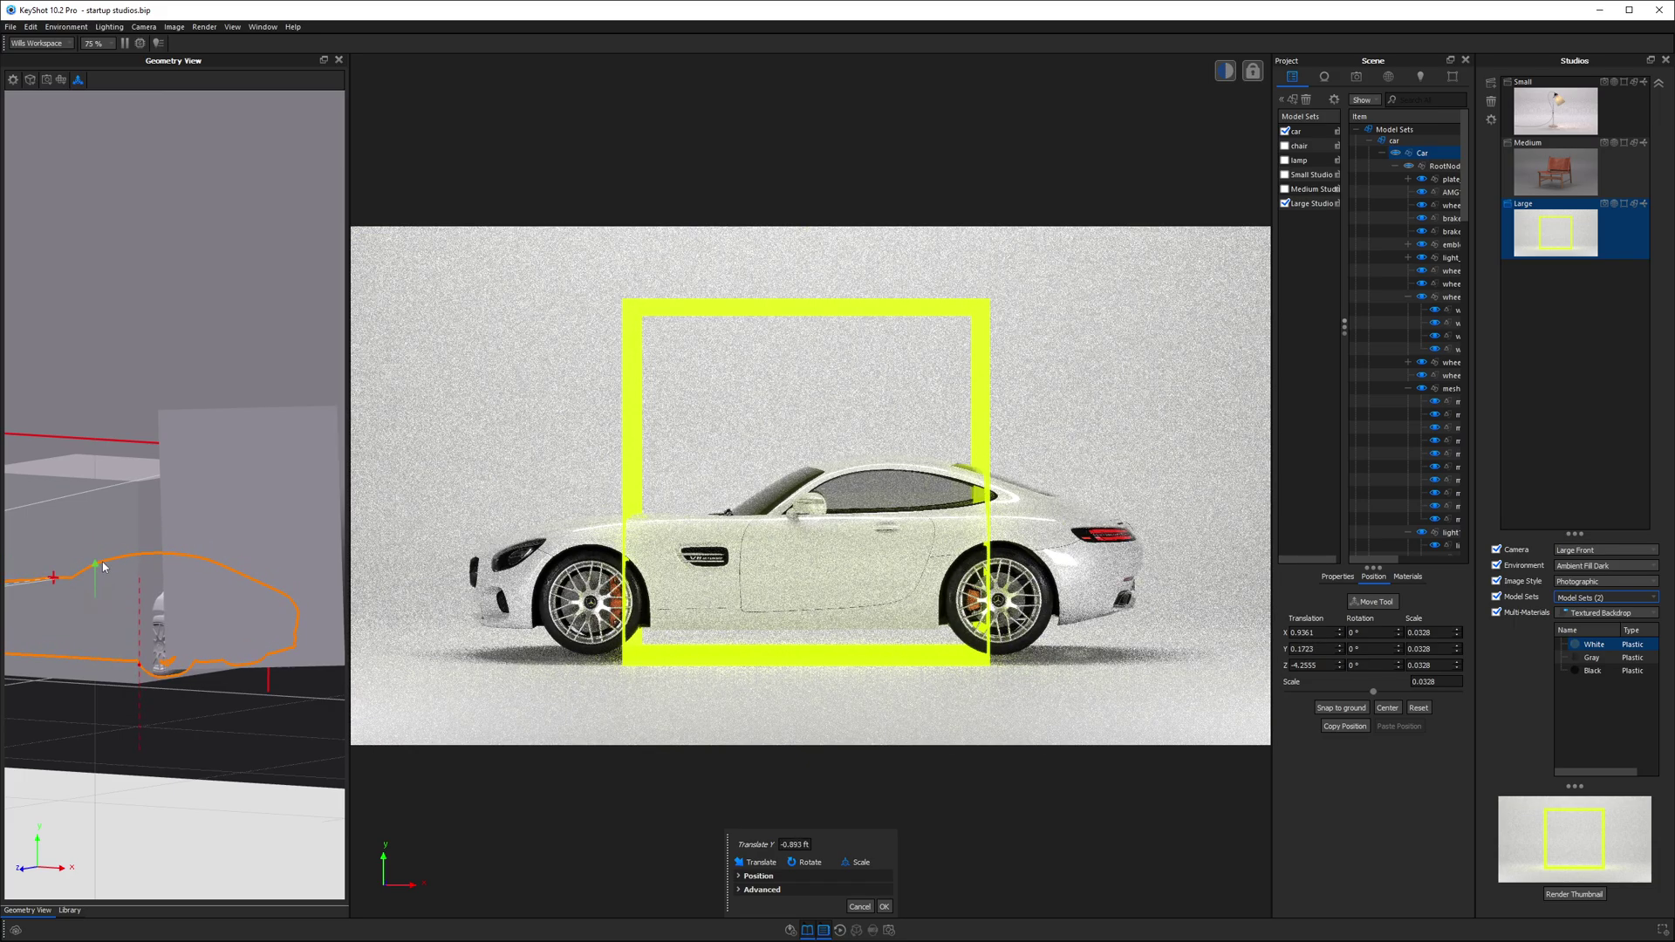
scroll(198, 673, "up", 3)
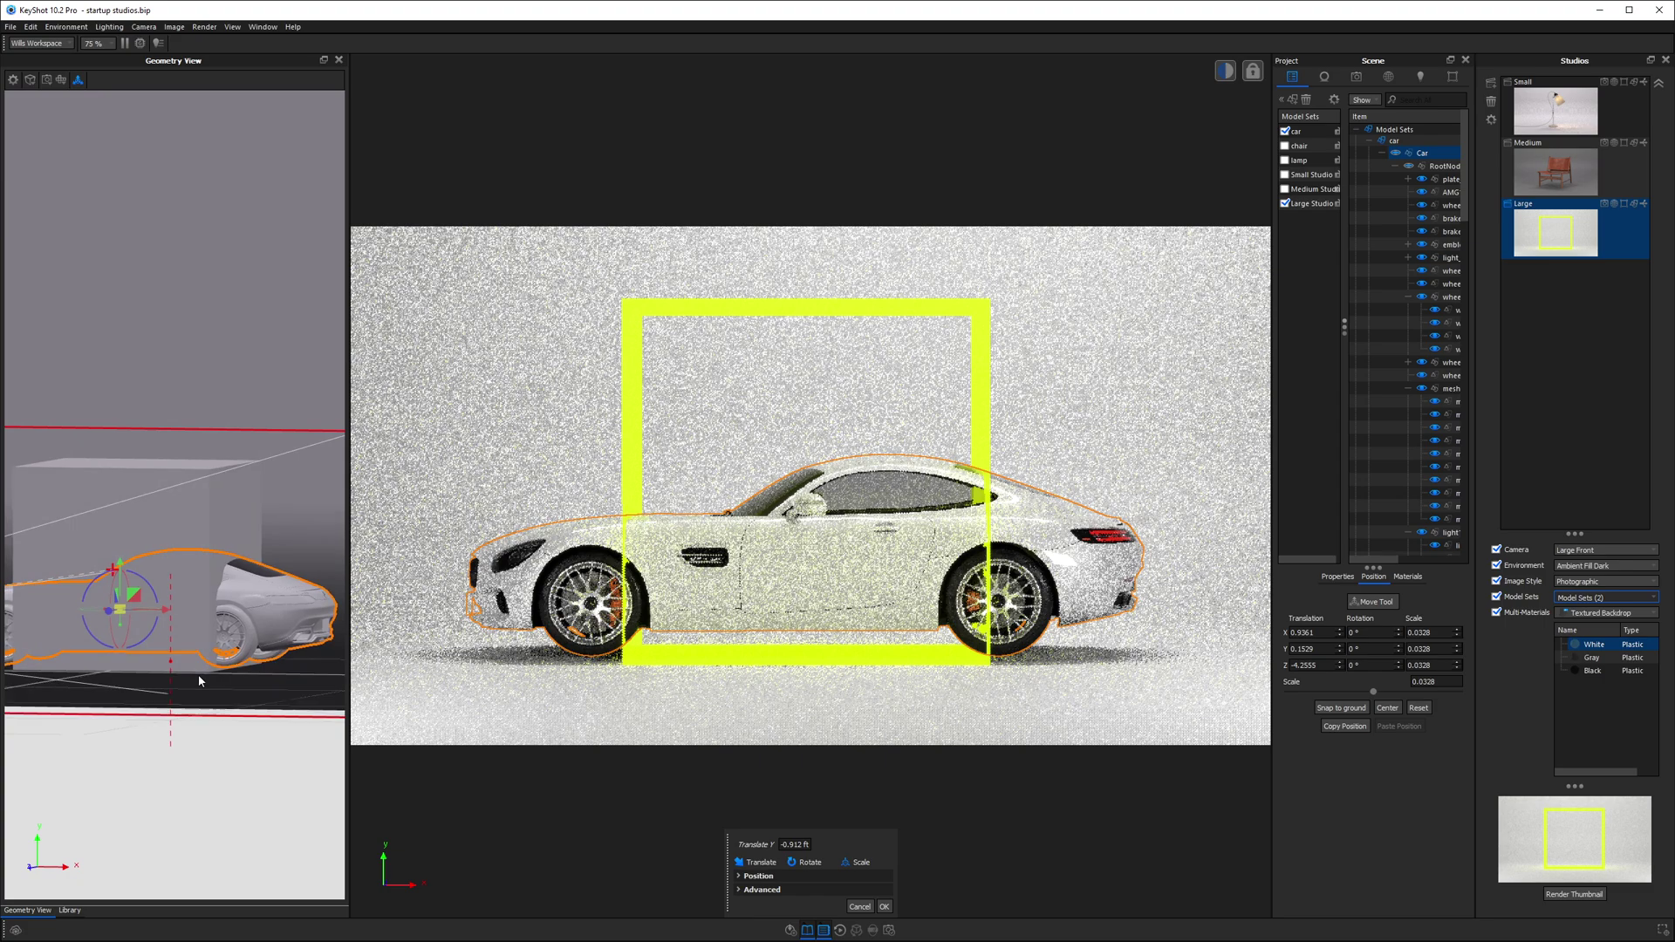
left_click_drag(123, 565, 123, 564)
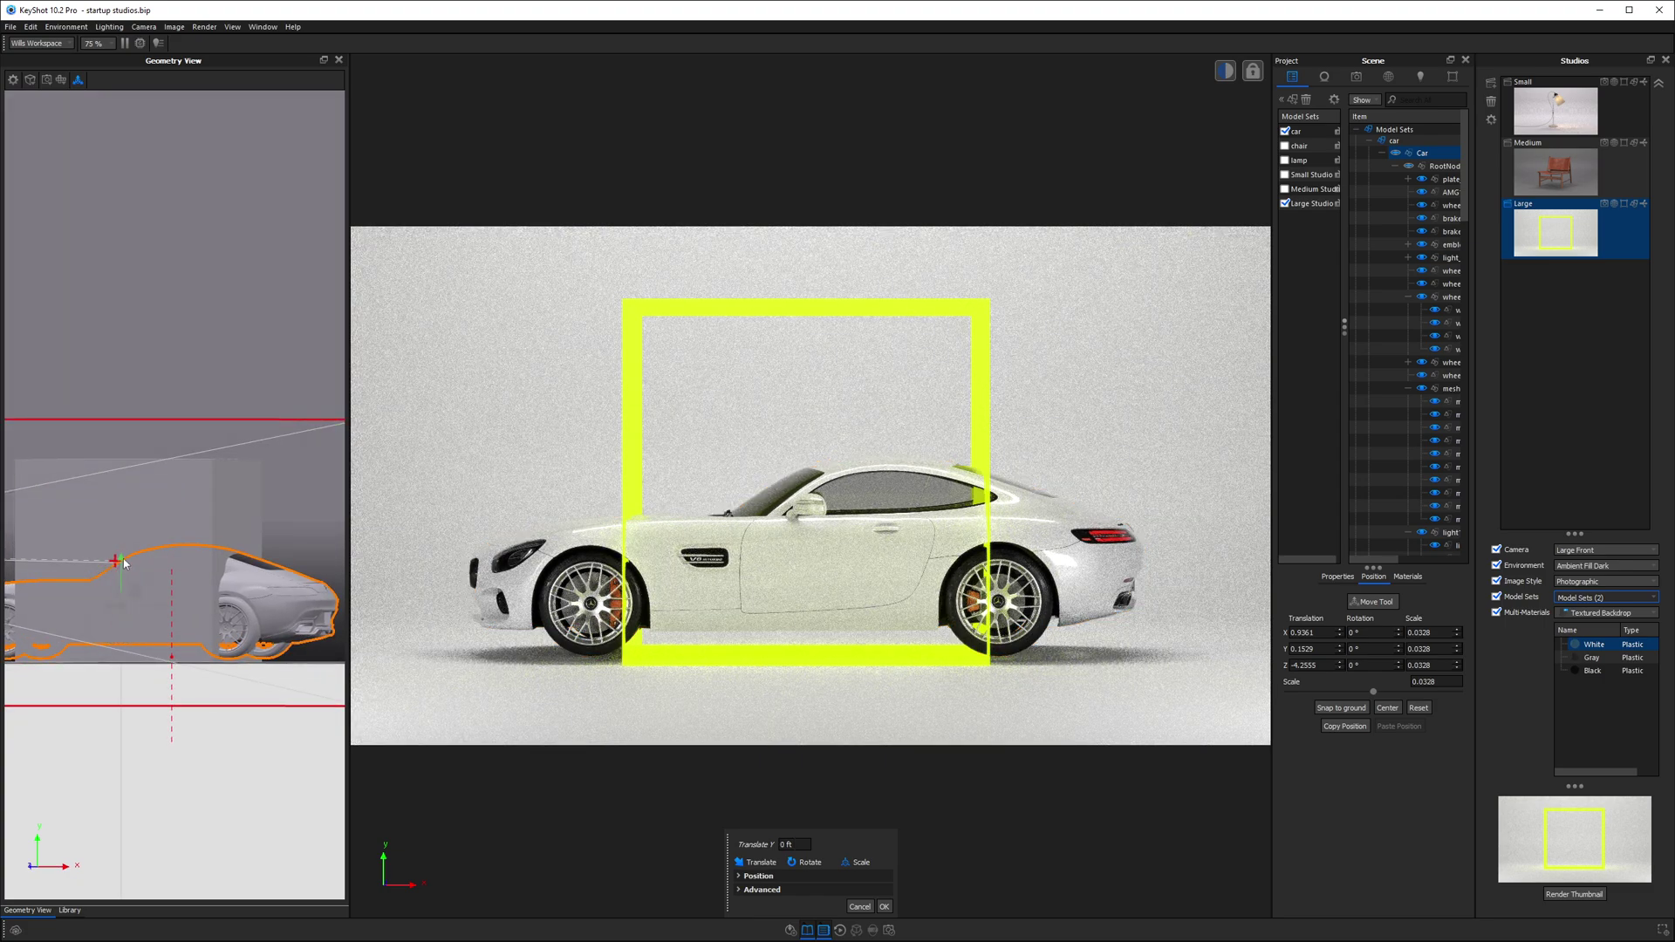
left_click_drag(124, 563, 125, 566)
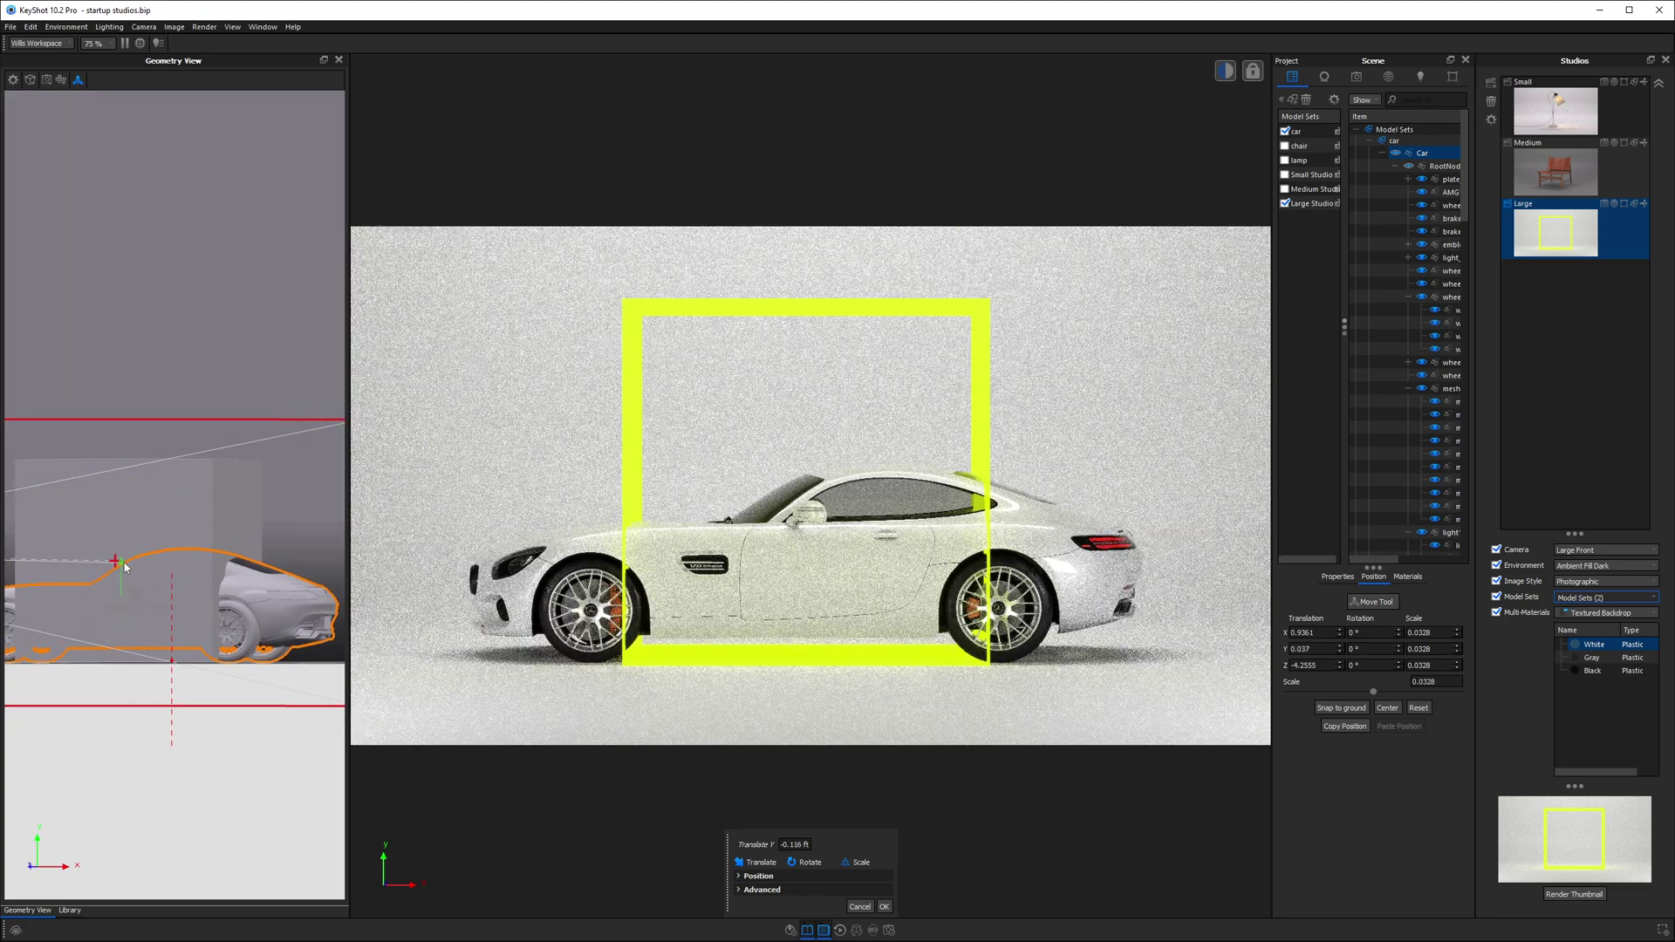
- Apply the car's new position, then hide and lock the yellow 6x6 ft guide box
left_click(884, 906)
left_click(1376, 393)
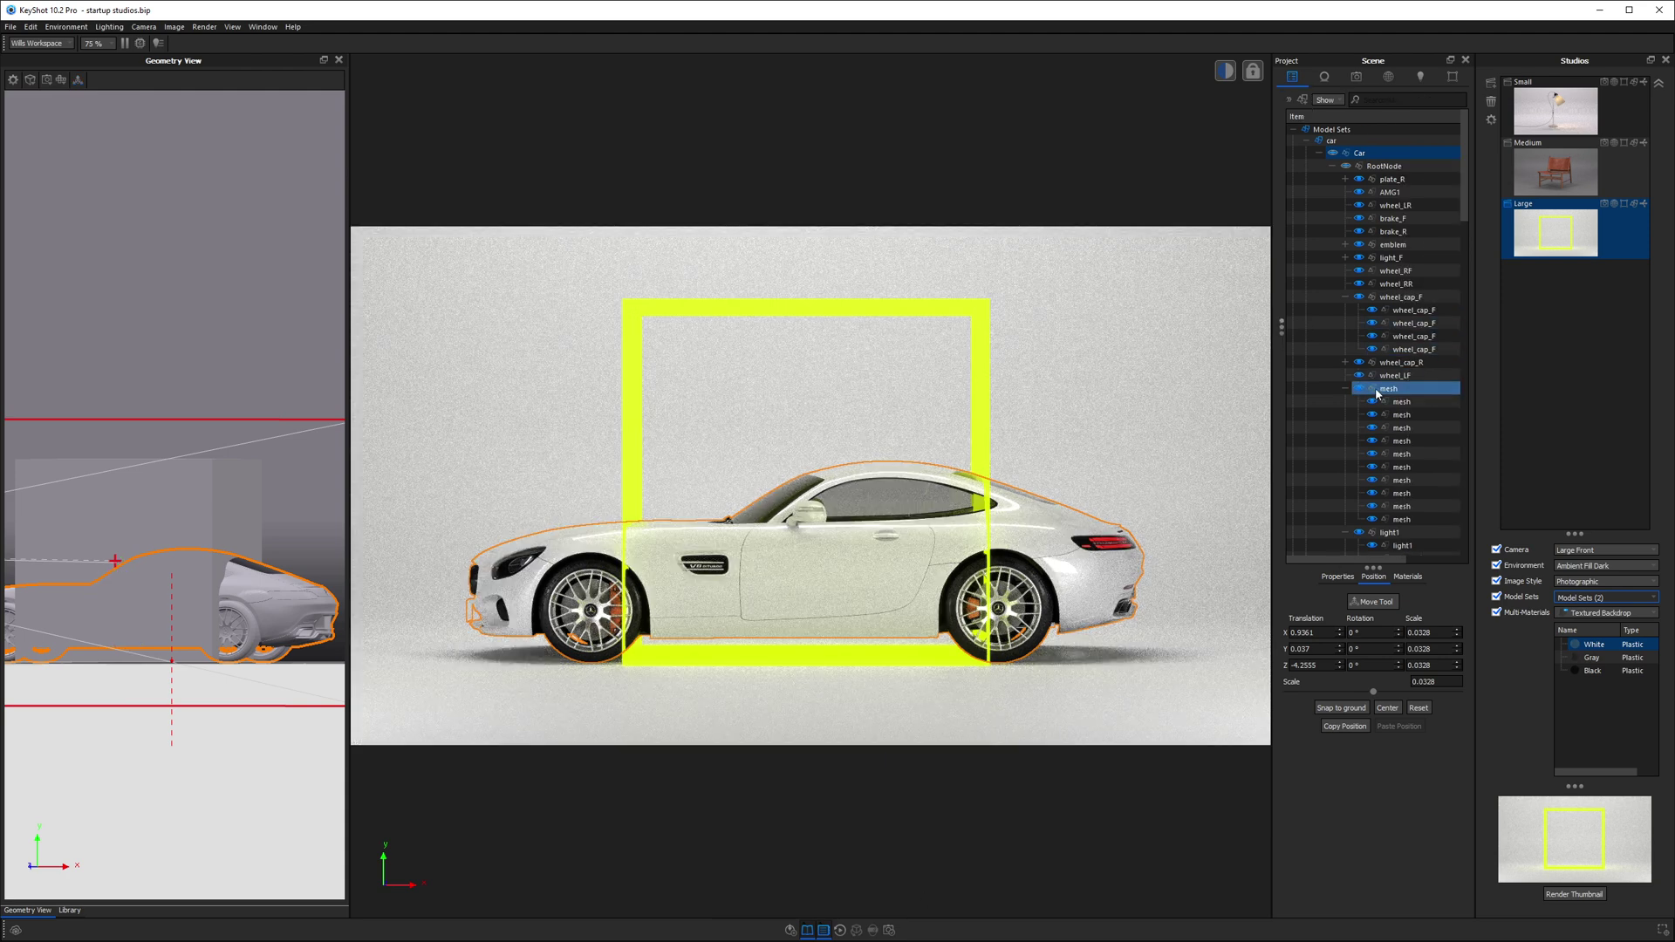
scroll(1377, 393, "down", 7)
left_click(981, 311)
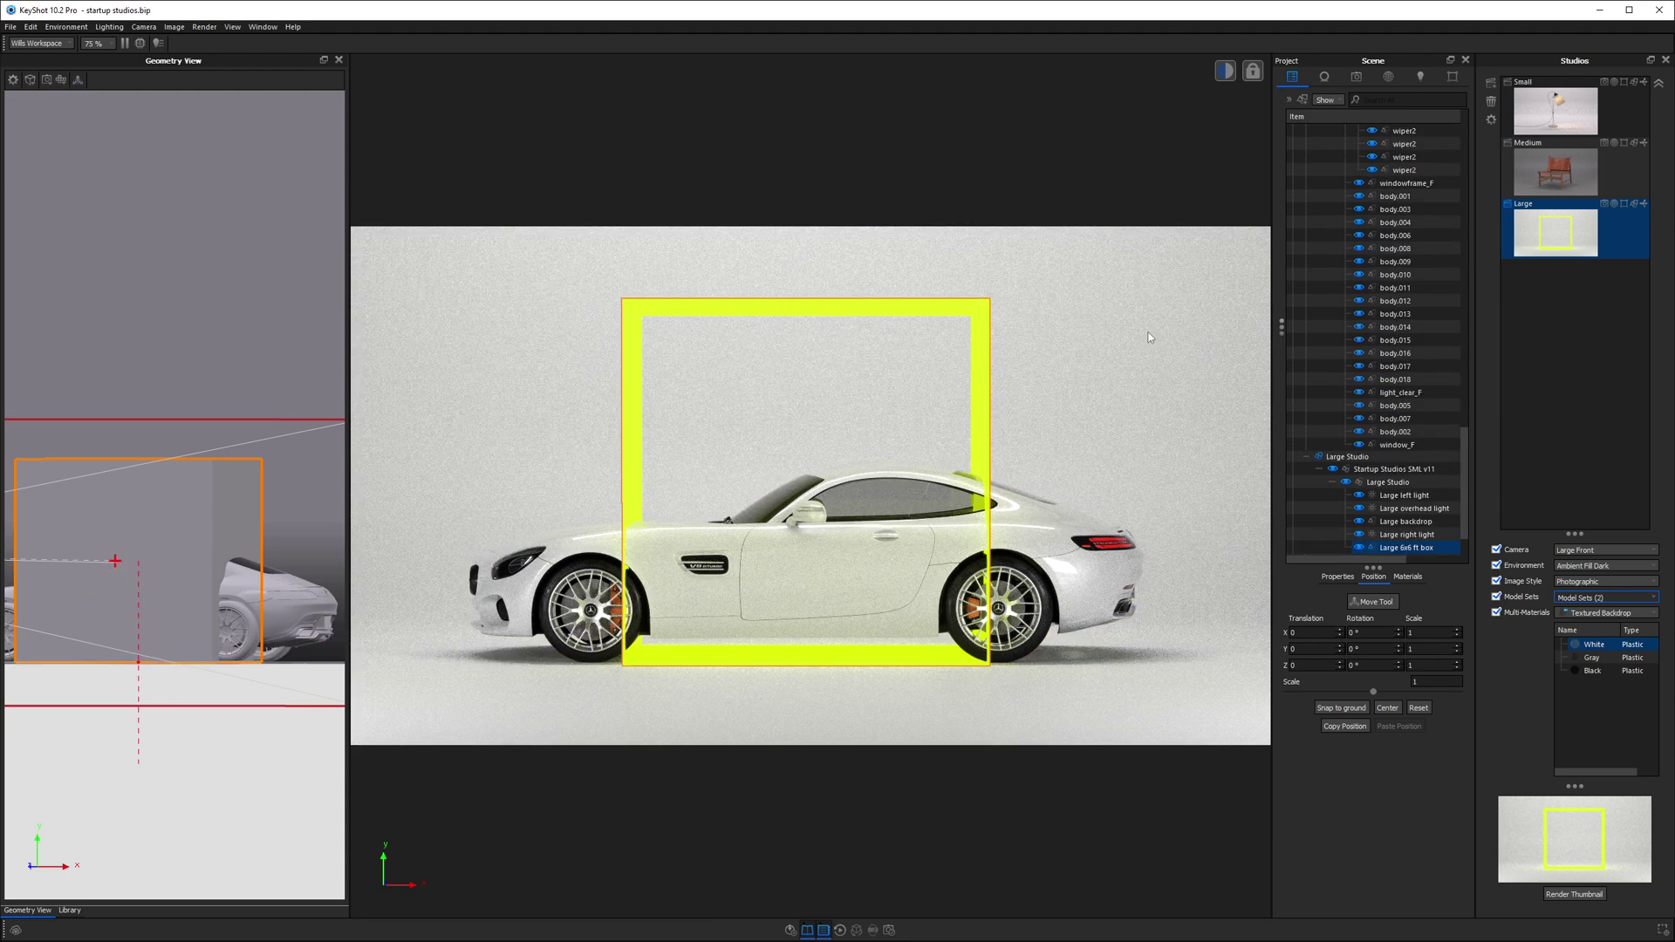
right_click(1394, 552)
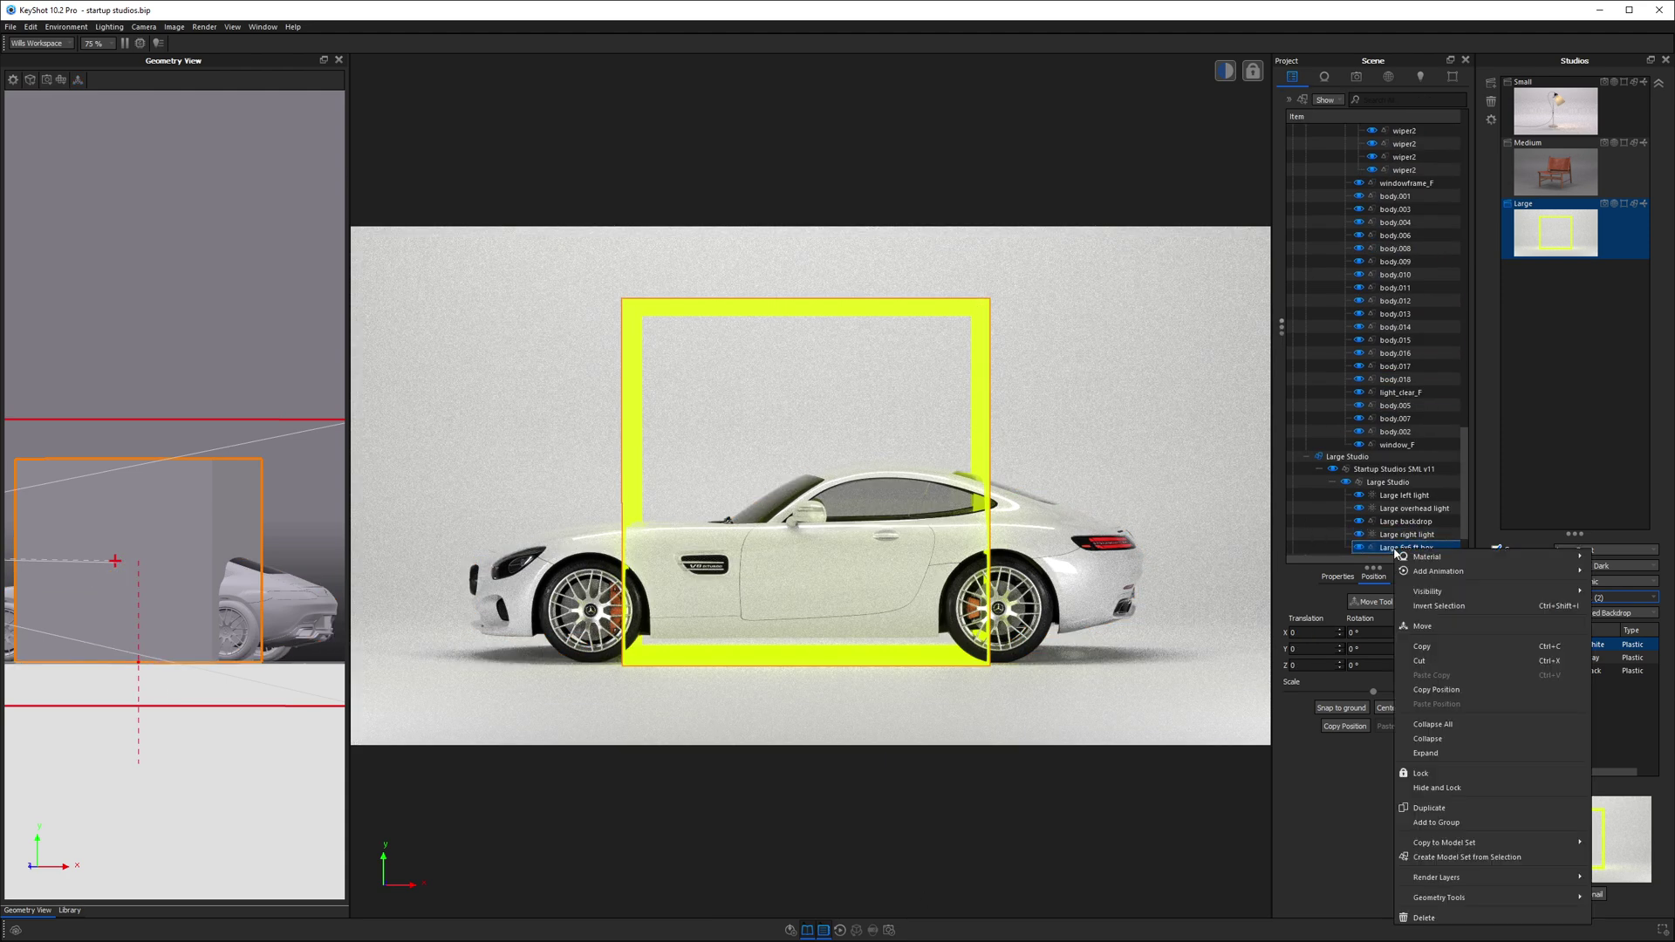
left_click(1460, 783)
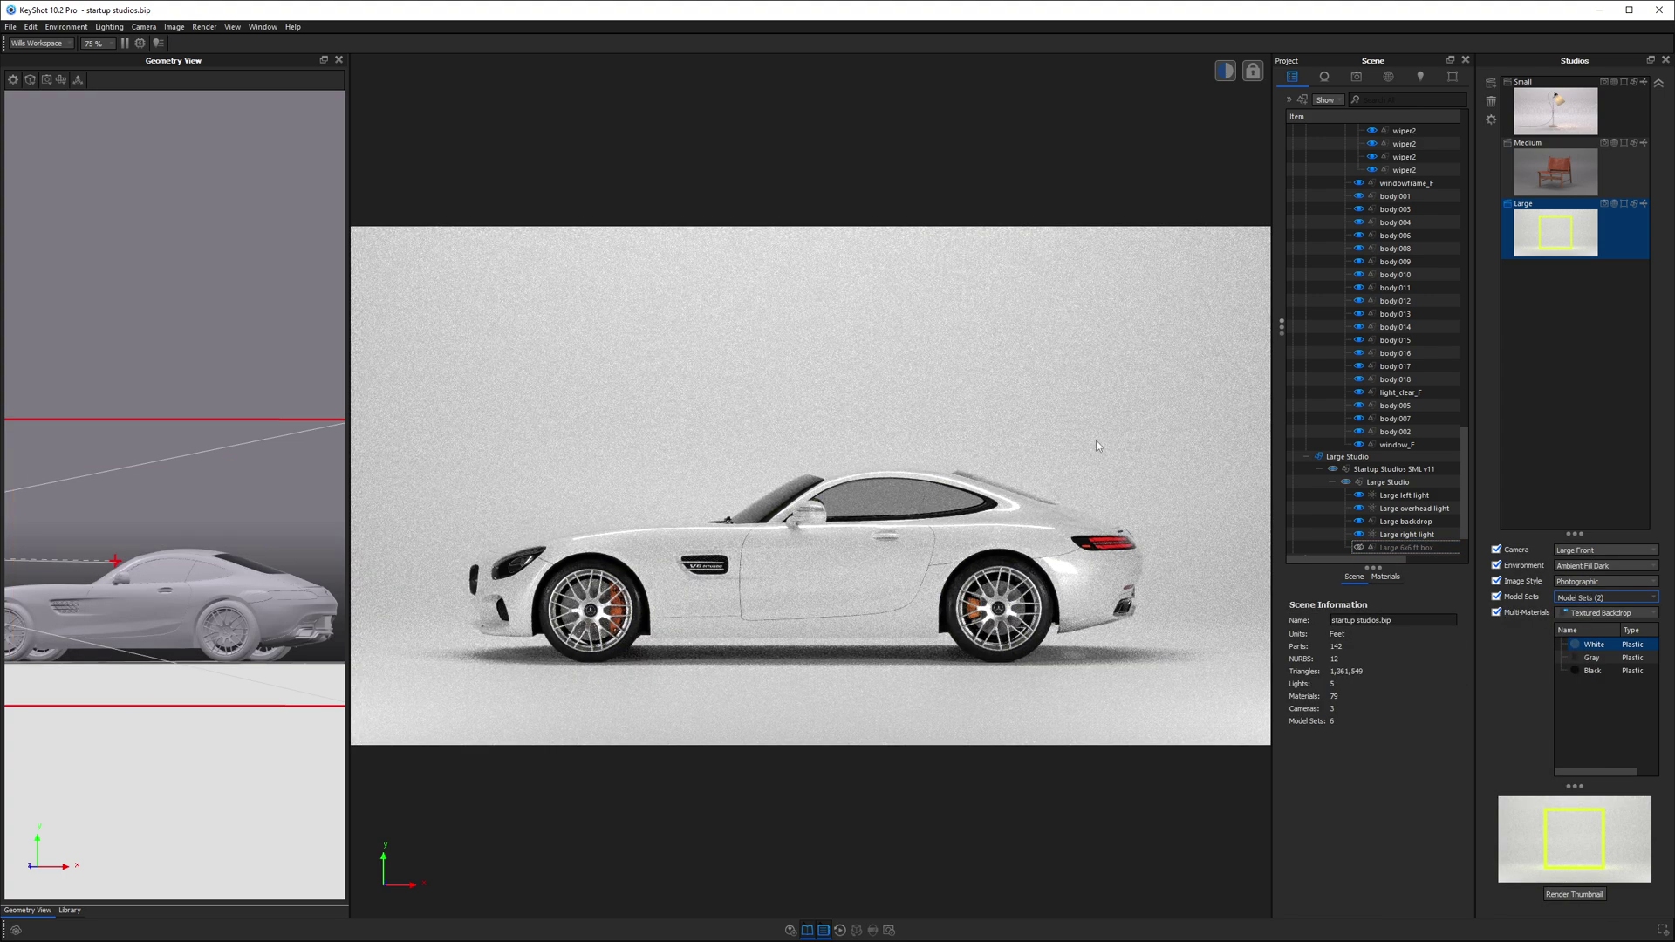
- Switch the Large studio backdrop to Black and show its multi-material variants list
left_click(1595, 671)
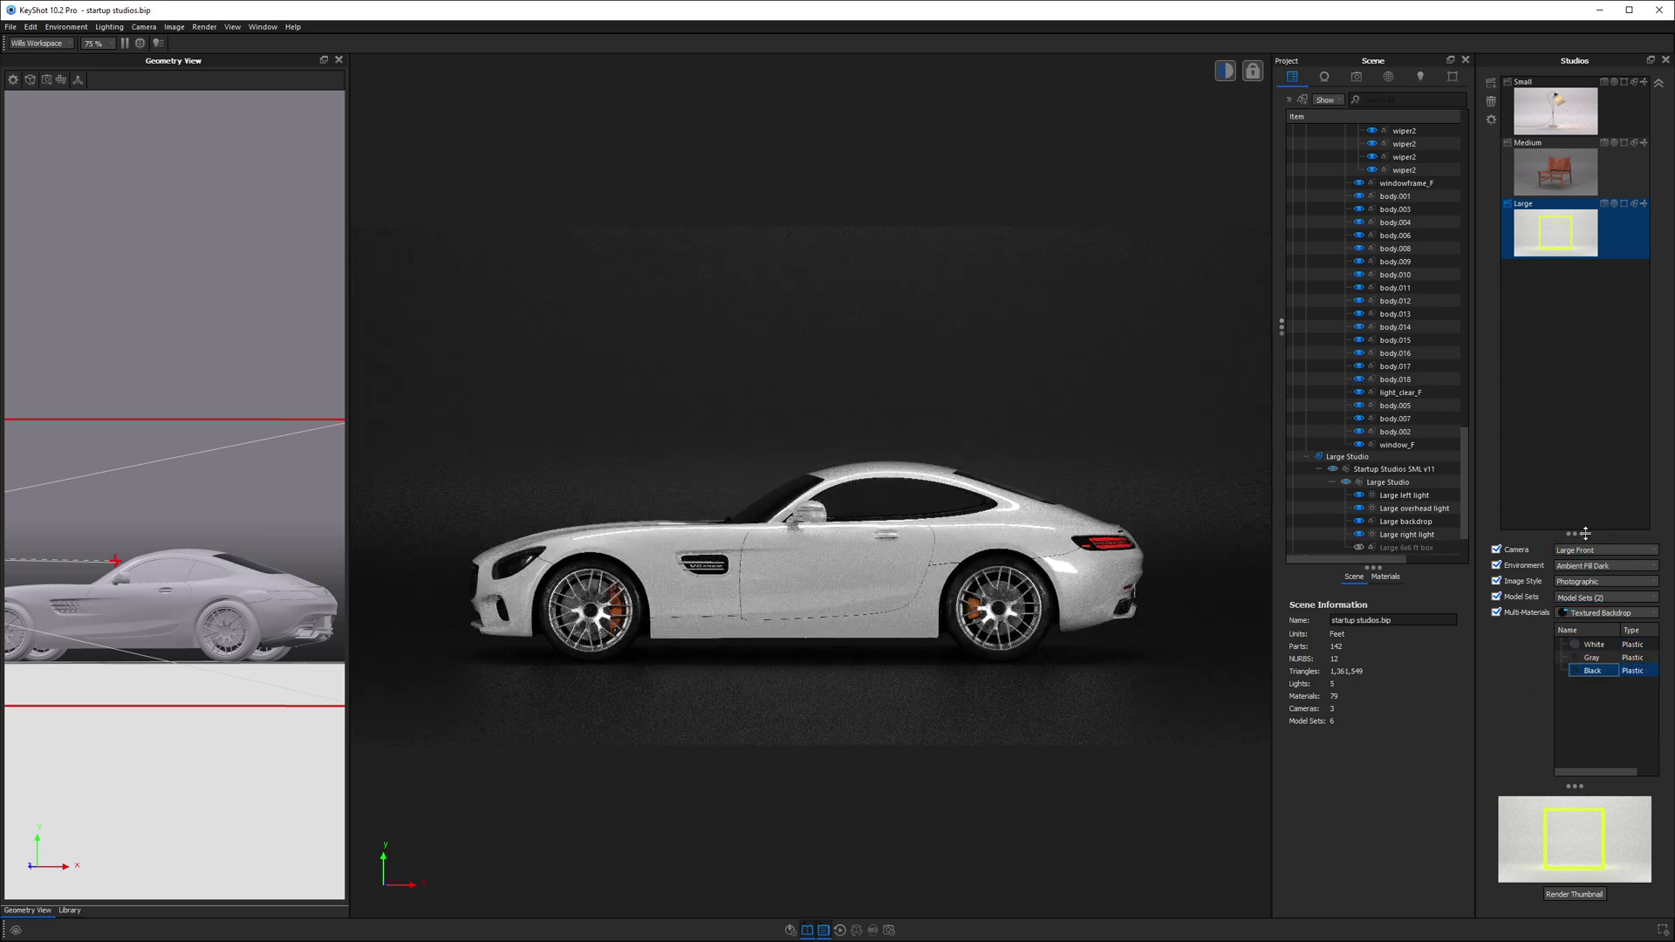
left_click_drag(1584, 533, 1575, 511)
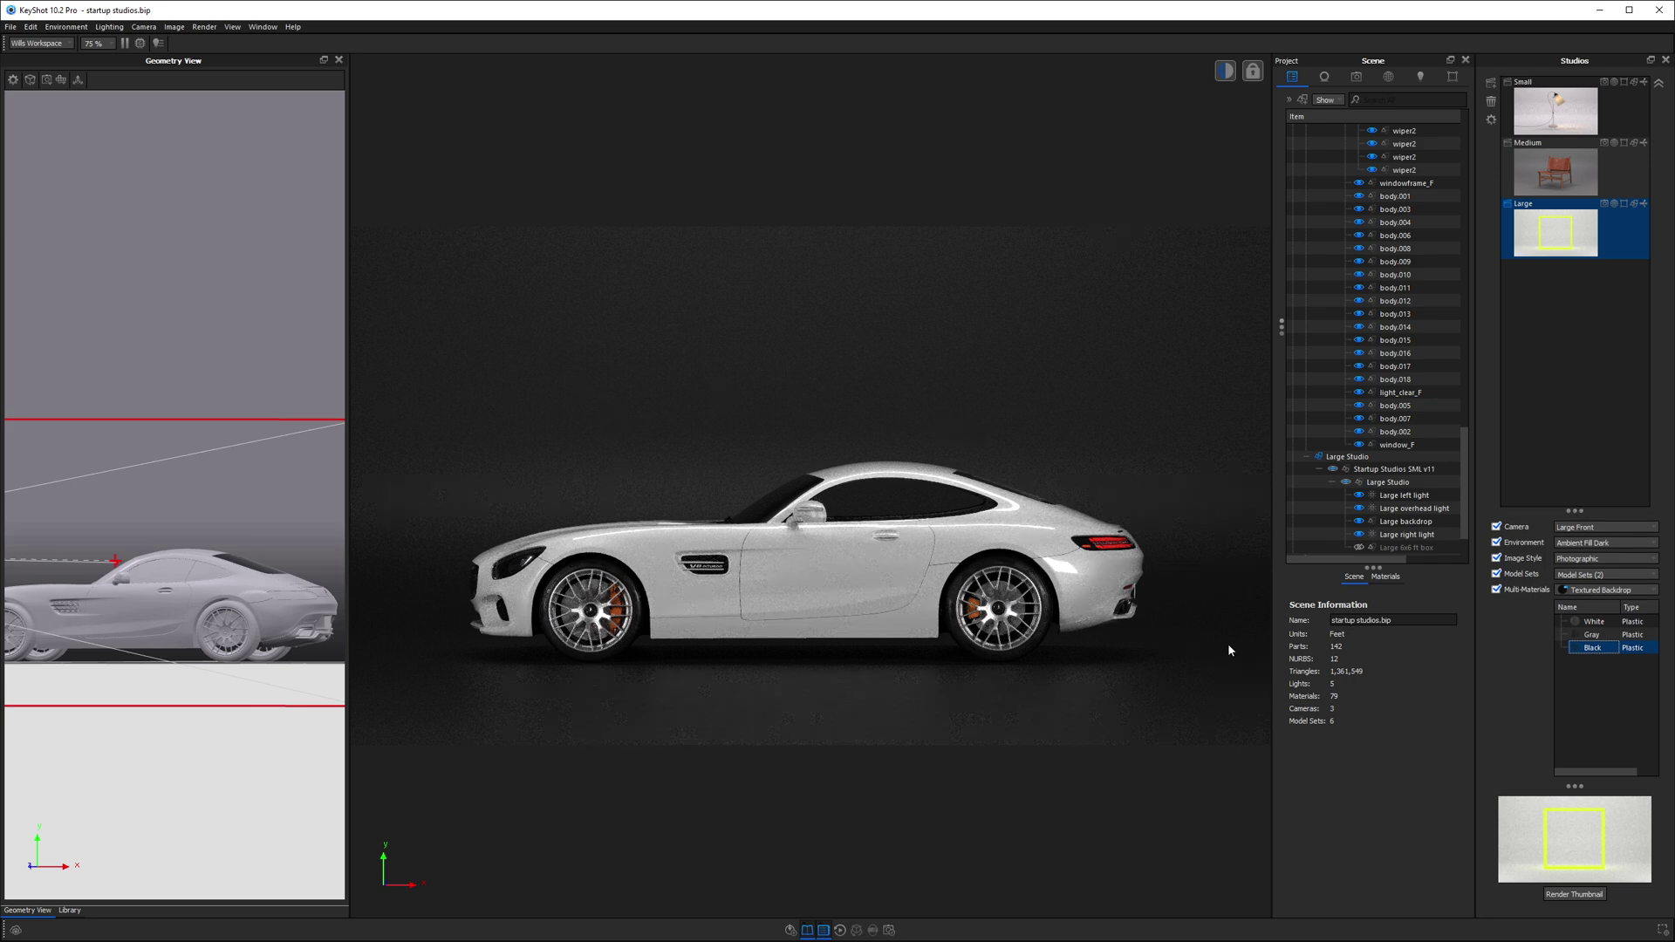
left_click(1602, 590)
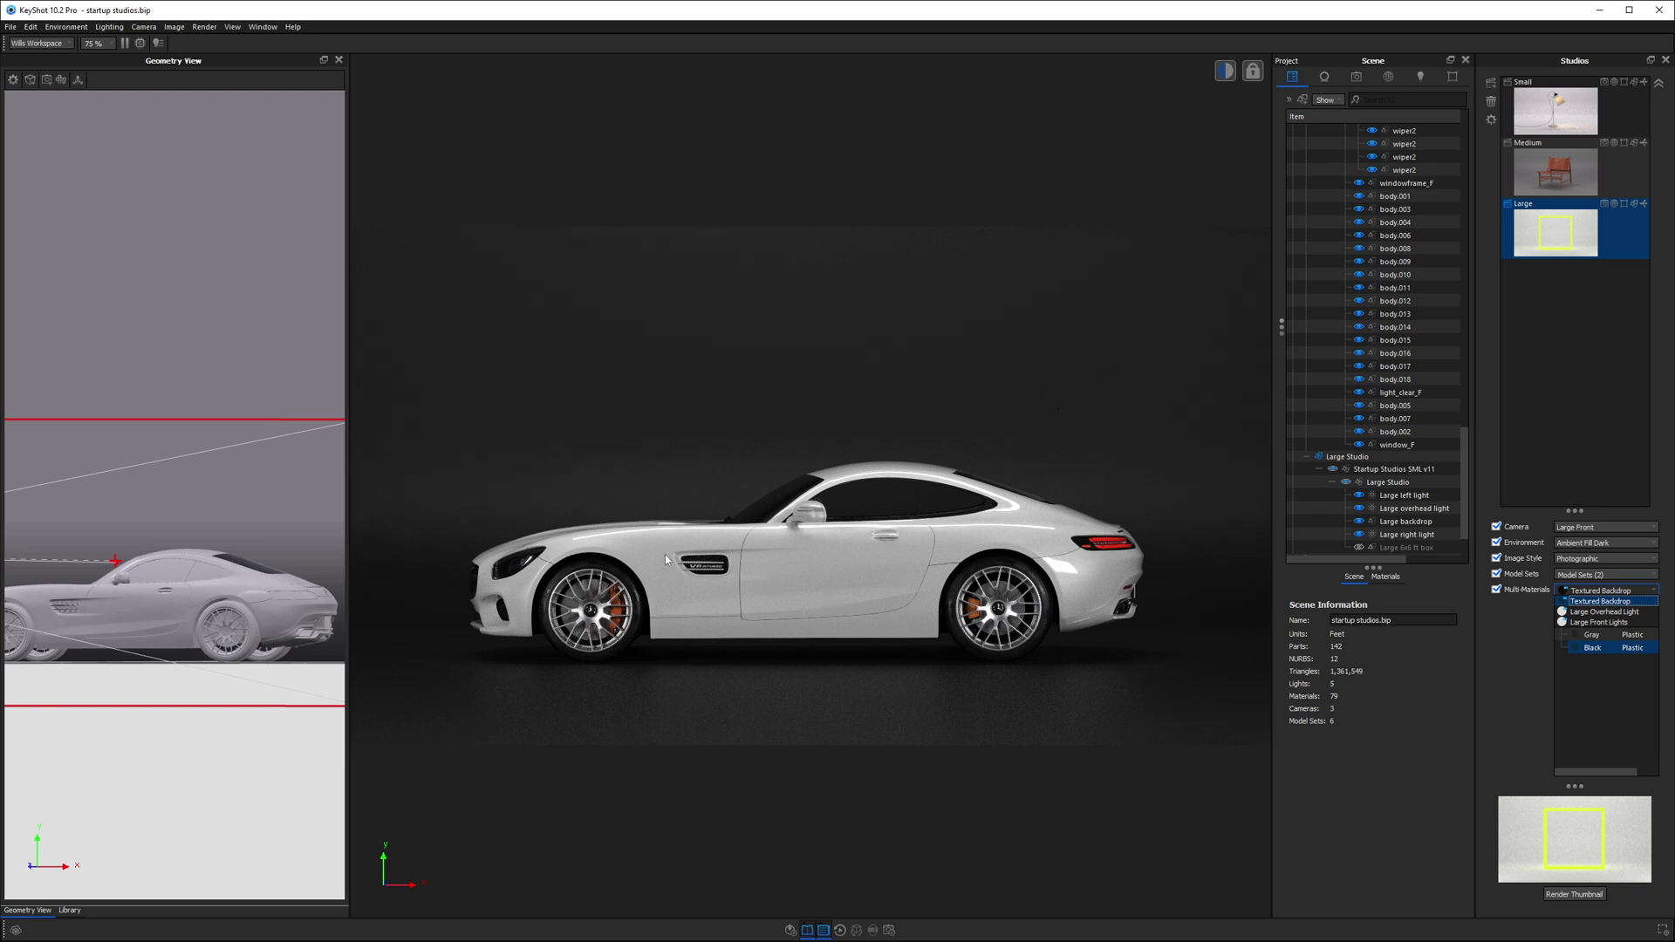
- Render a new Large studio thumbnail and set the Large Front camera to 44.6 ft, re-locked
left_click(1575, 886)
left_click(1574, 892)
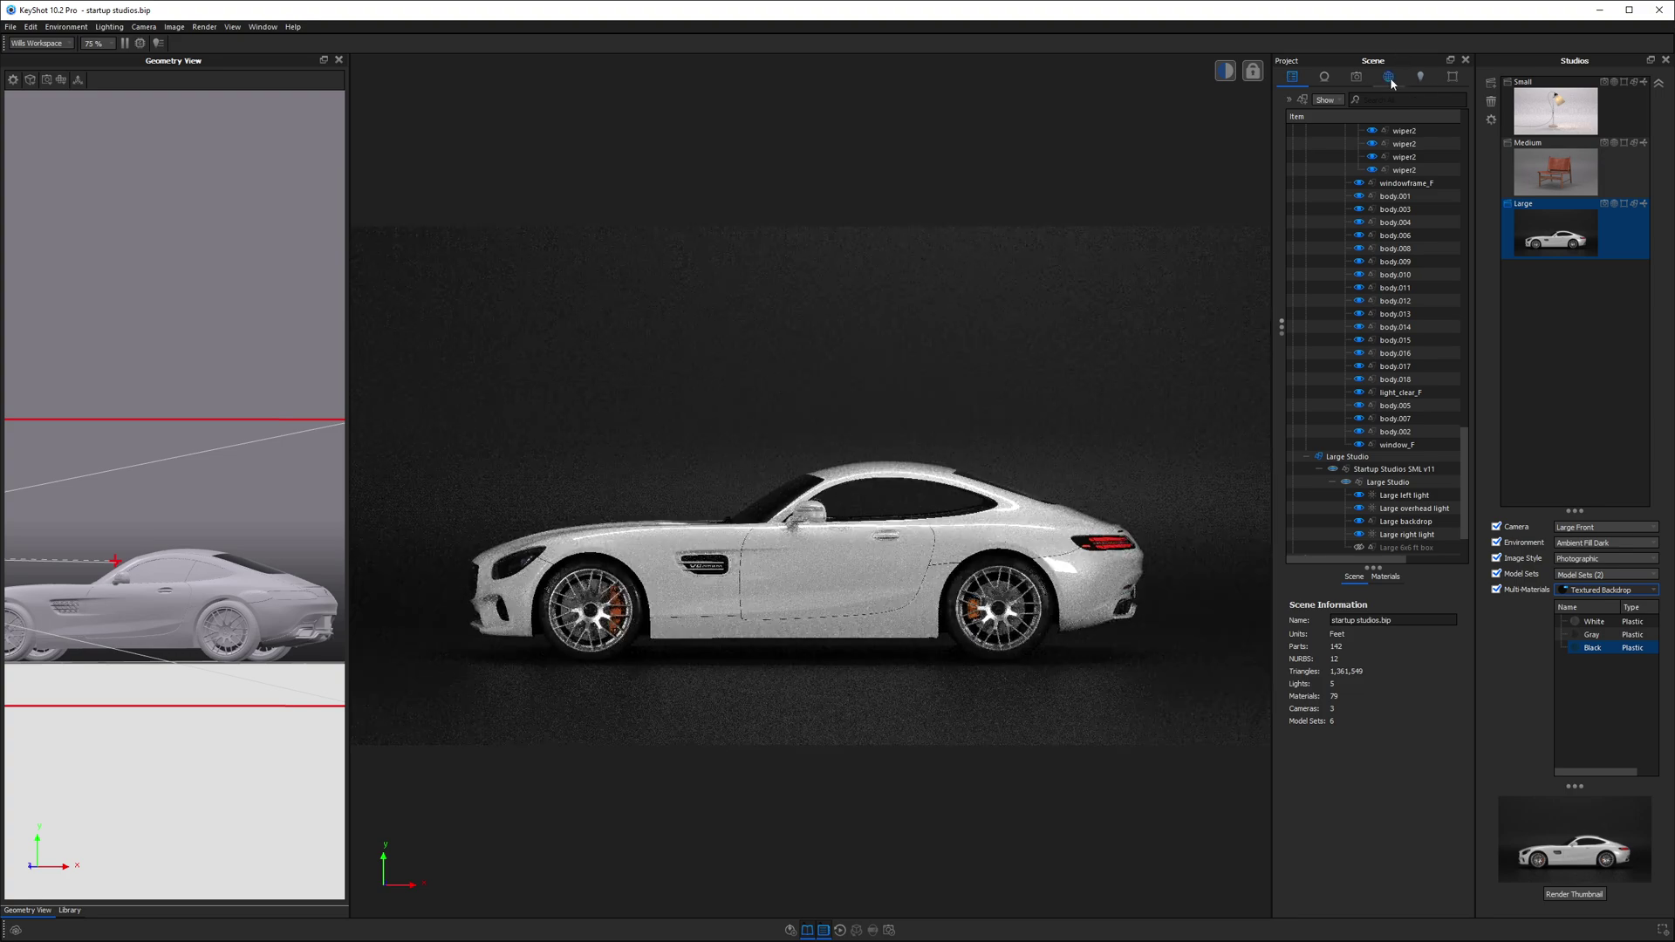
left_click(1356, 77)
left_click(1463, 131)
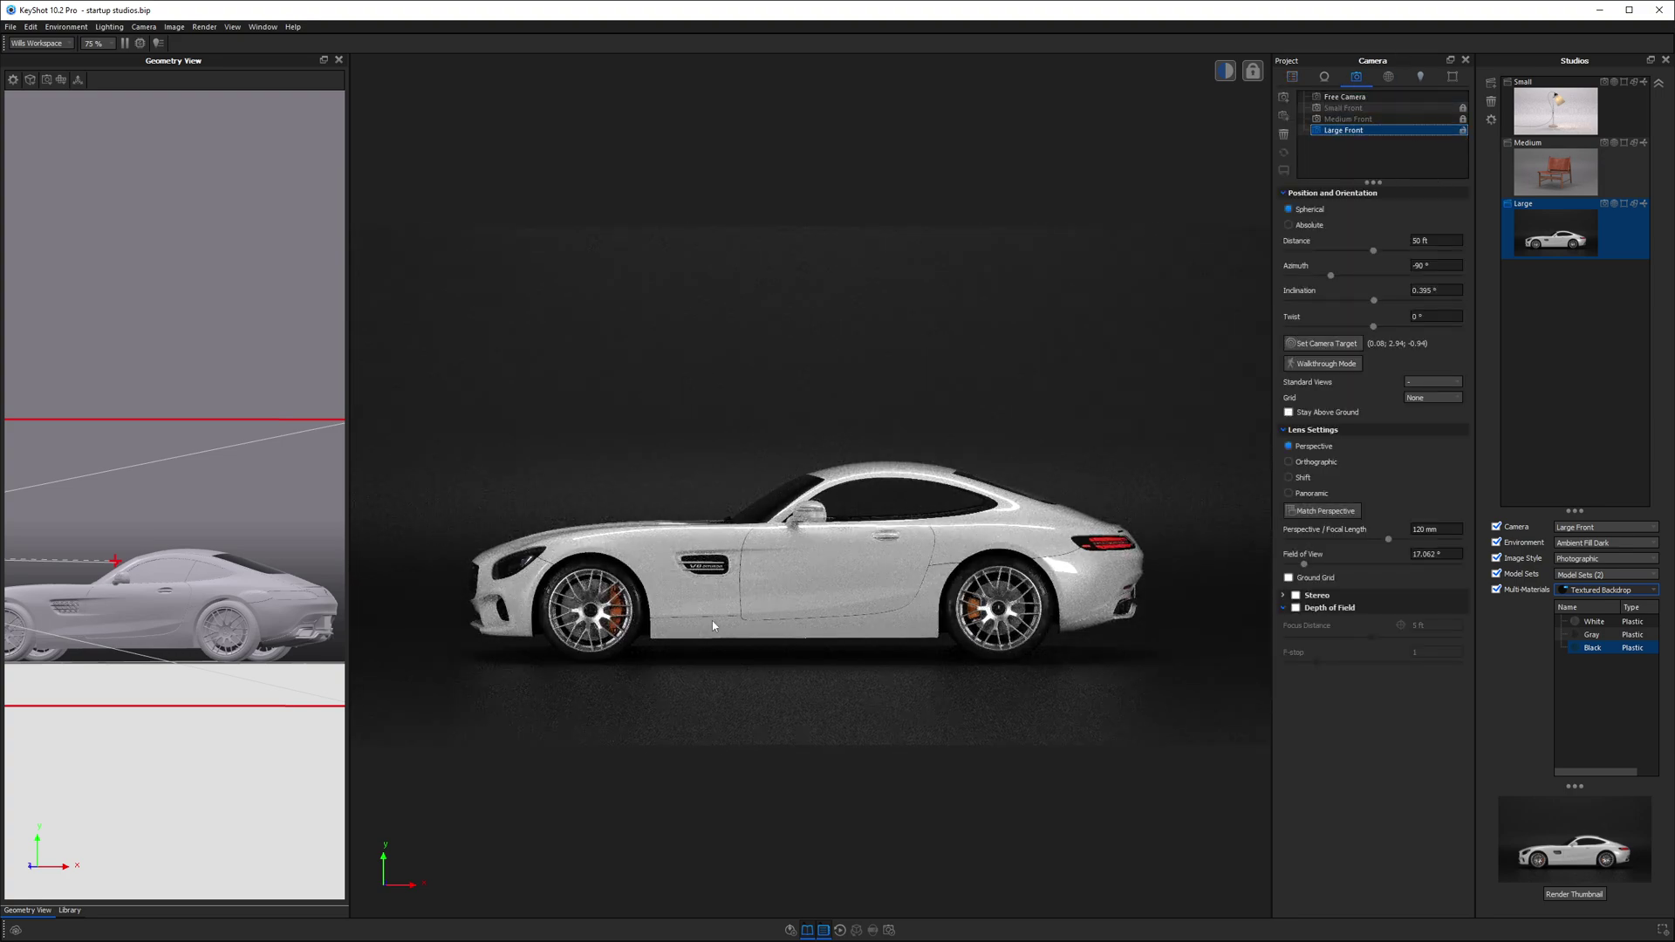
middle_click_drag(794, 596, 798, 521)
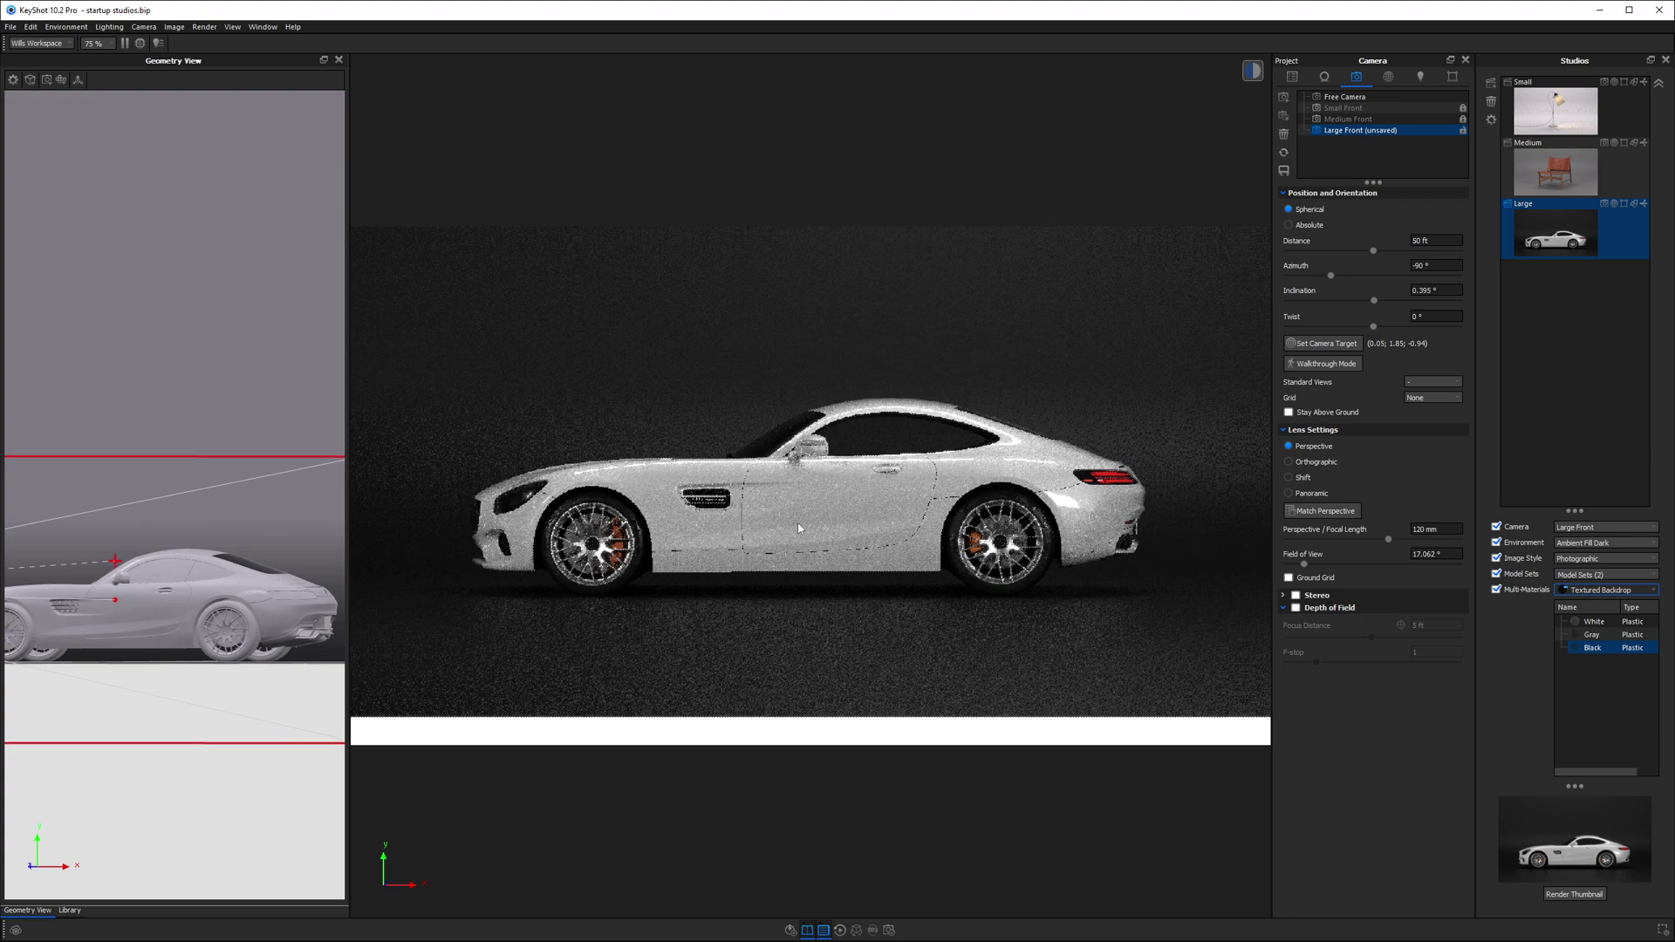
left_click_drag(1373, 252, 1363, 252)
left_click(1583, 210)
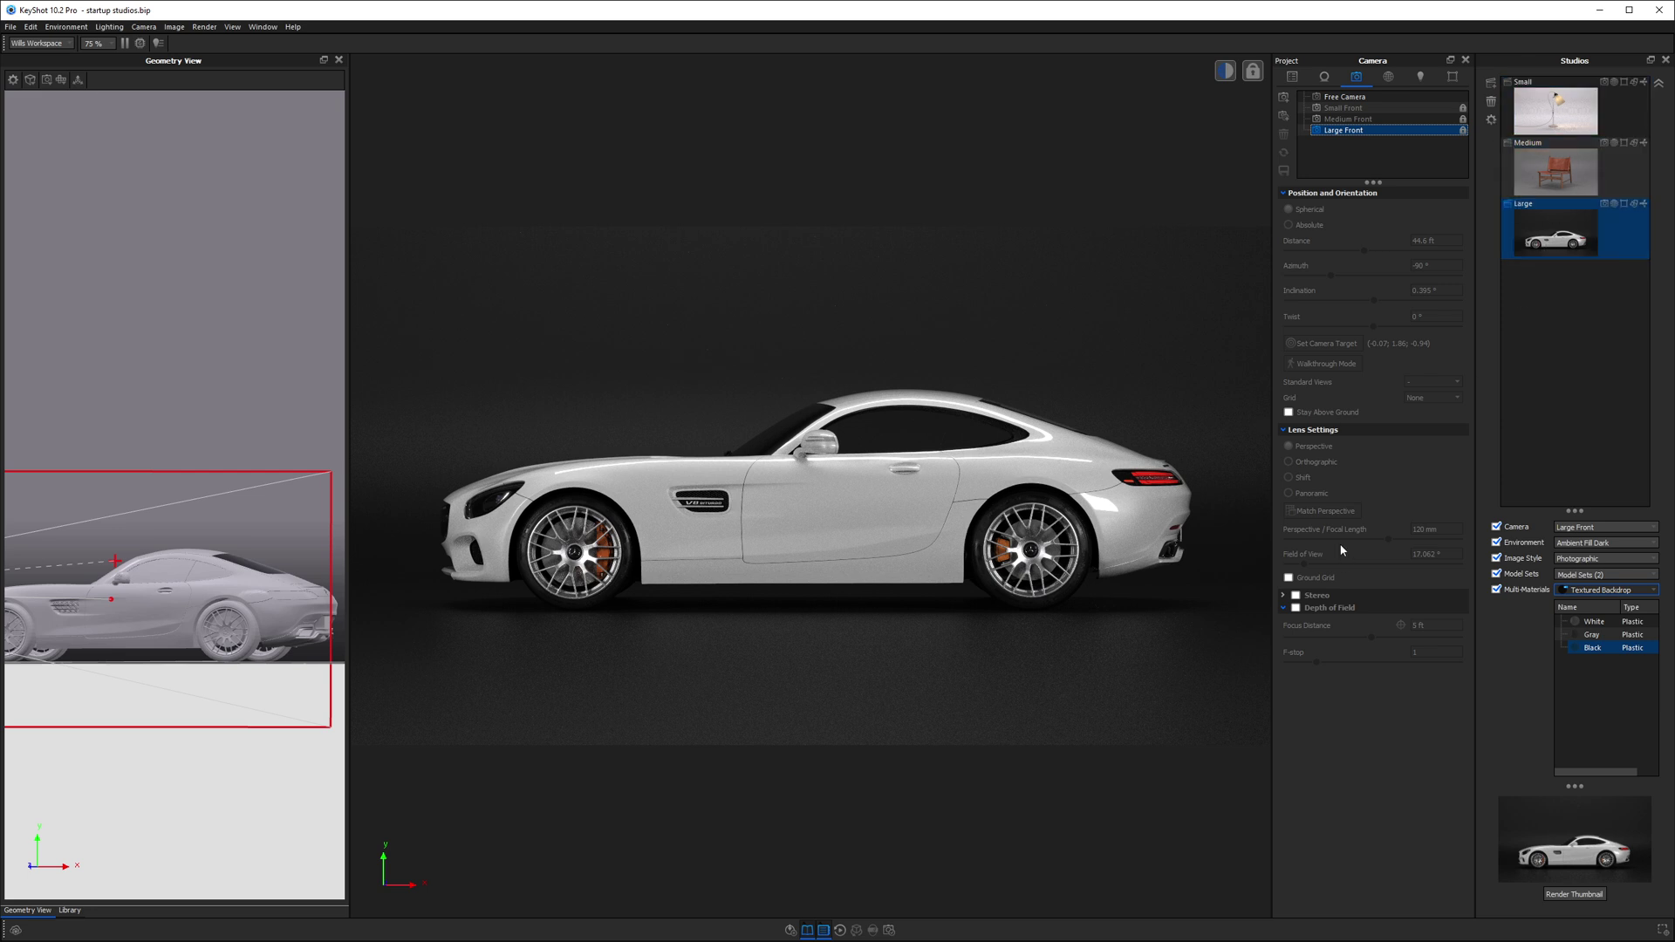
left_click(69, 910)
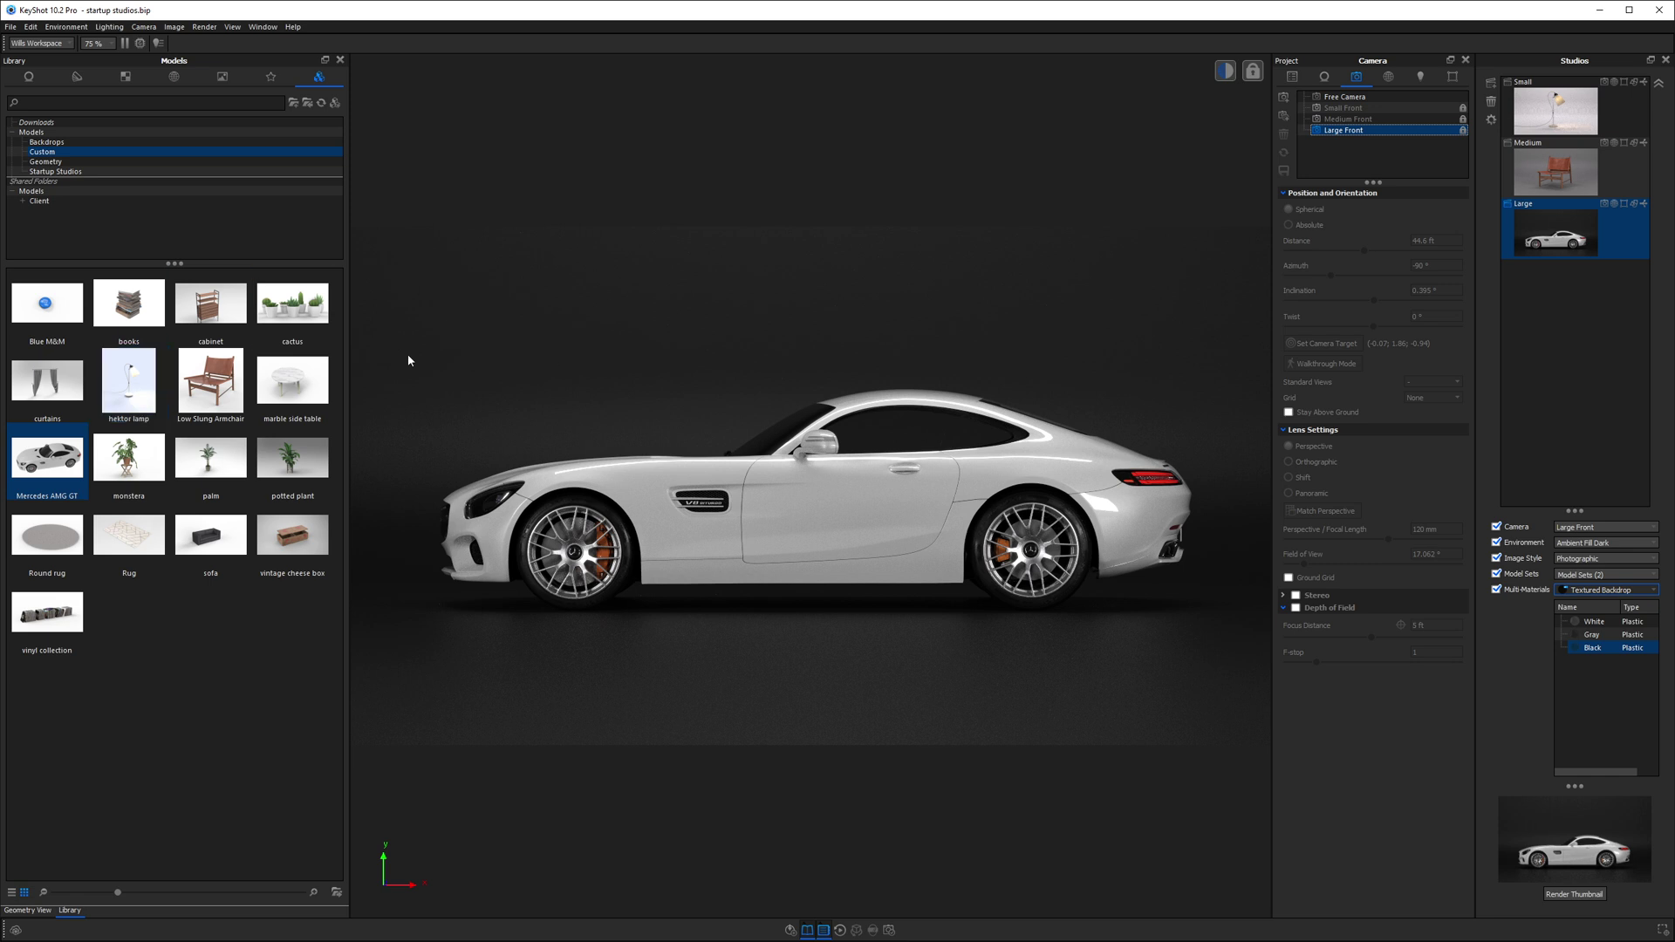
- Show the scene tree, then expand and collapse the Model Sets column
left_click(1291, 77)
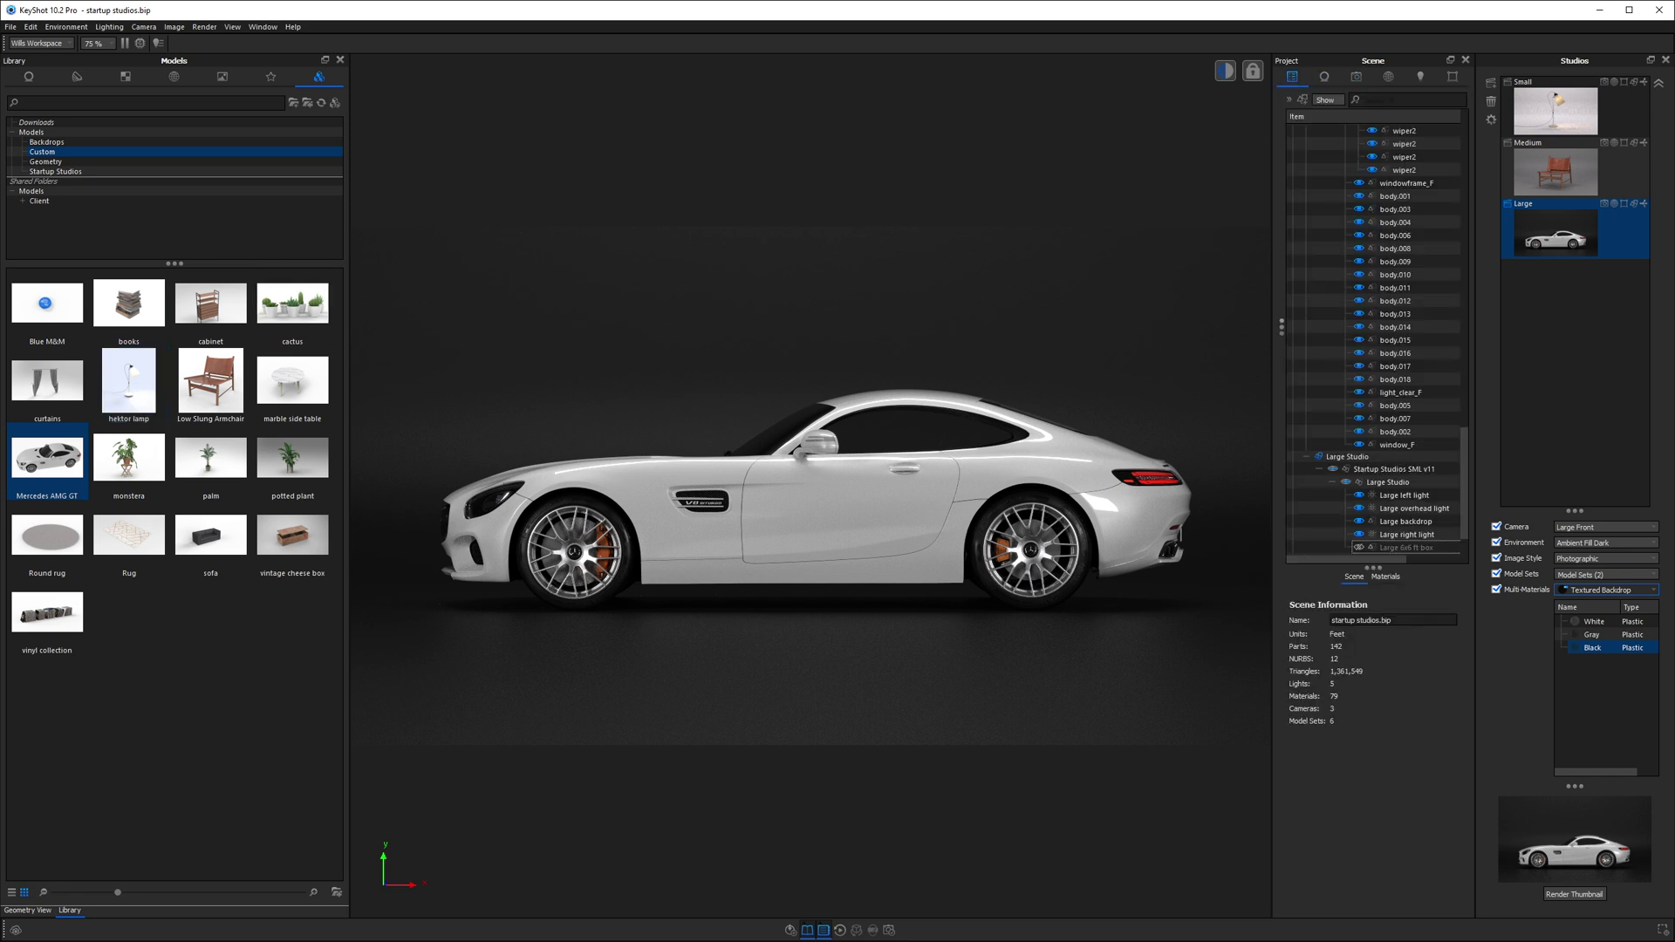
left_click(1281, 328)
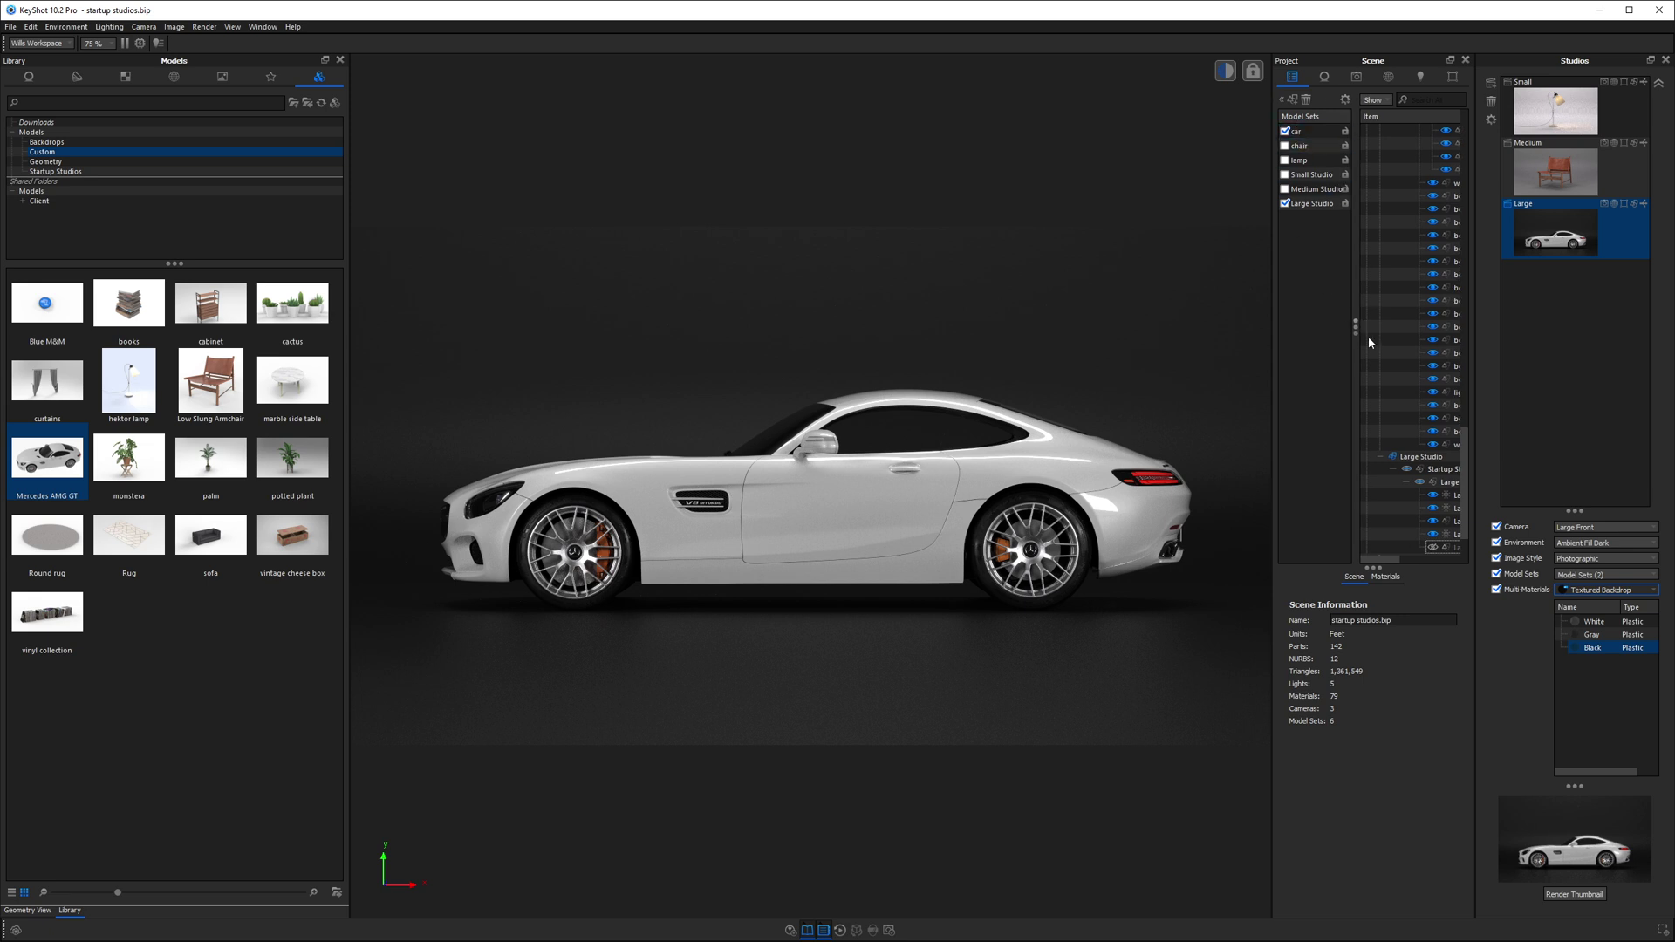
left_click_drag(1354, 328, 1280, 330)
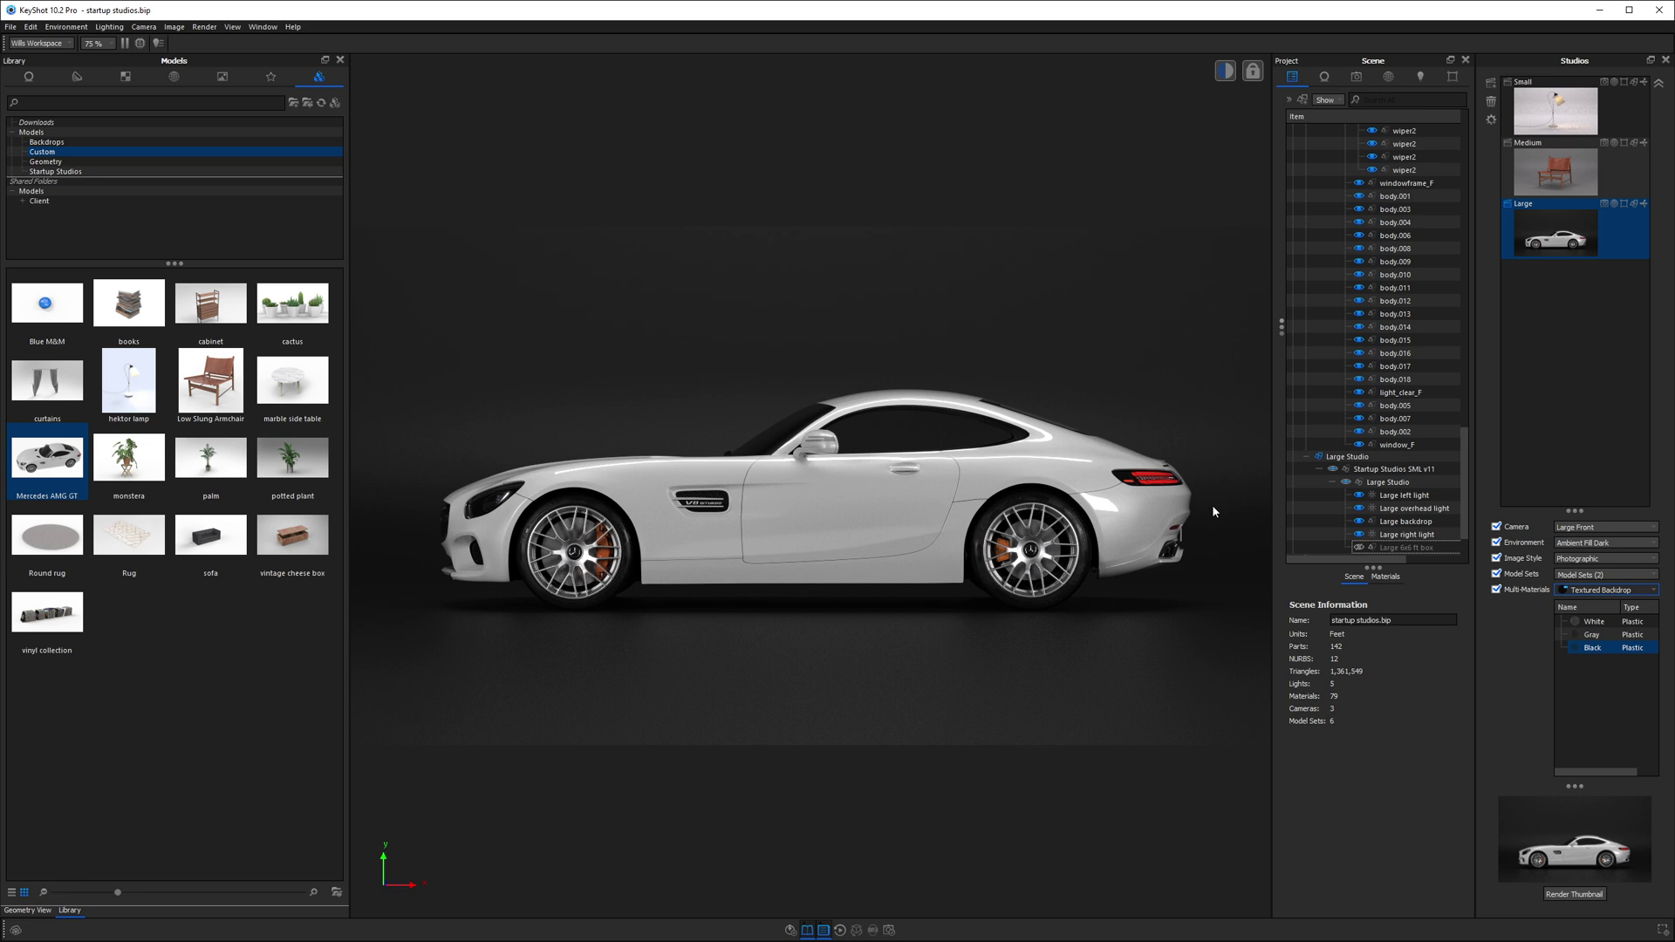
- Add a 3-frame render queue job covering the Small, Medium and Large studios
left_click(889, 931)
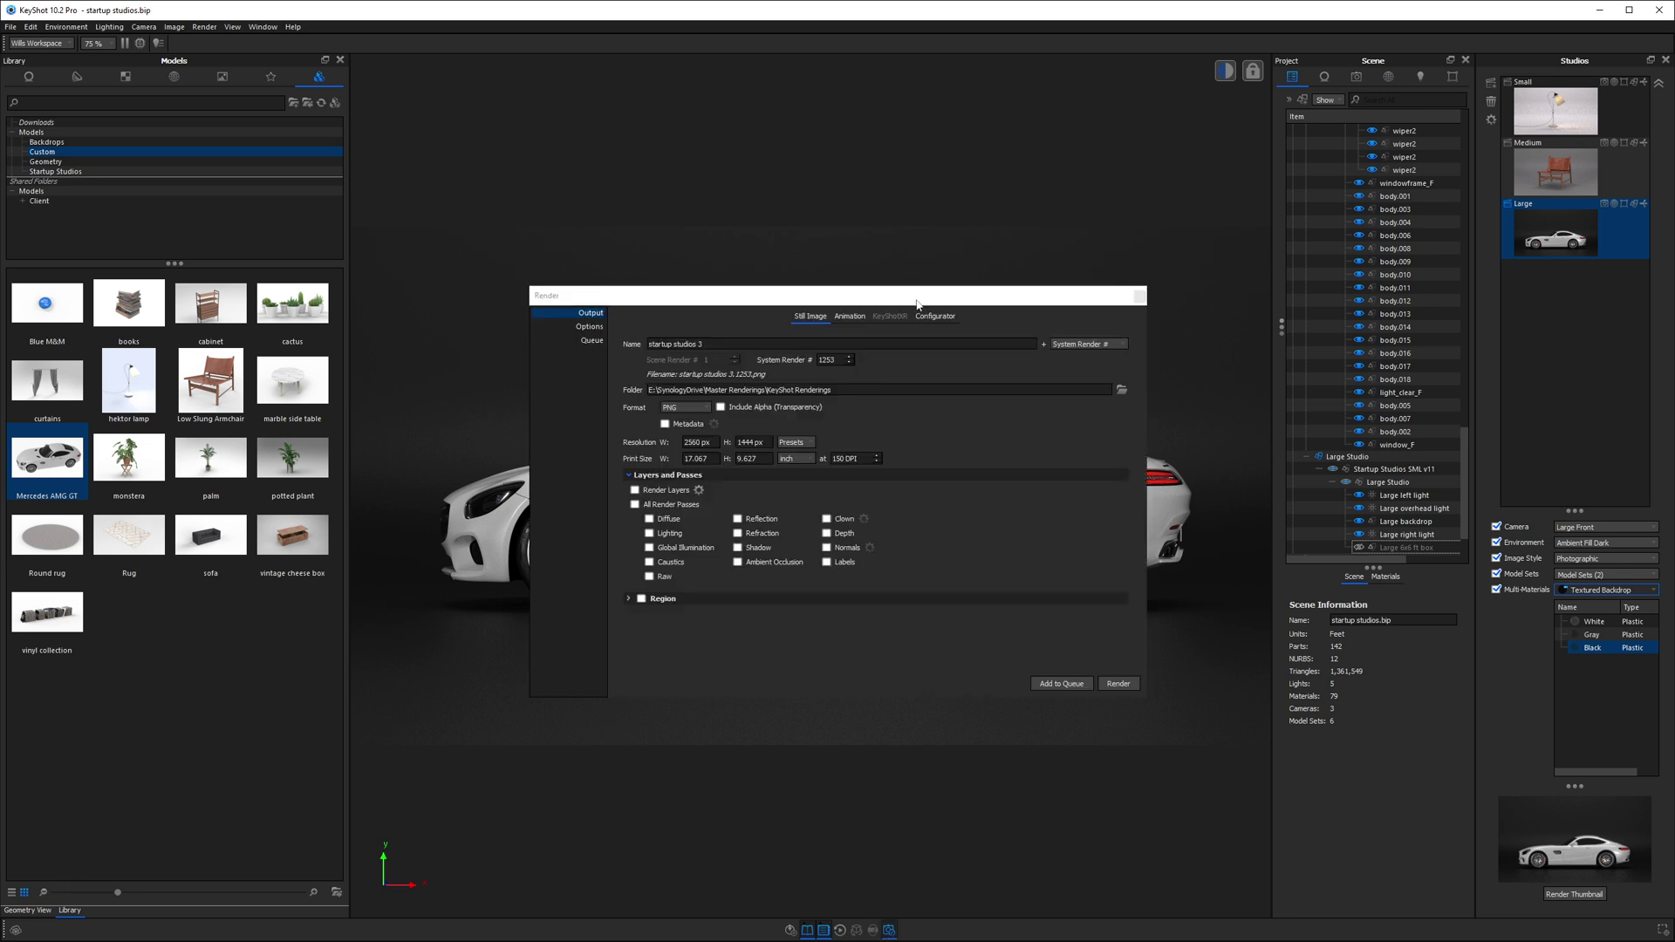
left_click(591, 340)
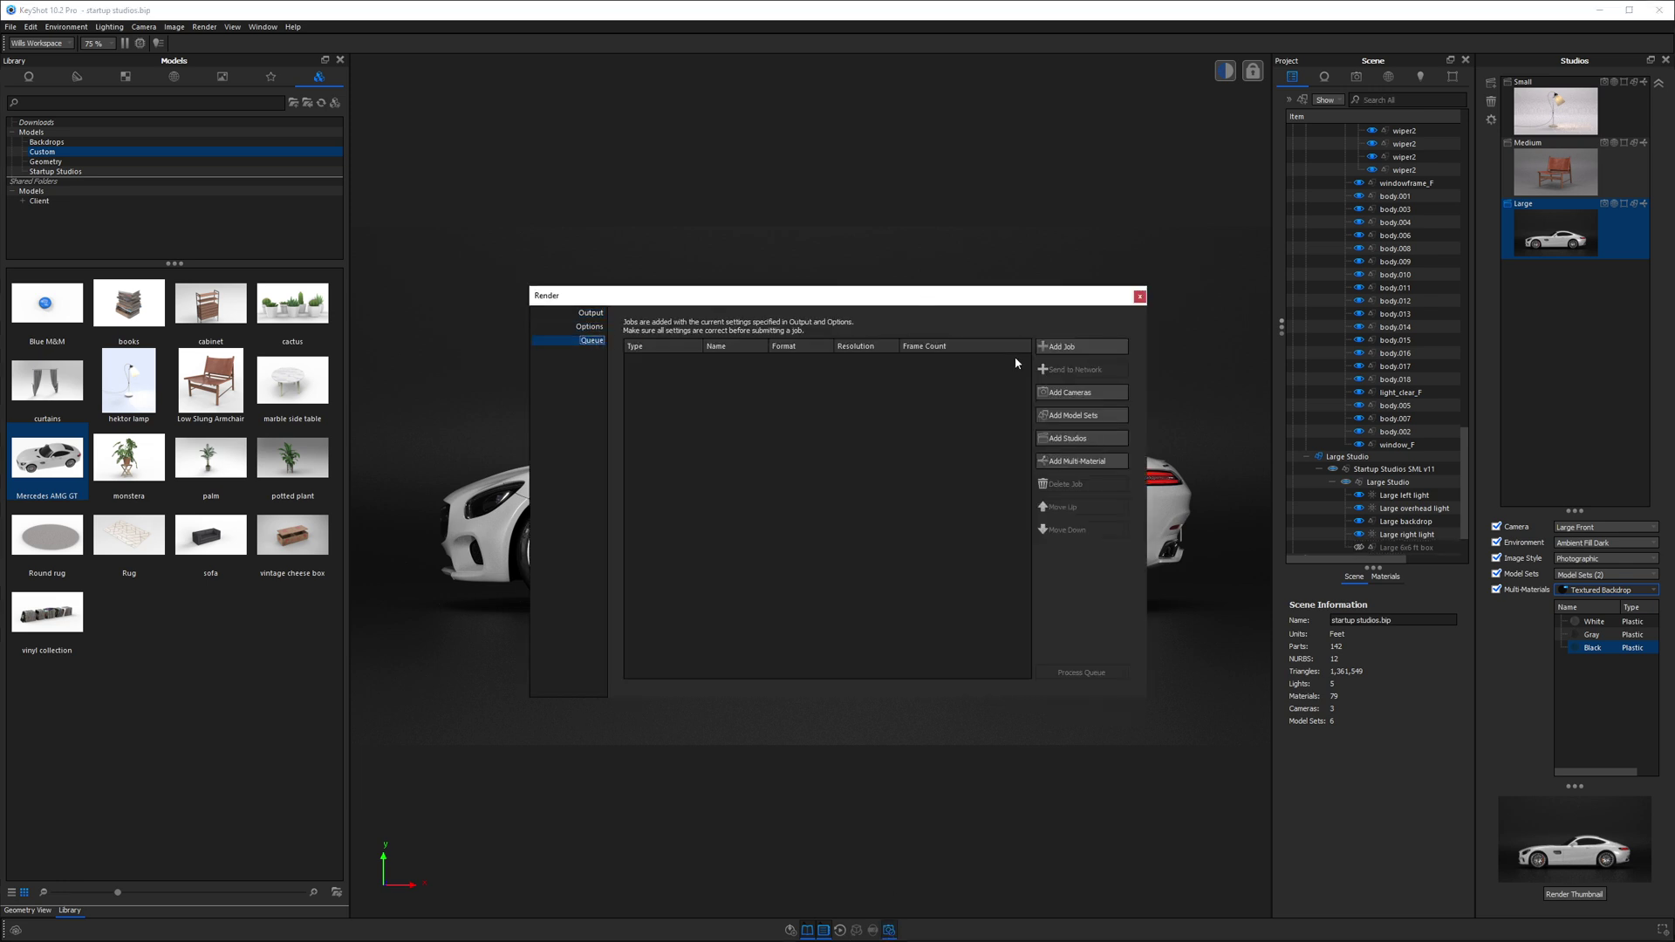
left_click(1087, 439)
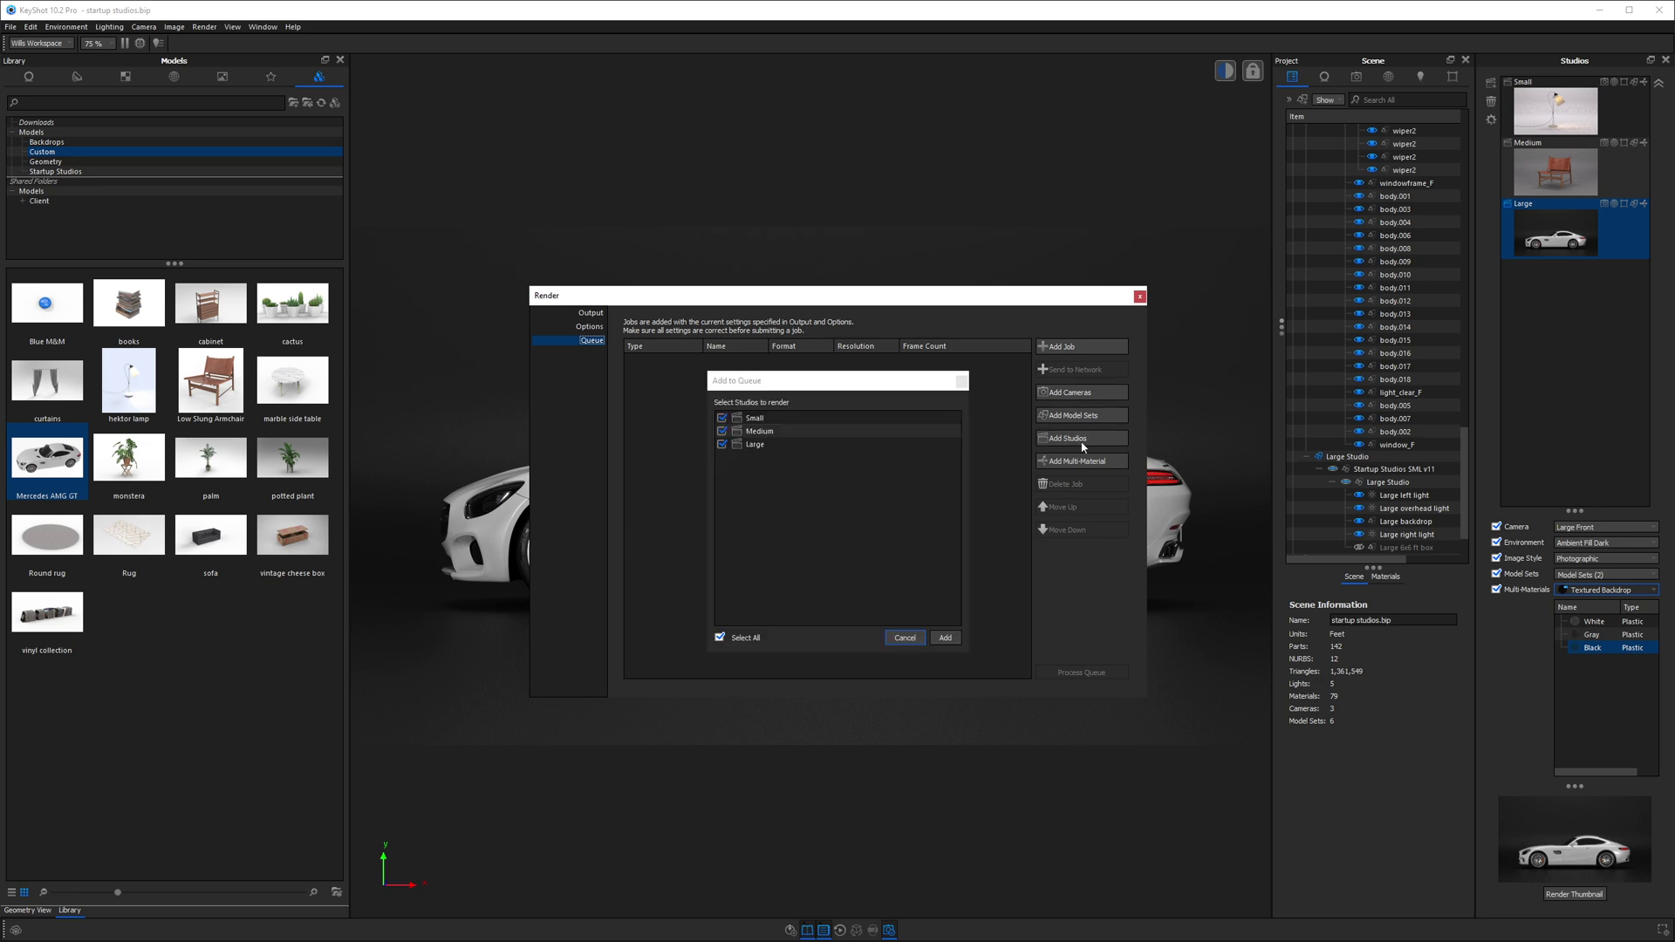
left_click(945, 638)
mouse_move(917, 365)
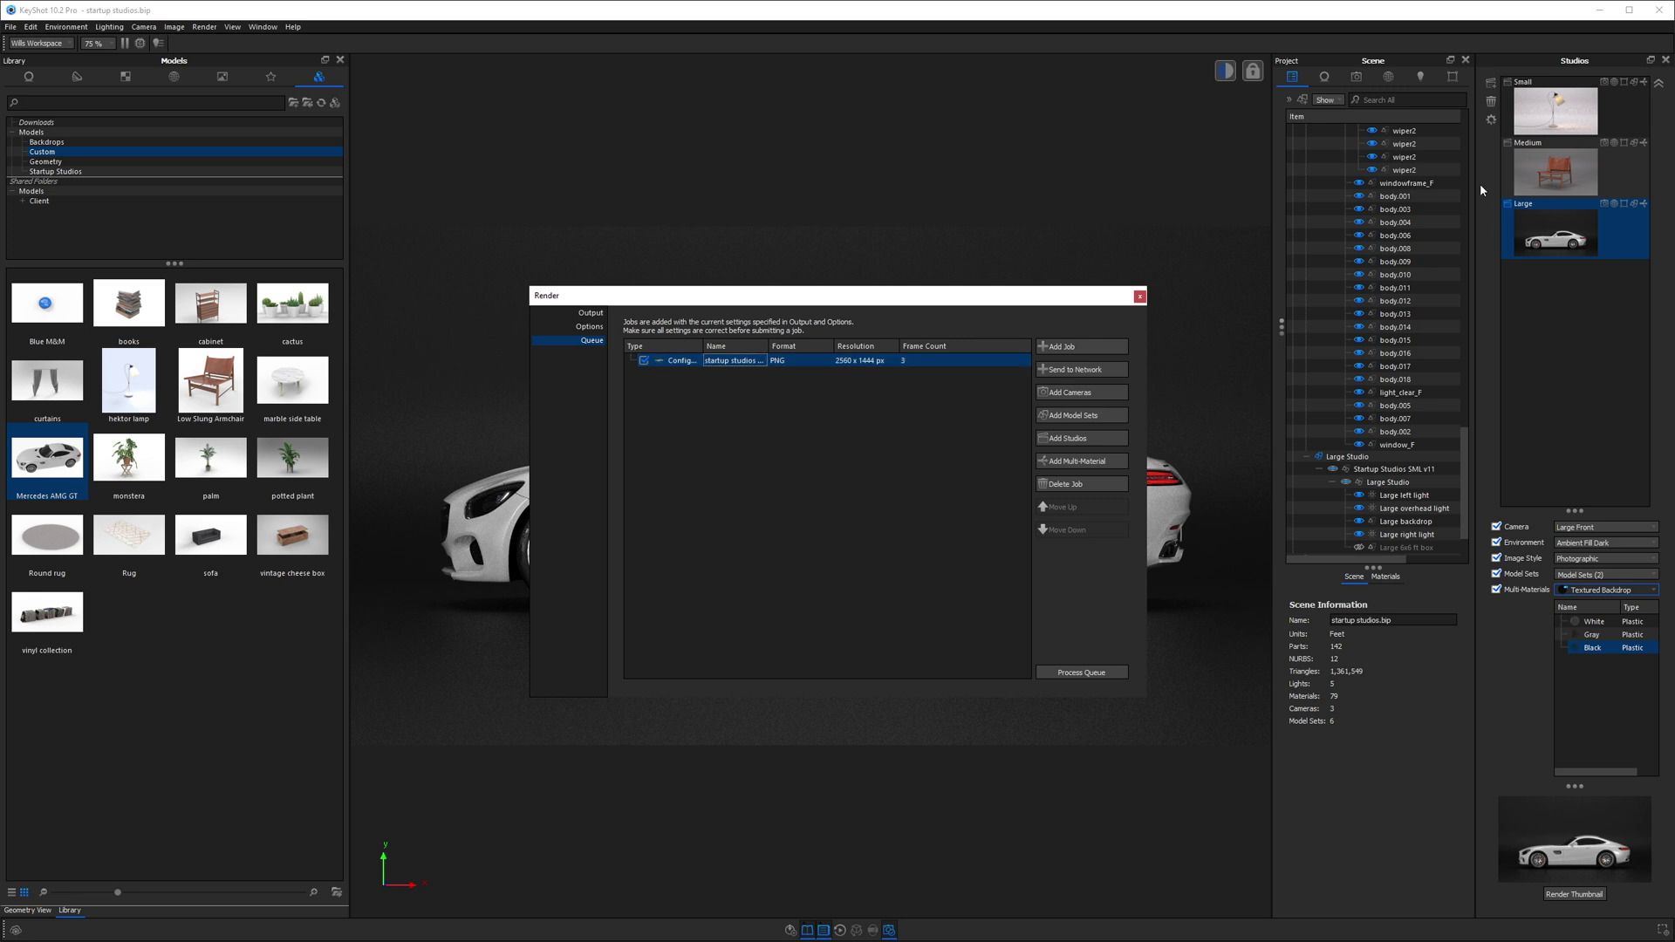
key("Escape")
- Orbit to look down on the car and slide the overhead light along its Z axis
left_click(41, 910)
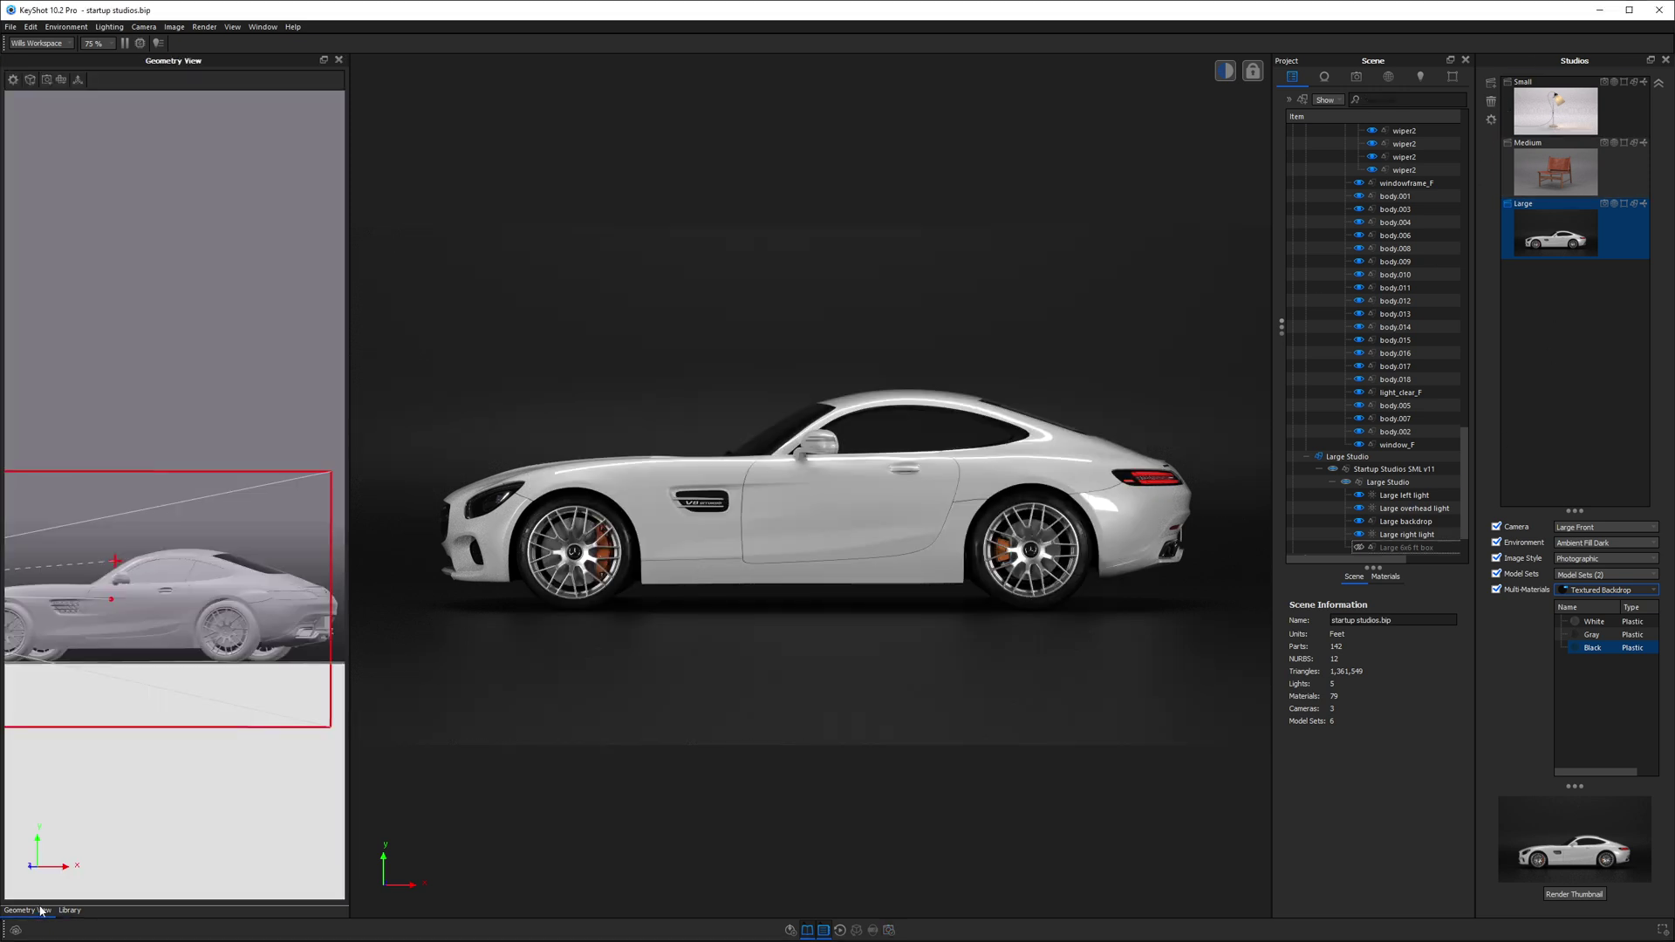
scroll(293, 532, "down", 3)
left_click_drag(239, 422, 359, 366)
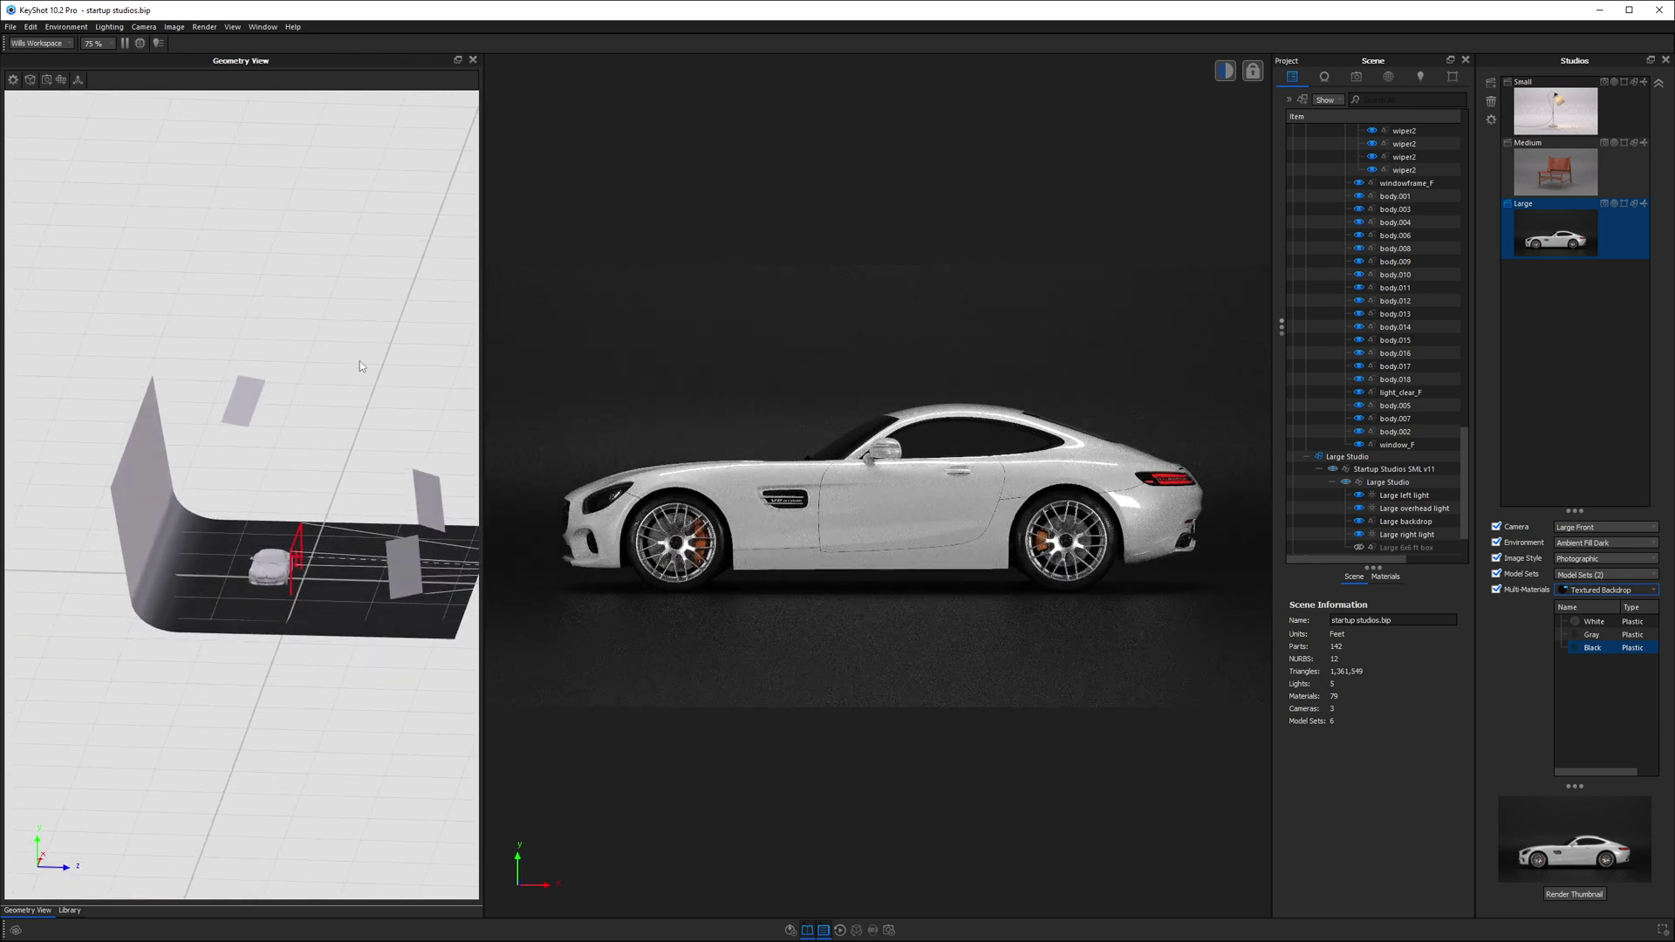
right_click(246, 395)
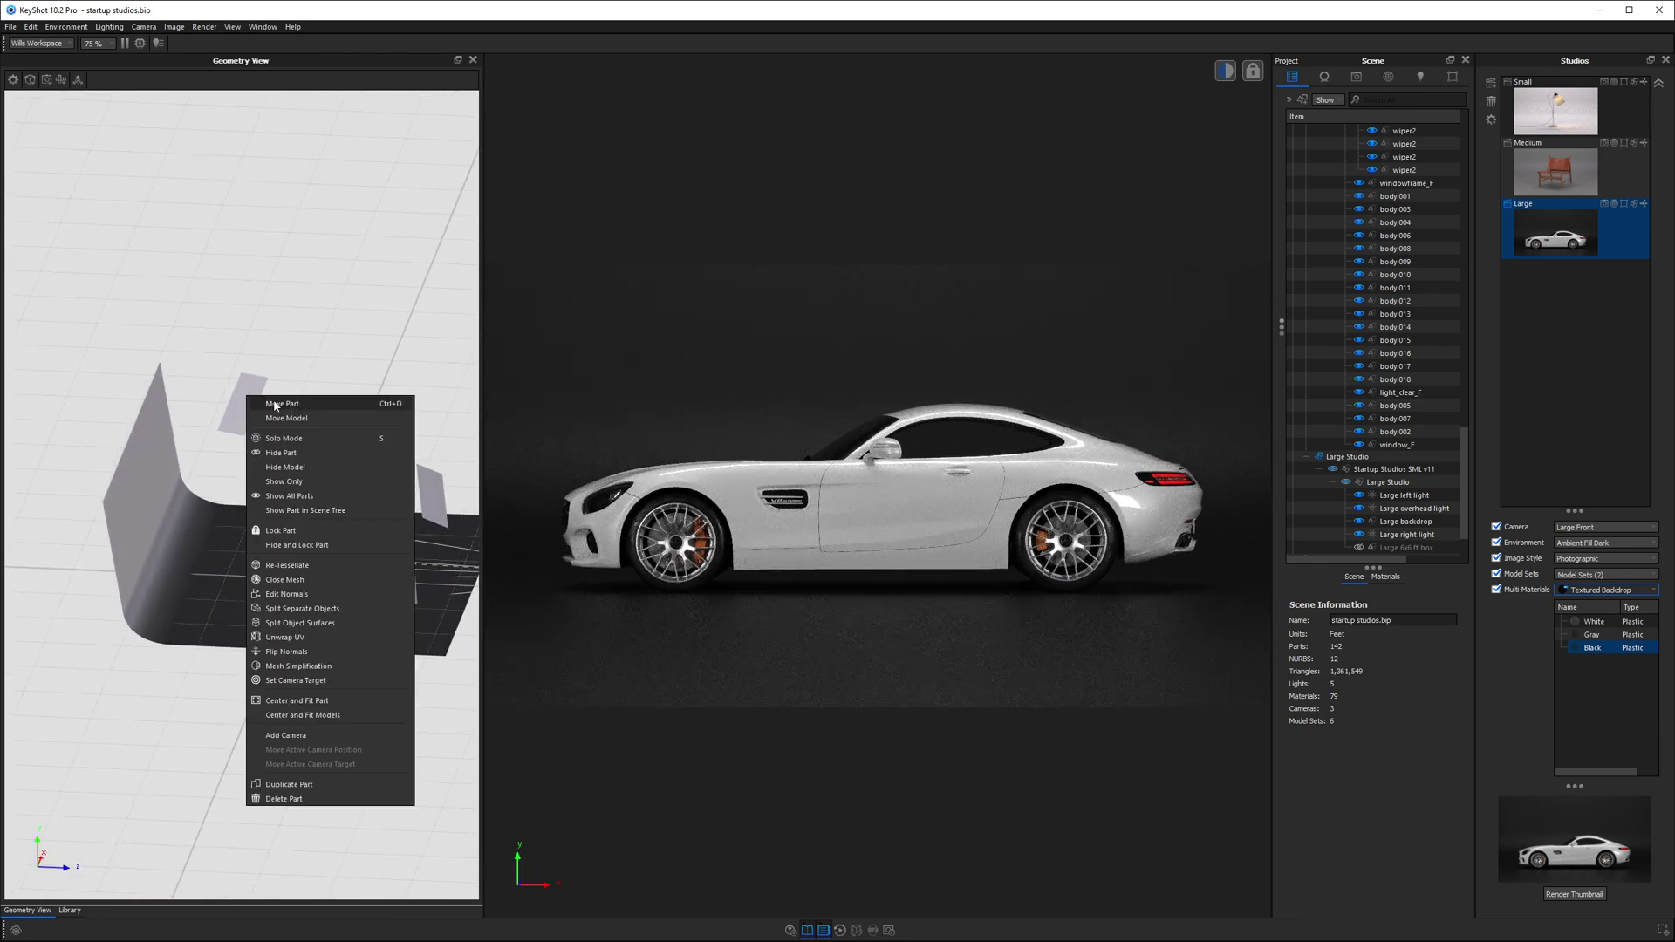
left_click(274, 406)
left_click_drag(297, 403, 281, 413)
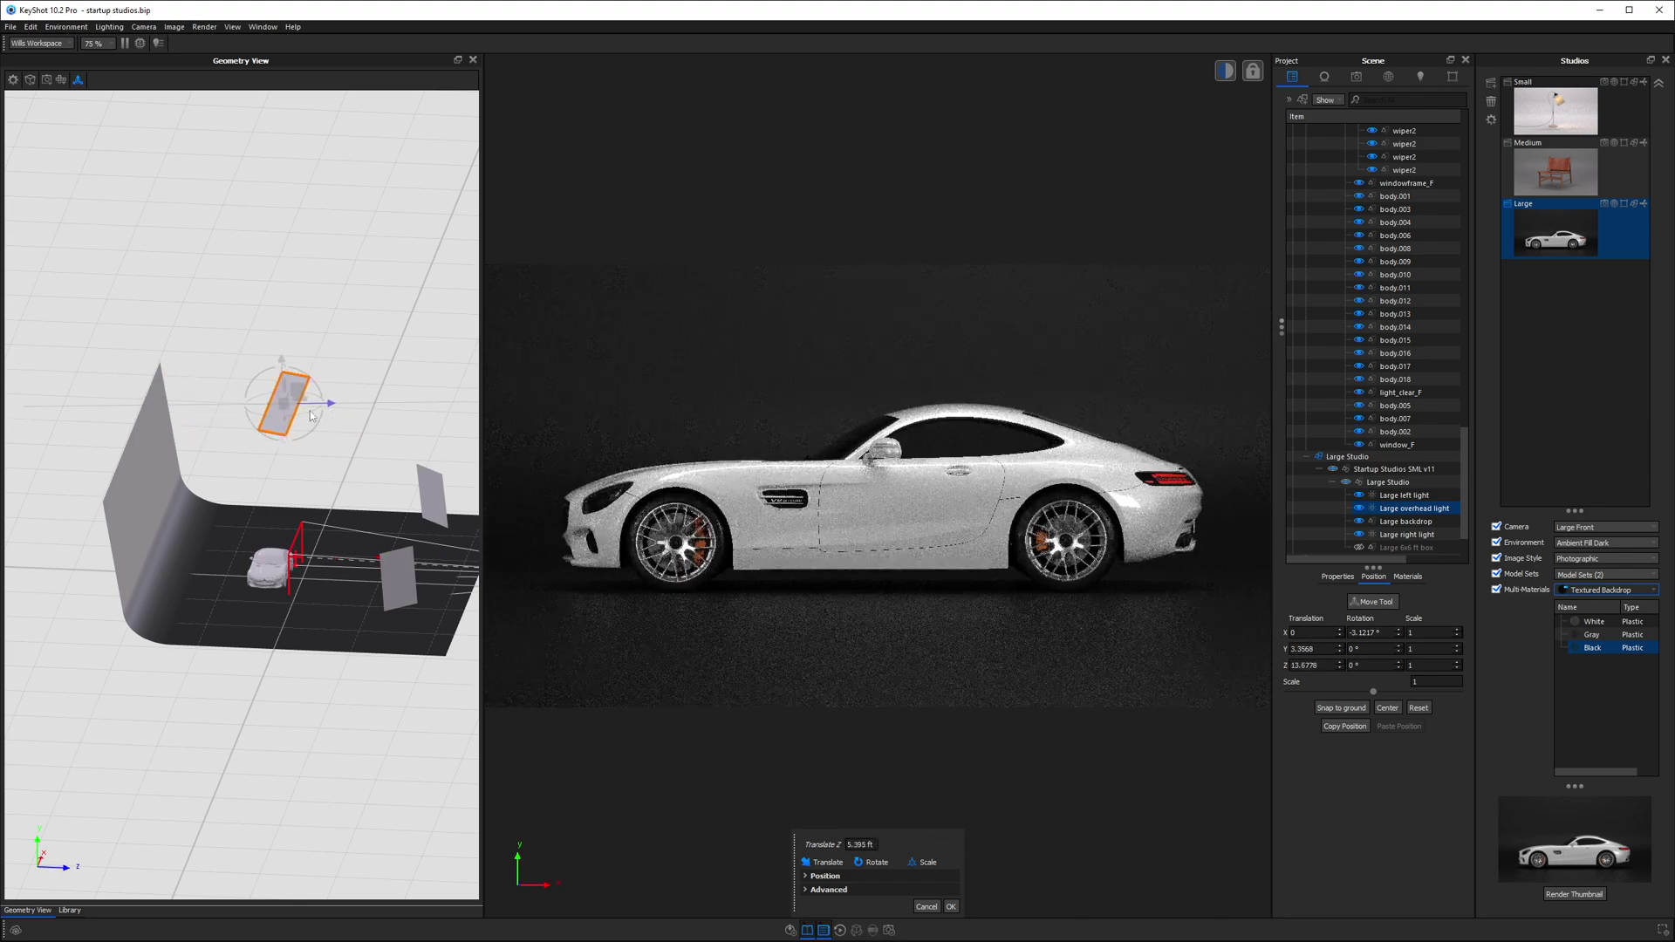
- Start moving the Large left light using the Large 6x6 ft box as pivot object
right_click(396, 568)
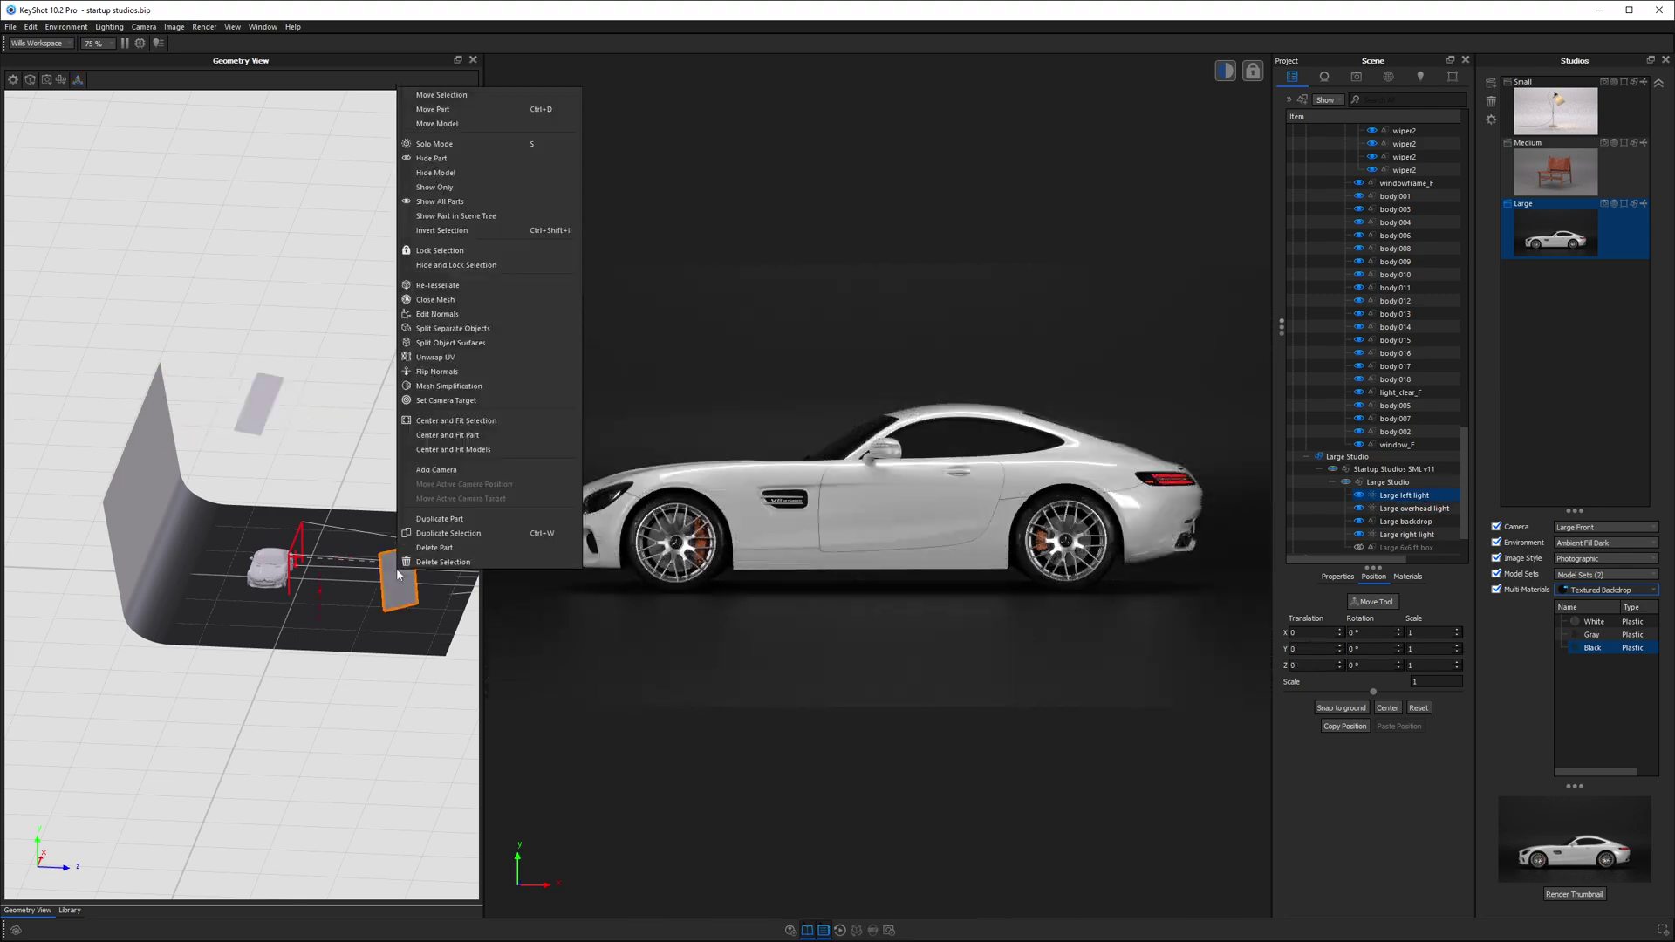
left_click(439, 95)
left_click(824, 876)
left_click(829, 889)
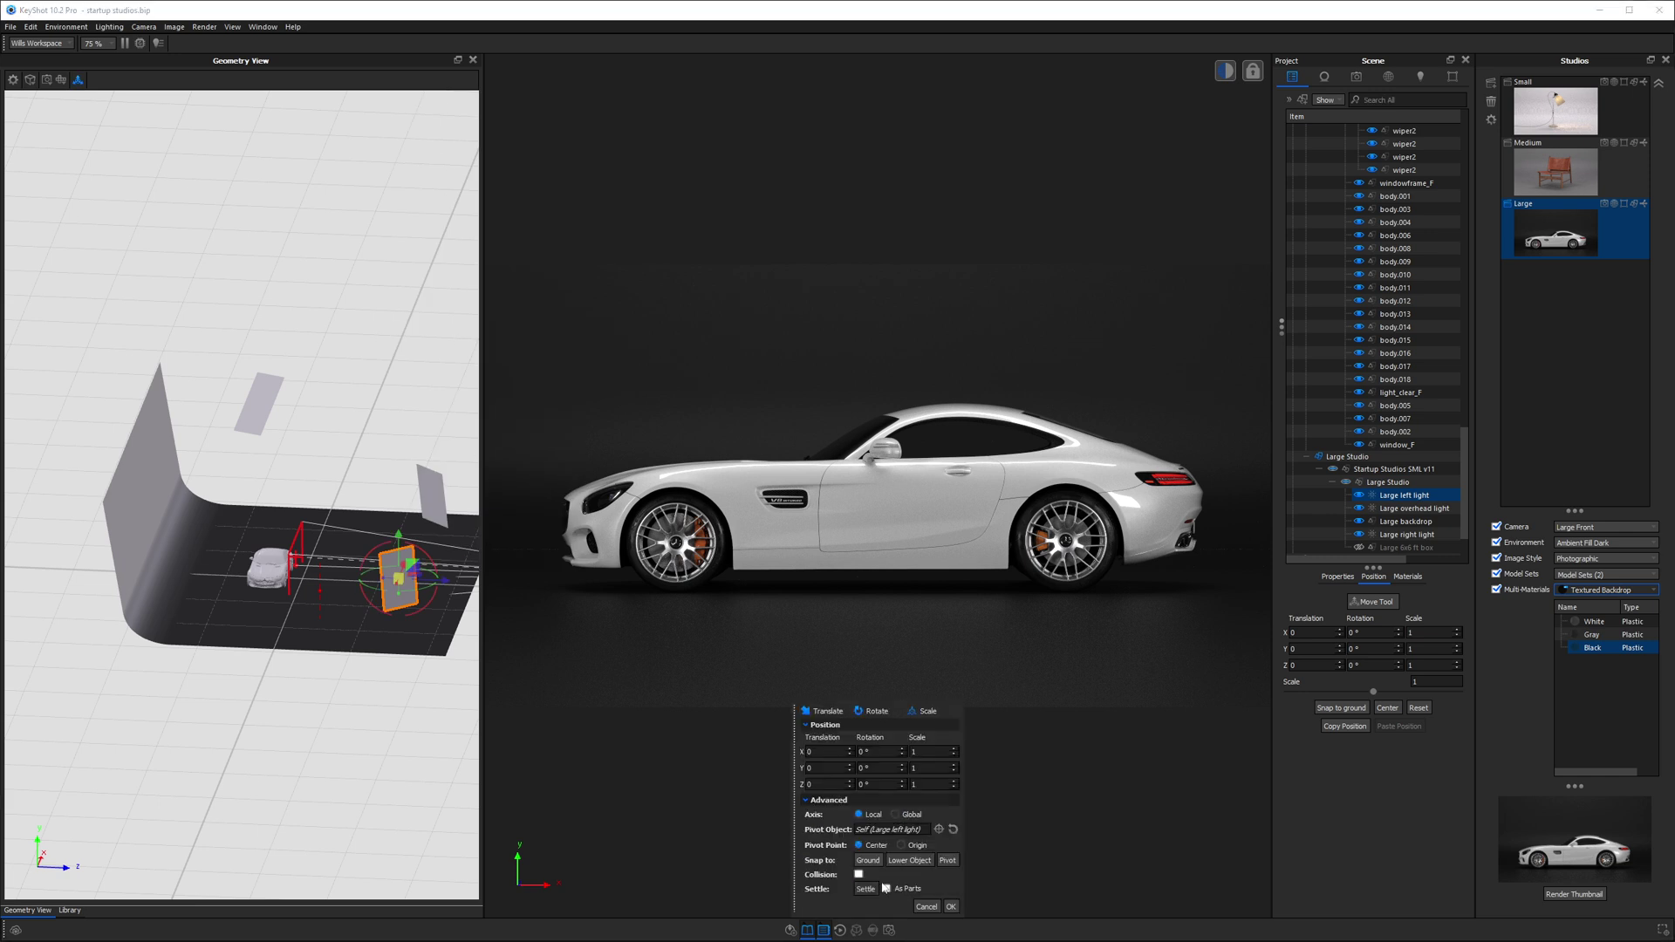
left_click(939, 829)
left_click(956, 393)
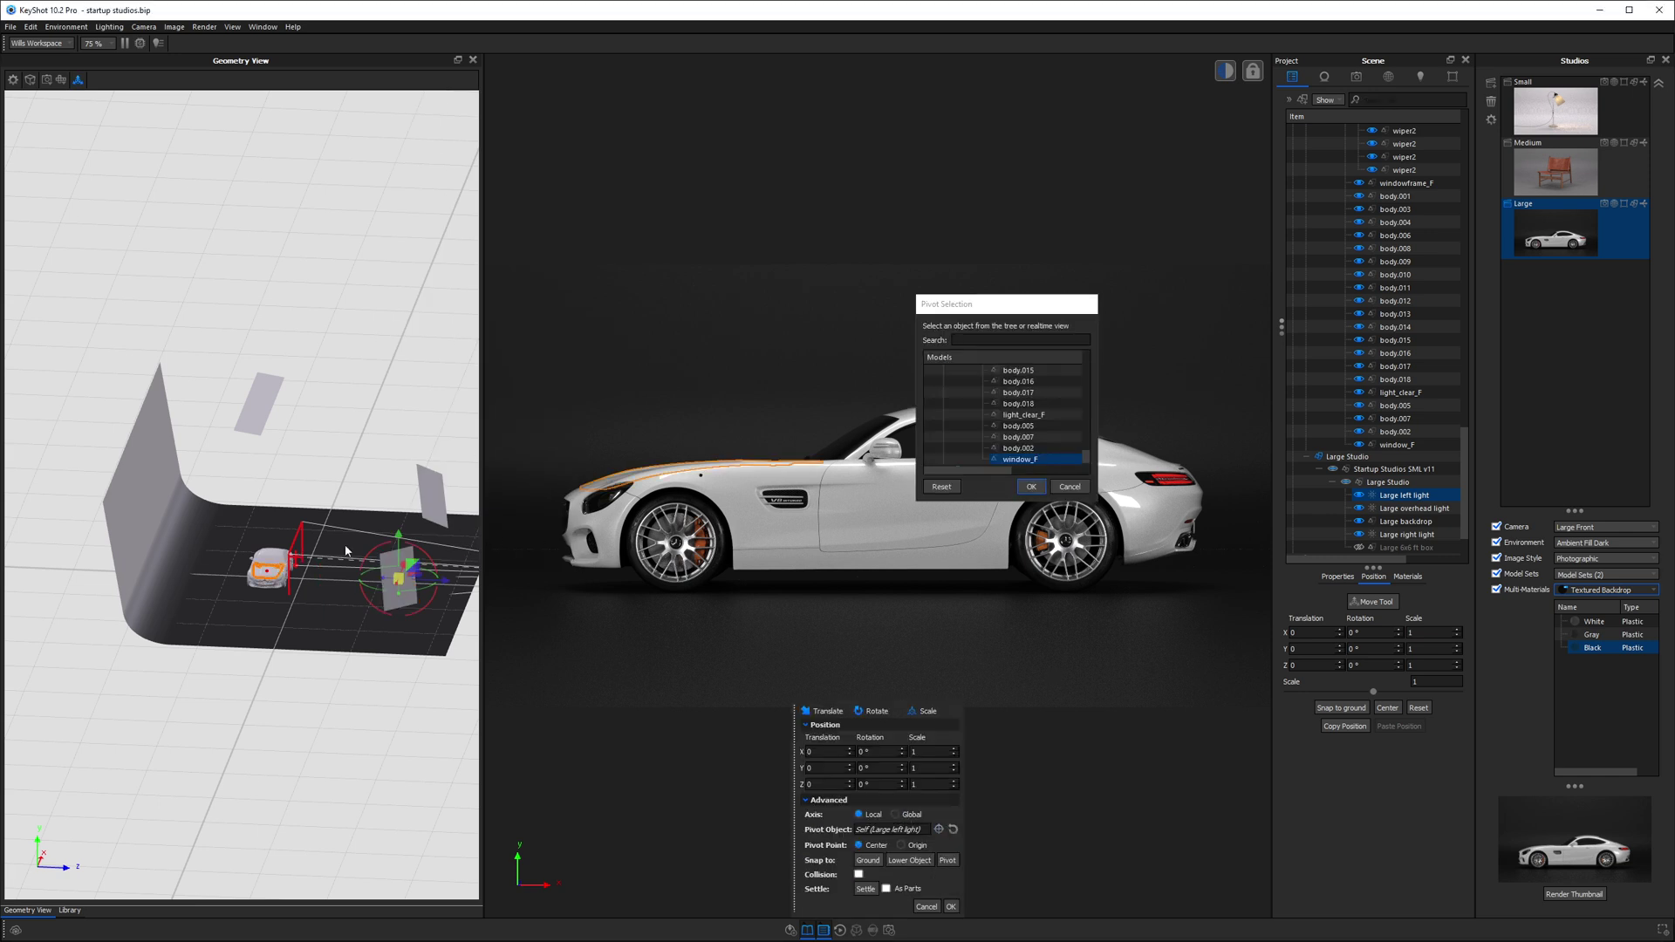
scroll(1003, 419, "down", 5)
left_click(1013, 437)
left_click(1016, 459)
left_click(957, 459)
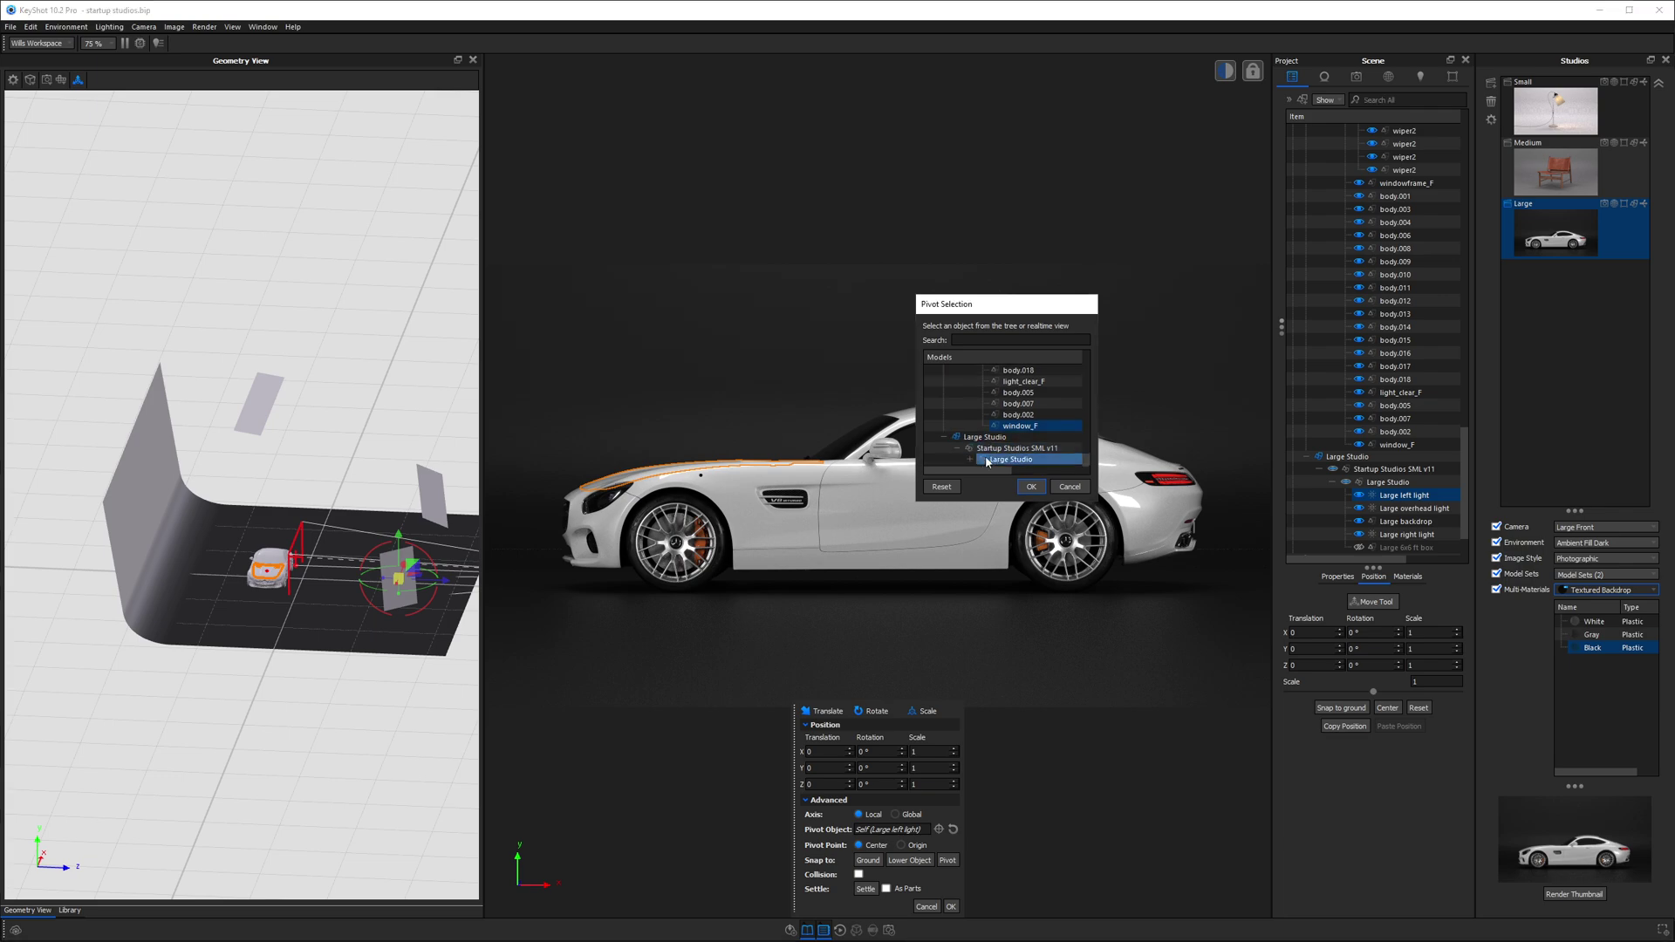
left_click(1016, 462)
left_click(1030, 485)
- Rotate the left light about −28.7° around Y and apply the move
left_click_drag(344, 656, 341, 564)
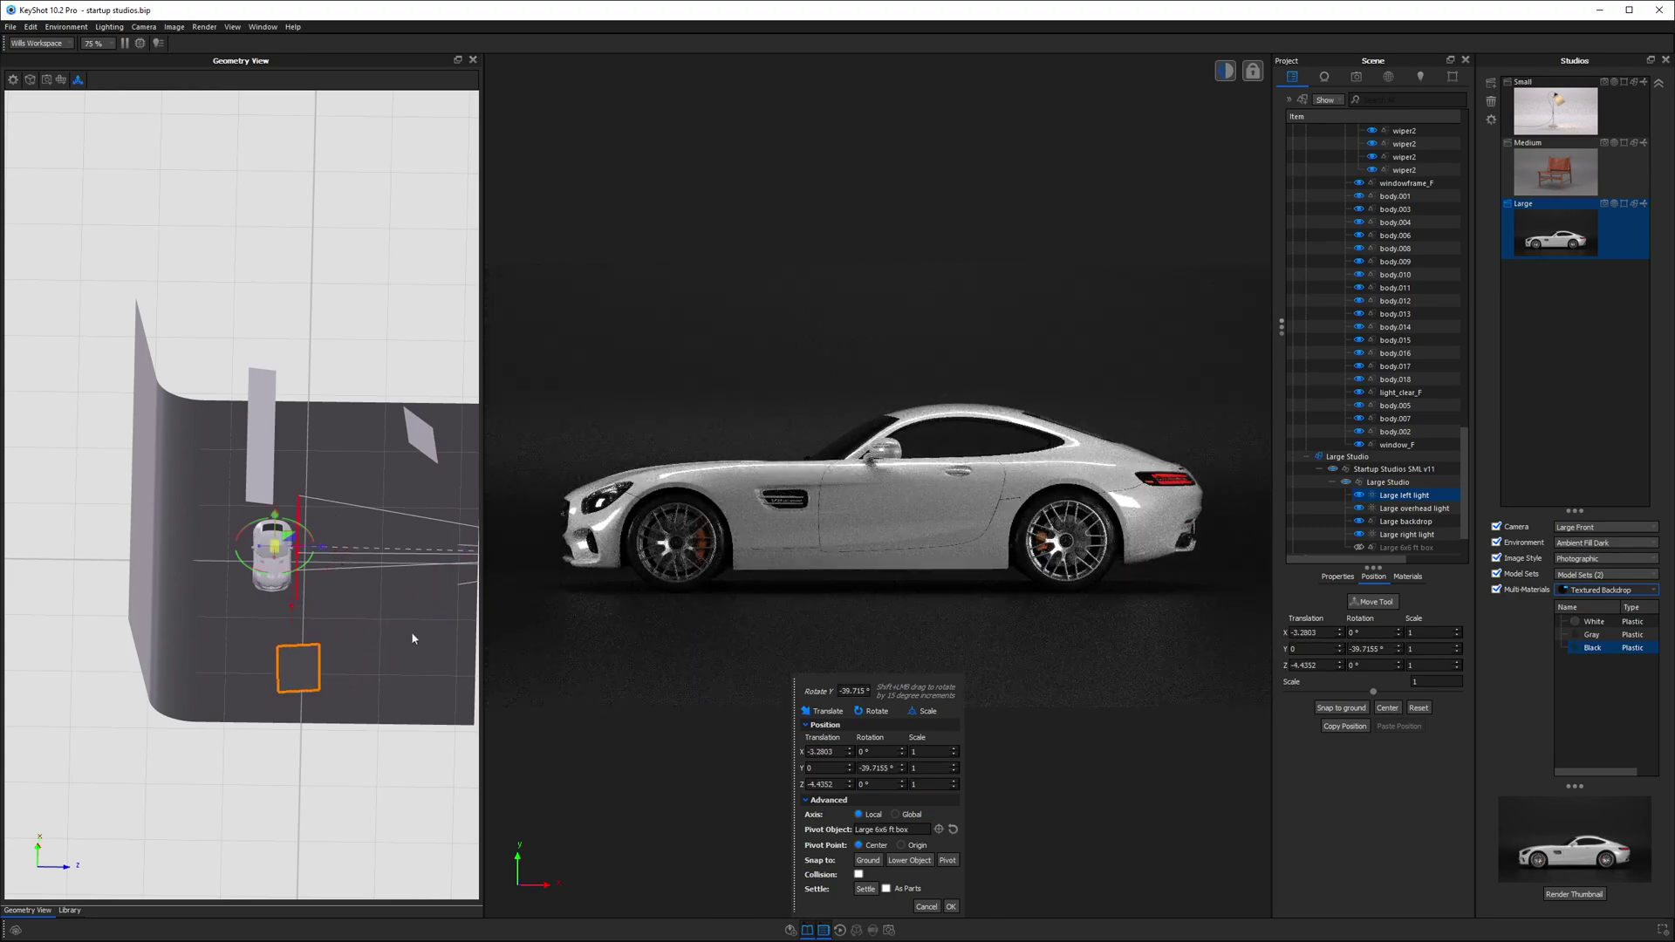
left_click(950, 906)
left_click_drag(301, 354, 203, 614)
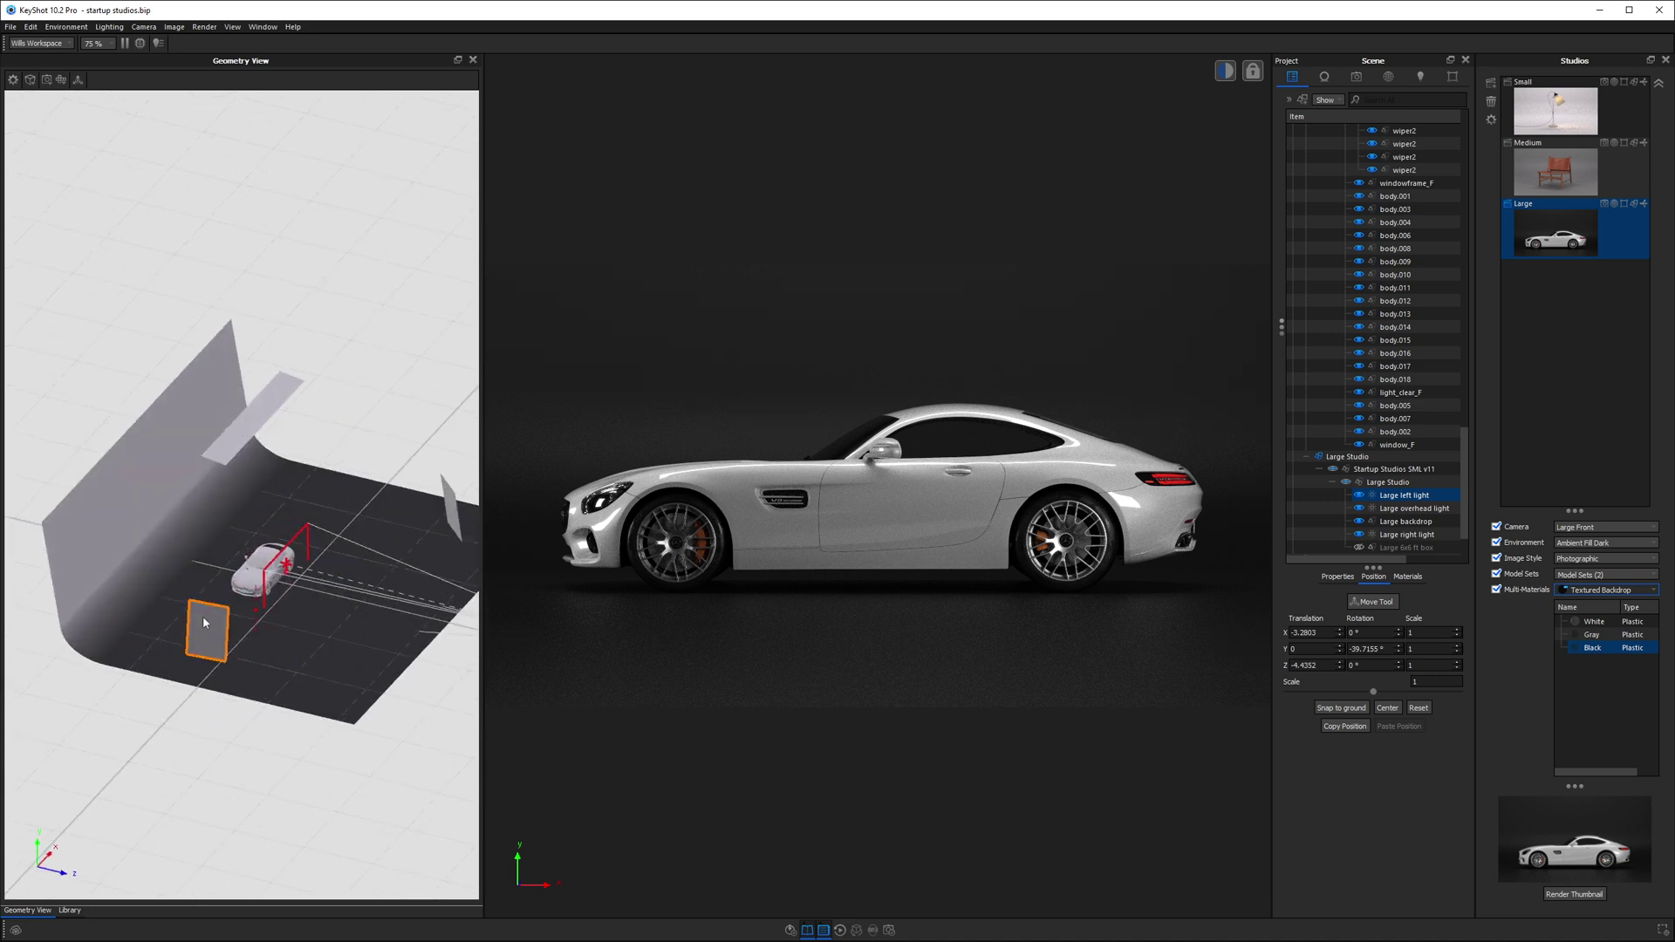
- Try Cool on the Large Overhead Light, settle on Neutral, then show the Lighting settings
double_click(202, 615)
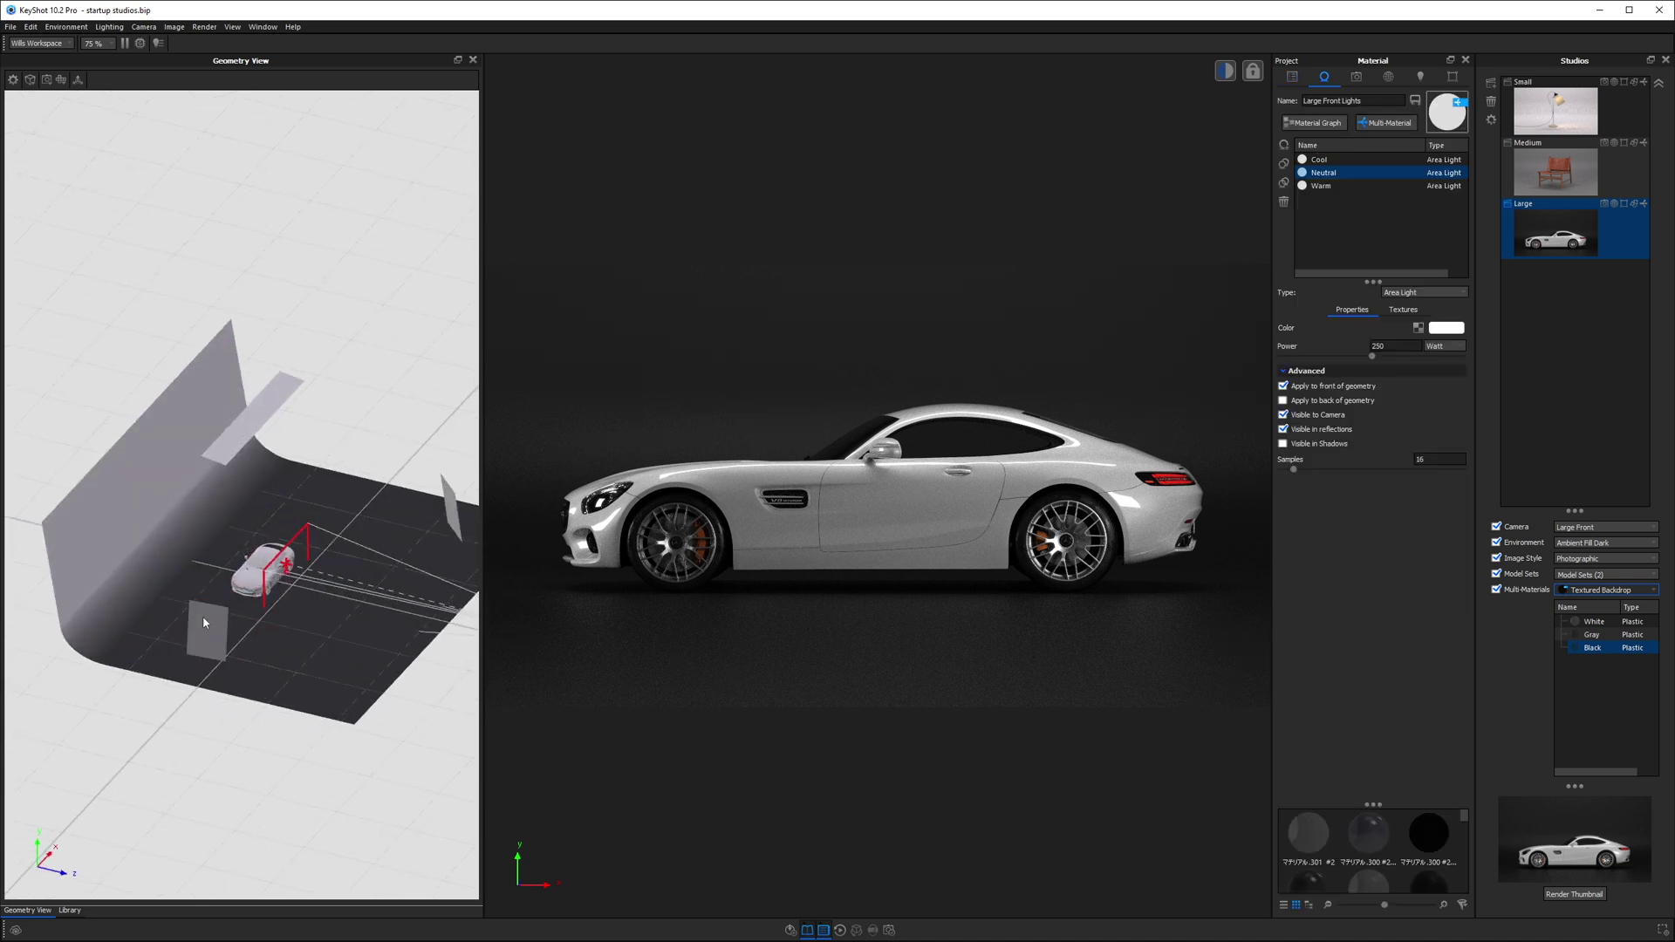
double_click(236, 433)
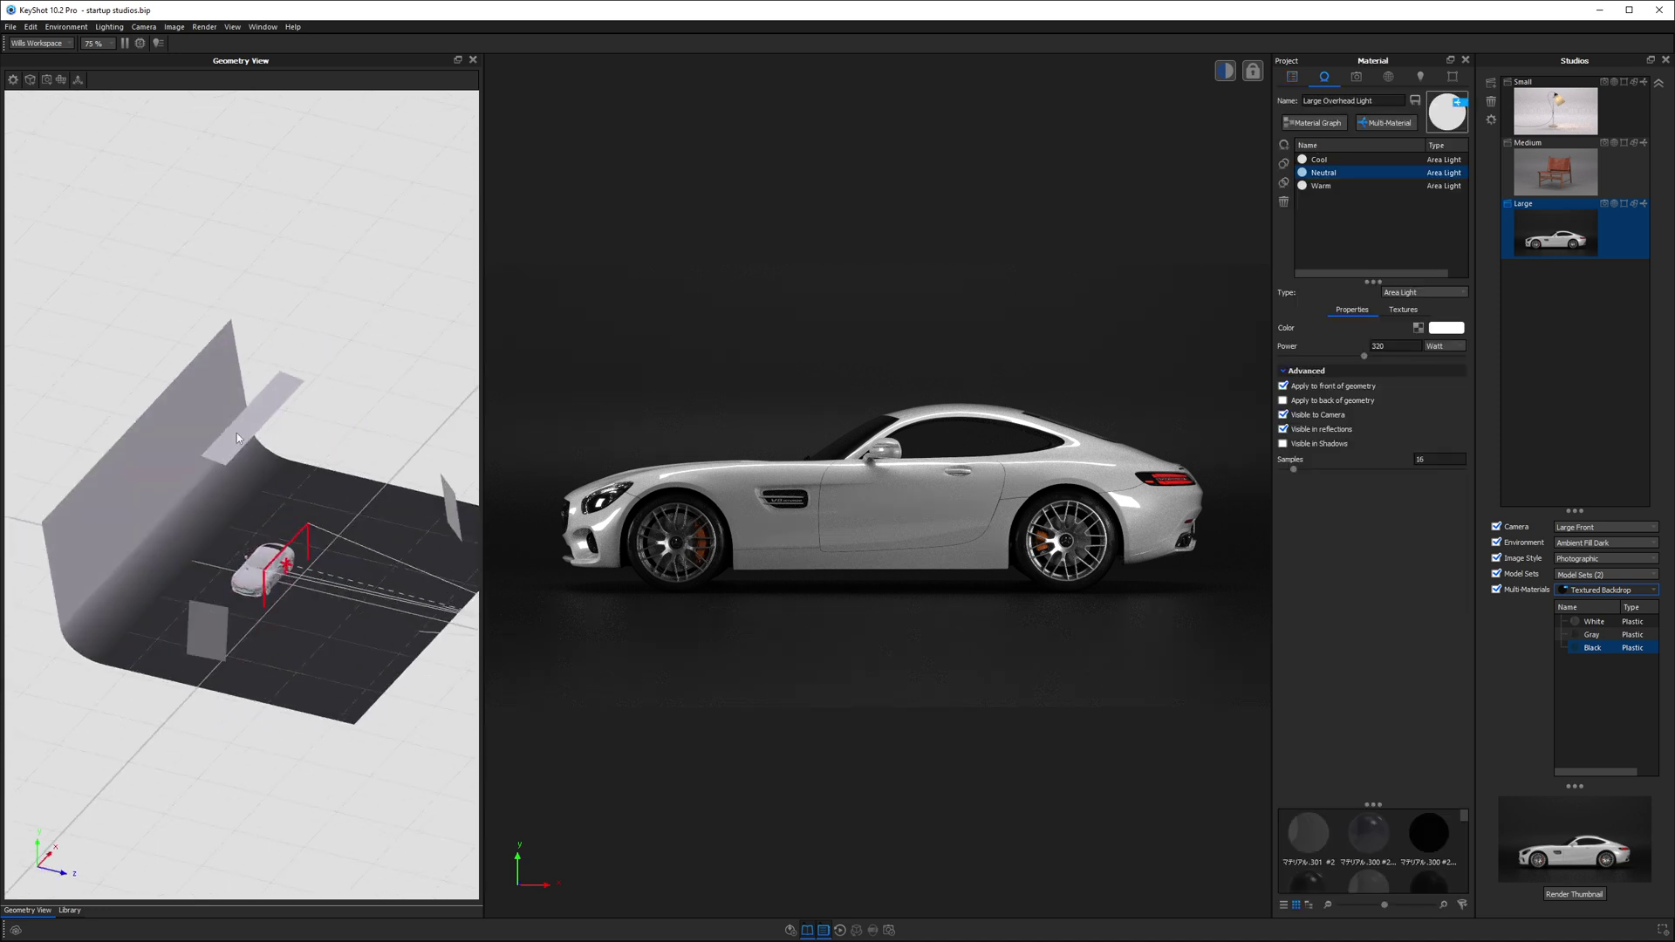
left_click(1370, 160)
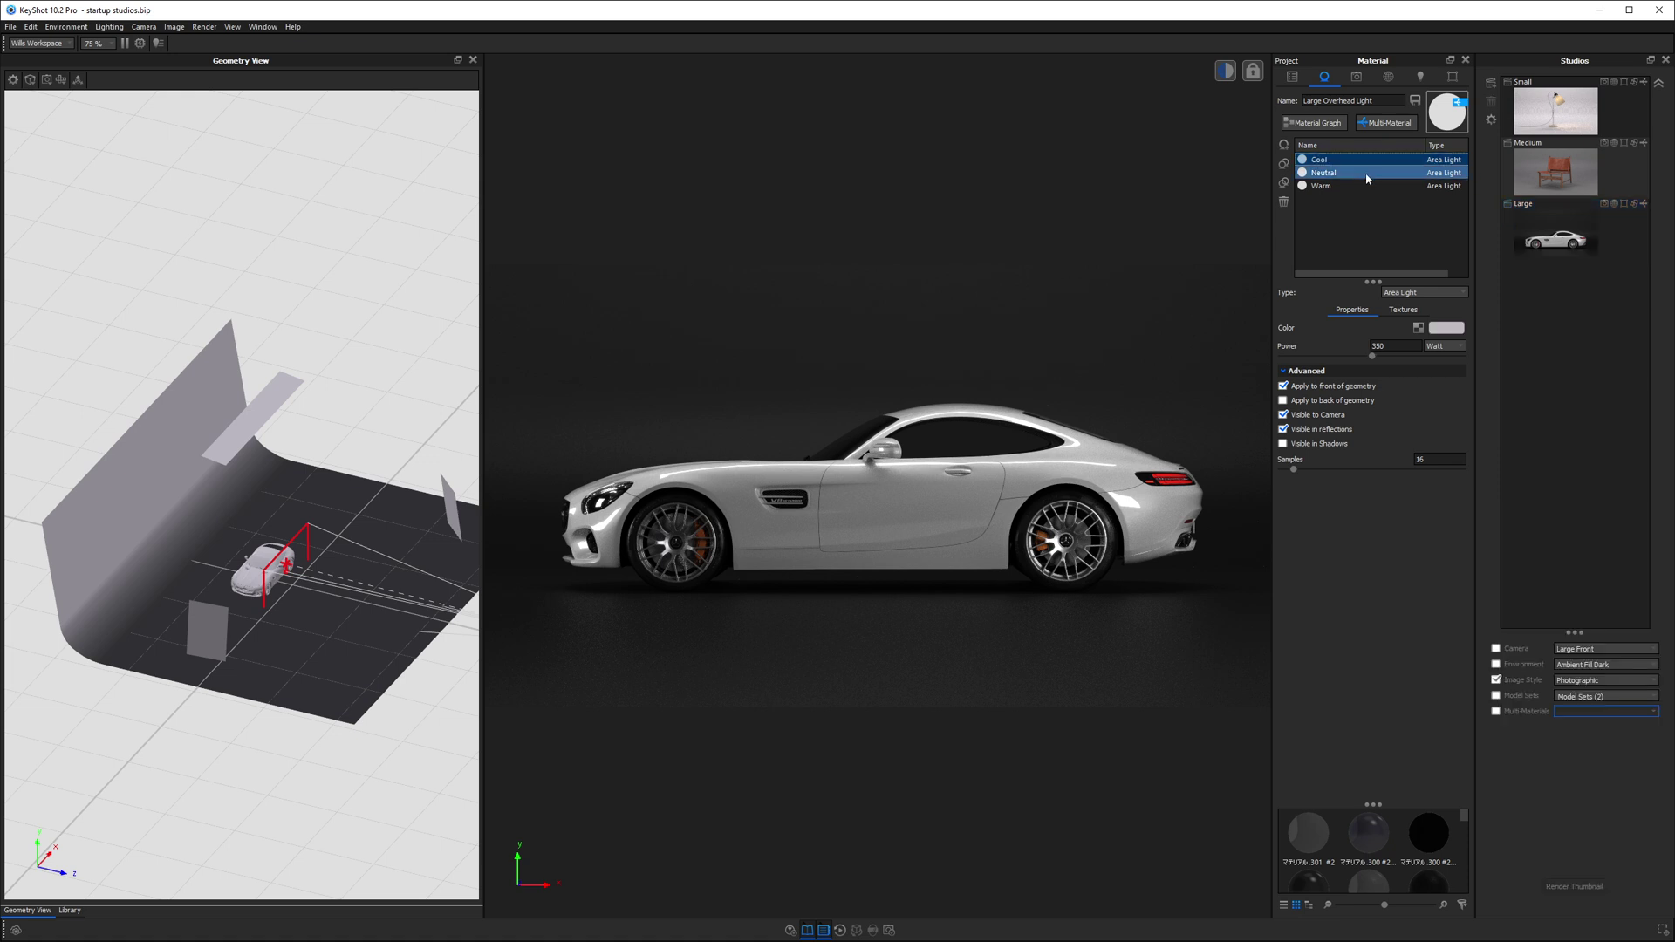
left_click(1370, 172)
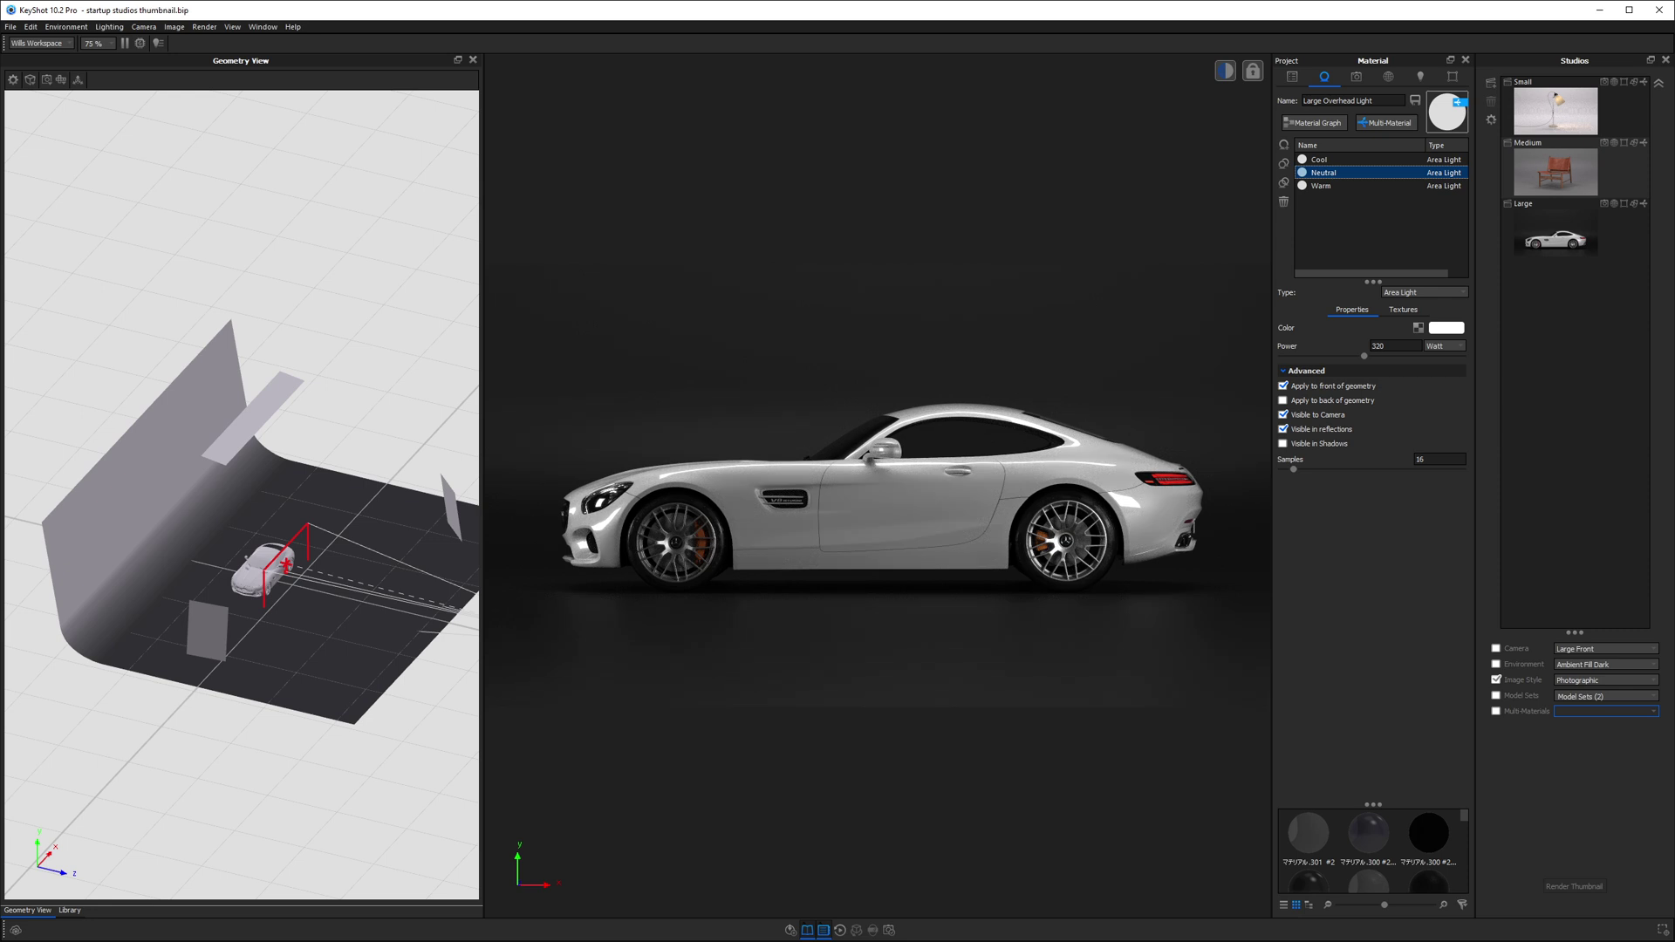
left_click(1420, 77)
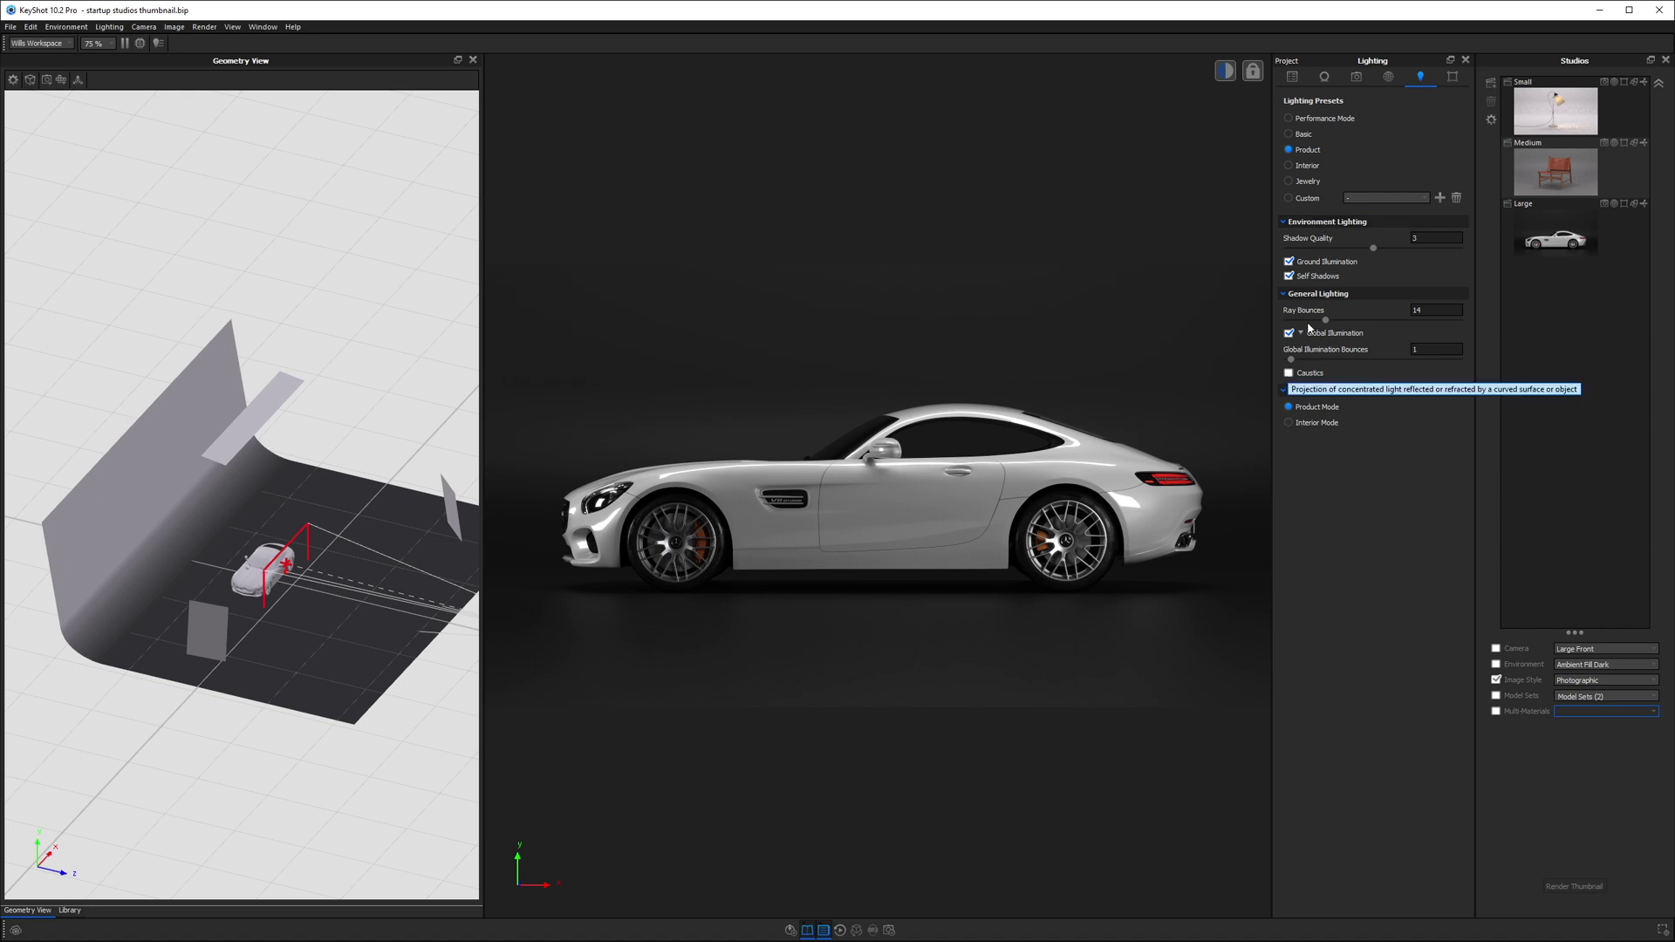
- In Image settings, compare the Basic image style, then restore Photographic
left_click(1452, 77)
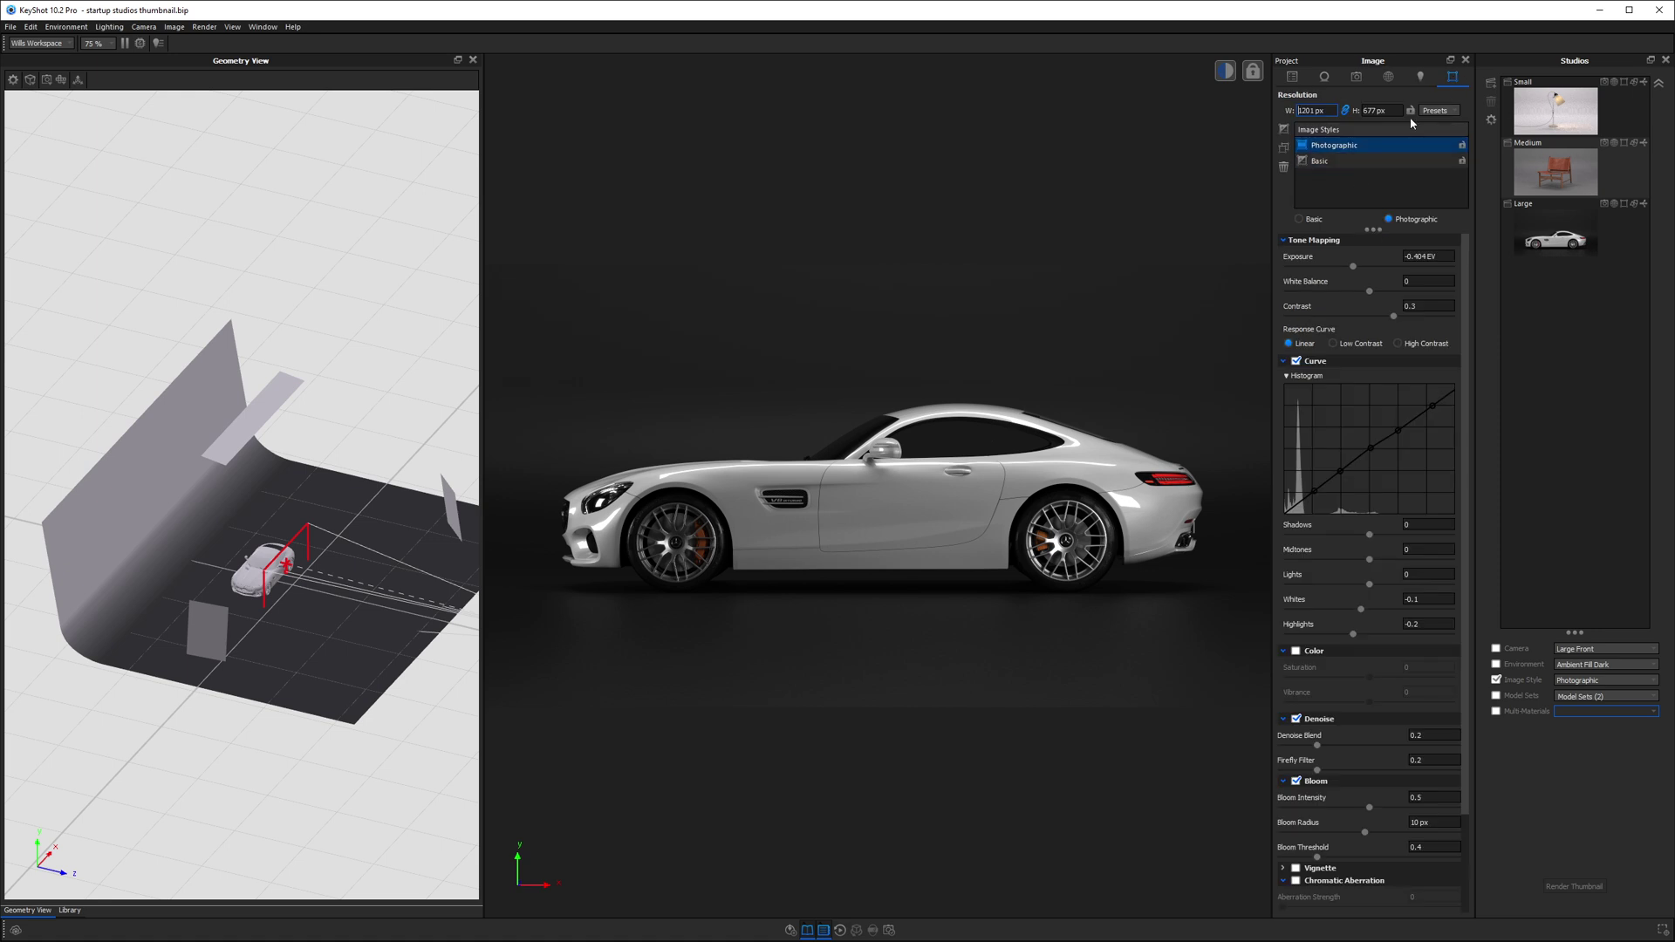
left_click(1334, 161)
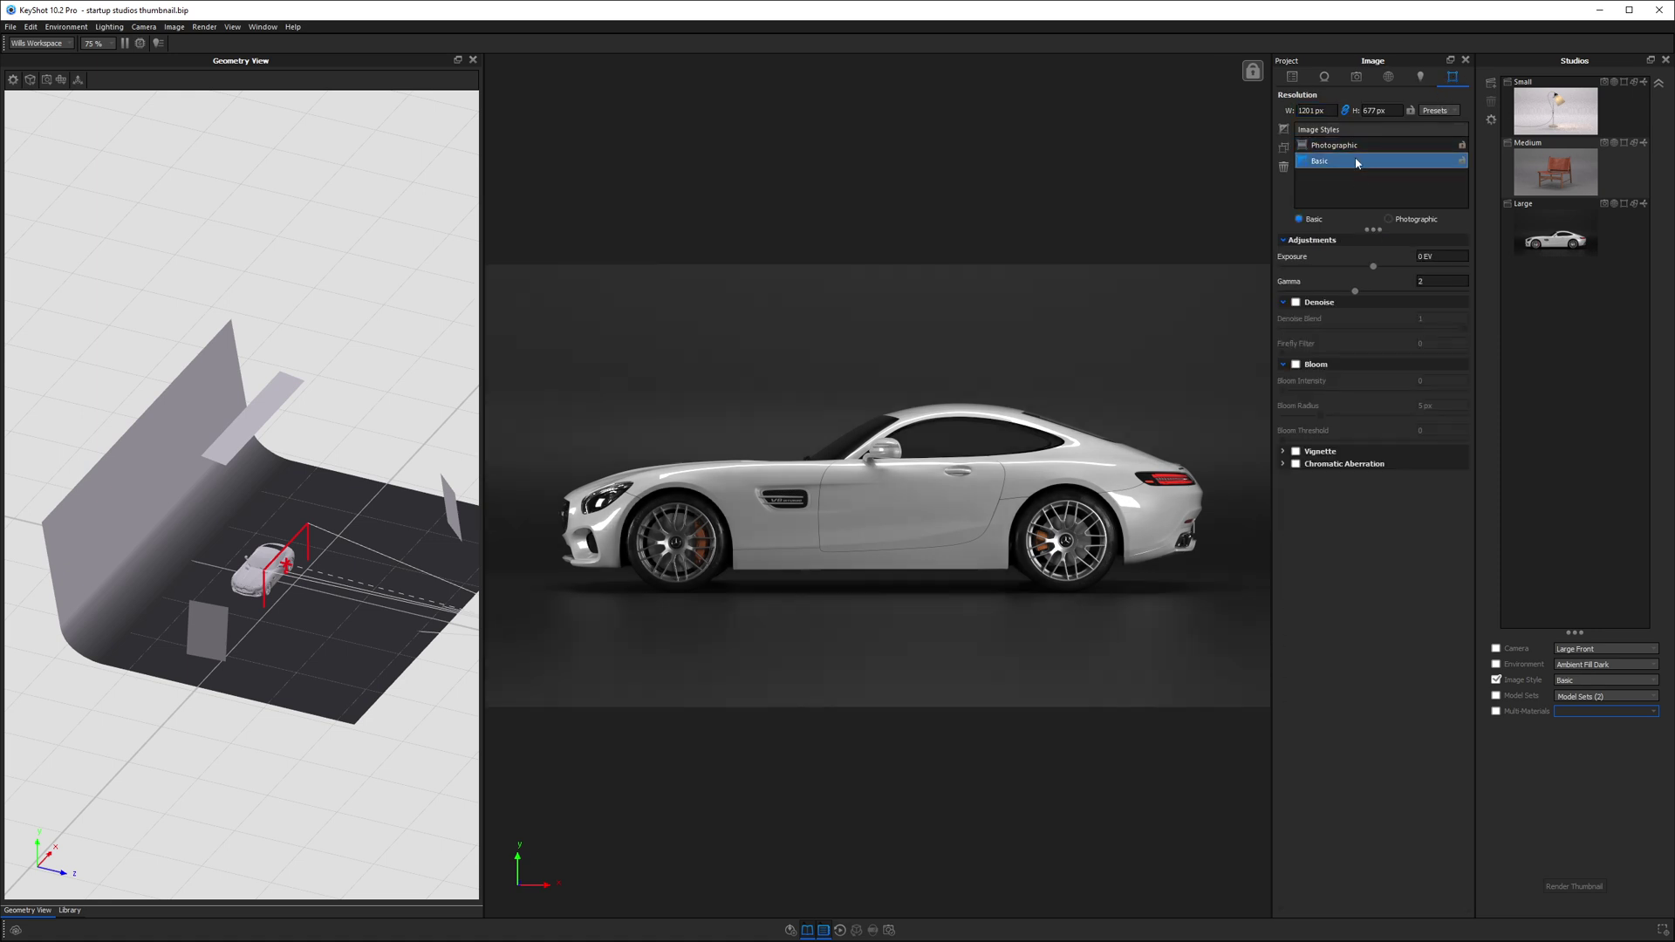
left_click(1335, 146)
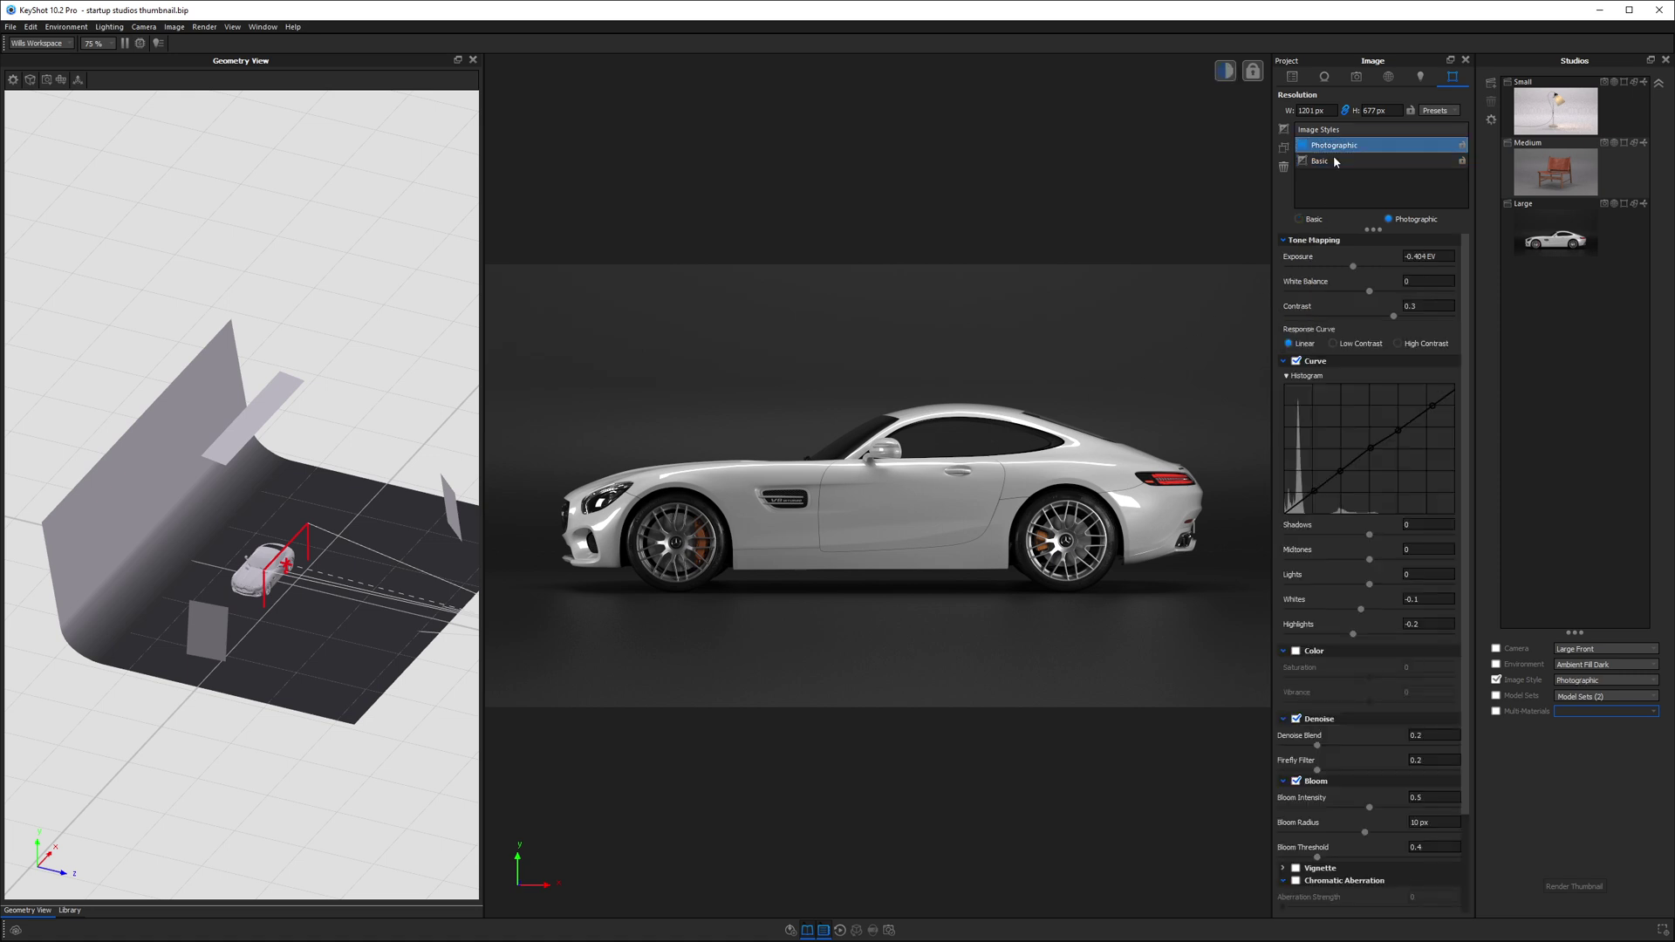